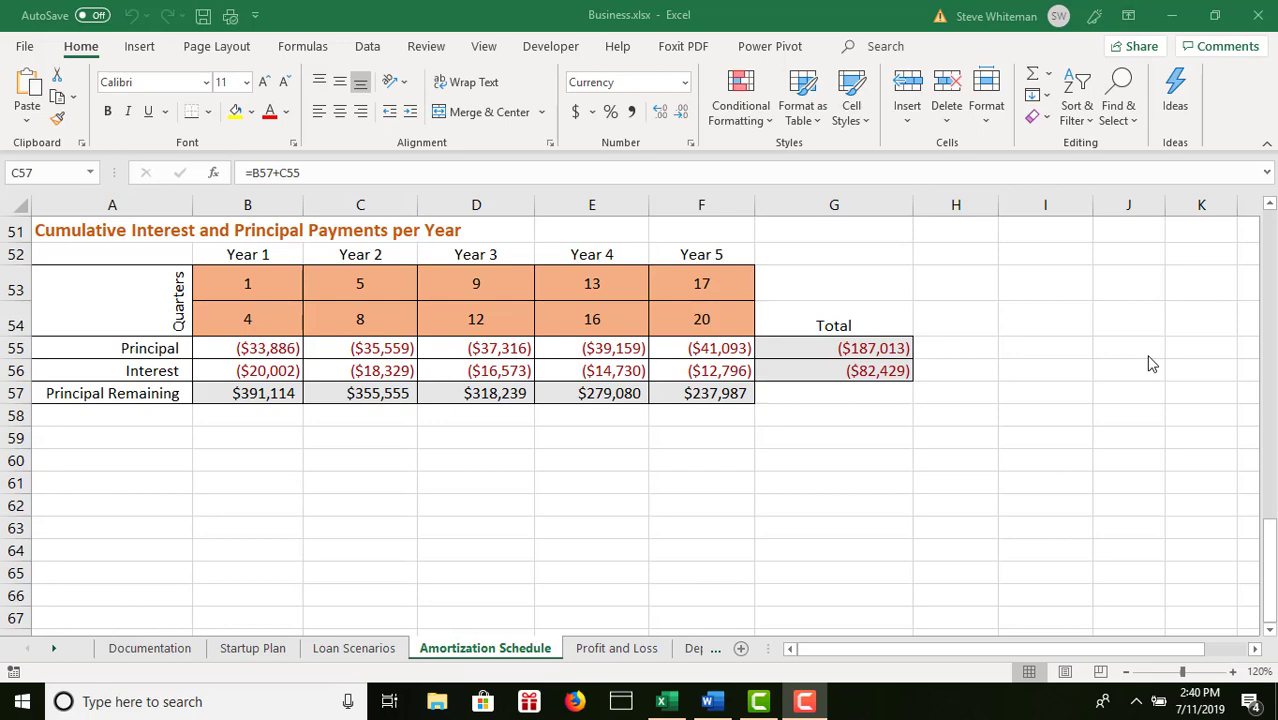
# - Switch from the Amortization Schedule to the Profit and Loss sheet
pyautogui.click(620, 649)
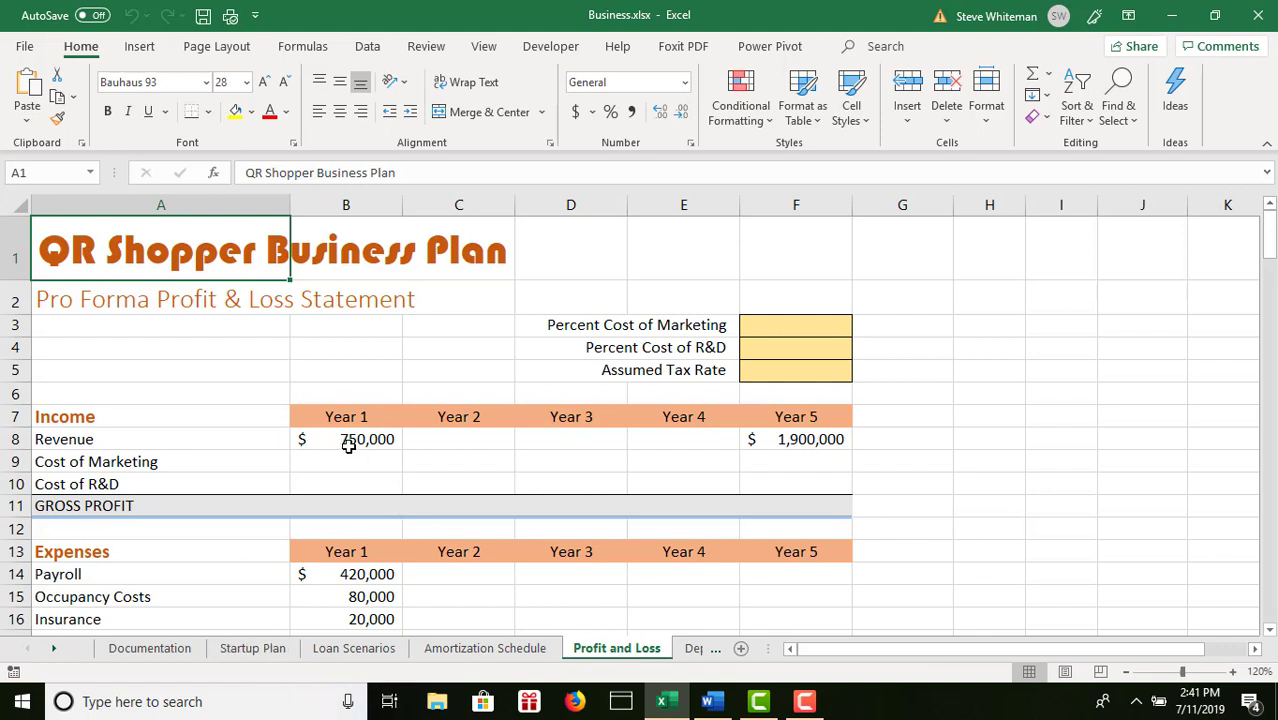
# - Fill revenue in B8:F8 as a Growth trend series between 750,000 and 1,900,000
pyautogui.moveTo(348, 445); pyautogui.dragTo(775, 437)
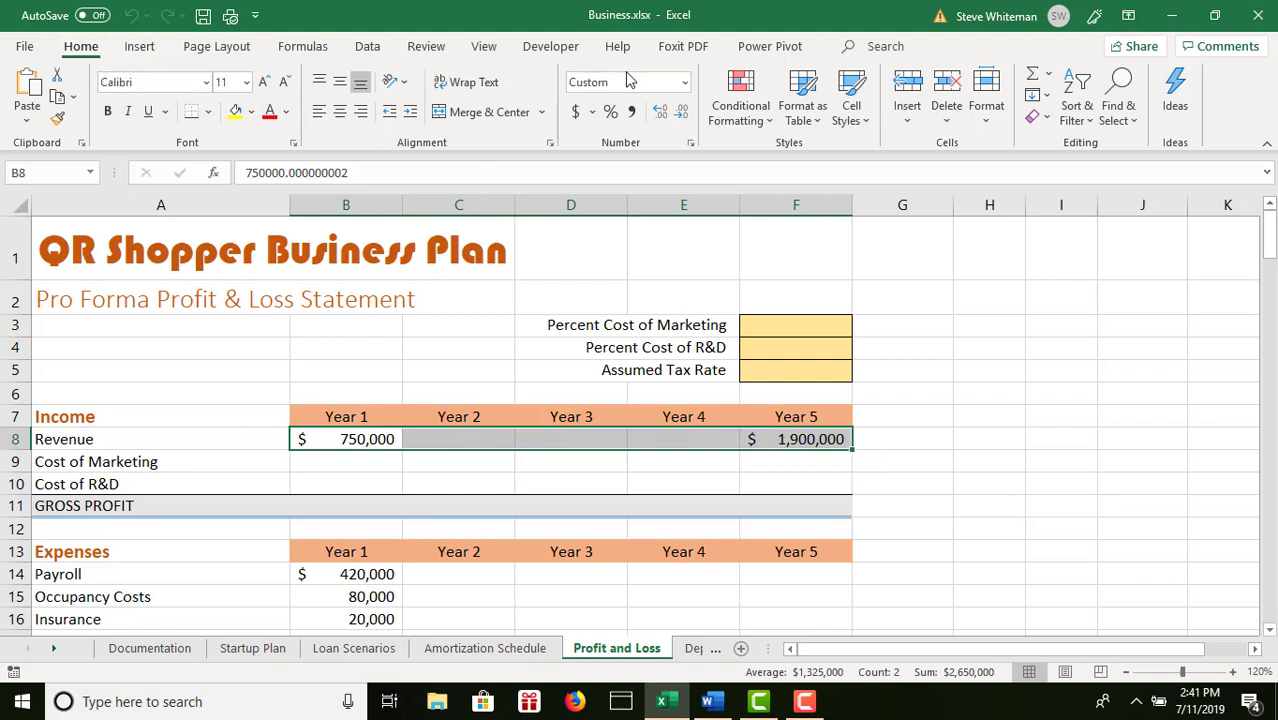
pyautogui.click(1046, 97)
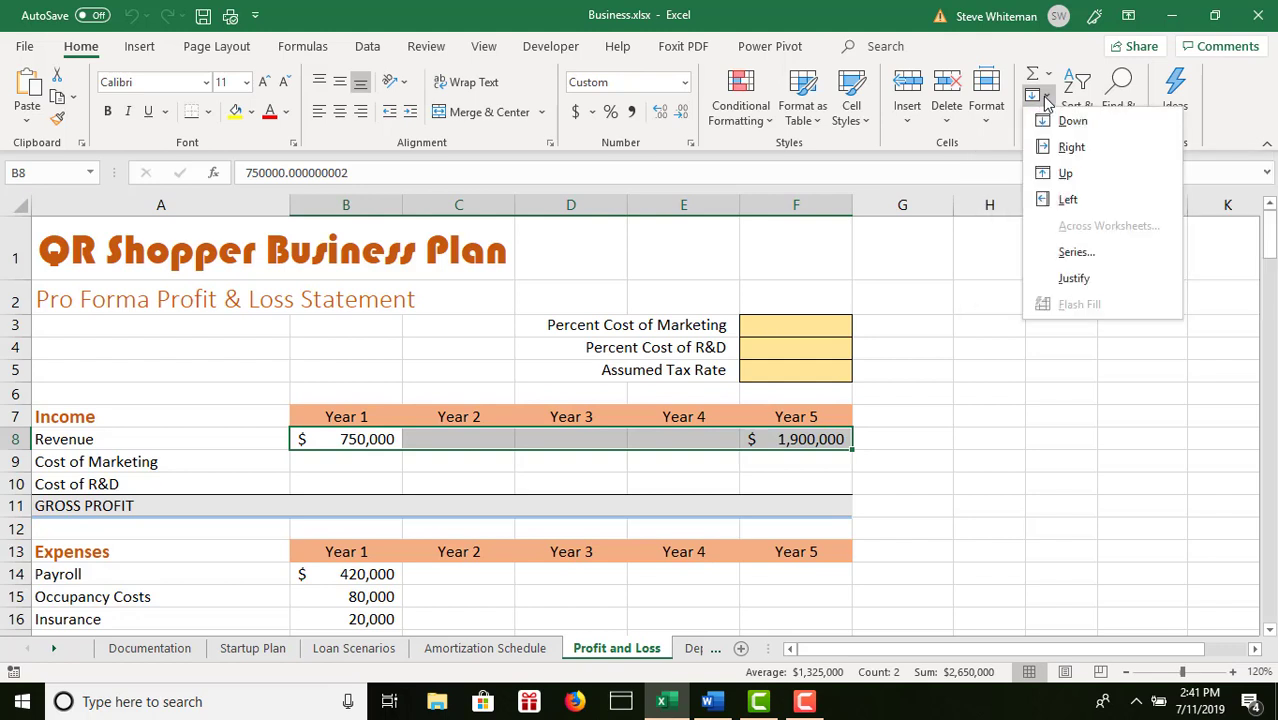
pyautogui.click(1065, 254)
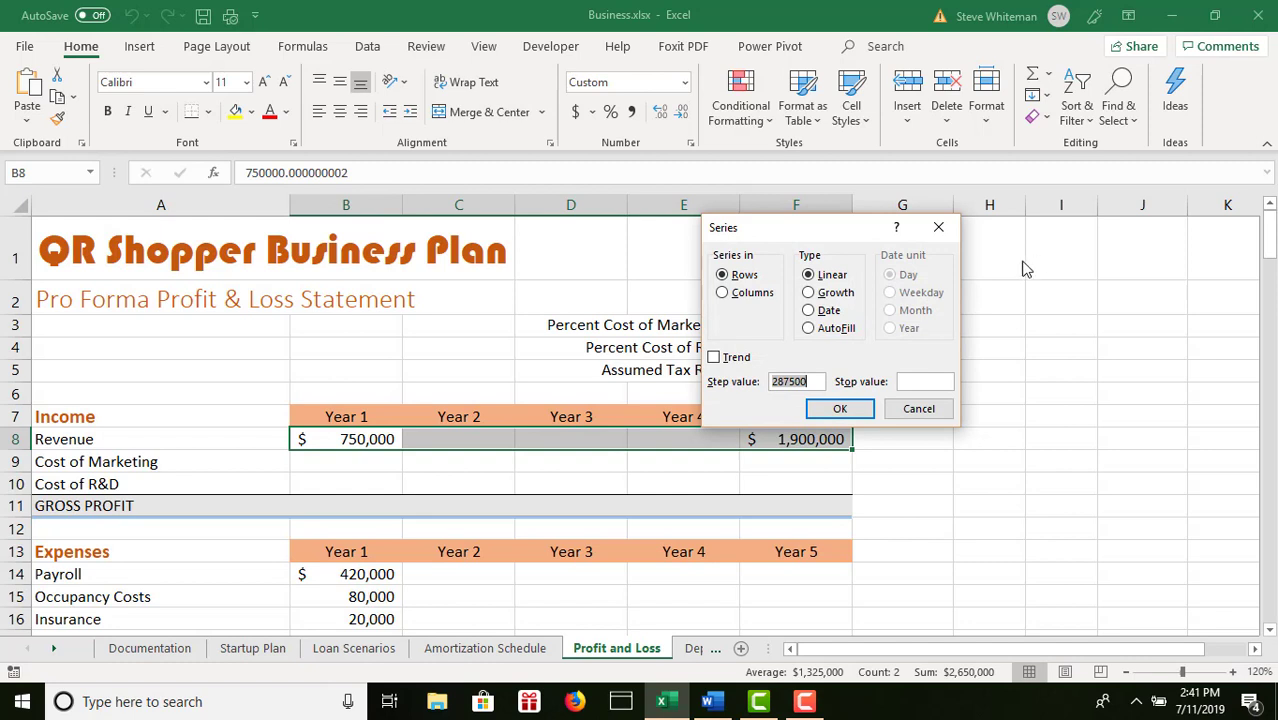
pyautogui.click(810, 293)
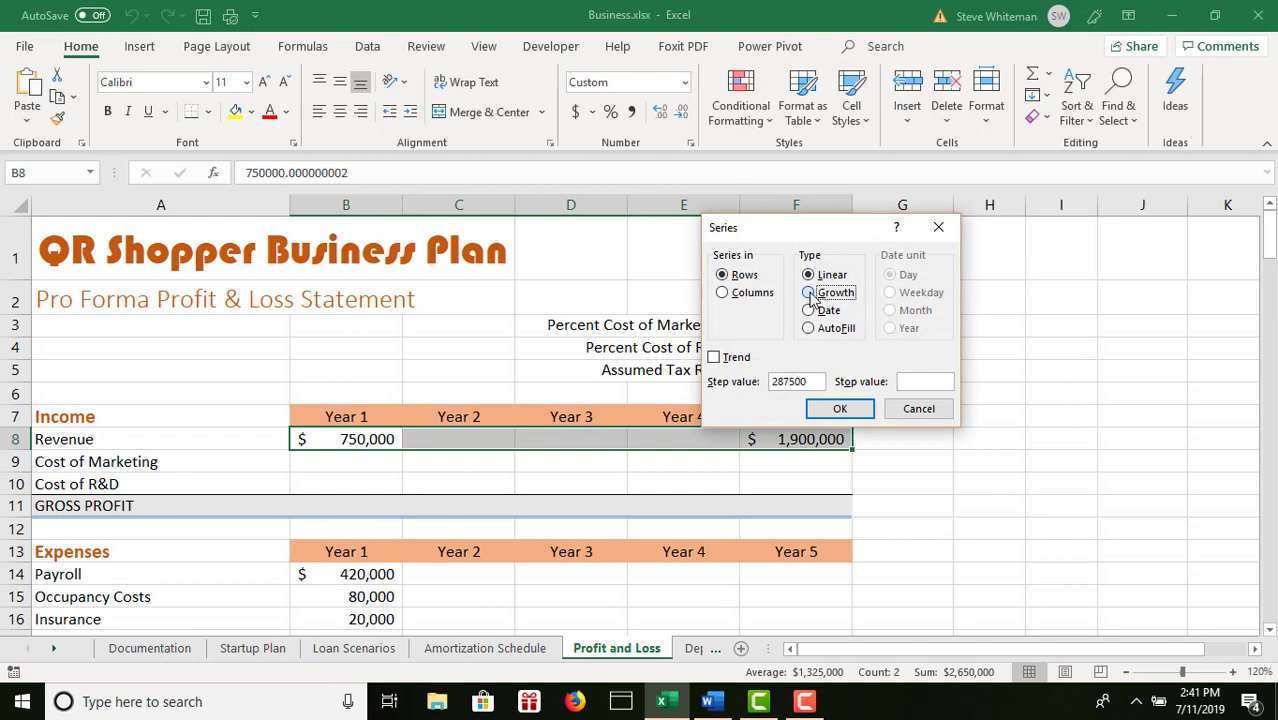
pyautogui.click(713, 358)
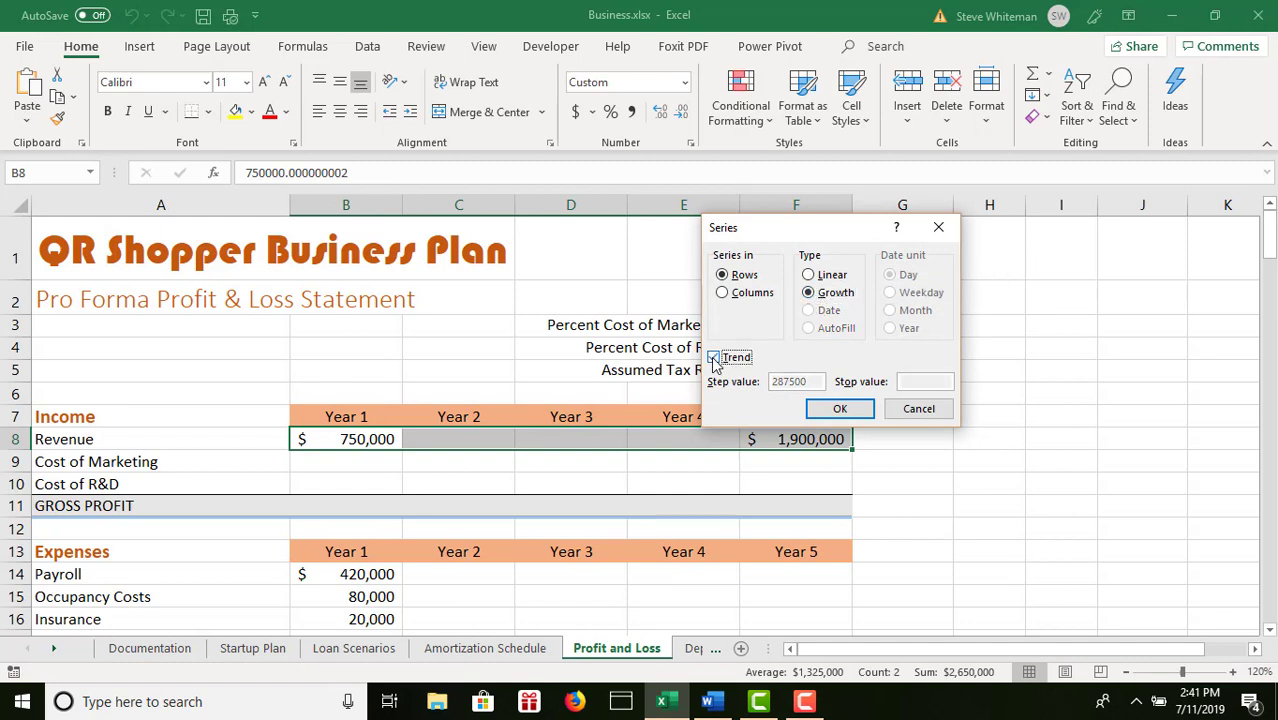
pyautogui.click(843, 408)
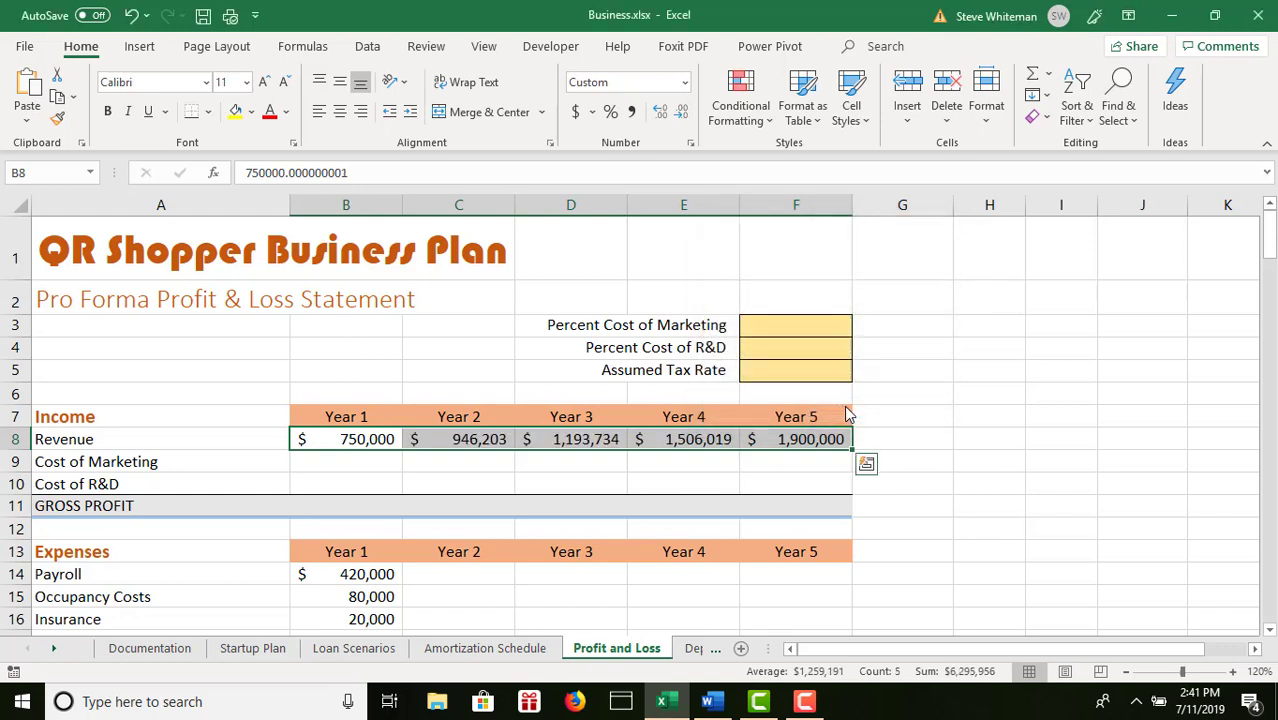
# - Reopen the Series dialog with Growth and Trend selected, then cancel without changes
pyautogui.click(1049, 100)
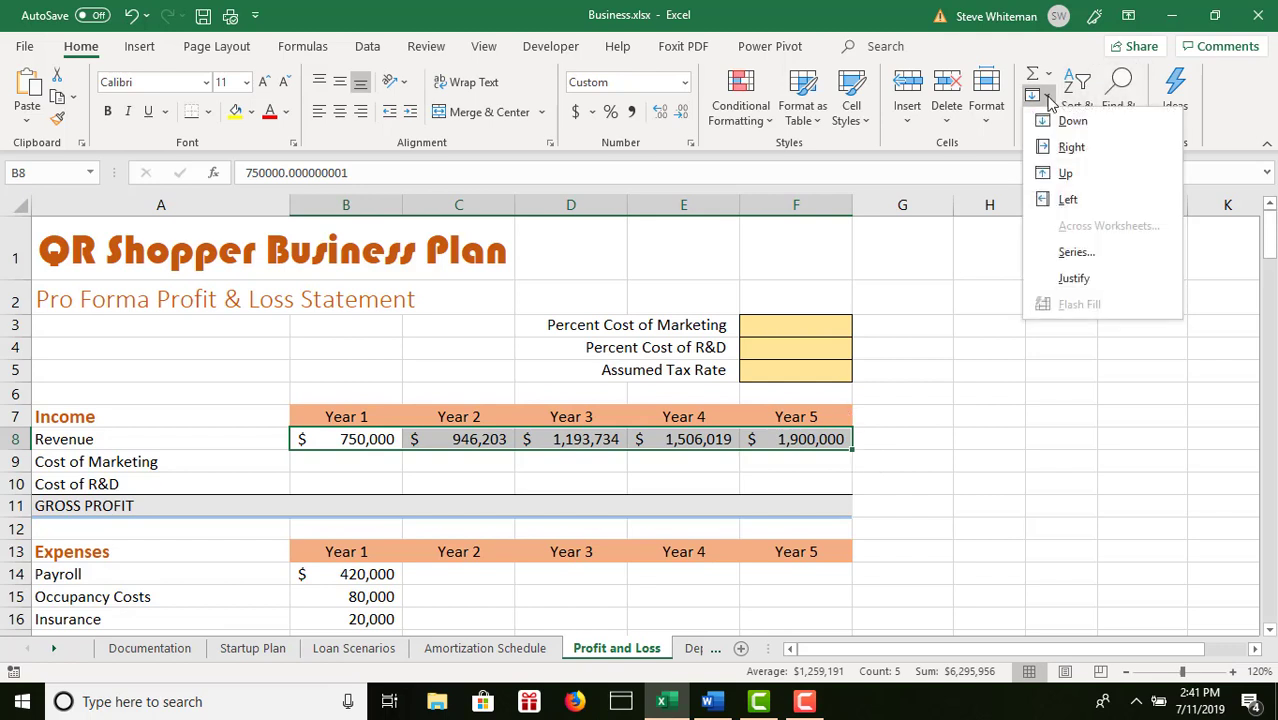
pyautogui.click(1068, 253)
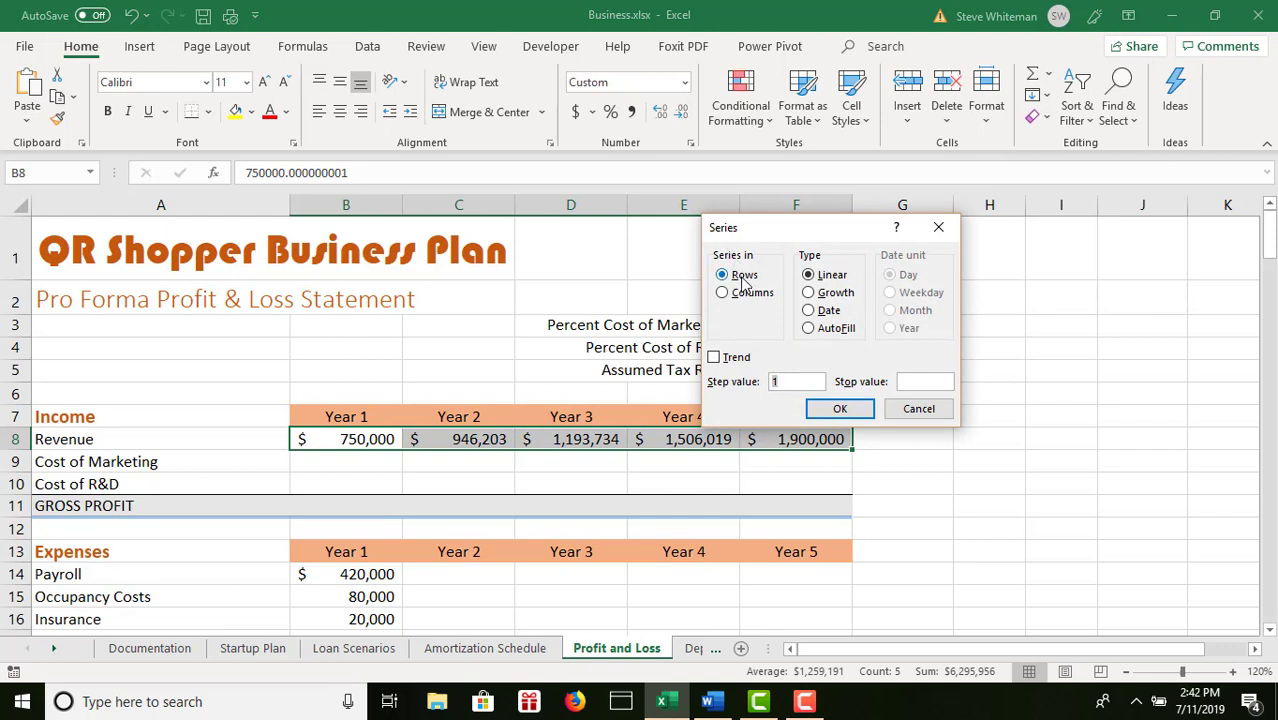
pyautogui.click(824, 296)
pyautogui.click(714, 358)
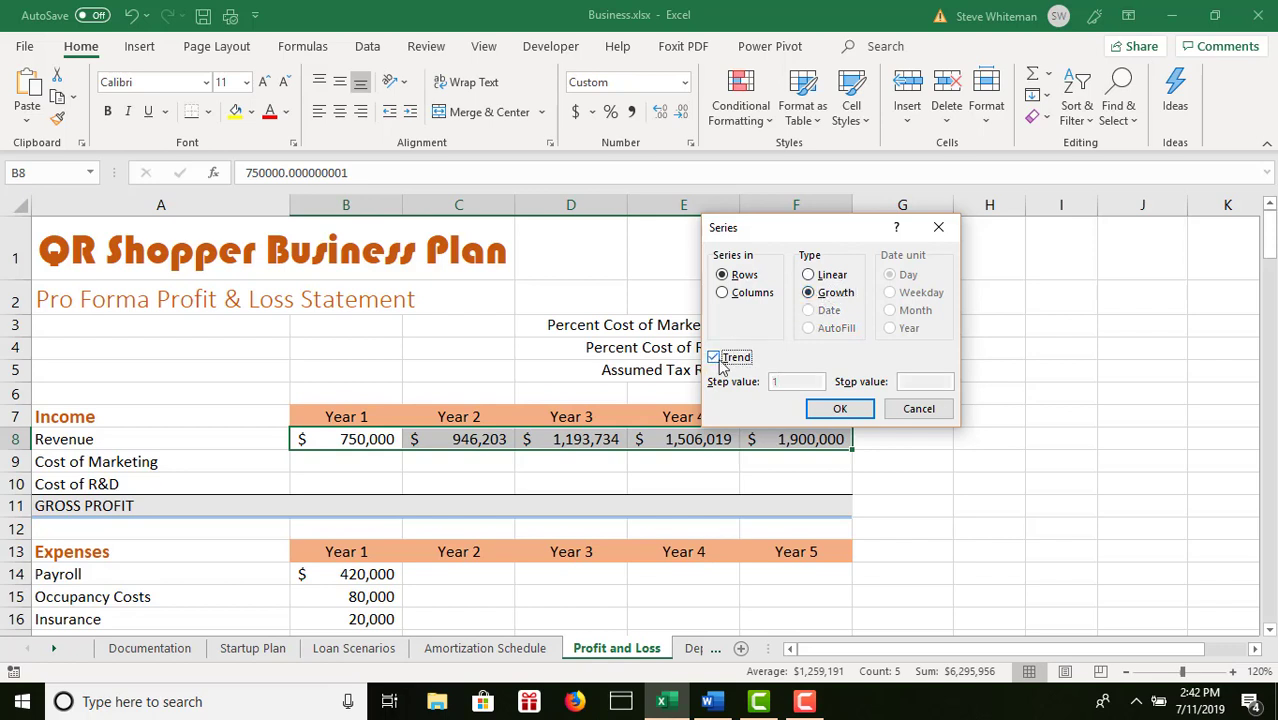
pyautogui.click(936, 411)
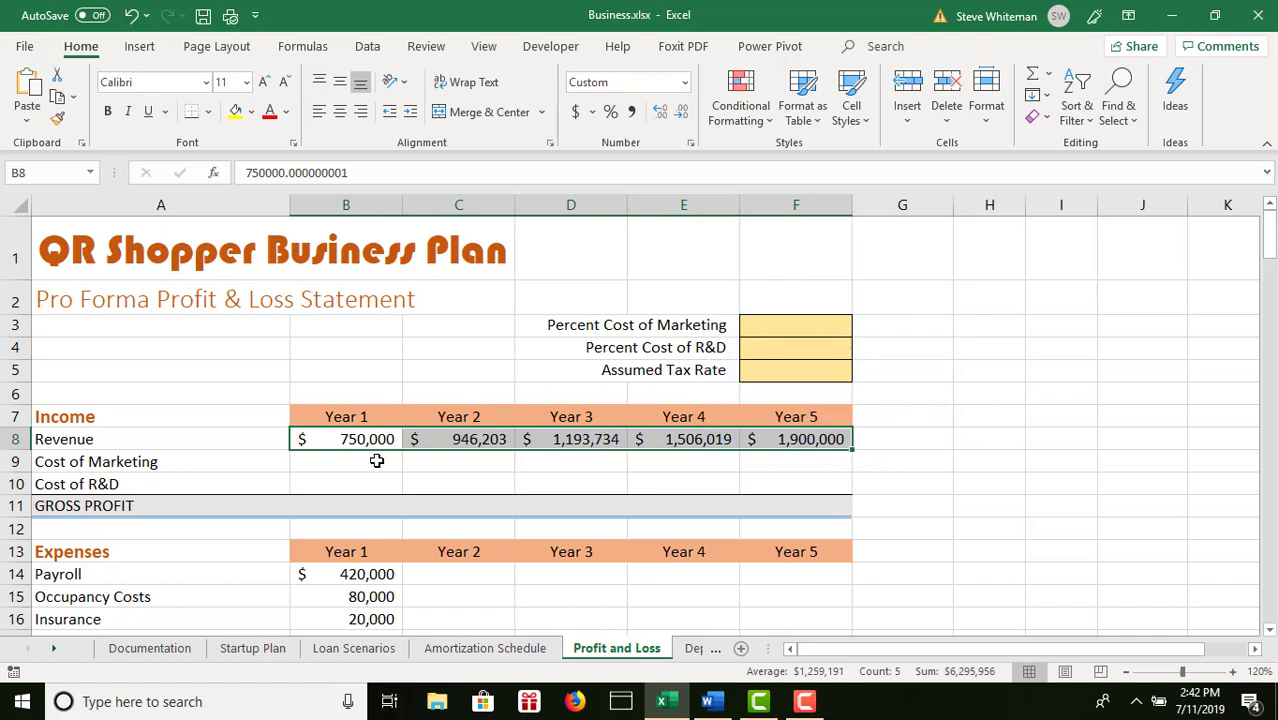
# - Enter .20 in F3 for marketing and .10 in F4 for R&D
pyautogui.click(376, 461)
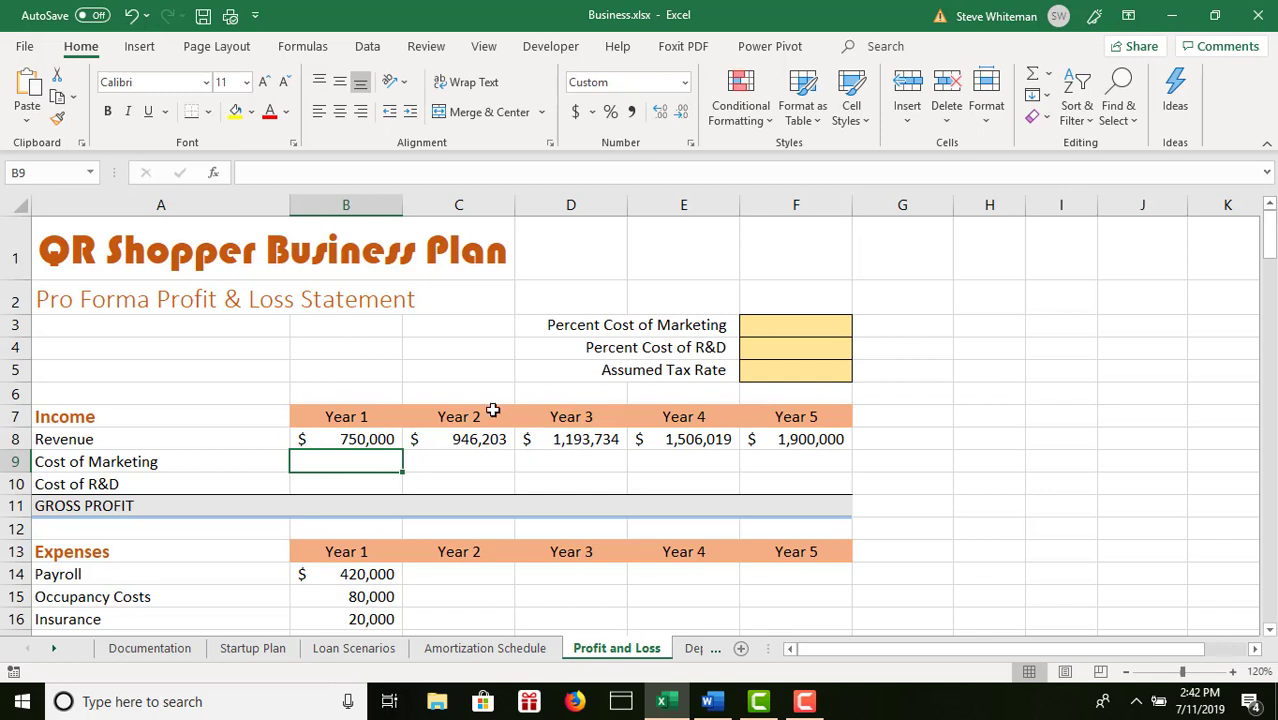
pyautogui.click(796, 327)
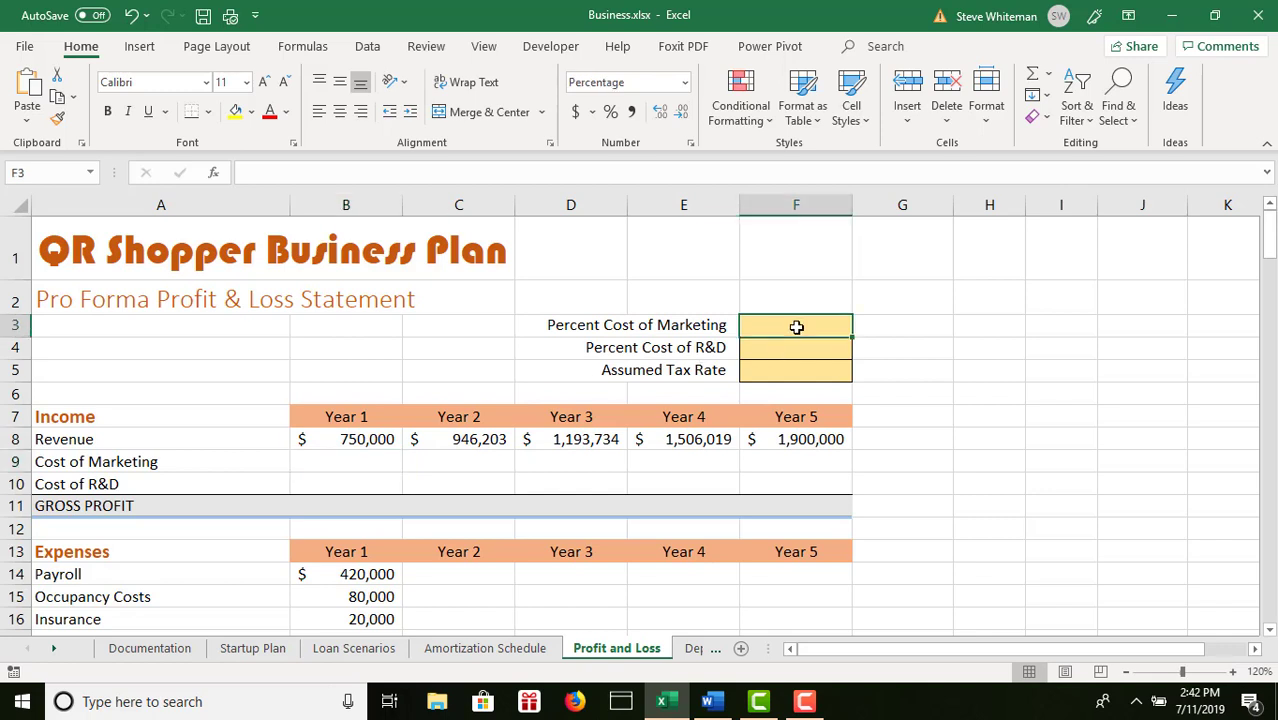
pyautogui.write('.20')
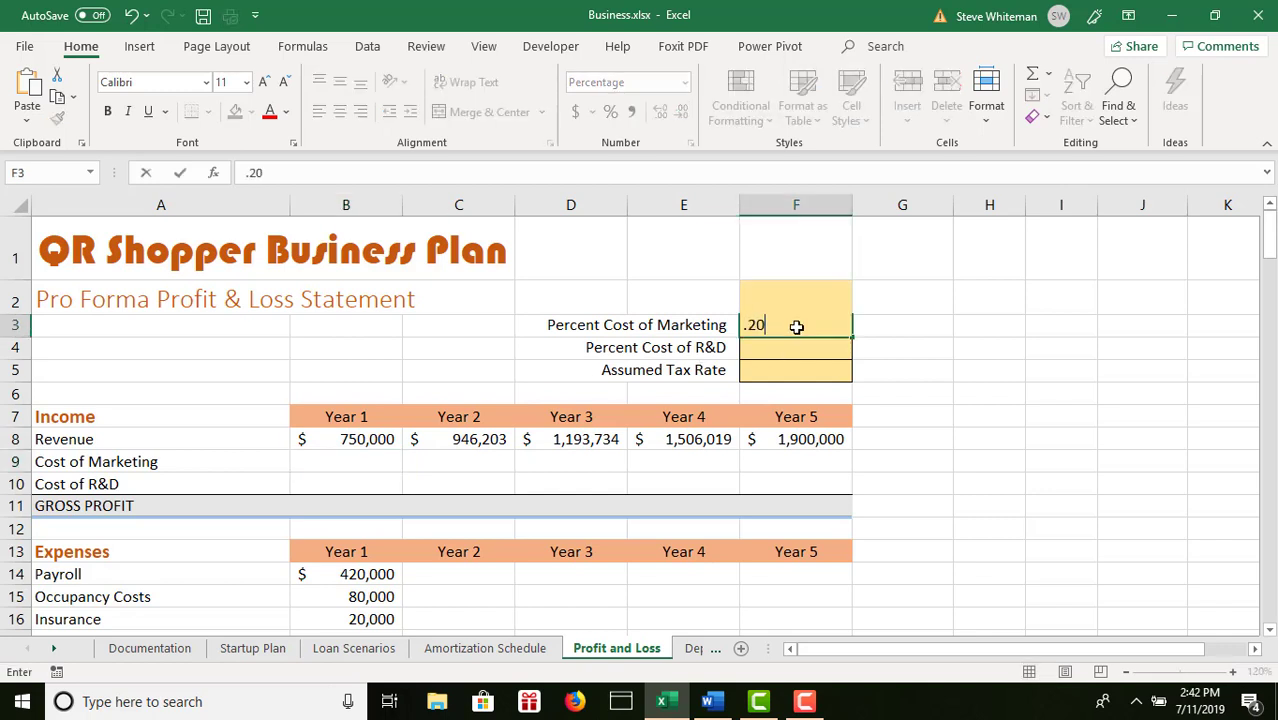
pyautogui.press('Return')
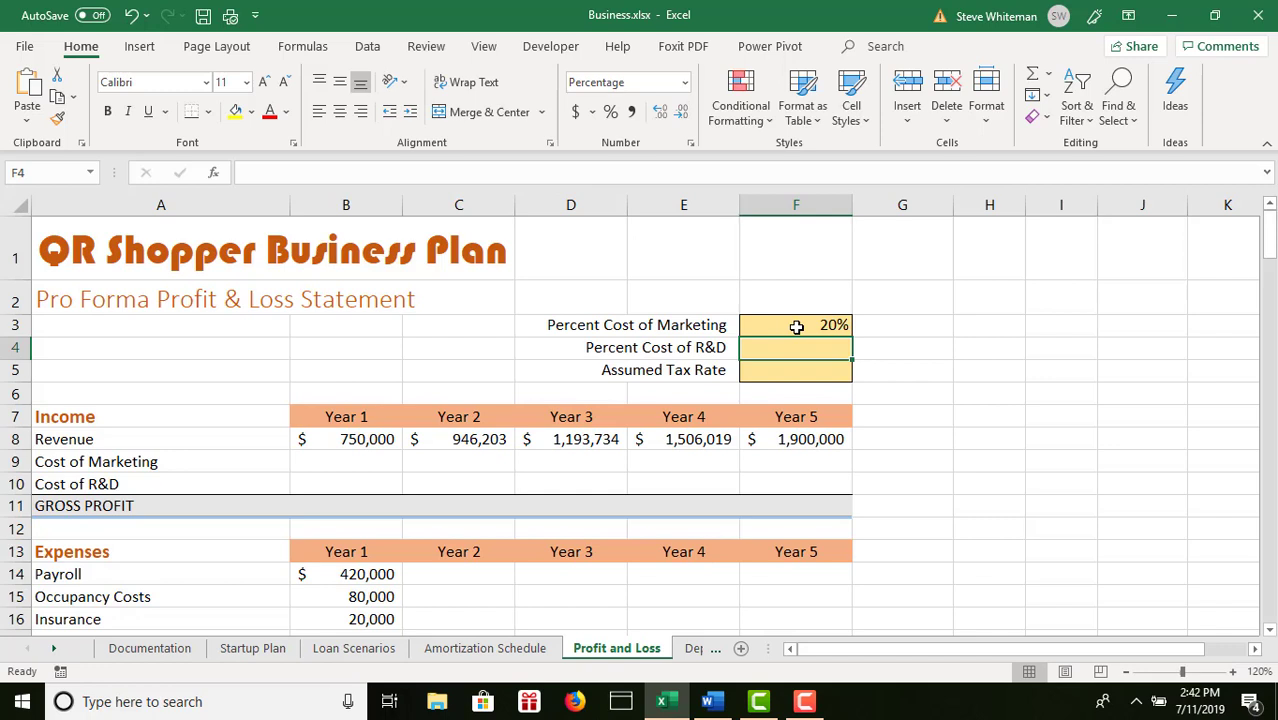
pyautogui.write('.')
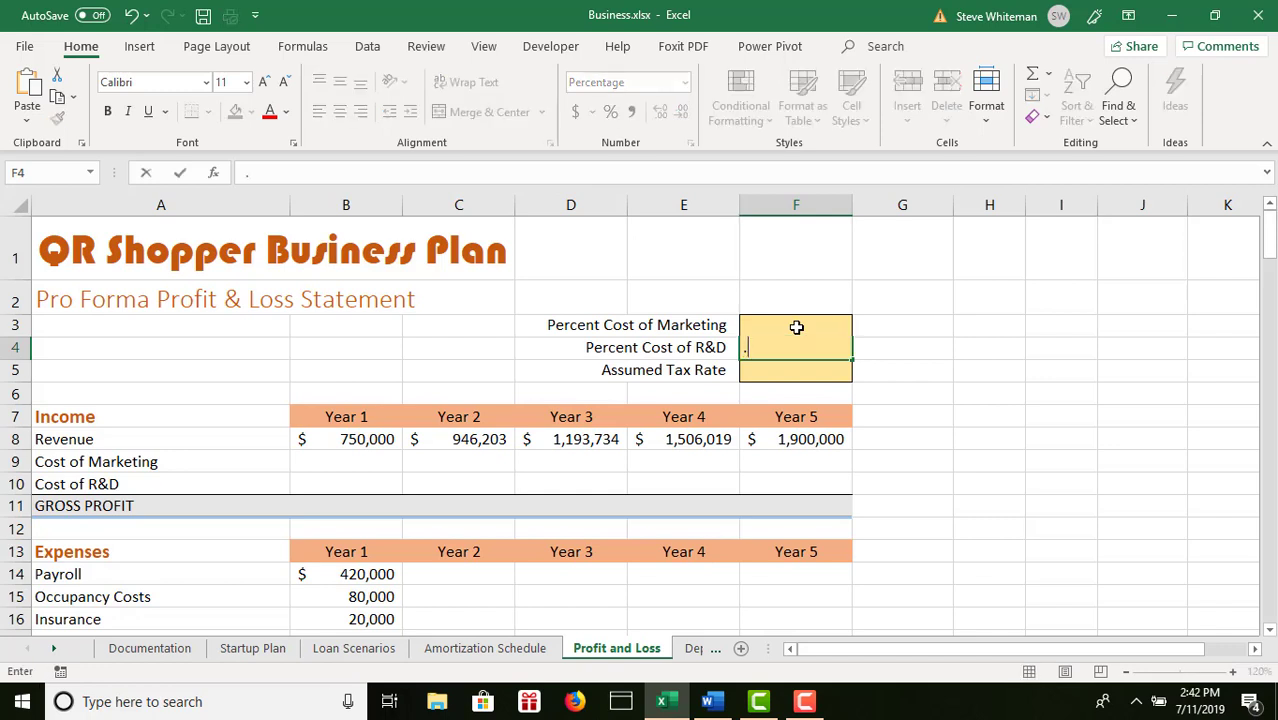
pyautogui.write('10')
pyautogui.press('Return')
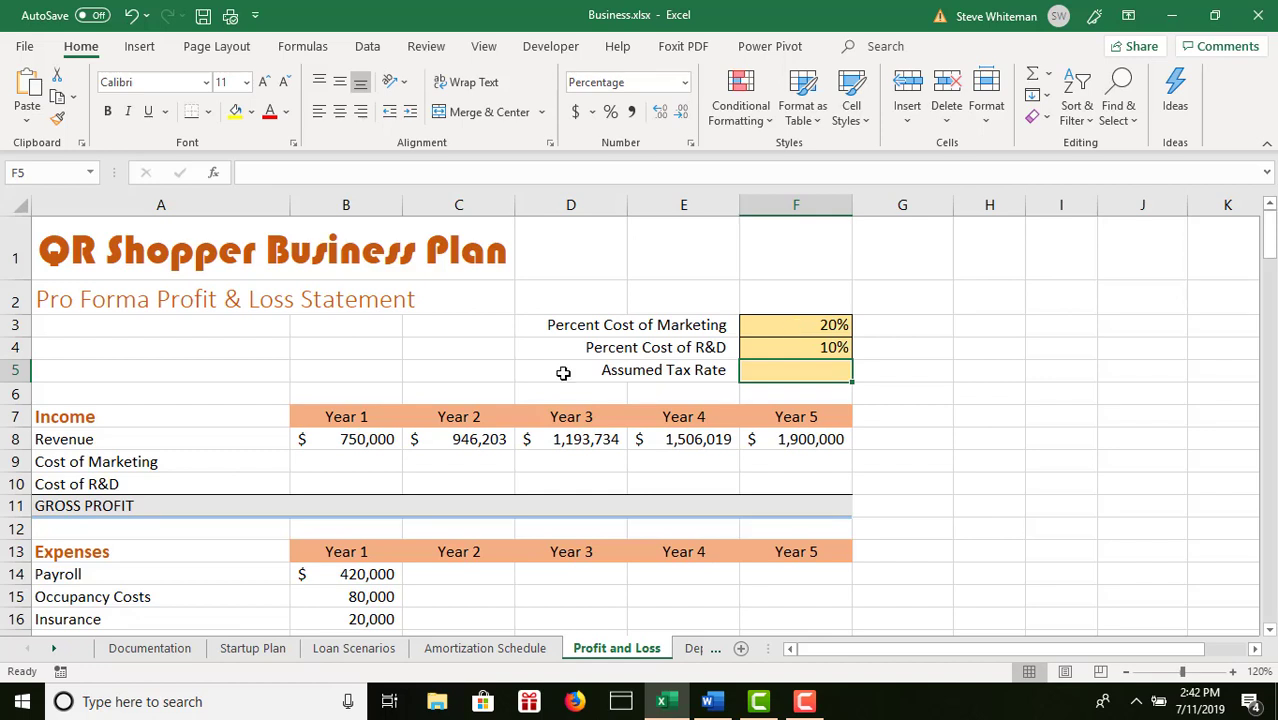
pyautogui.click(341, 461)
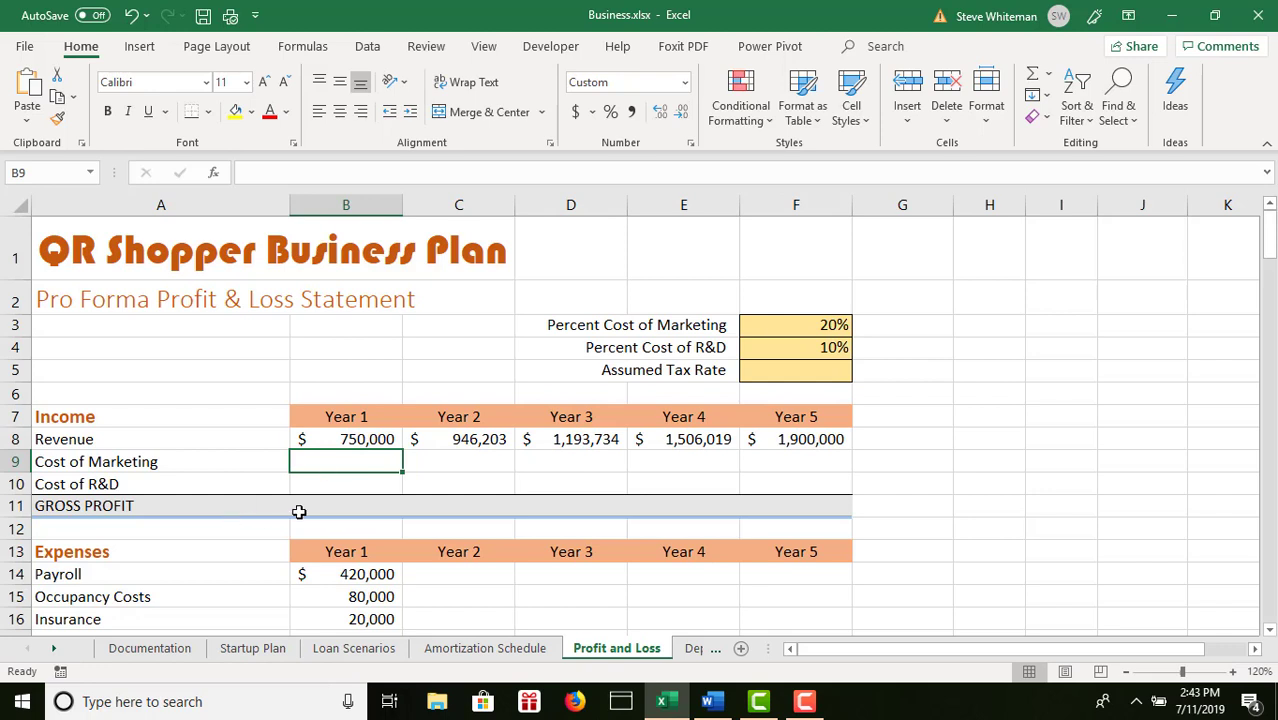
# - Enter =B8*$F$3 in B9 for Year 1 Cost of Marketing
pyautogui.write('=')
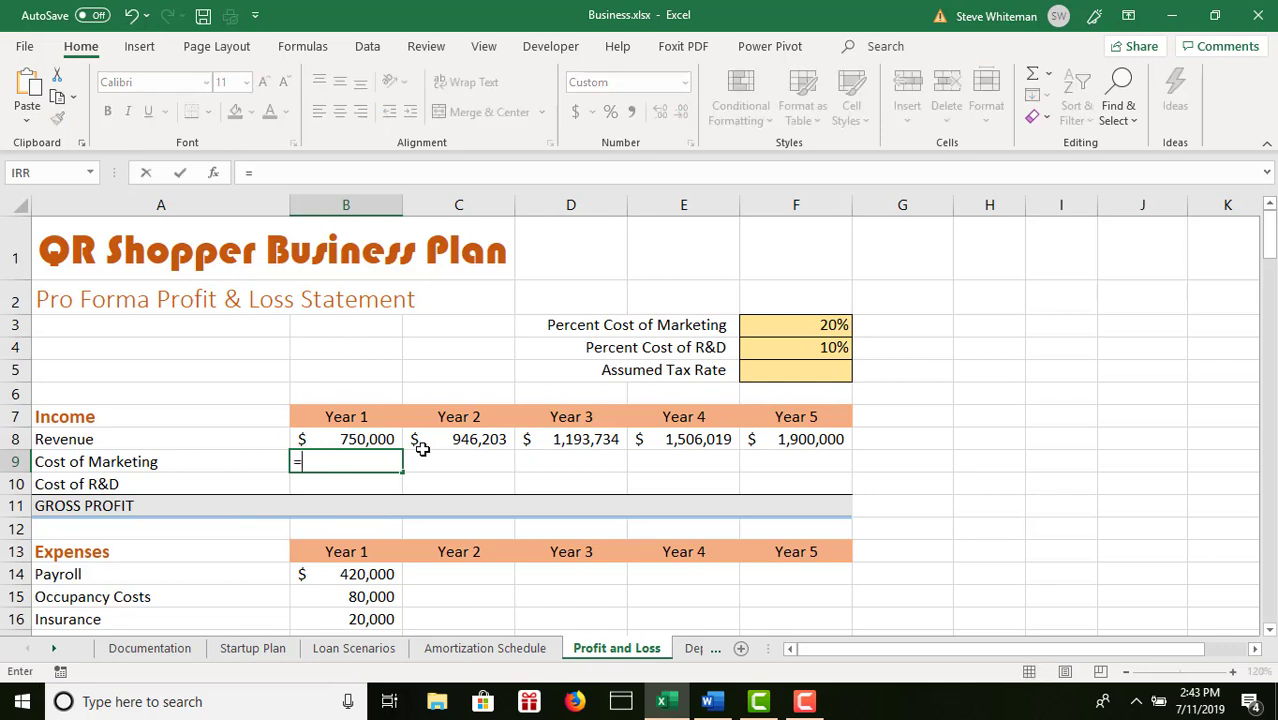
pyautogui.click(370, 443)
pyautogui.write('*')
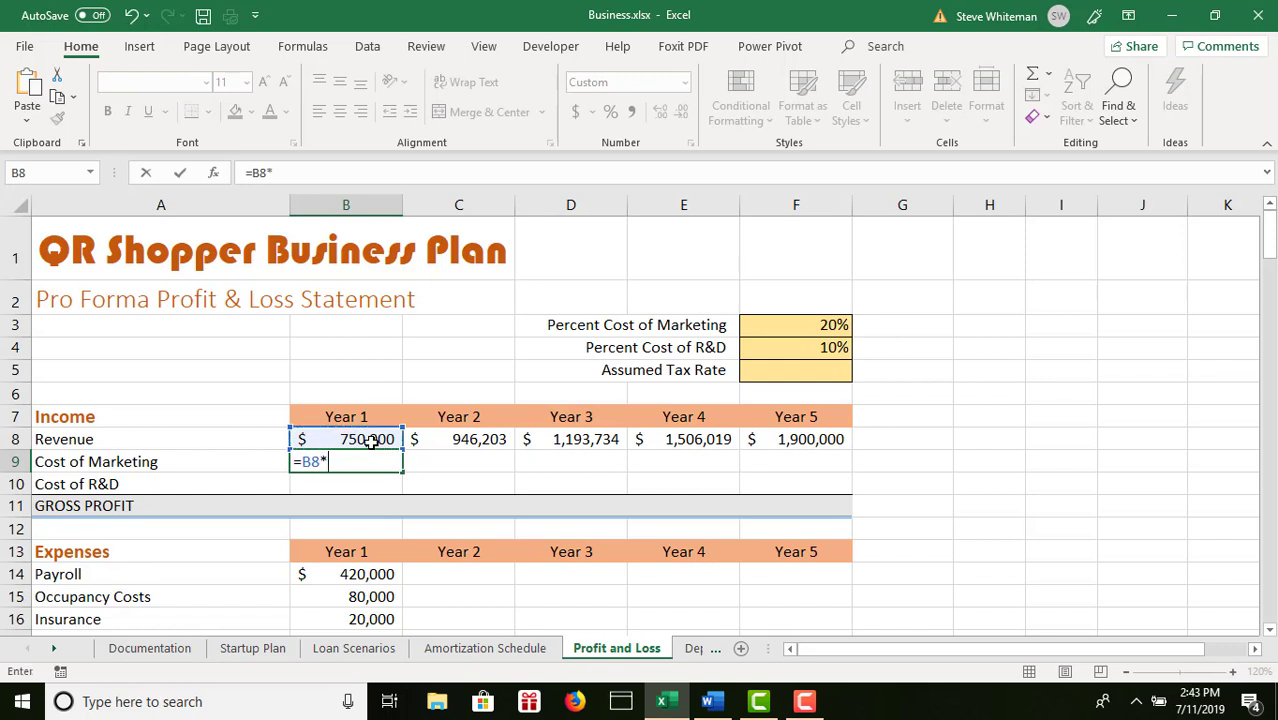
pyautogui.click(813, 327)
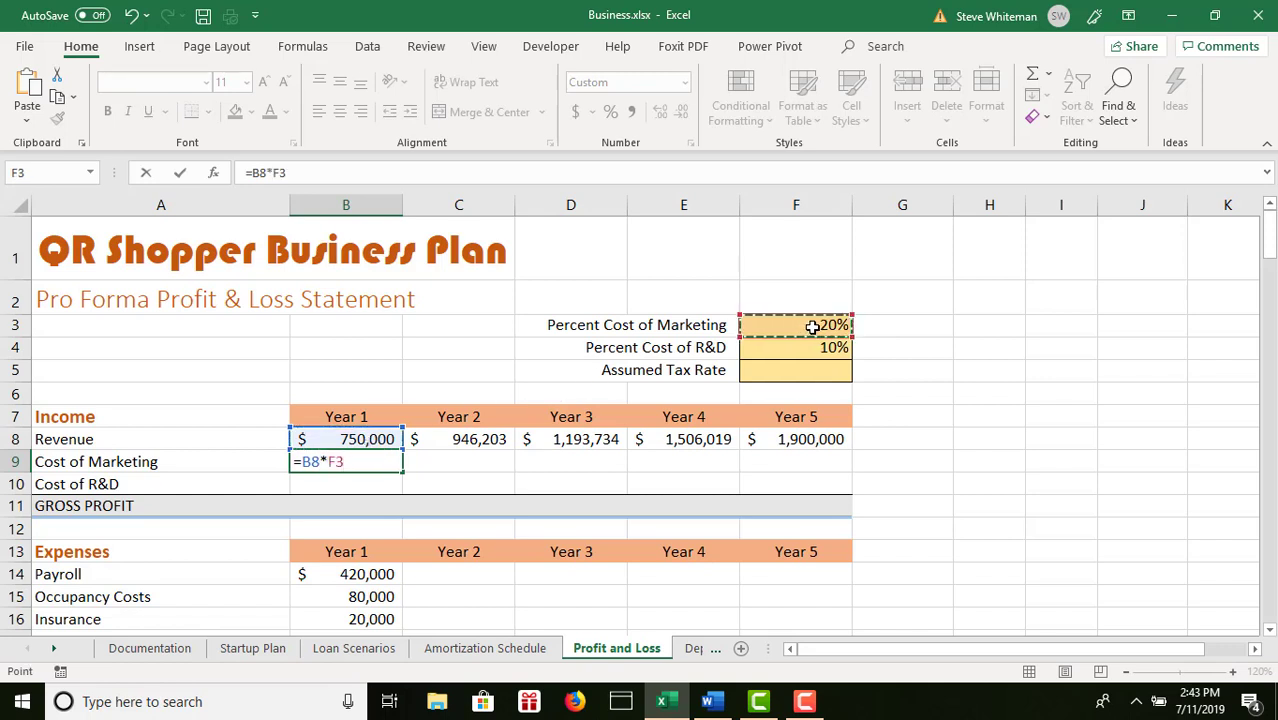
pyautogui.press('Return')
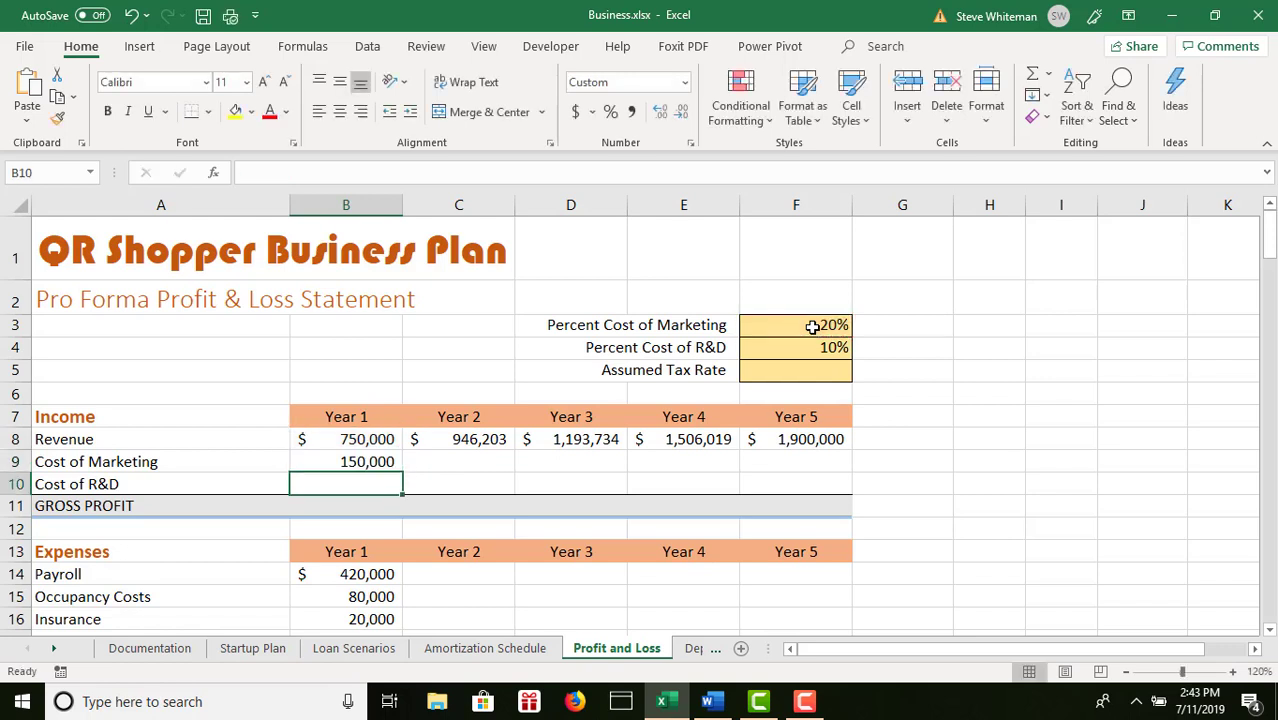
pyautogui.click(388, 461)
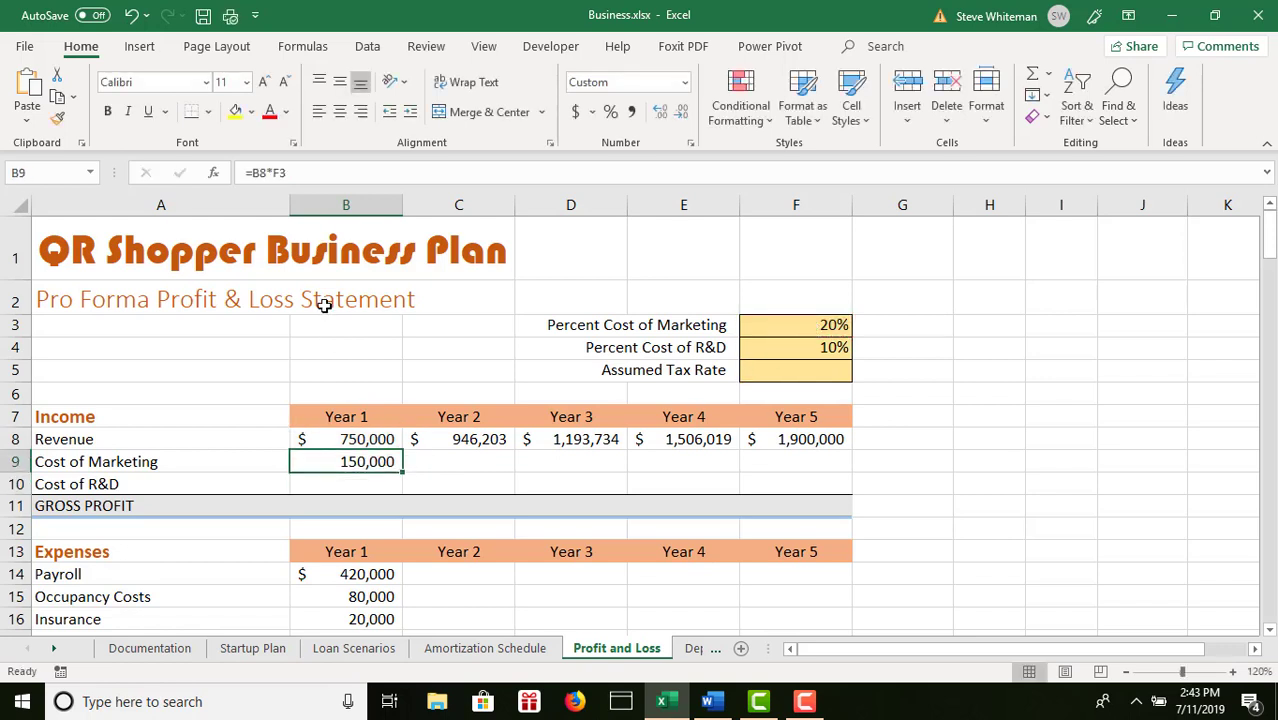
pyautogui.click(279, 172)
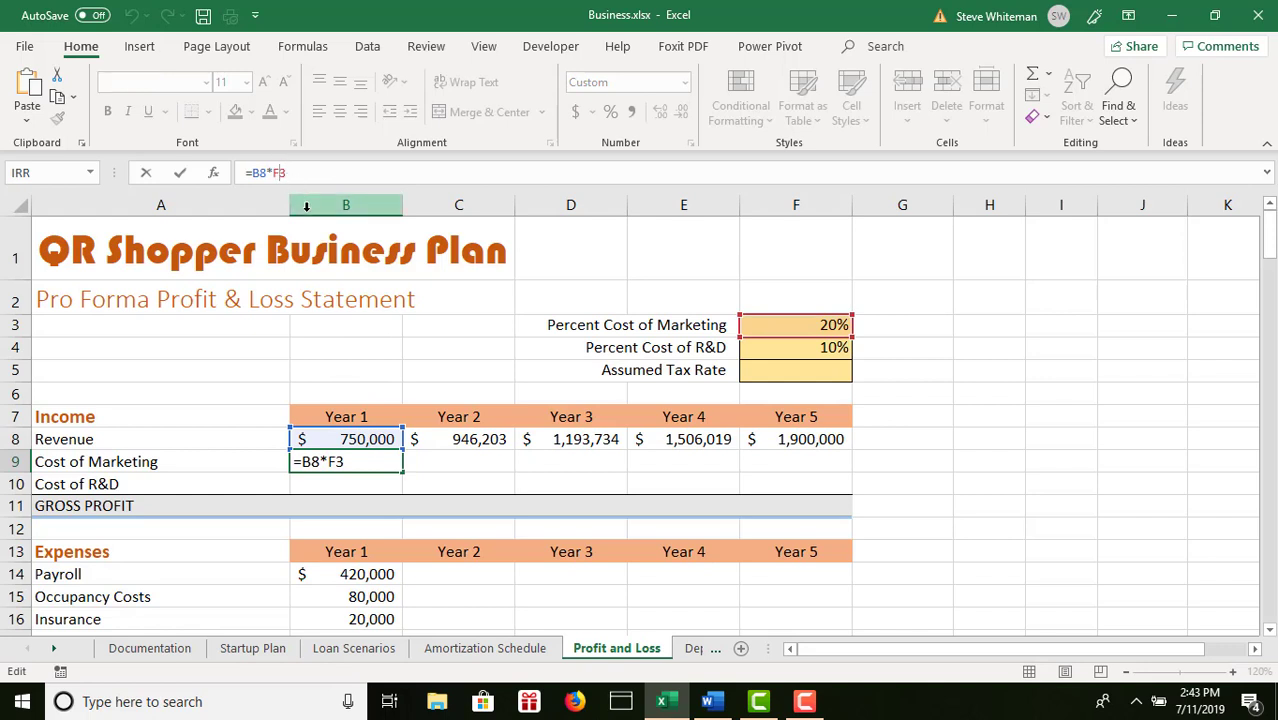
pyautogui.write('$')
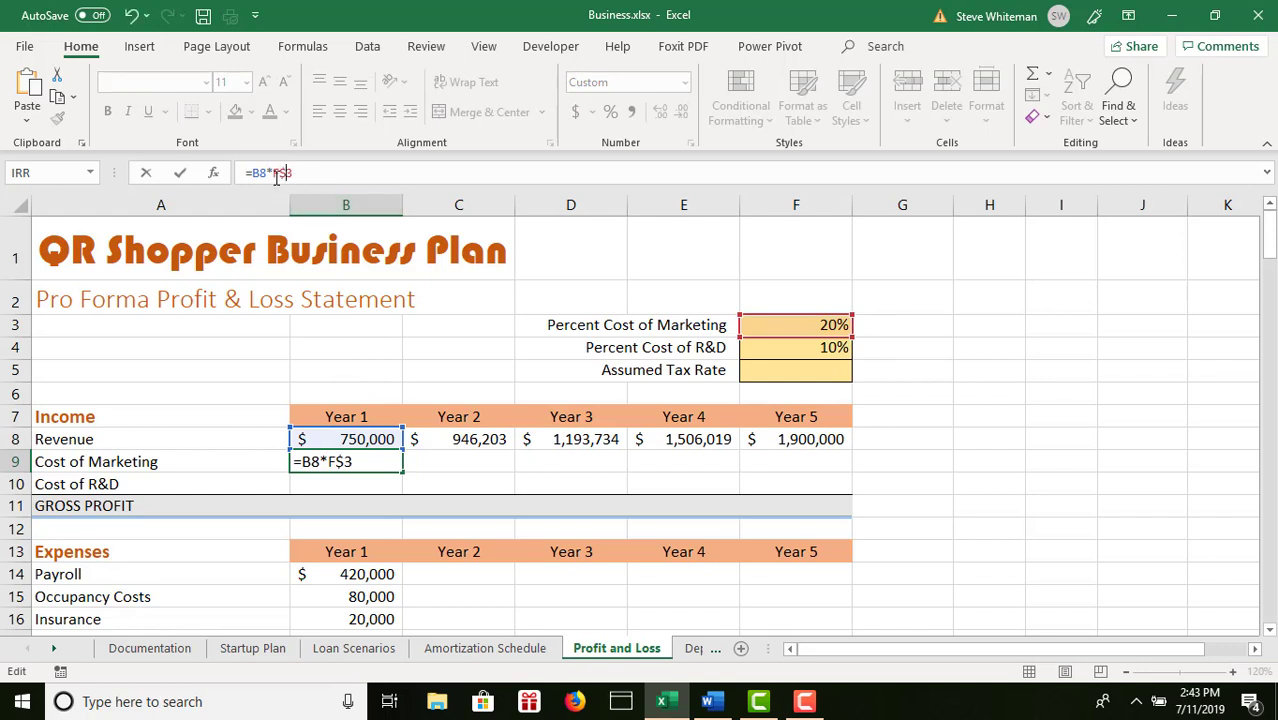
pyautogui.click(274, 173)
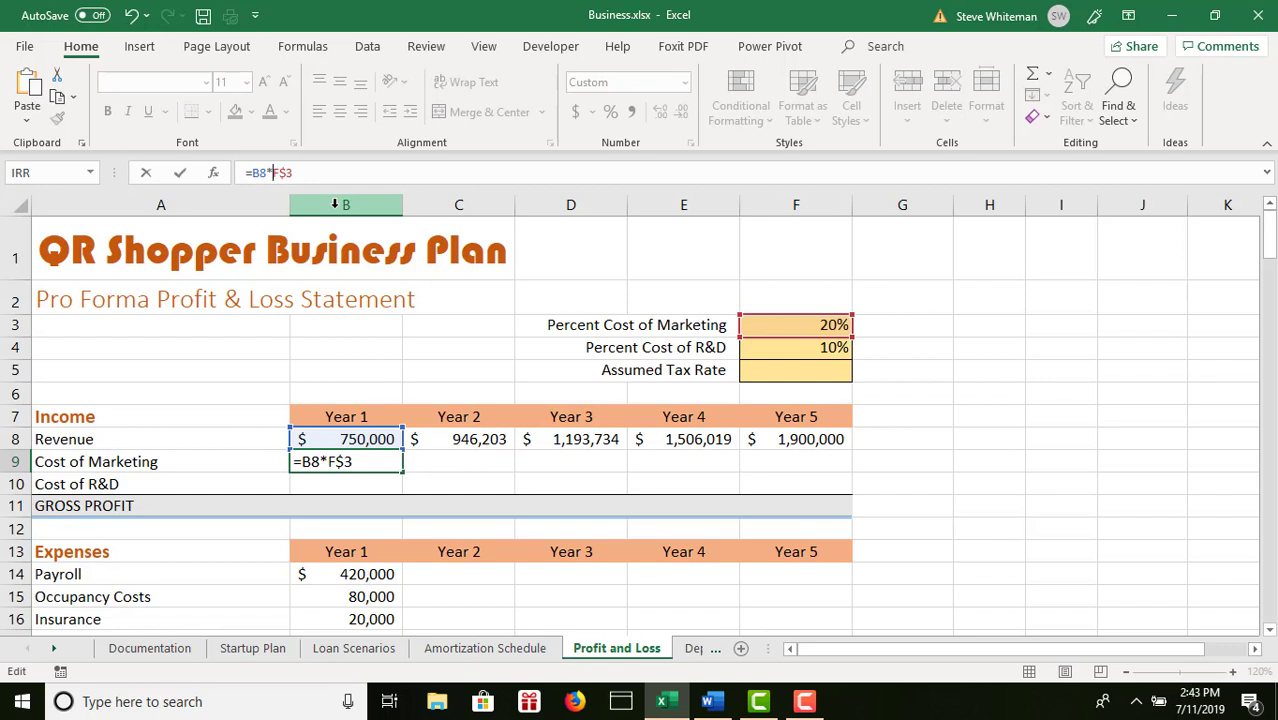
pyautogui.write('$')
pyautogui.press('Return')
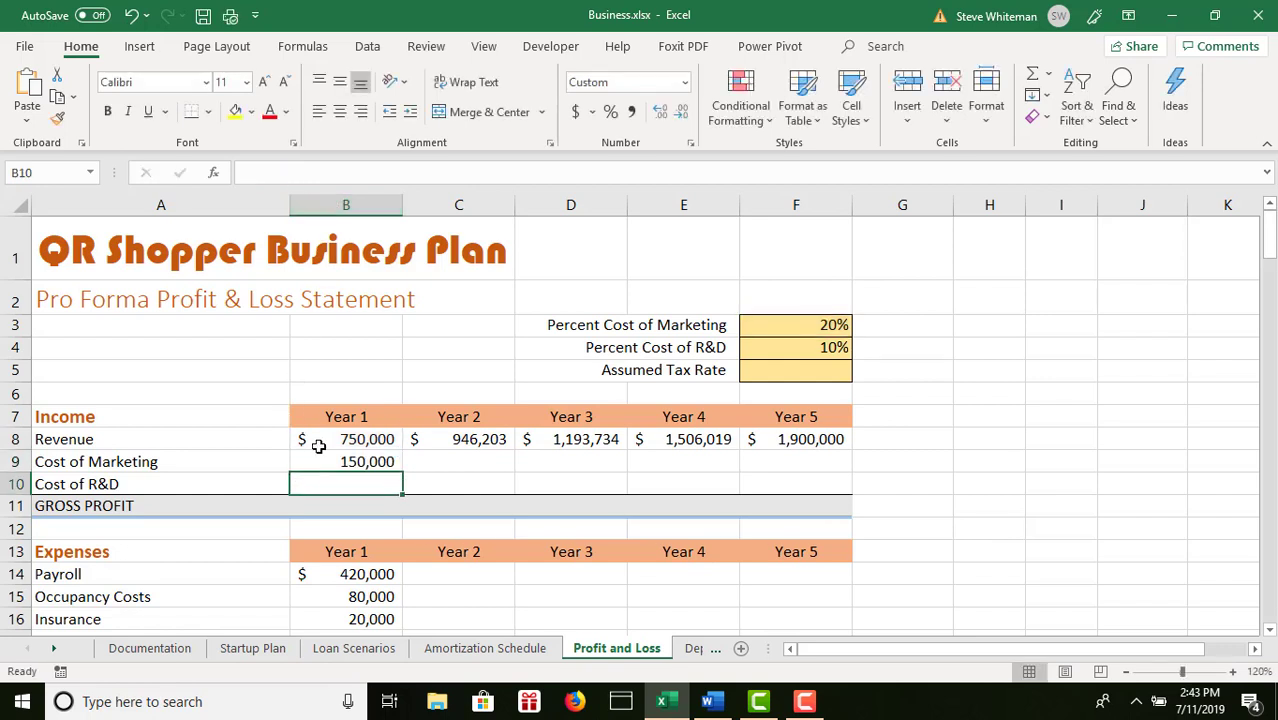
pyautogui.click(388, 462)
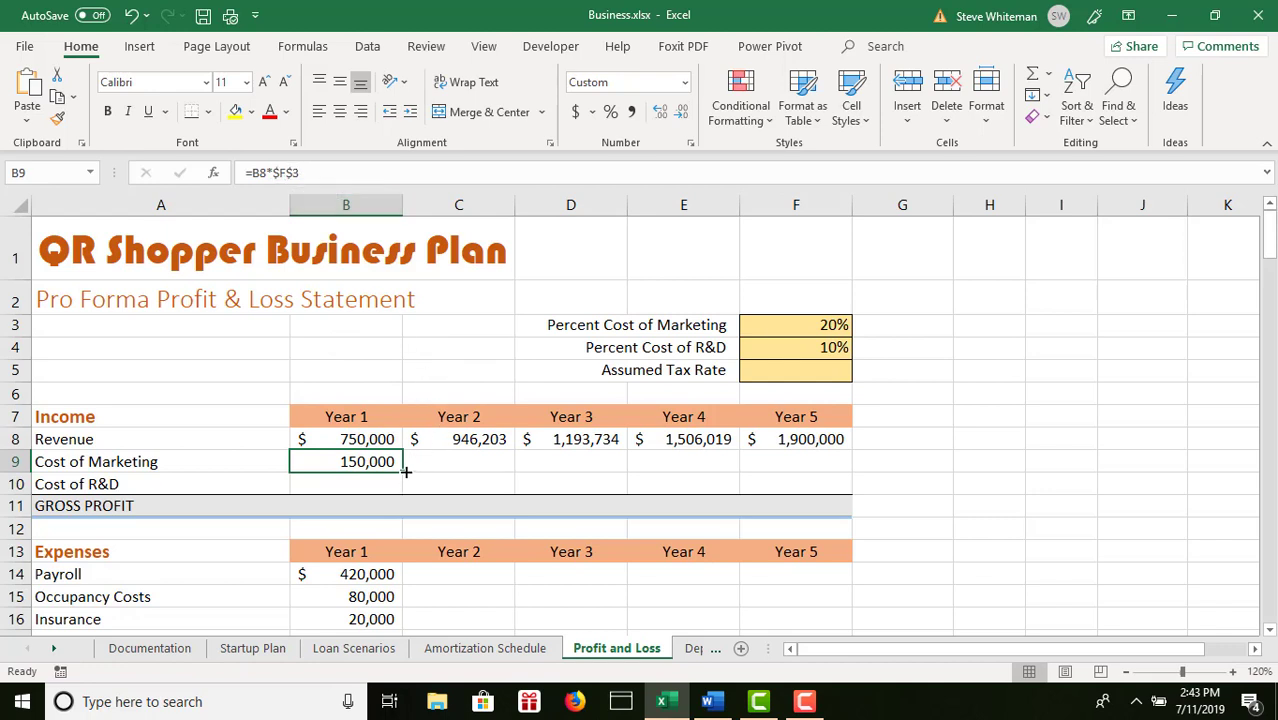
# - Copy the marketing formula across to F9 and check each copied cell
pyautogui.moveTo(403, 471); pyautogui.dragTo(816, 464)
pyautogui.click(459, 459)
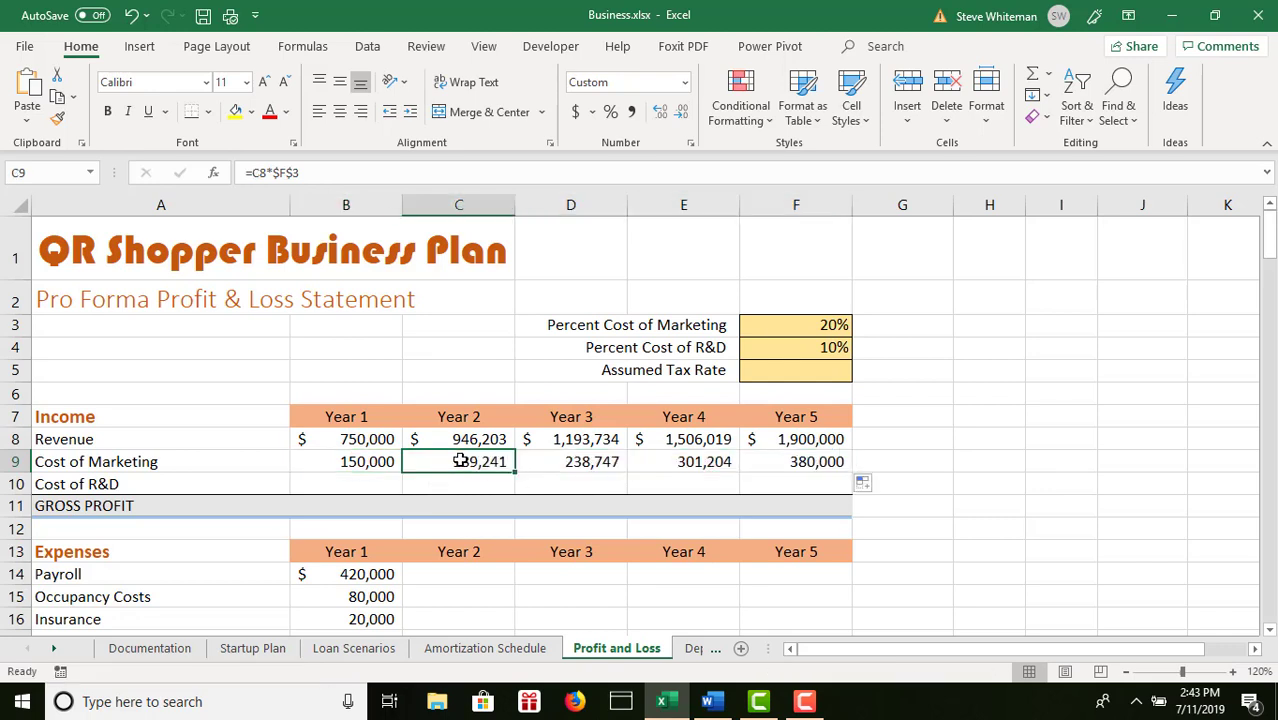
pyautogui.click(587, 462)
pyautogui.click(699, 464)
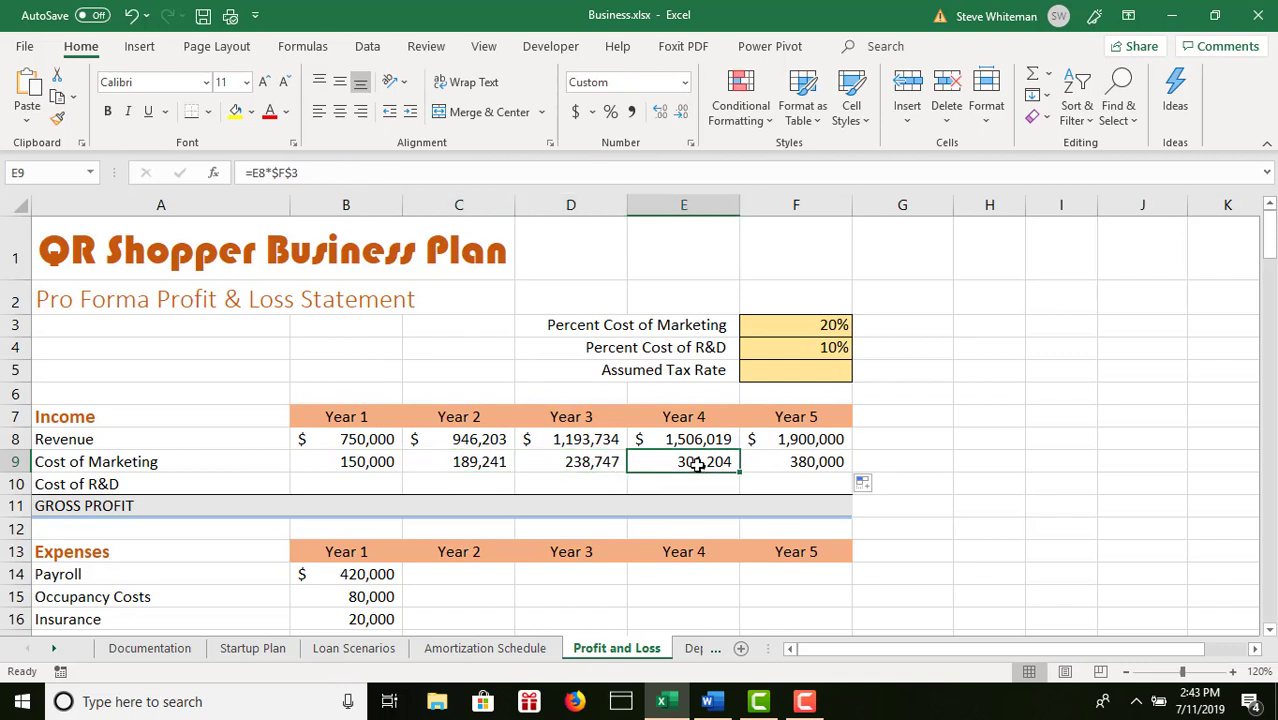
pyautogui.click(805, 462)
pyautogui.click(379, 461)
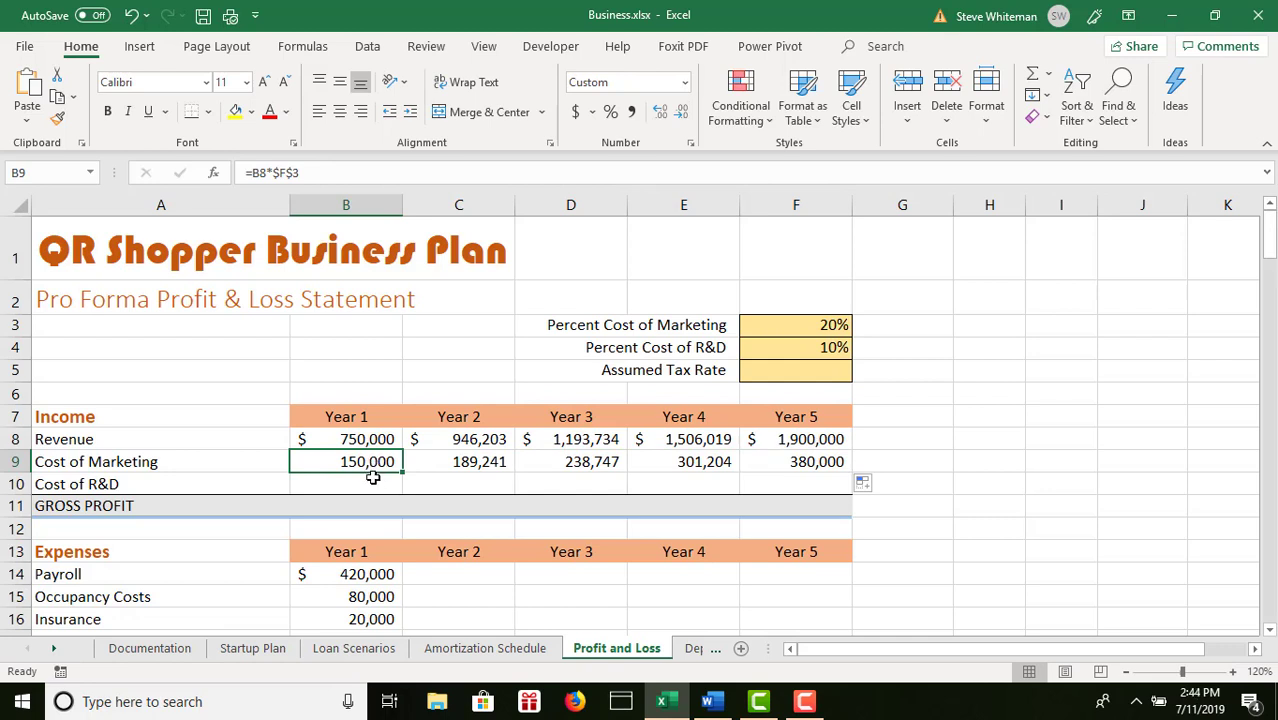
pyautogui.click(373, 482)
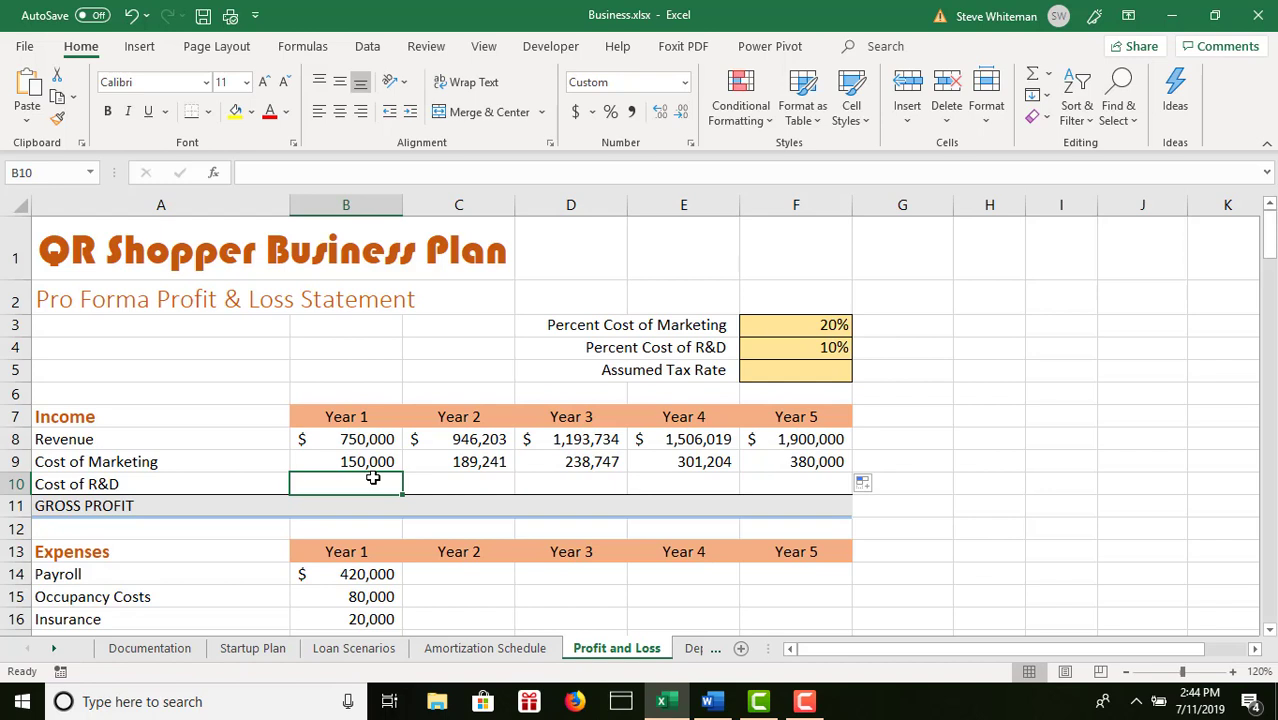
# - Enter =B8*F4 in B10 for Year 1 Cost of R&D
pyautogui.write('=')
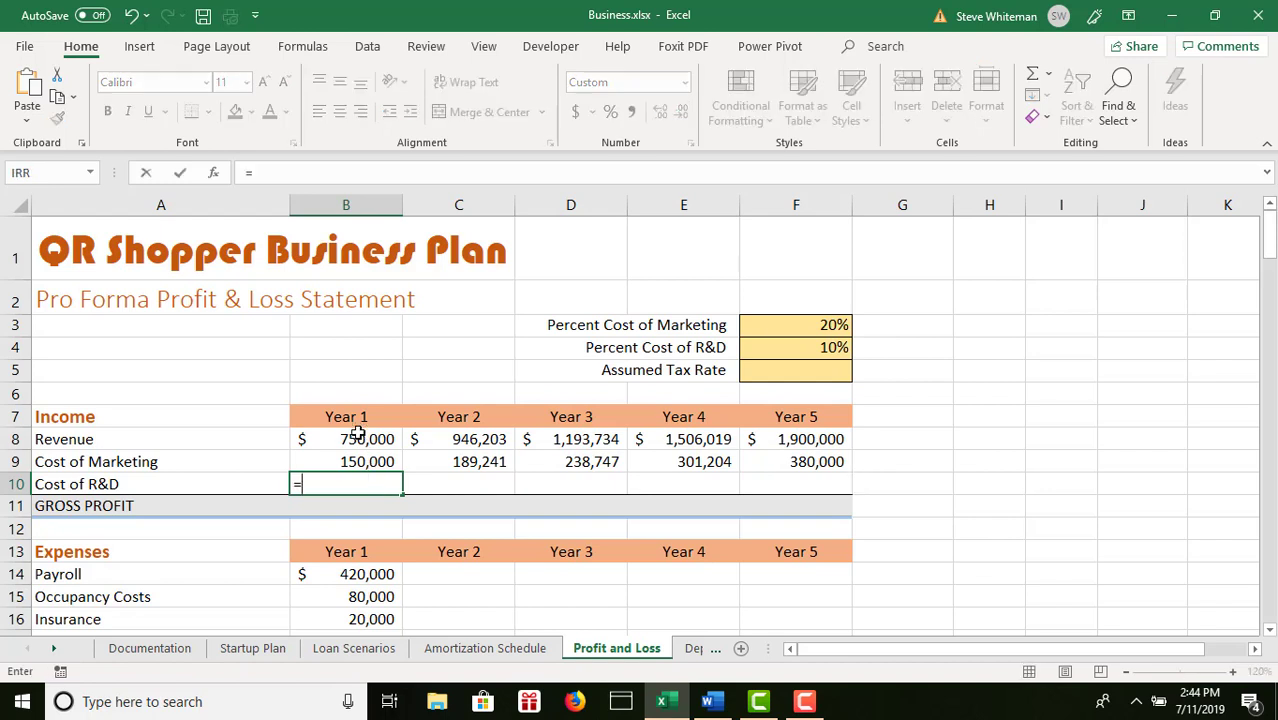
pyautogui.click(357, 432)
pyautogui.write('*')
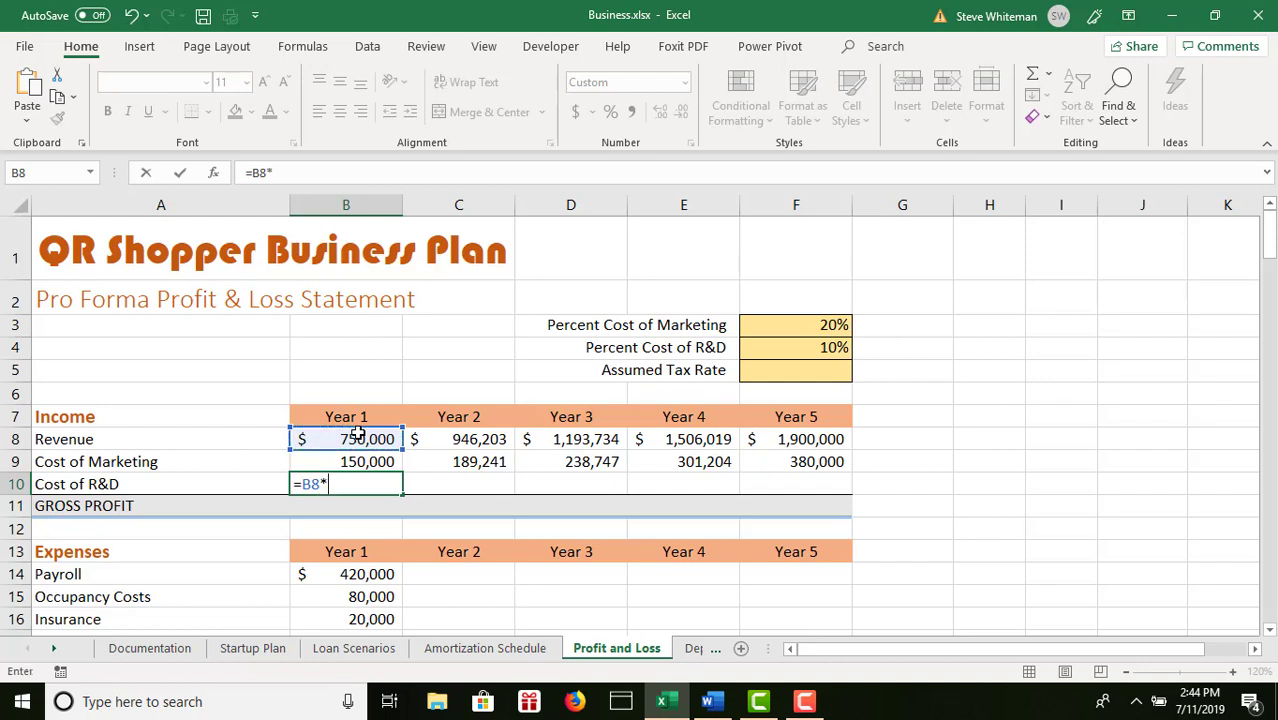
pyautogui.click(753, 348)
pyautogui.press('Return')
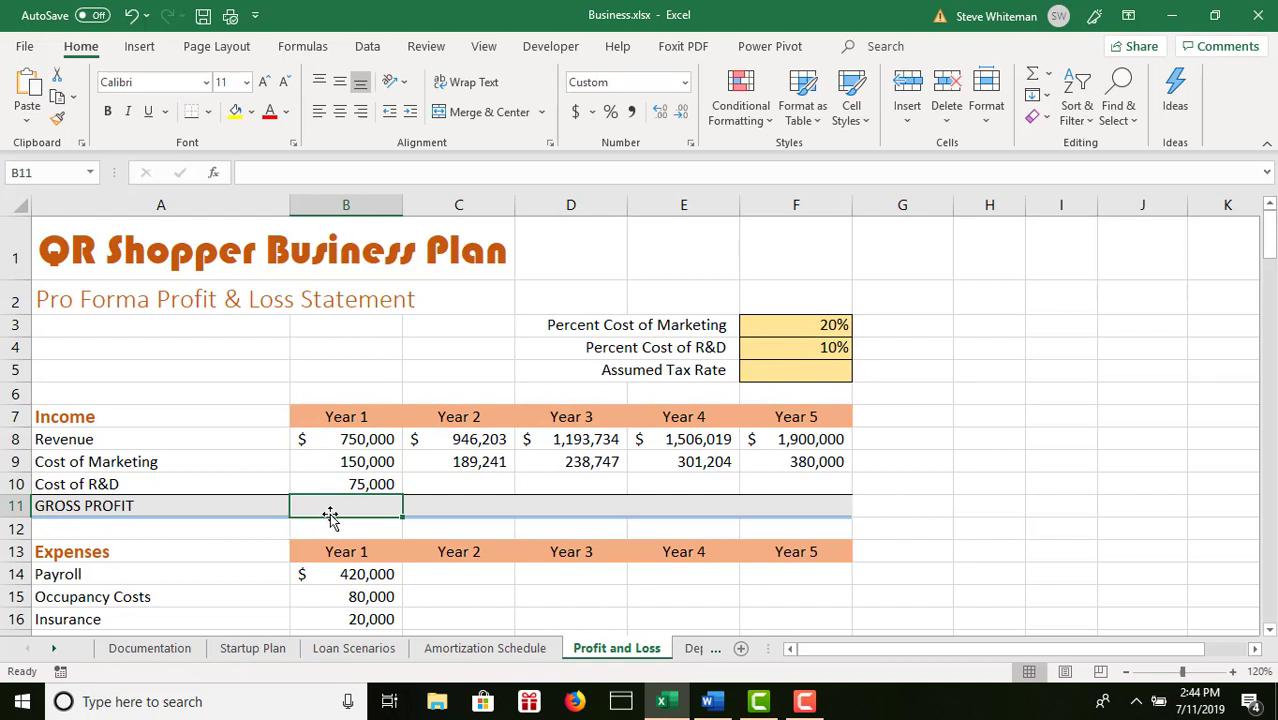
# - Lock the reference to $F$4 and copy the R&D formula across to F10
pyautogui.click(357, 487)
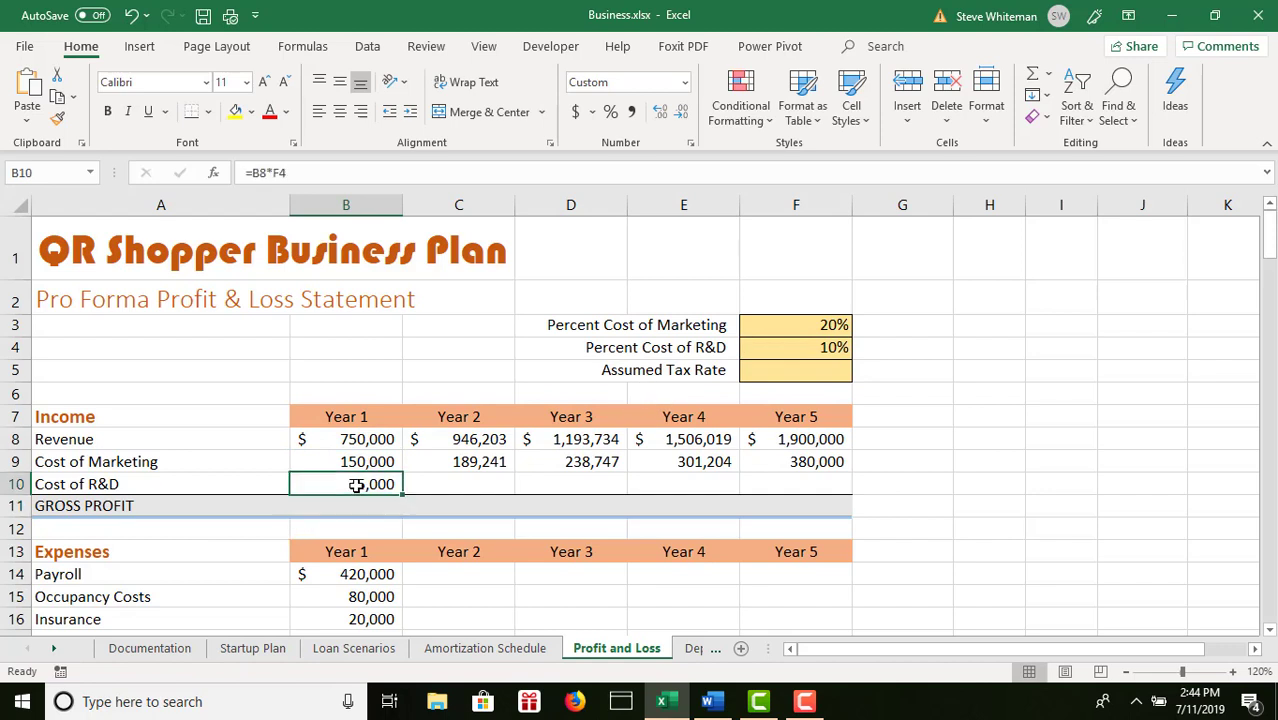
pyautogui.click(280, 172)
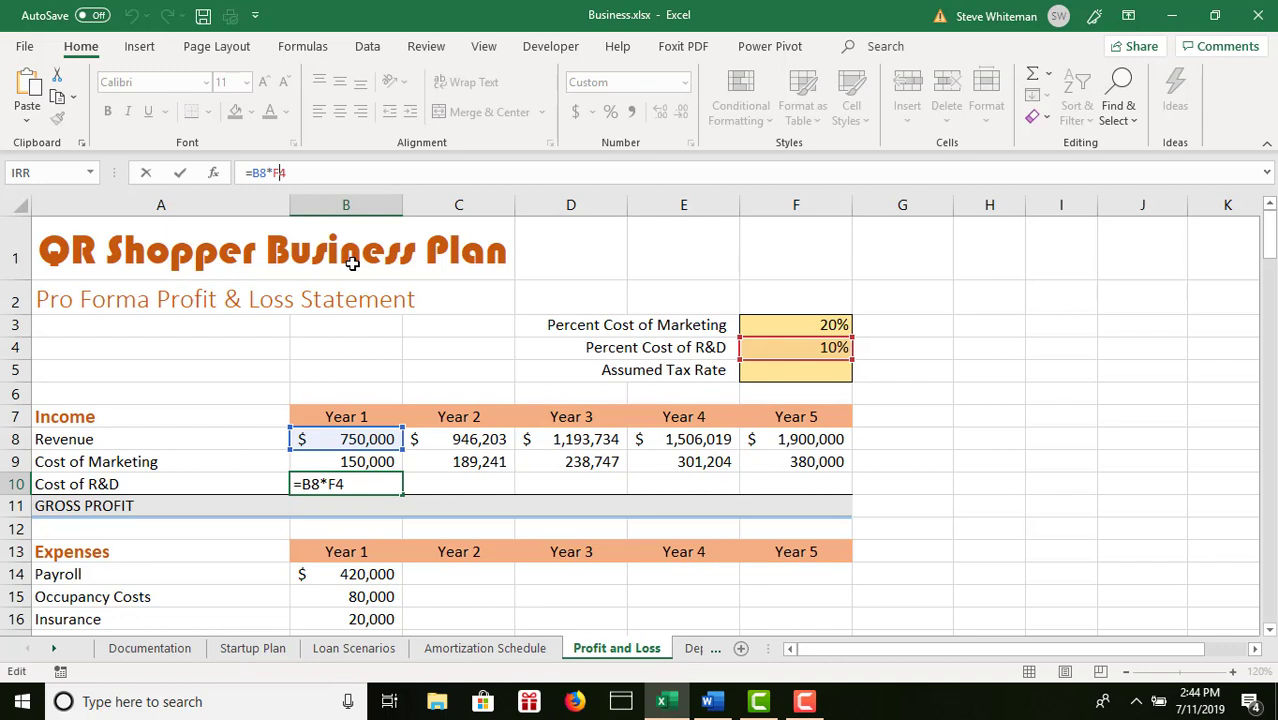
pyautogui.click(277, 176)
pyautogui.write('$F')
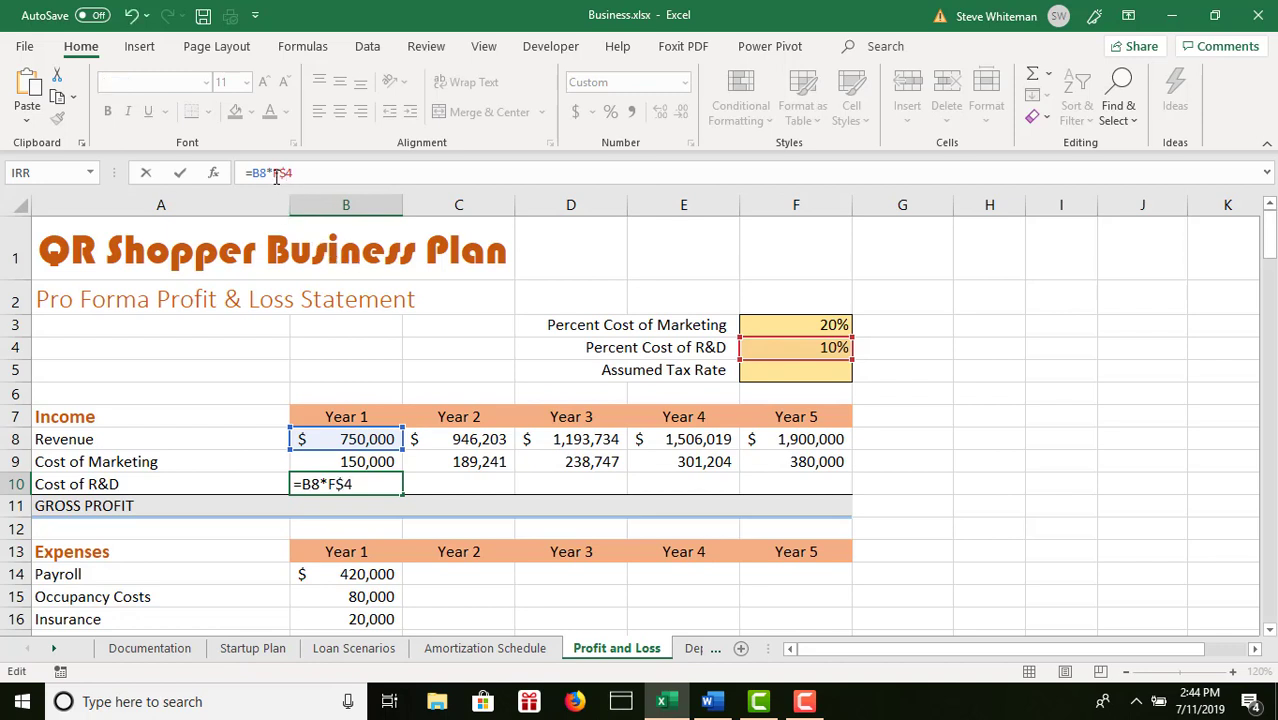
pyautogui.write('$')
pyautogui.press('Return')
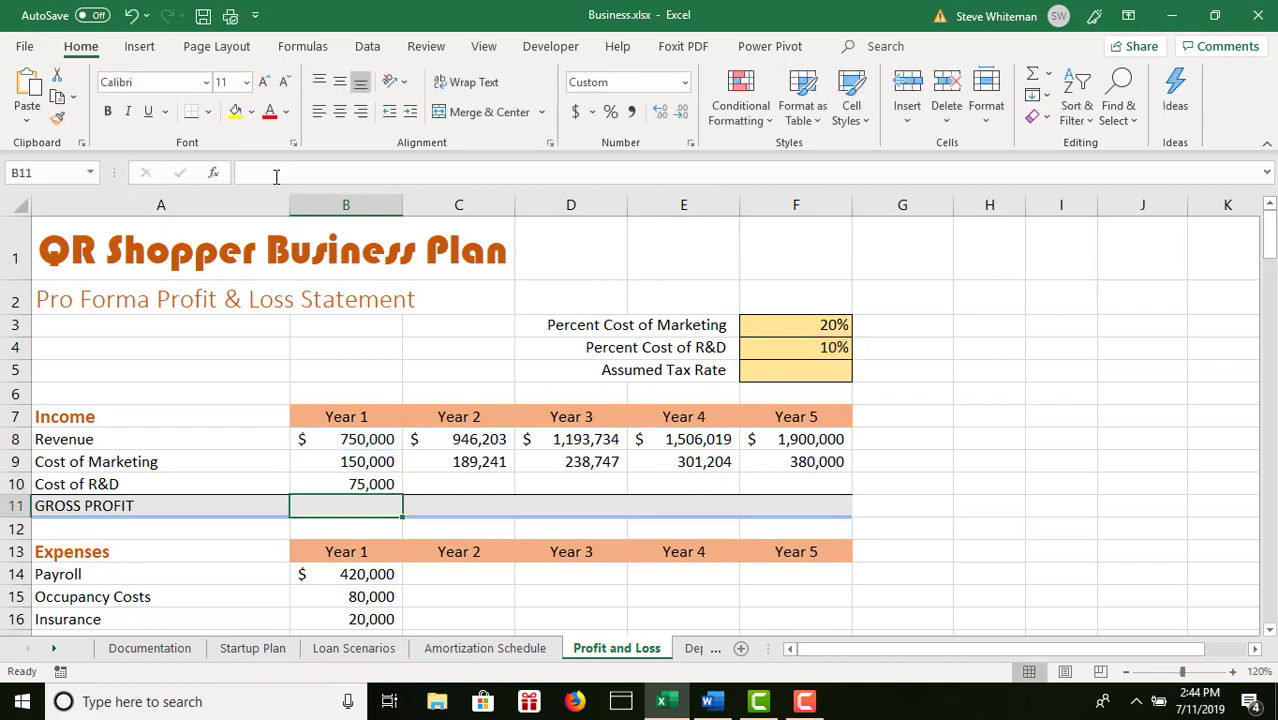
pyautogui.click(372, 483)
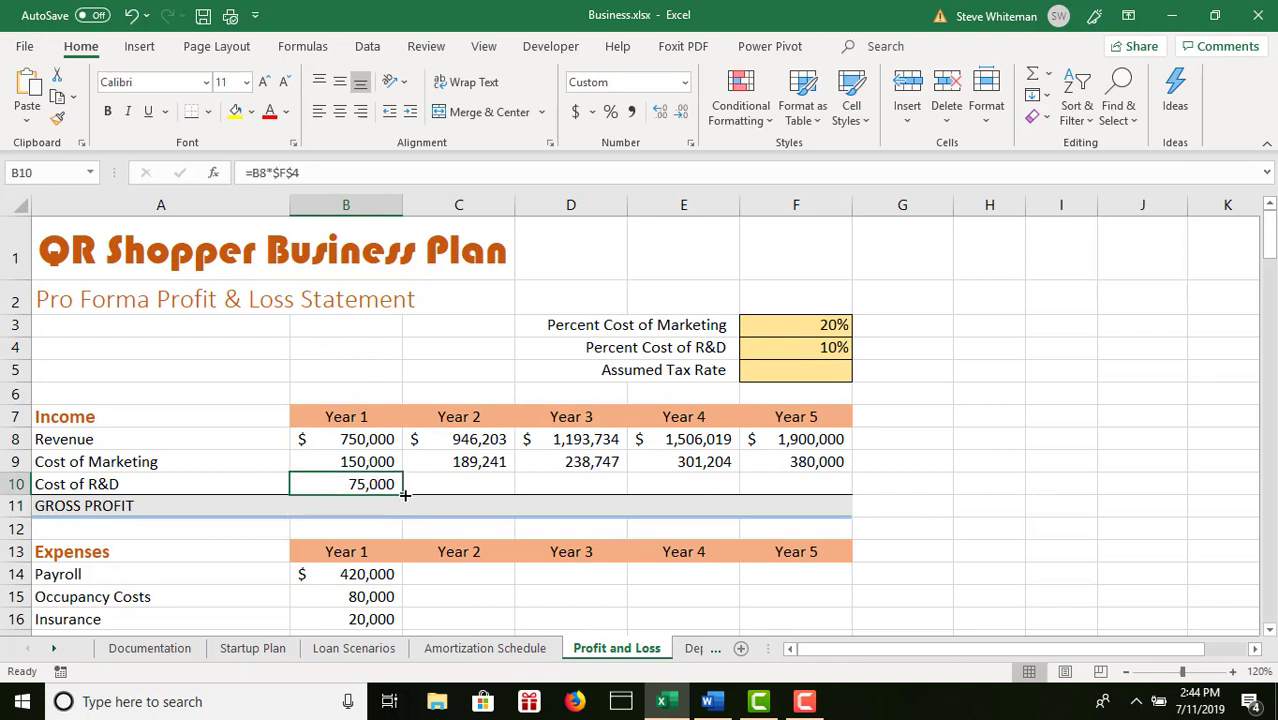
pyautogui.moveTo(405, 494); pyautogui.dragTo(826, 481)
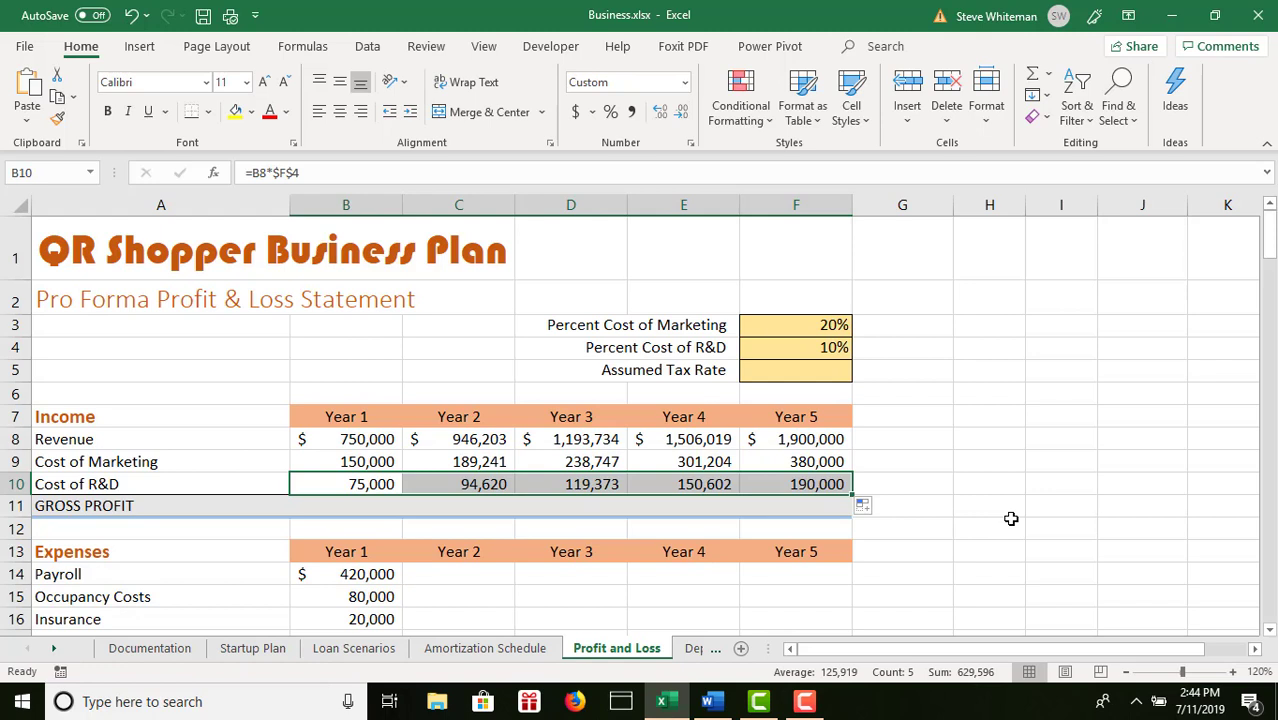
pyautogui.click(359, 505)
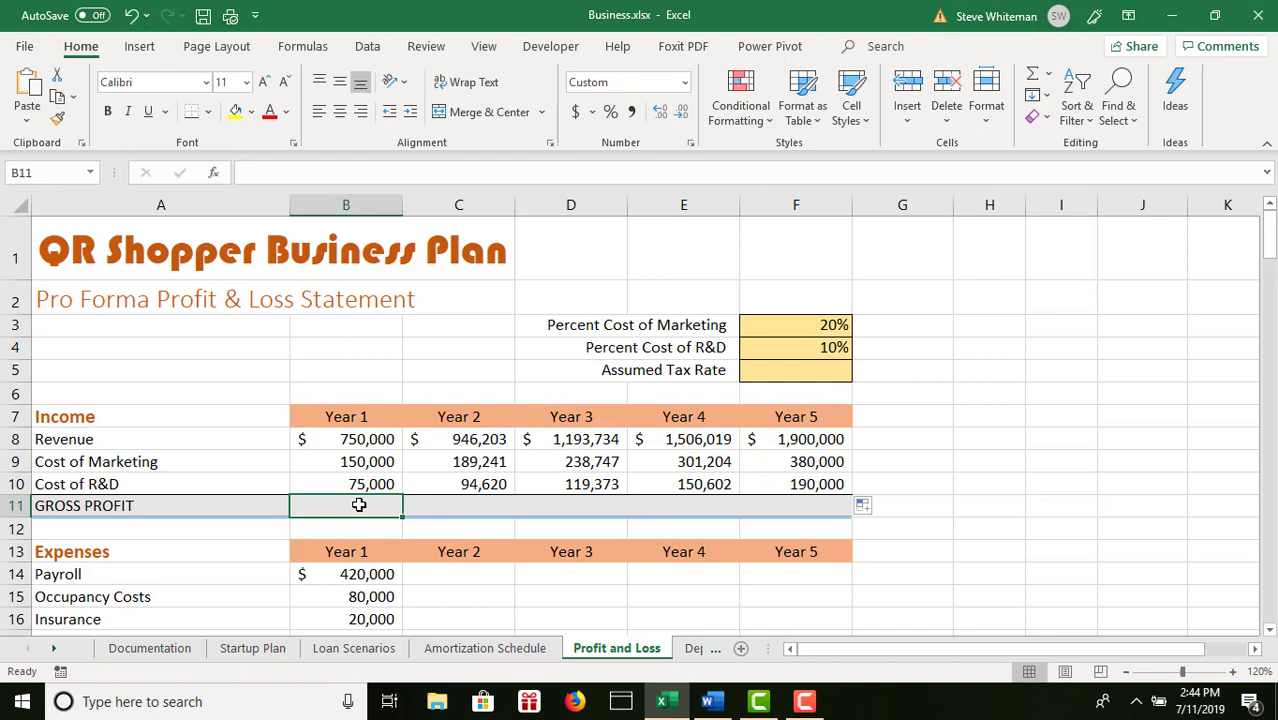
# - Enter =B8-B9-B10 in B11 and copy Gross Profit across to F11
pyautogui.write('=')
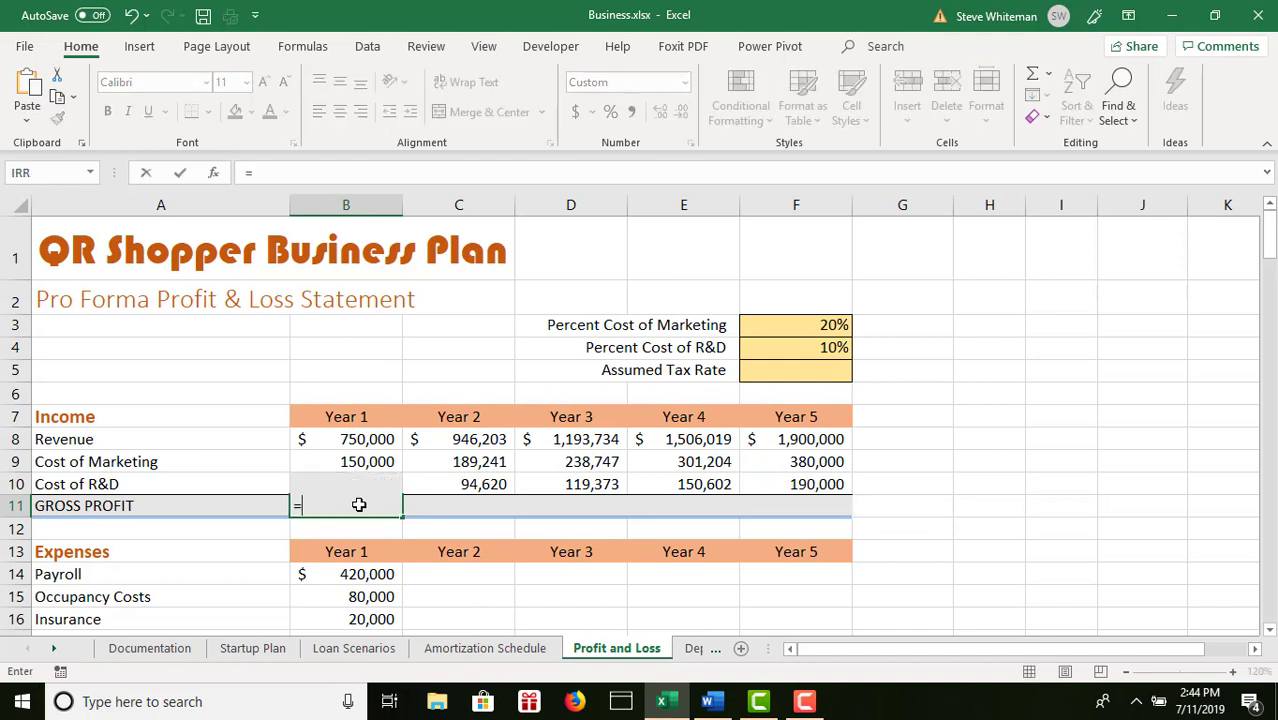
pyautogui.click(347, 439)
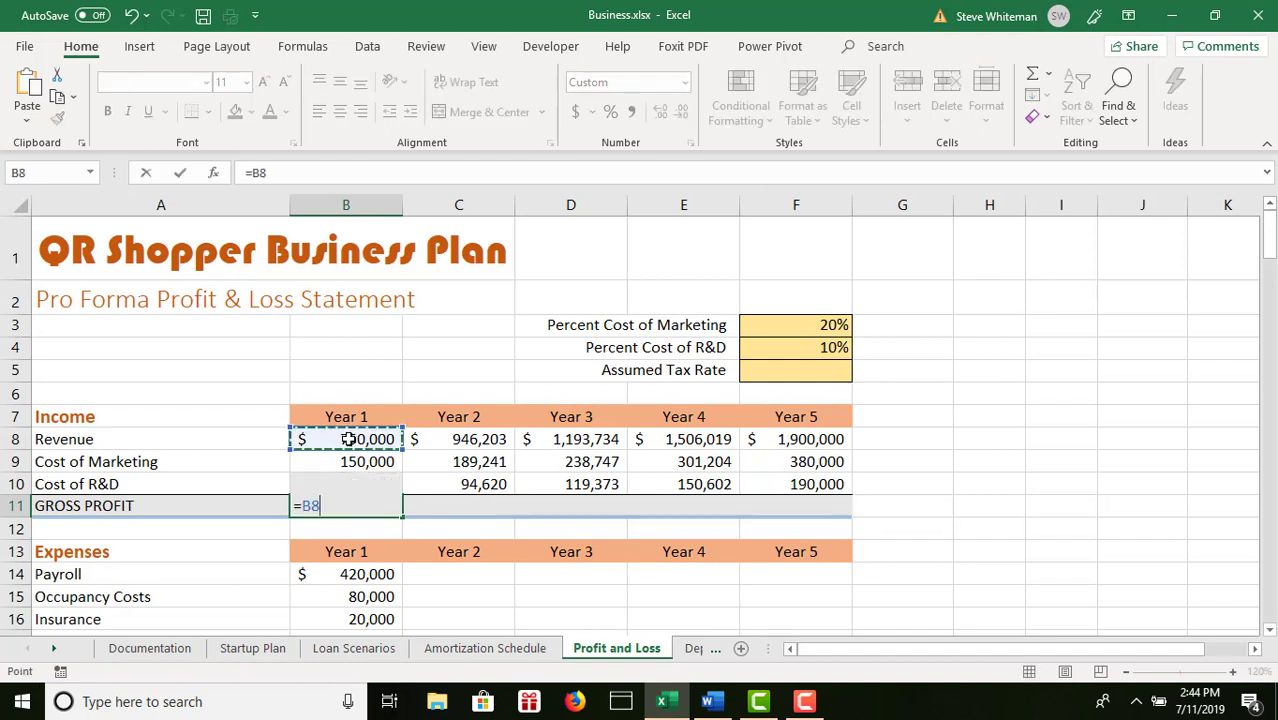
pyautogui.write('-')
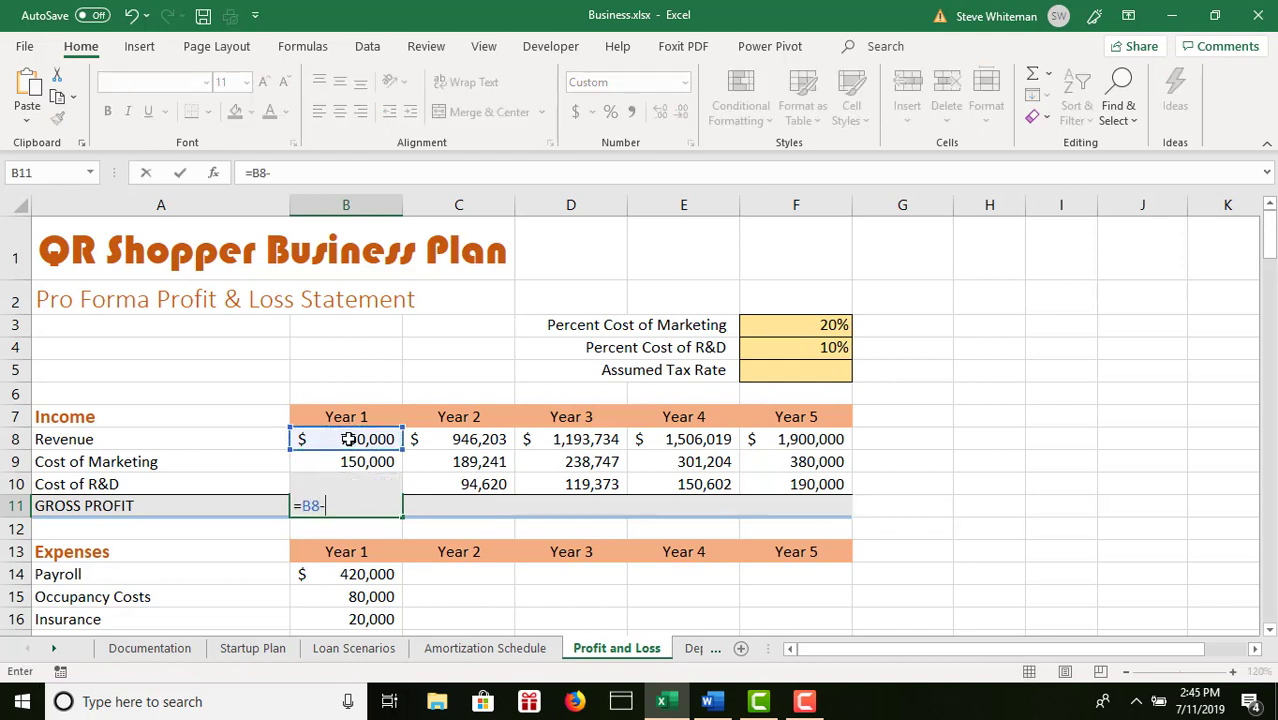
pyautogui.click(388, 459)
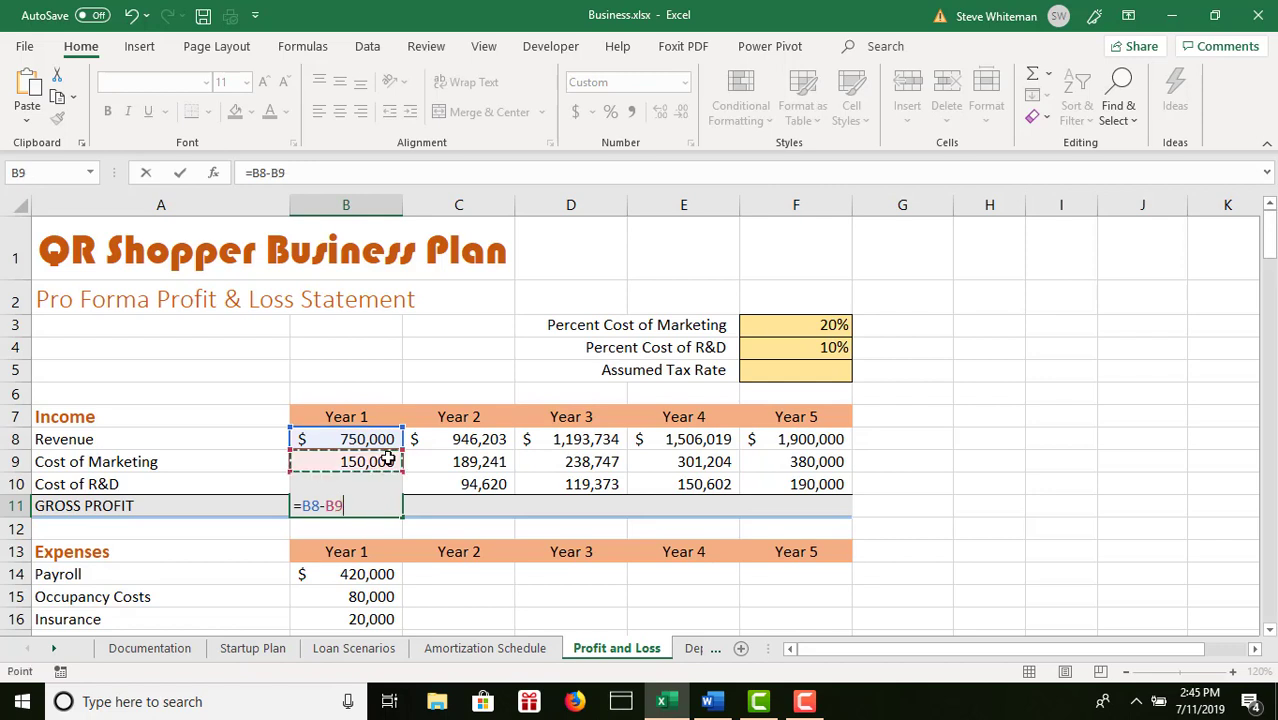
pyautogui.write('-')
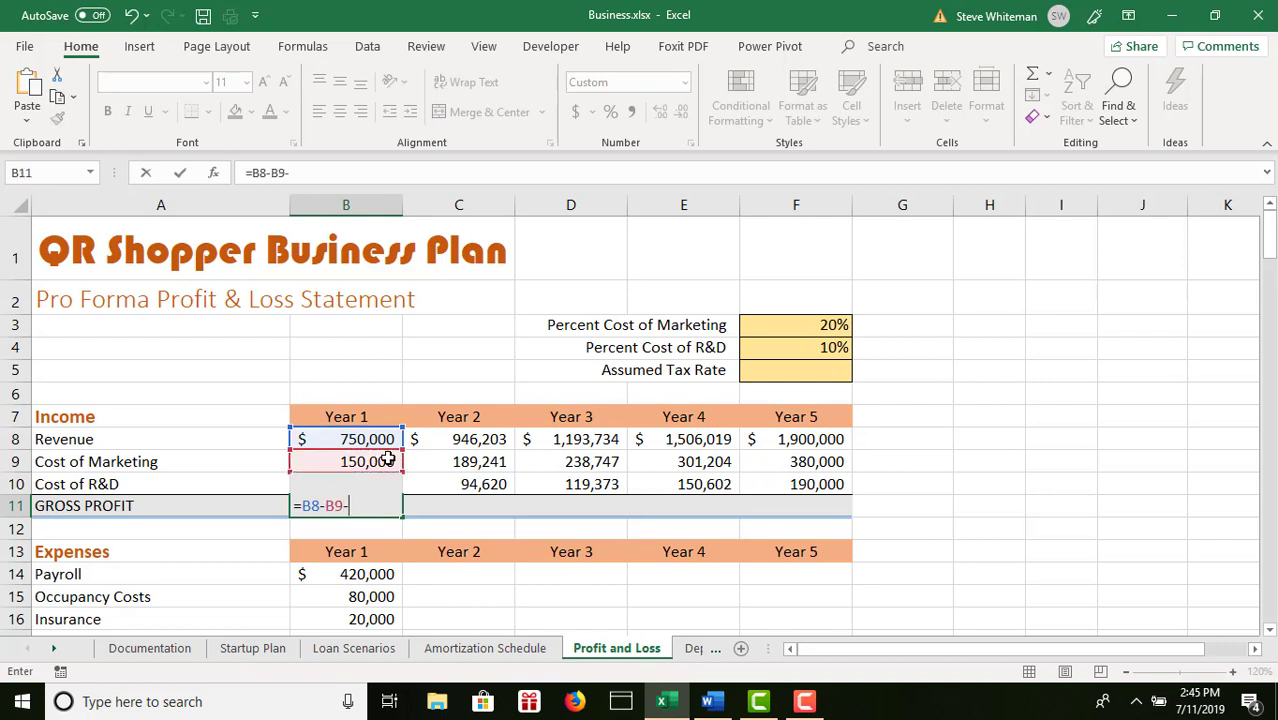
pyautogui.write('b10')
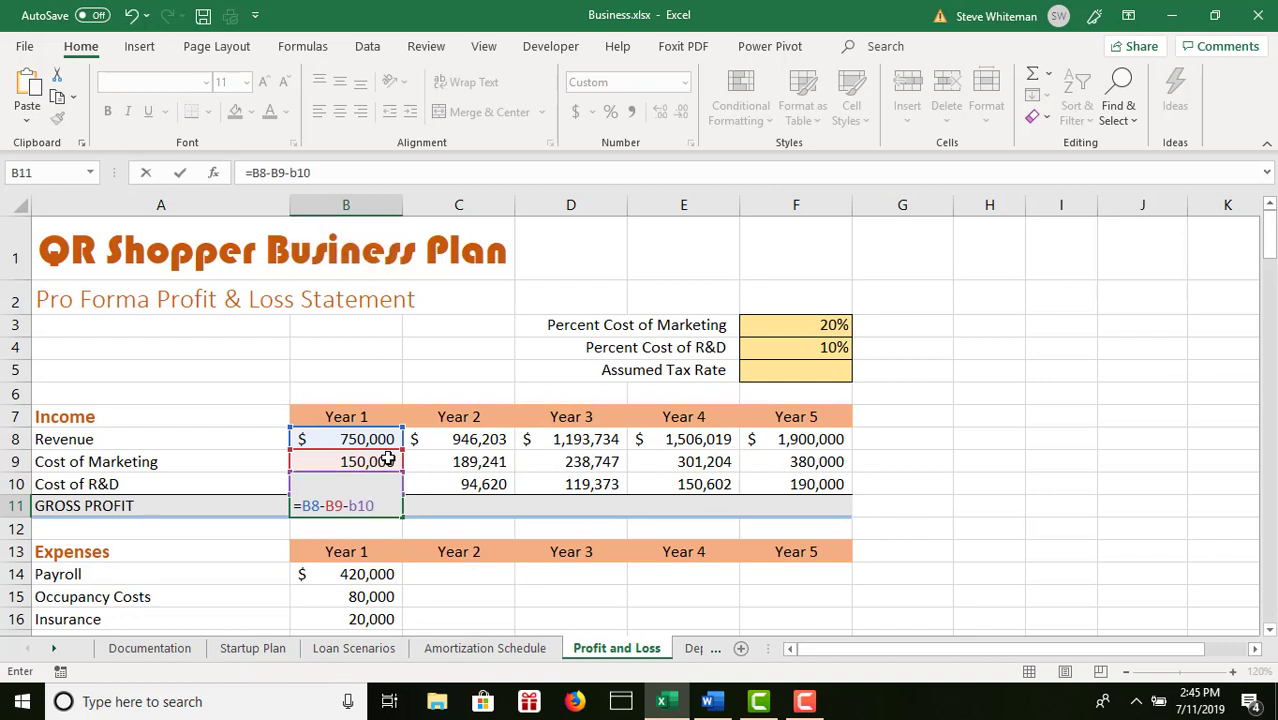
pyautogui.press('Return')
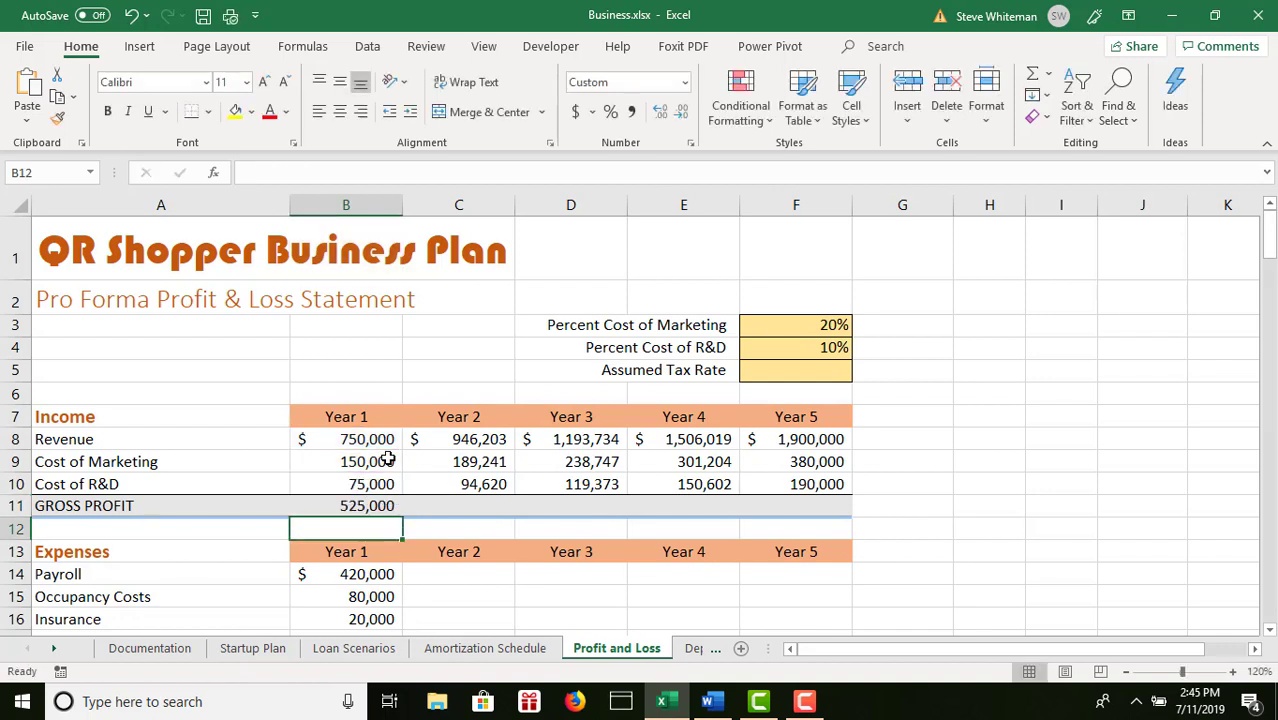
pyautogui.click(373, 507)
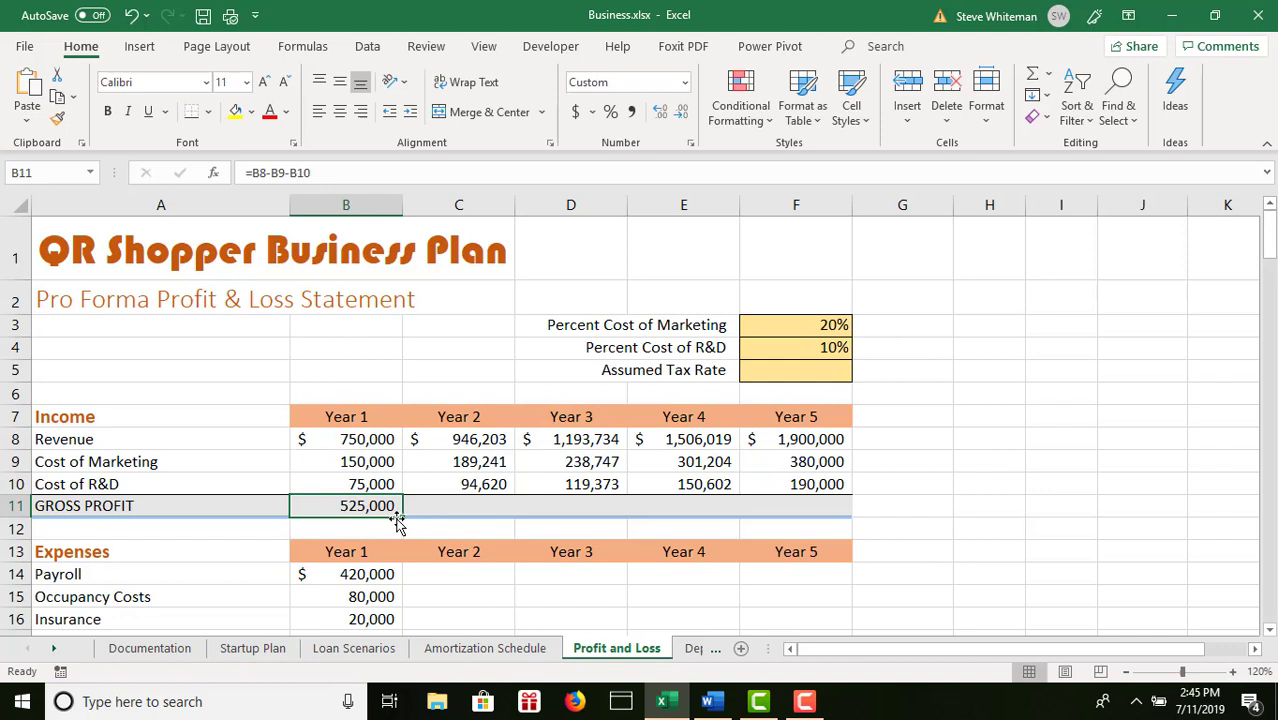
pyautogui.moveTo(401, 518); pyautogui.dragTo(836, 502)
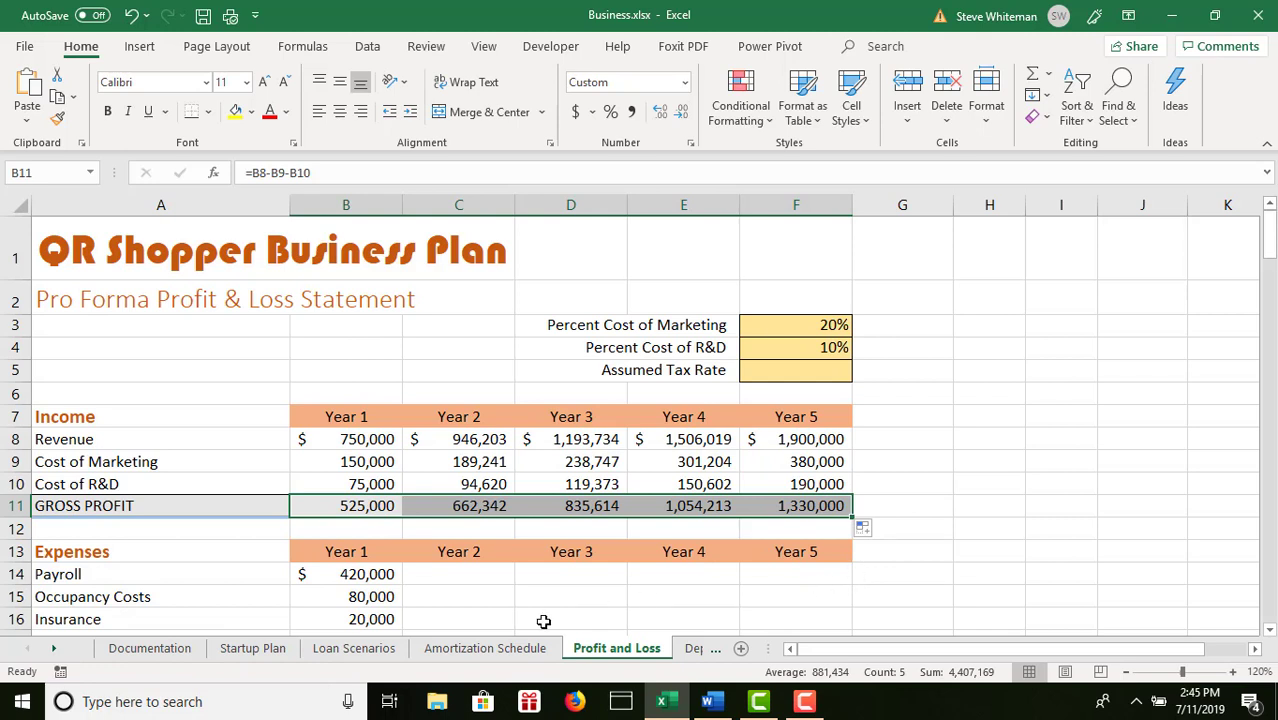
# - Fill Payroll B14:F14 as a Growth series with step value 1.12
pyautogui.click(368, 574)
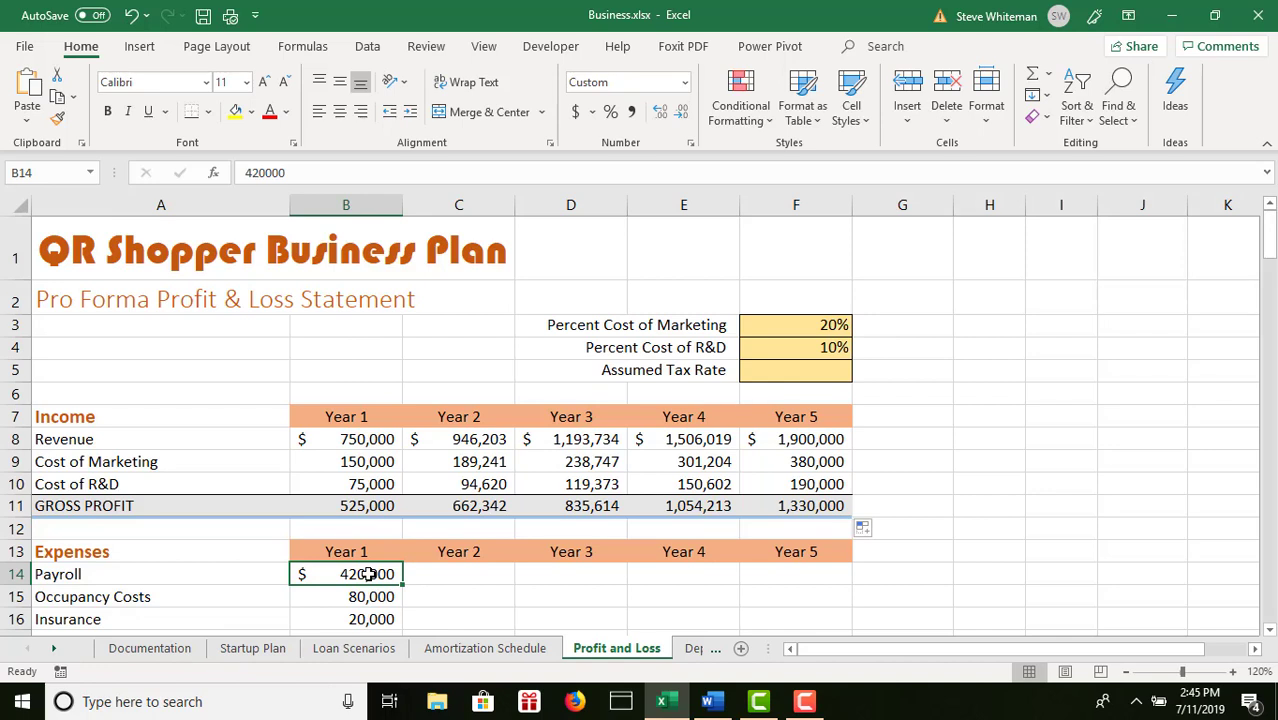
pyautogui.moveTo(345, 574); pyautogui.dragTo(778, 570)
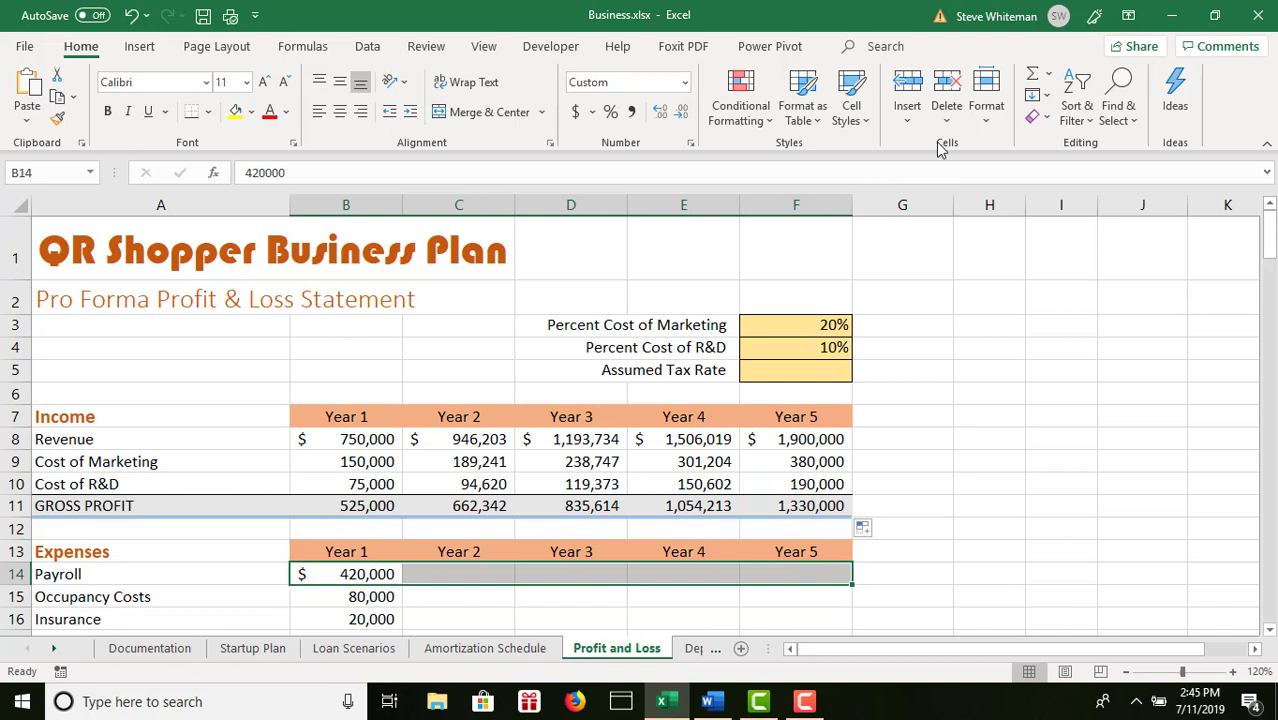
pyautogui.click(1045, 97)
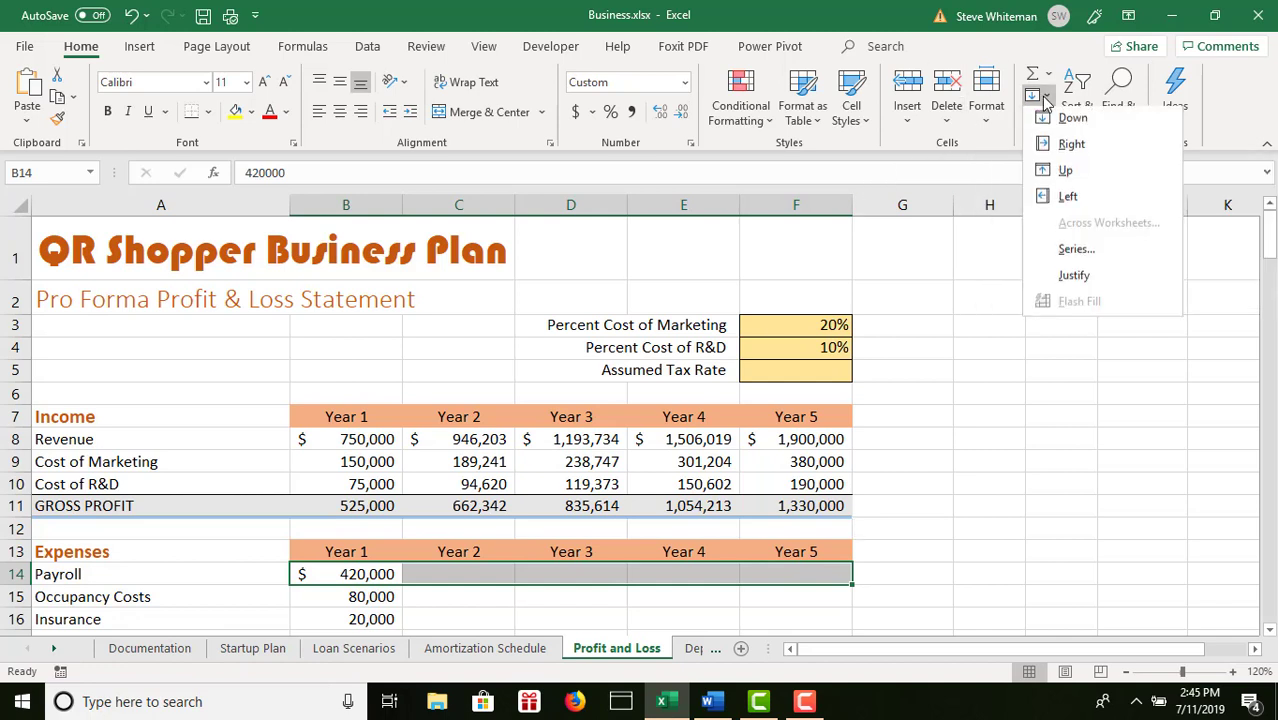
pyautogui.click(1070, 252)
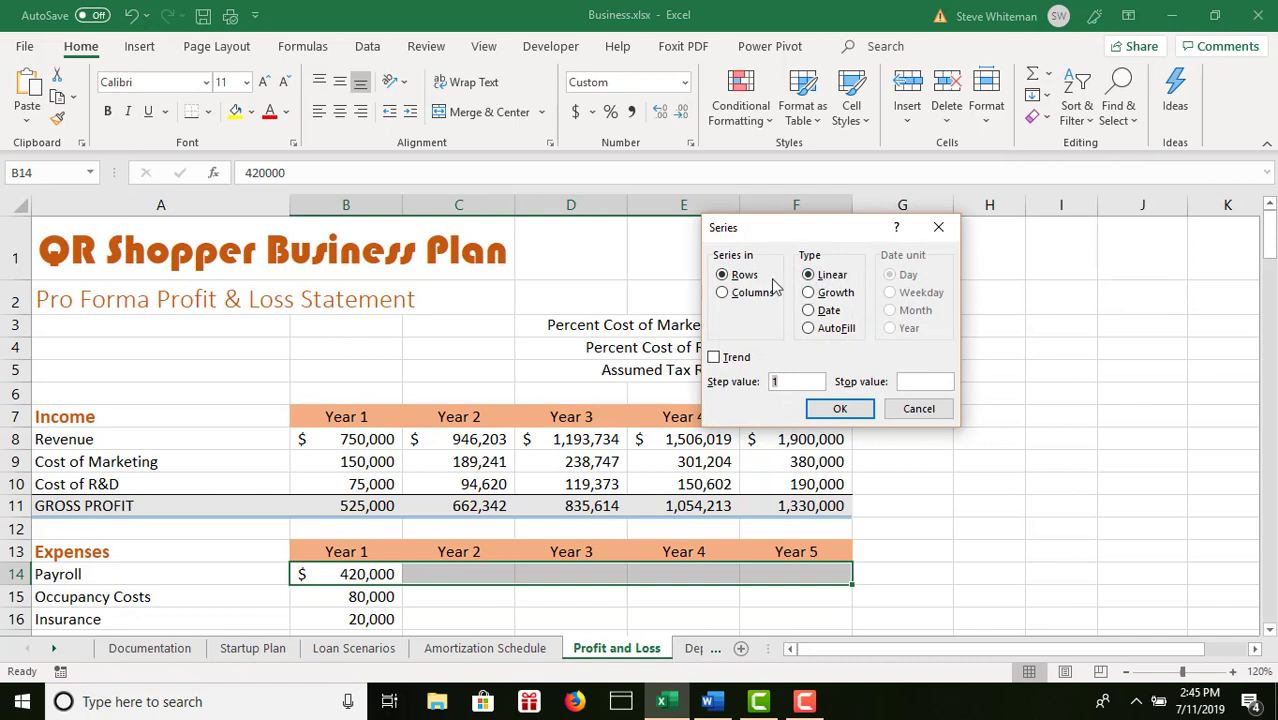
pyautogui.click(810, 295)
pyautogui.click(790, 383)
pyautogui.write('.12')
pyautogui.click(842, 410)
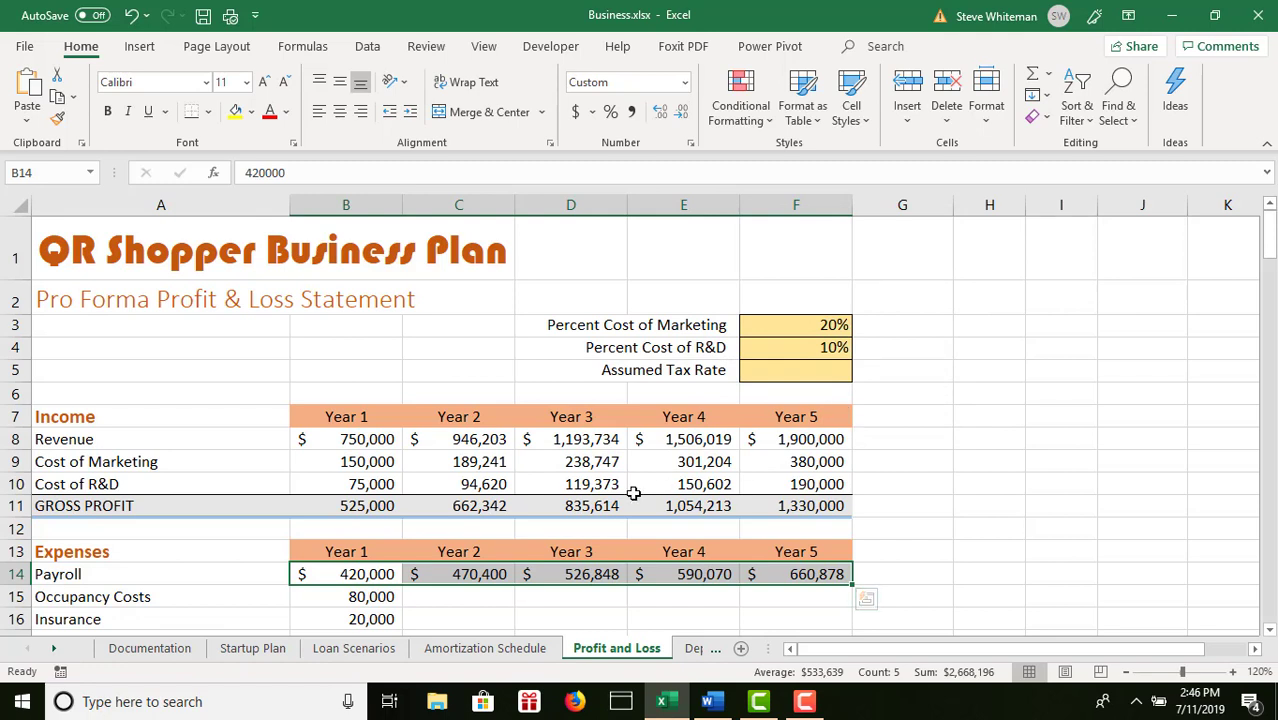
pyautogui.click(385, 599)
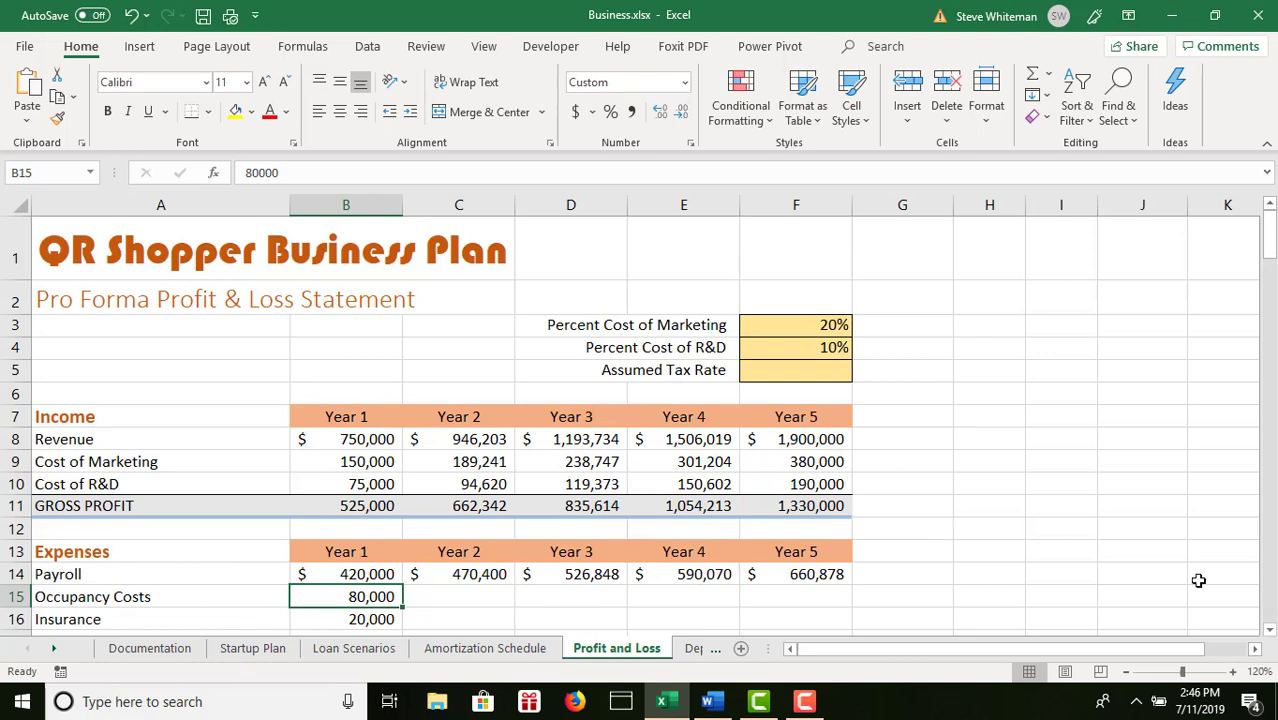
# - Extend Occupancy Costs across Years 2–5 as a Growth series with step 1.05
pyautogui.click(1269, 632)
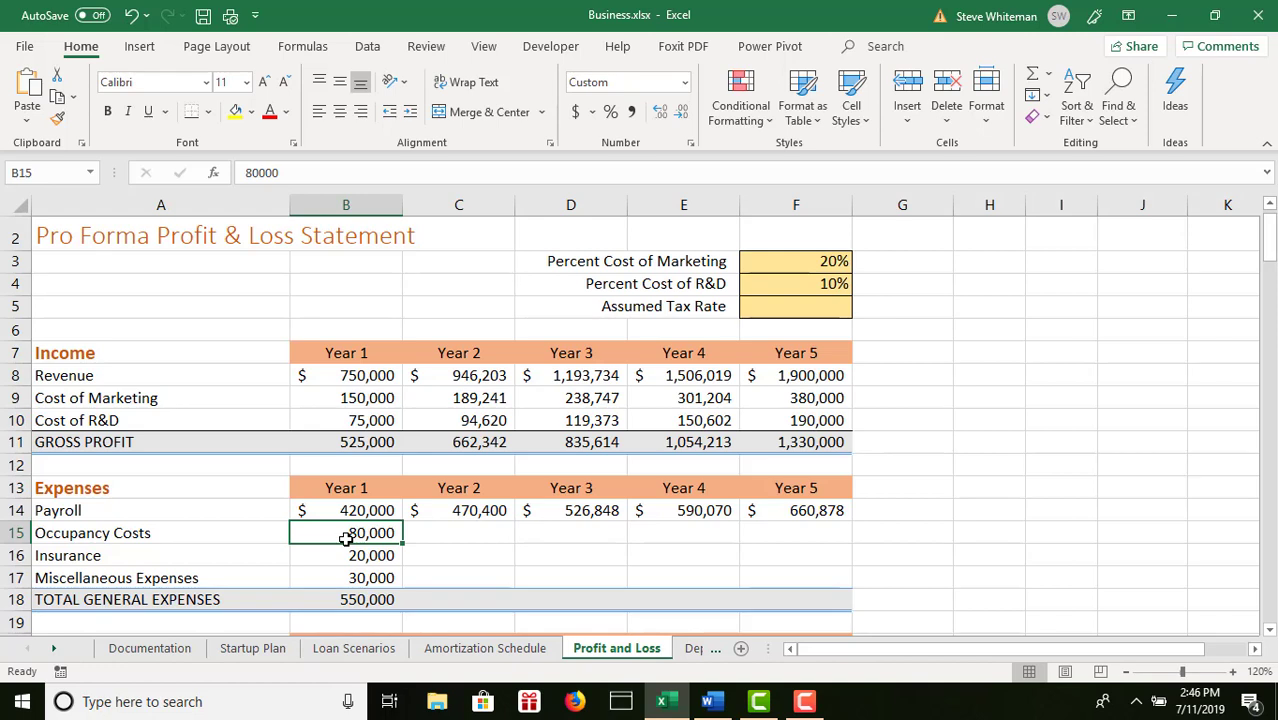
pyautogui.moveTo(333, 532)
pyautogui.mouseDown()
pyautogui.moveTo(707, 548)
pyautogui.moveTo(819, 516)
pyautogui.moveTo(817, 527)
pyautogui.mouseUp()
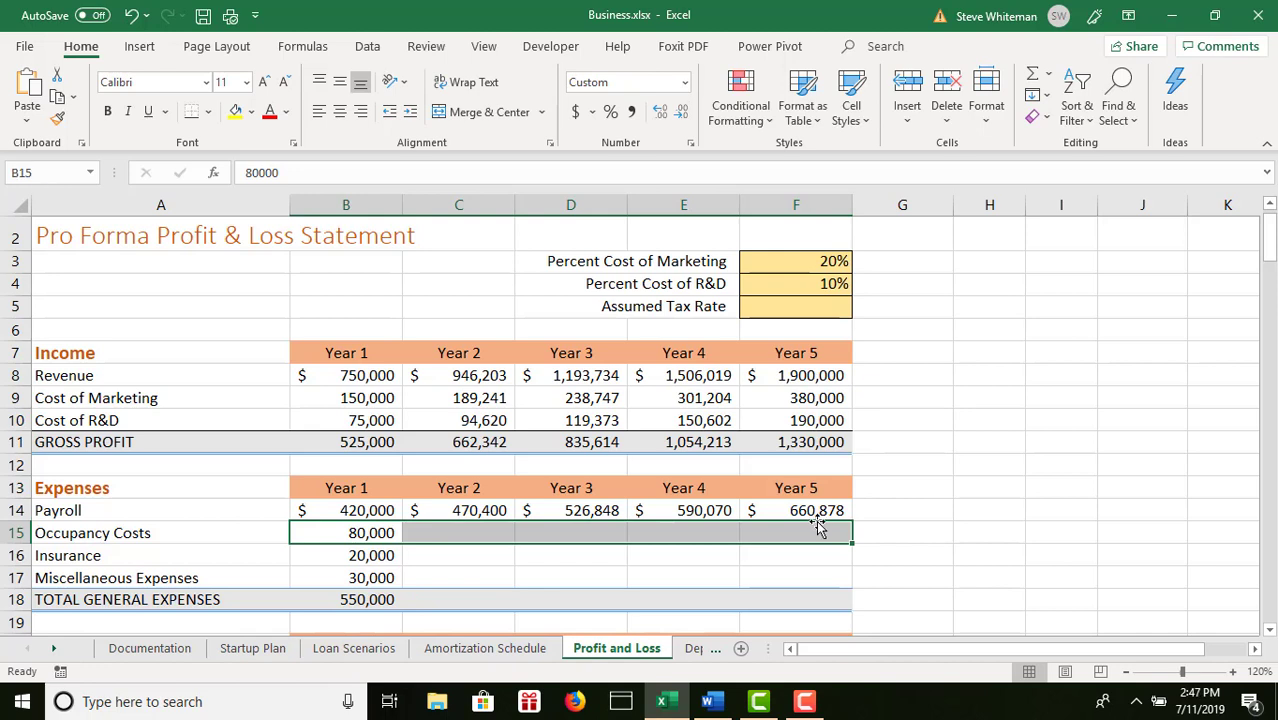
pyautogui.click(1047, 97)
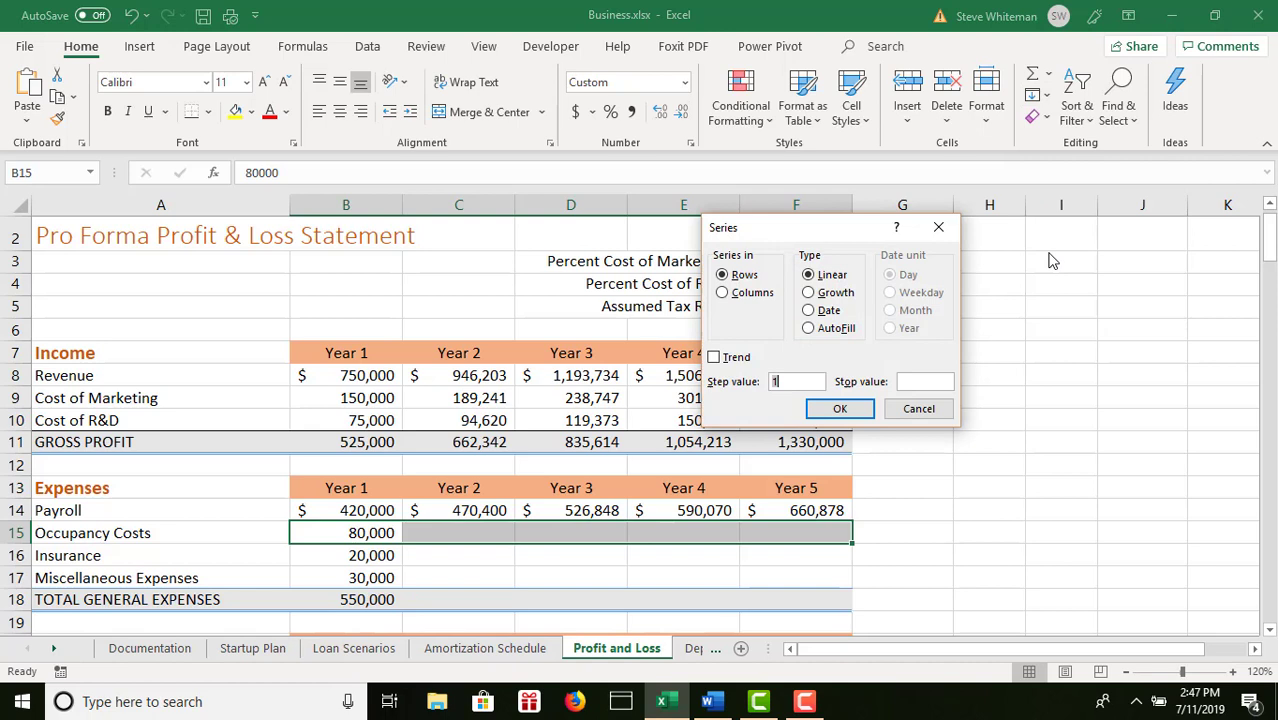
pyautogui.click(825, 293)
pyautogui.click(796, 381)
pyautogui.write('.05')
pyautogui.press('Return')
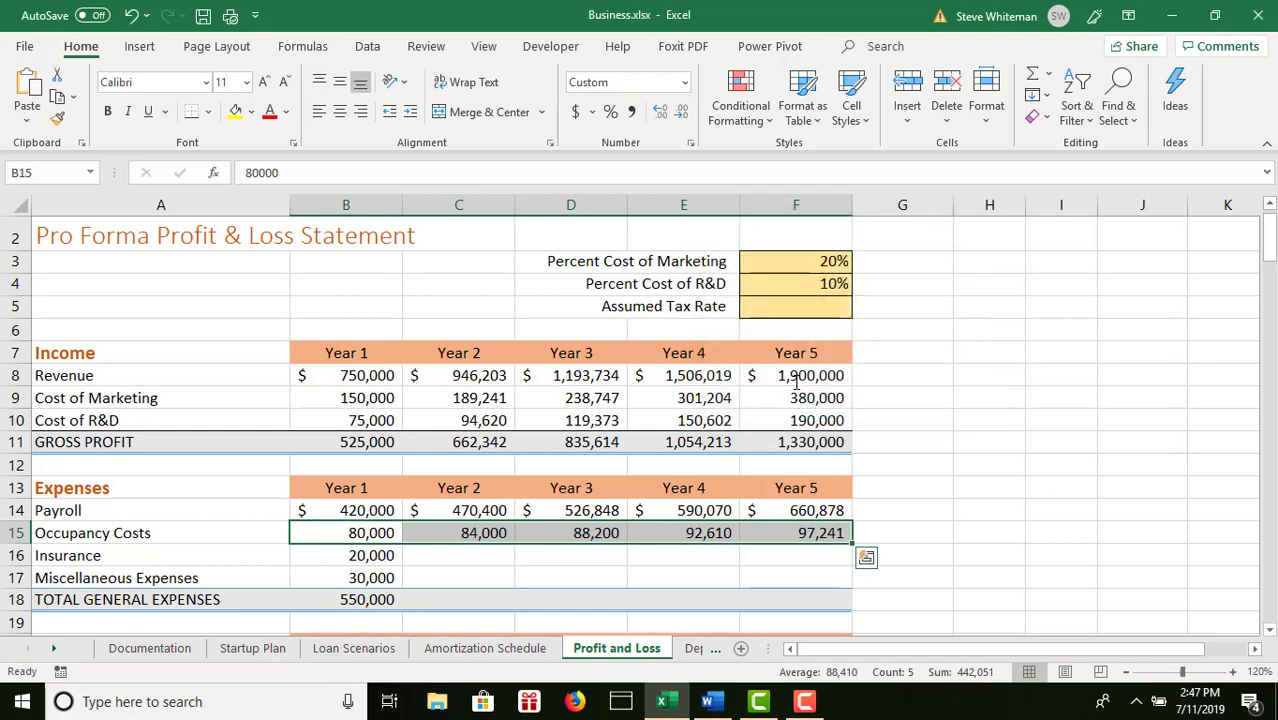
# - Extend Insurance across Years 2–5 as a Growth series with step 1.05
pyautogui.click(336, 560)
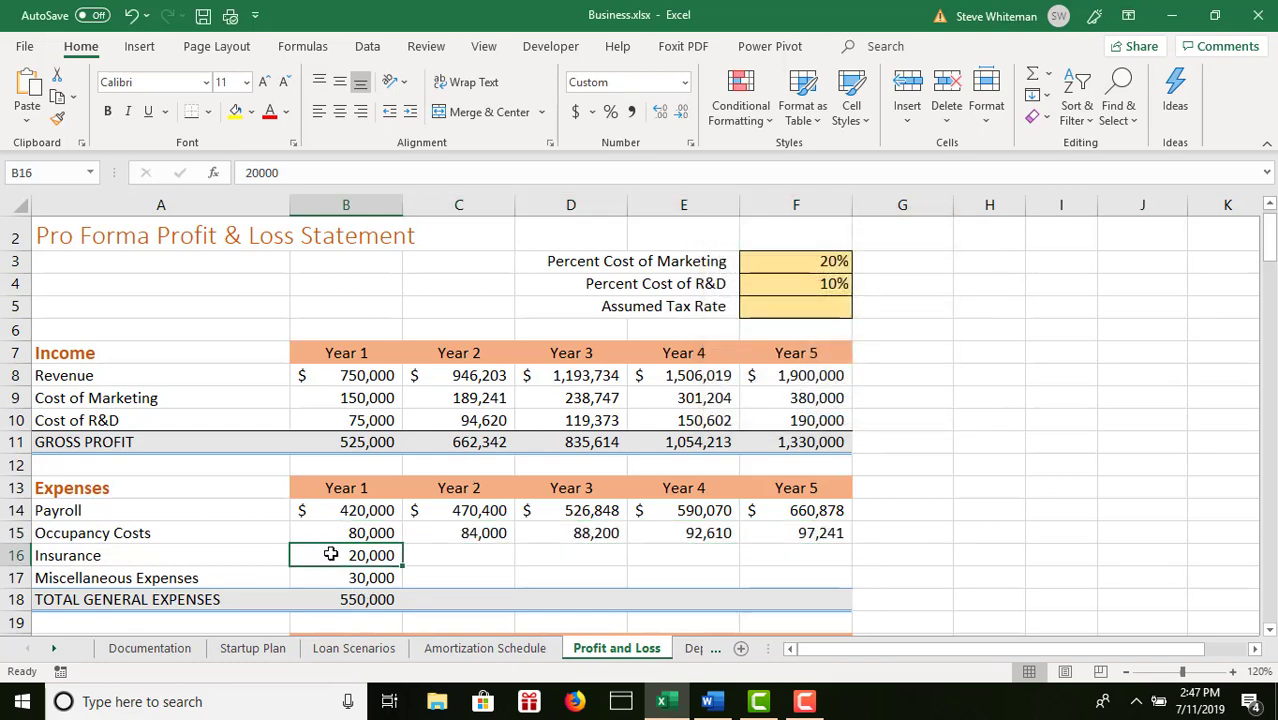
pyautogui.moveTo(336, 558); pyautogui.dragTo(793, 548)
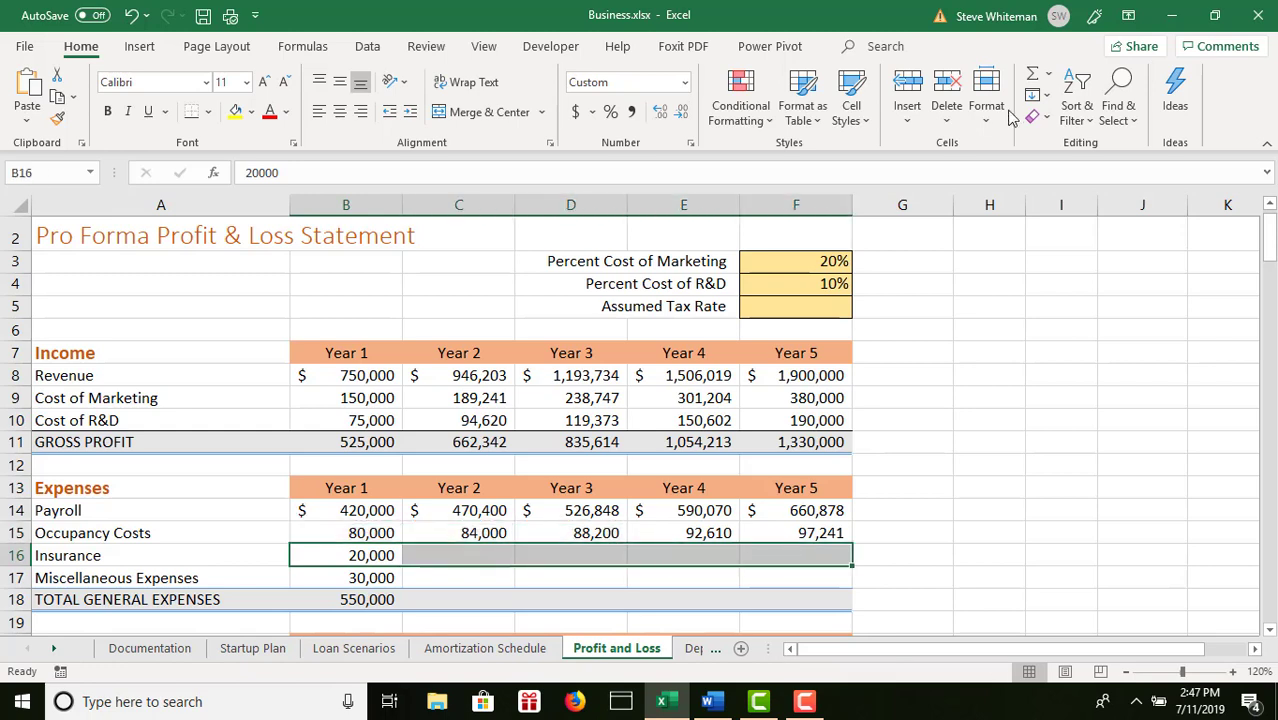
pyautogui.click(1035, 95)
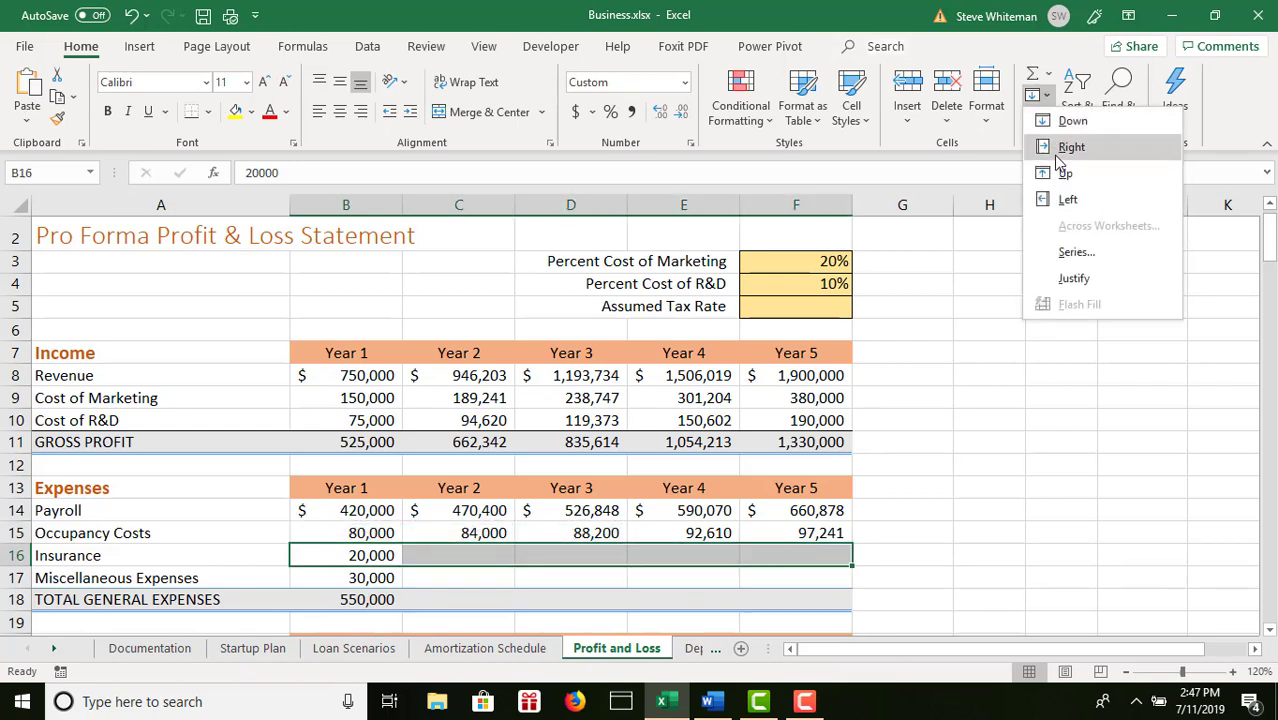
pyautogui.click(1064, 251)
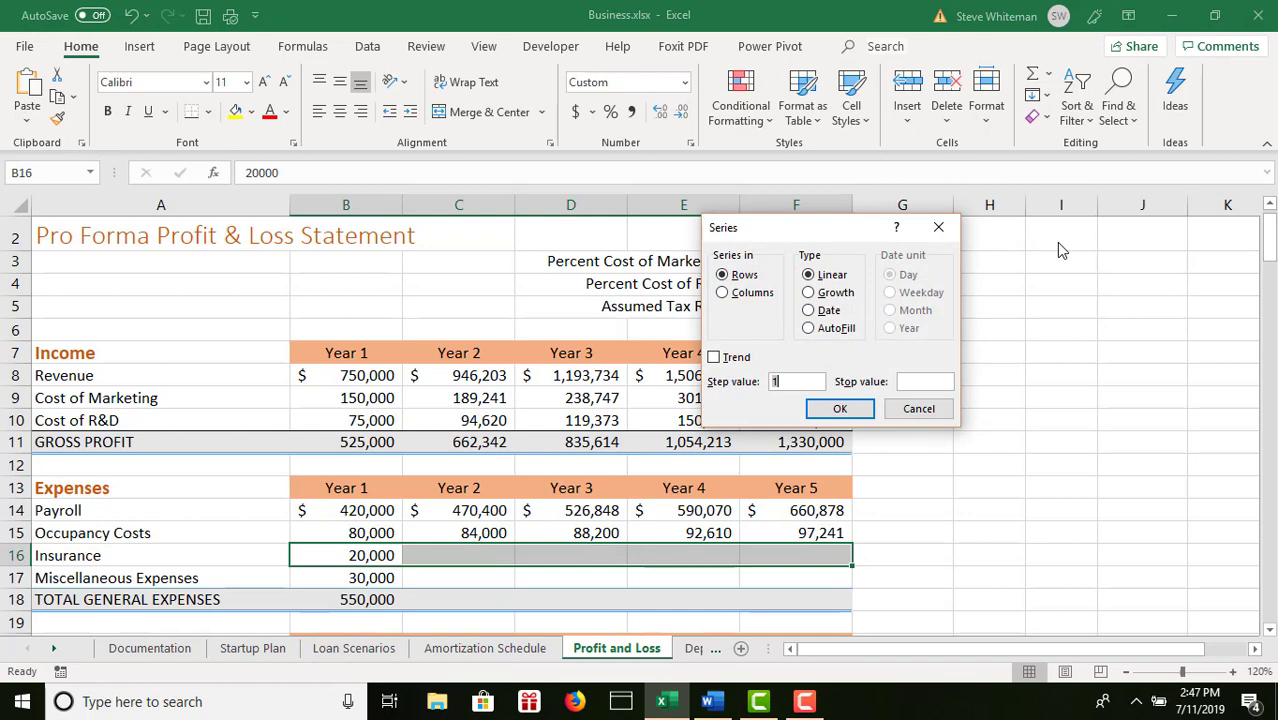
pyautogui.click(822, 298)
pyautogui.click(789, 381)
pyautogui.write('.05')
pyautogui.press('Return')
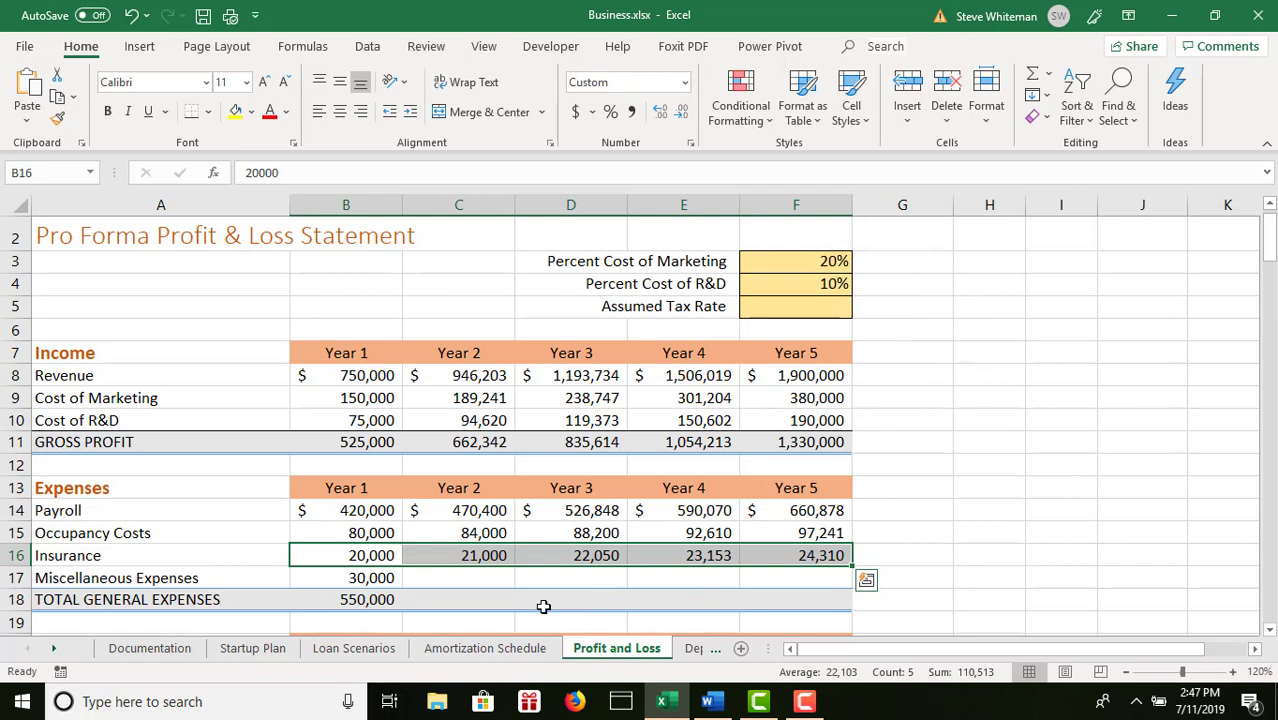
# - Extend Miscellaneous Expenses across Years 2–5 as a Growth series with step 1.05
pyautogui.click(351, 577)
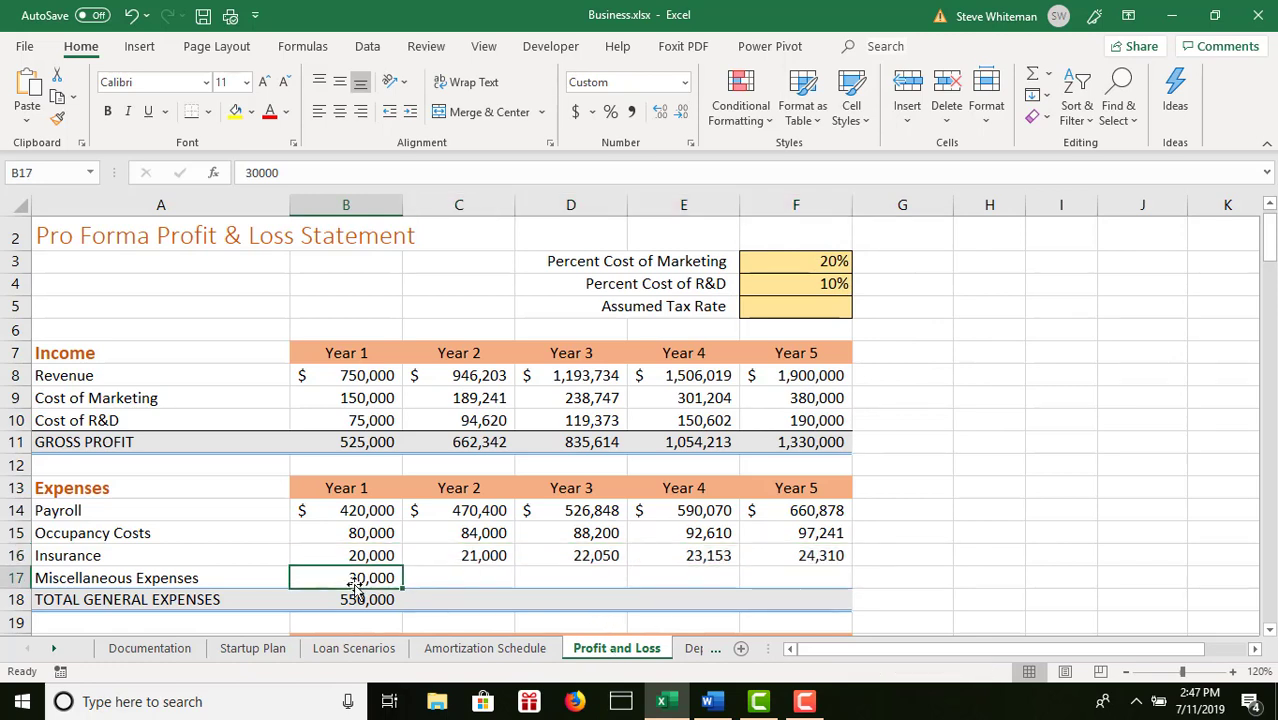
pyautogui.moveTo(351, 577); pyautogui.dragTo(826, 578)
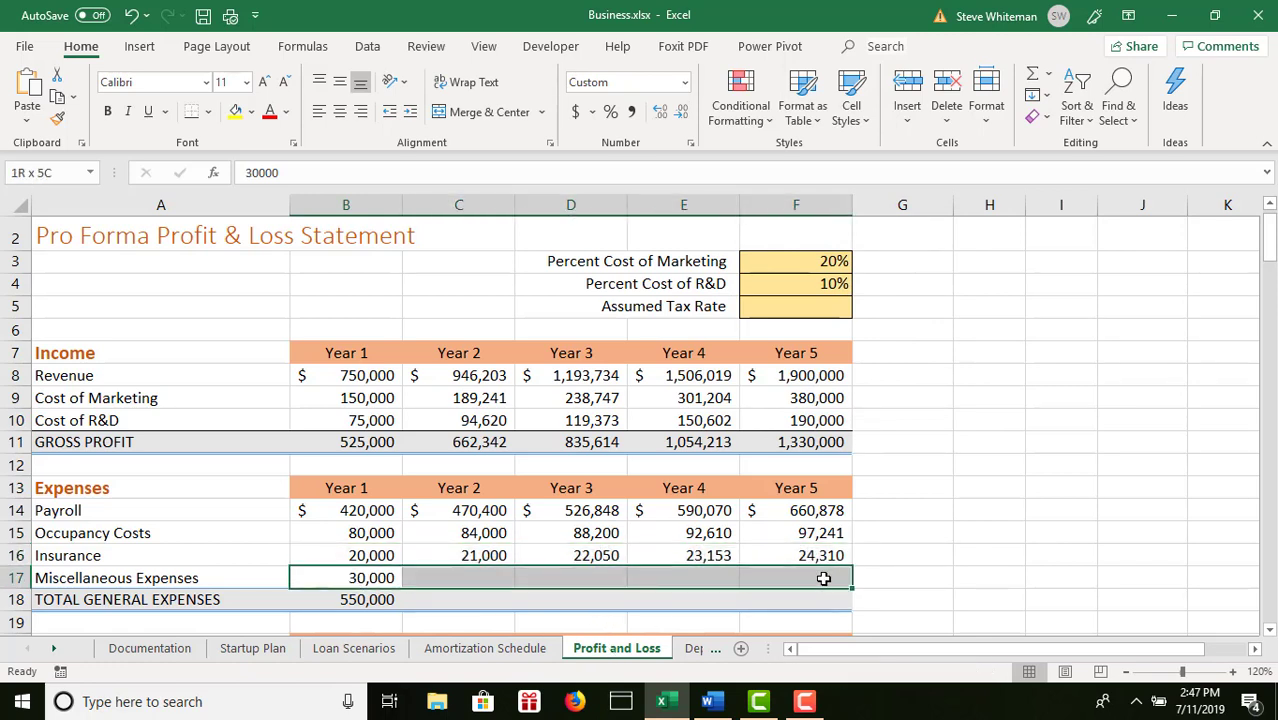
pyautogui.click(1049, 97)
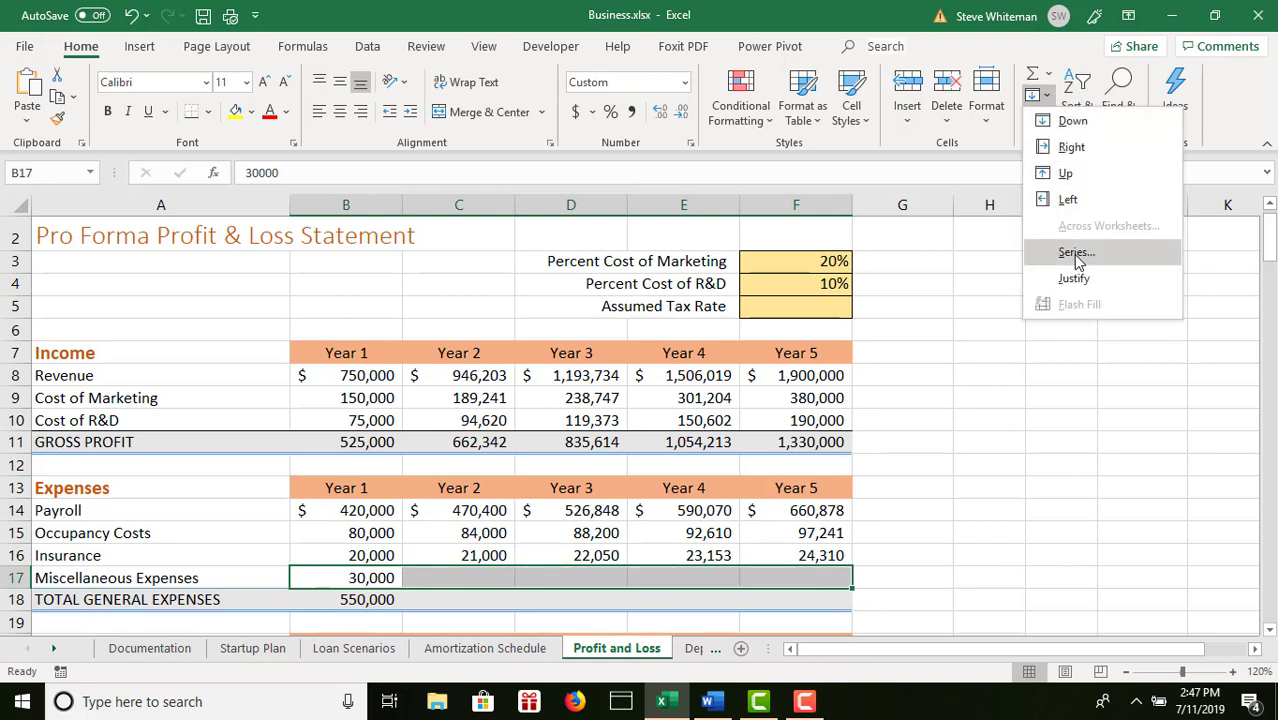
pyautogui.click(1075, 254)
pyautogui.click(822, 292)
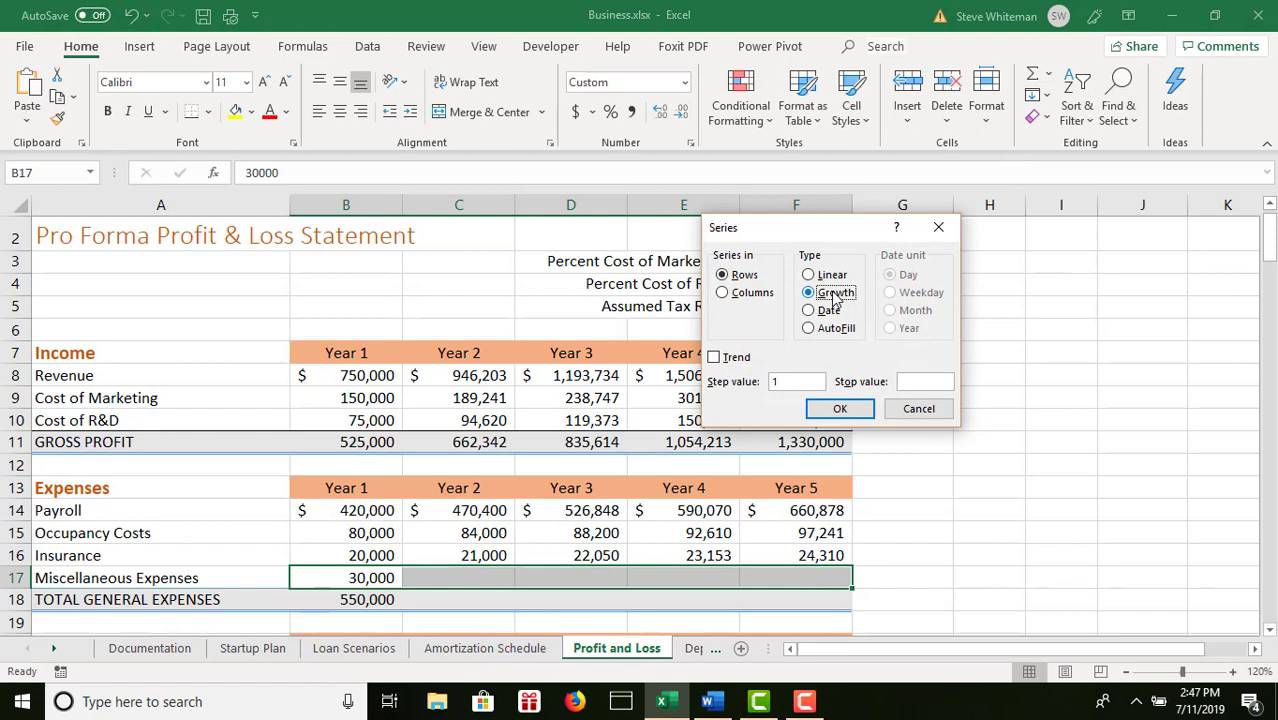
pyautogui.click(793, 382)
pyautogui.write('.05')
pyautogui.click(840, 408)
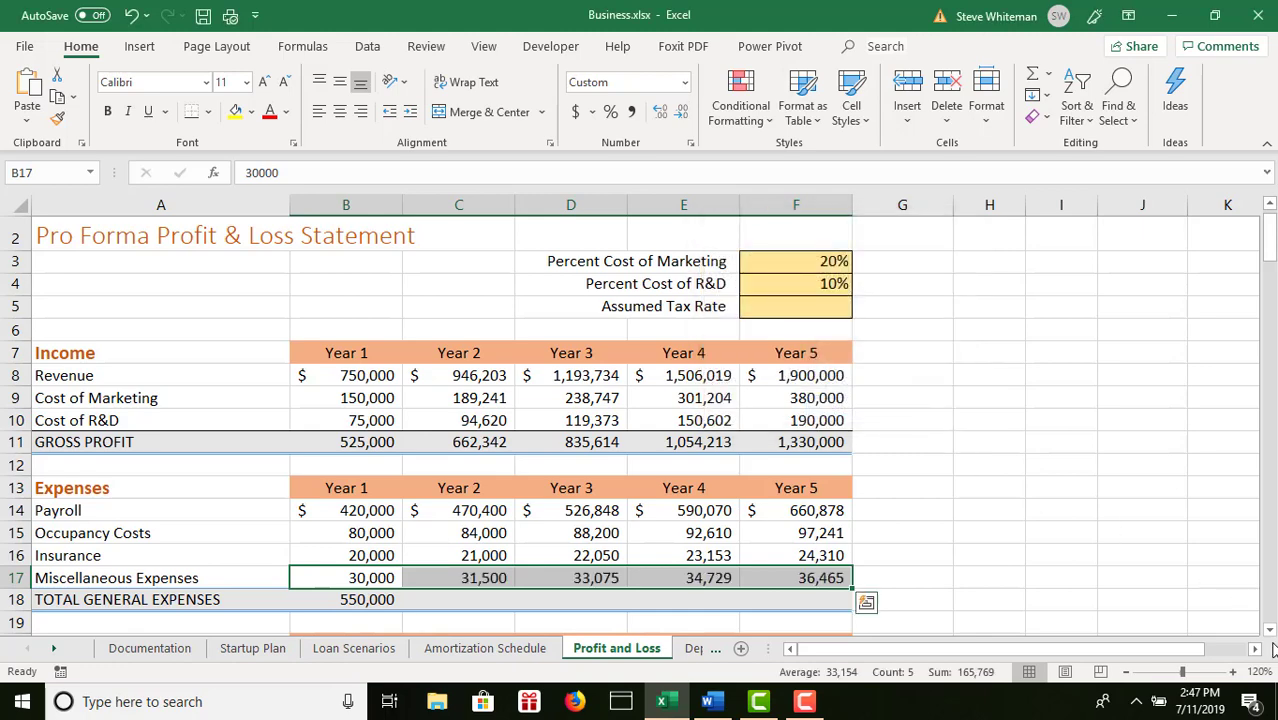
pyautogui.click(1270, 630)
pyautogui.click(1270, 630)
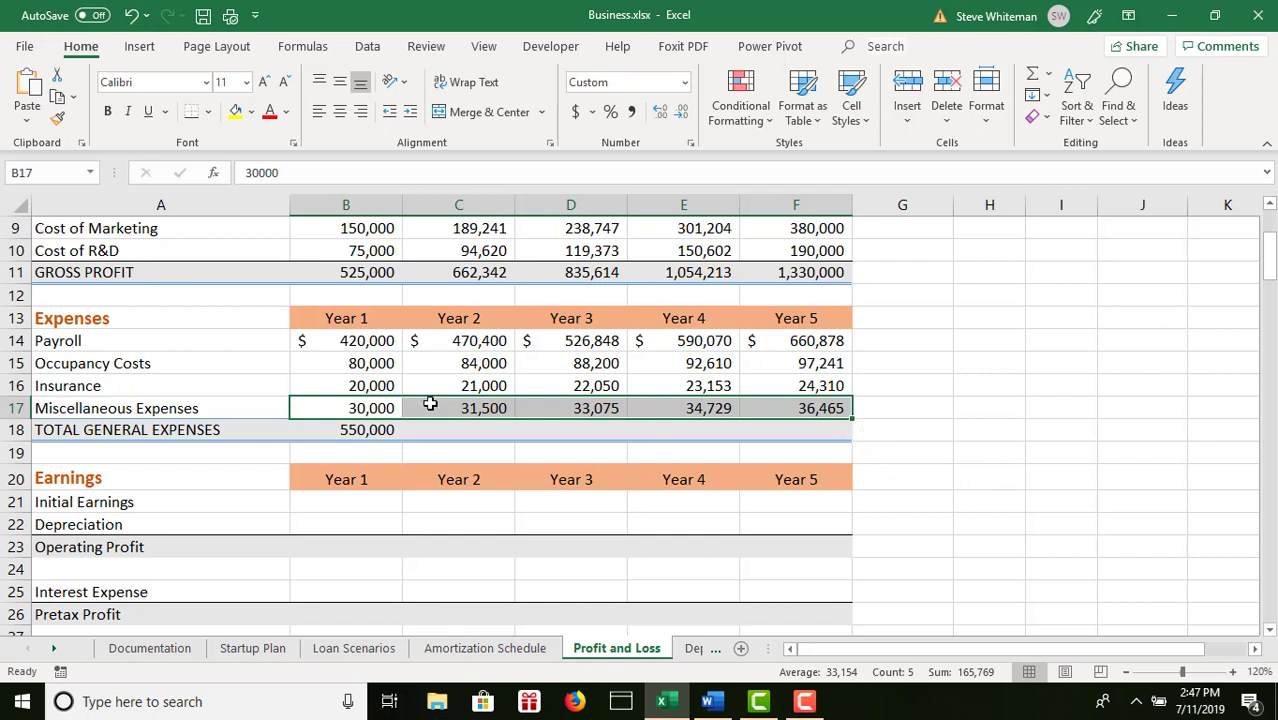
# - Copy the B18 SUM formula across to F18 for Total General Expenses
pyautogui.click(363, 429)
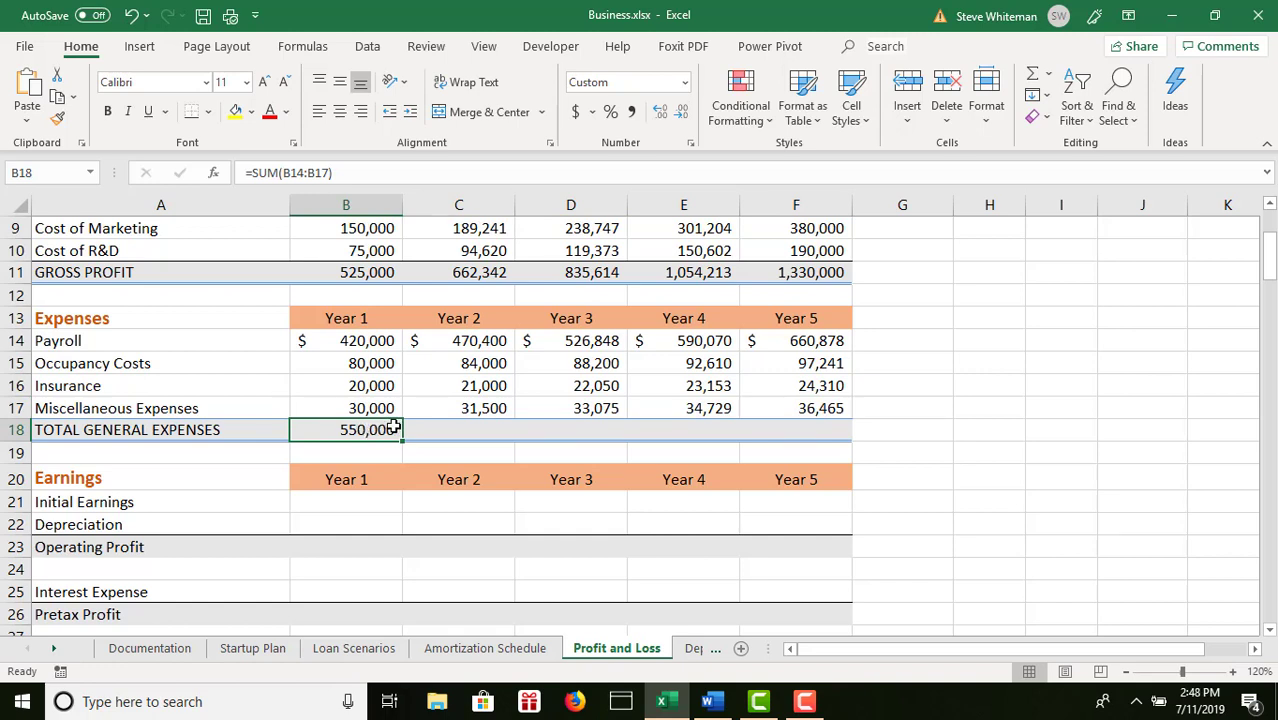
pyautogui.moveTo(402, 440); pyautogui.dragTo(850, 440)
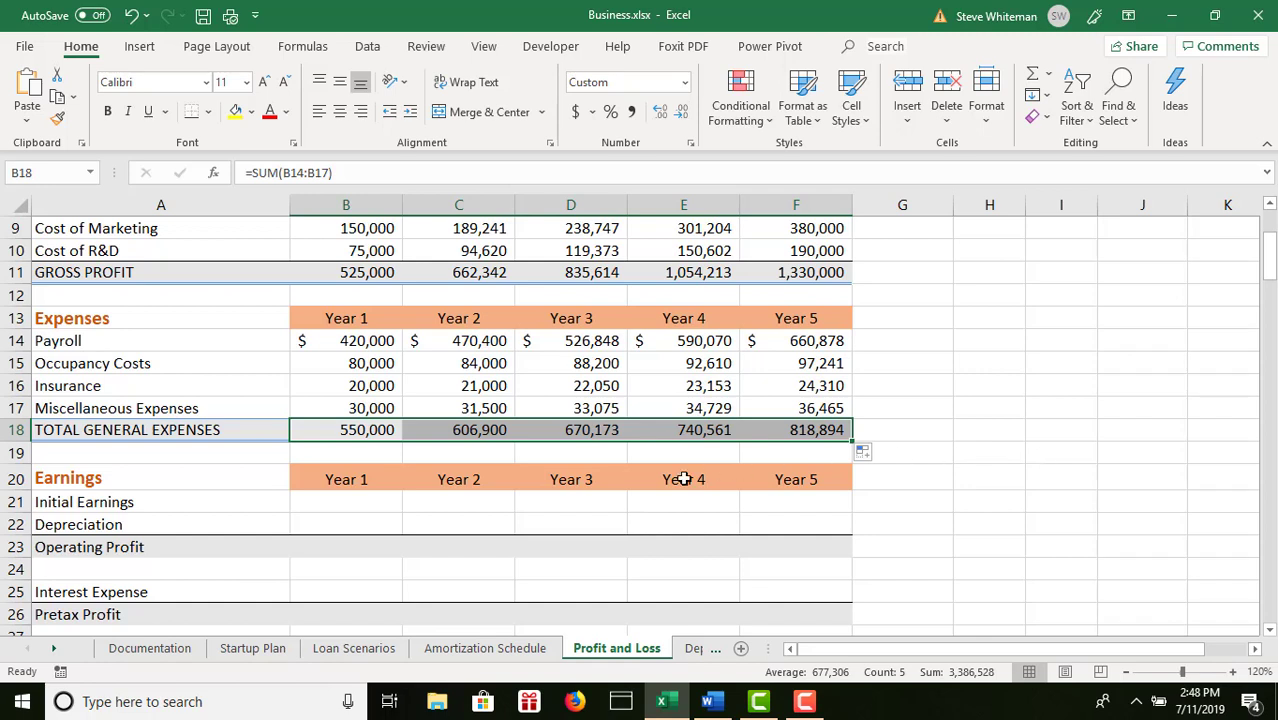
pyautogui.click(332, 503)
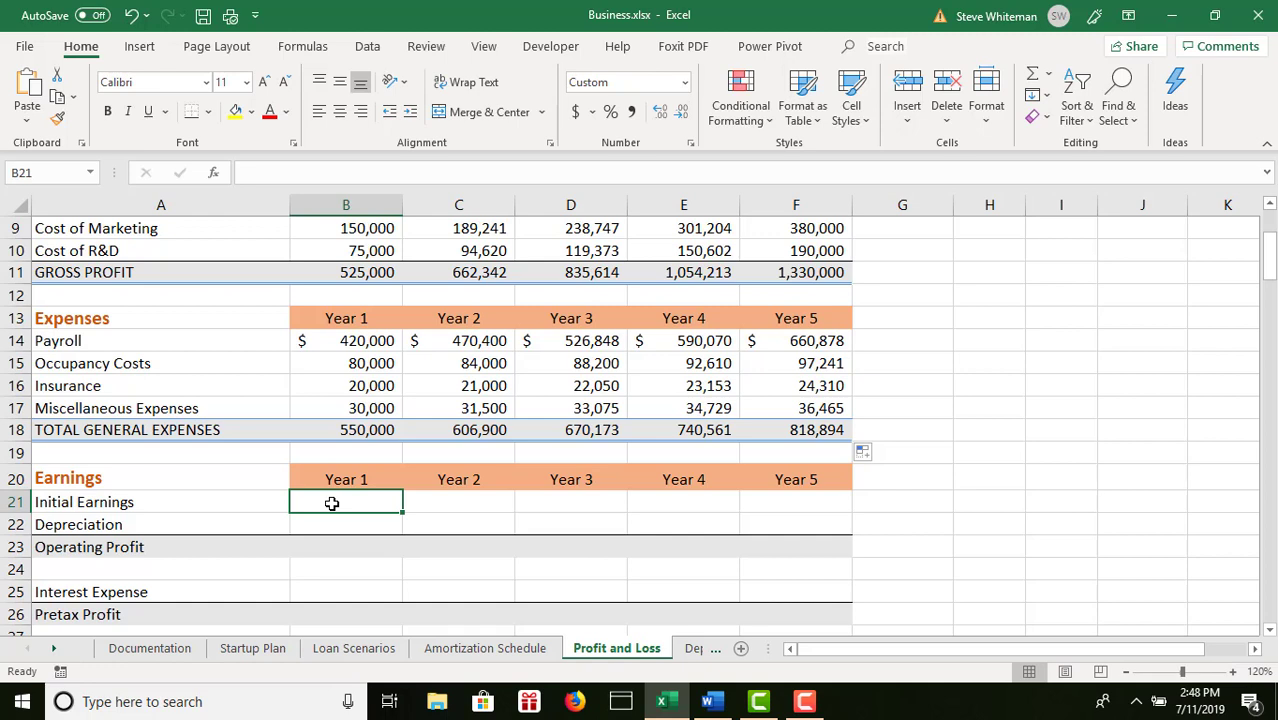
# - Enter =B11-B18 in B21 and copy Initial Earnings across to F21
pyautogui.write('=')
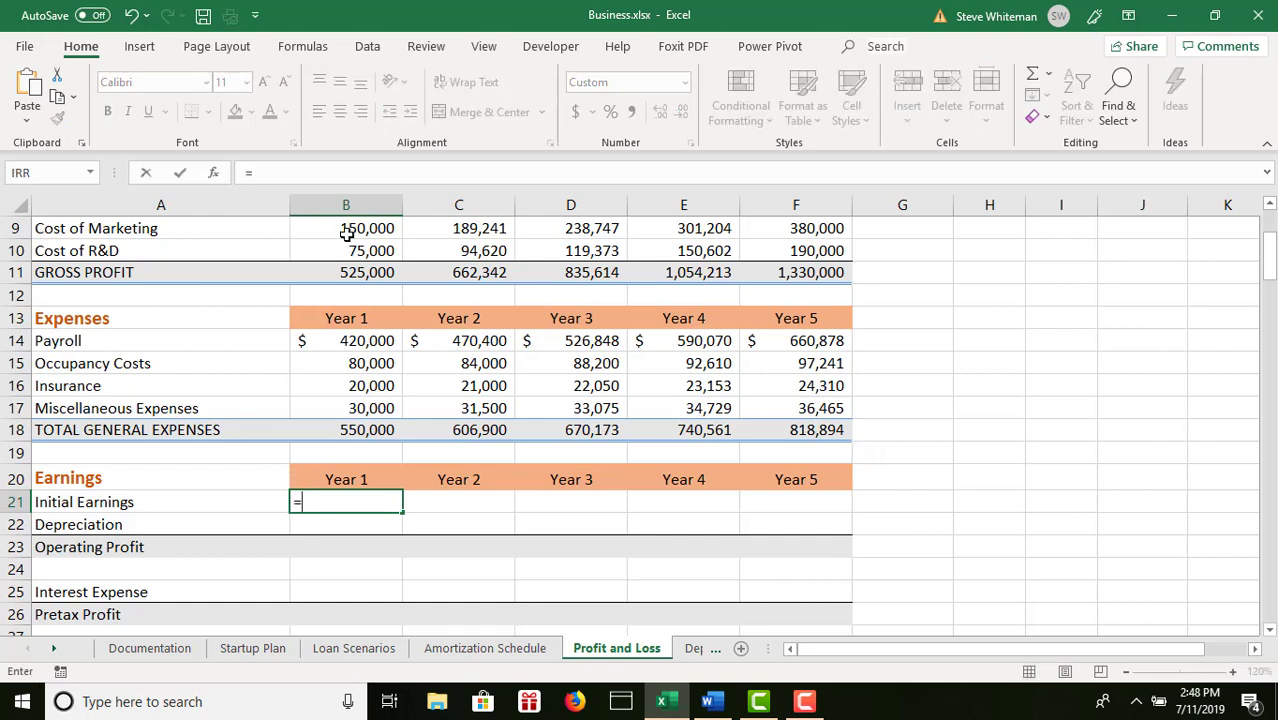
pyautogui.click(365, 275)
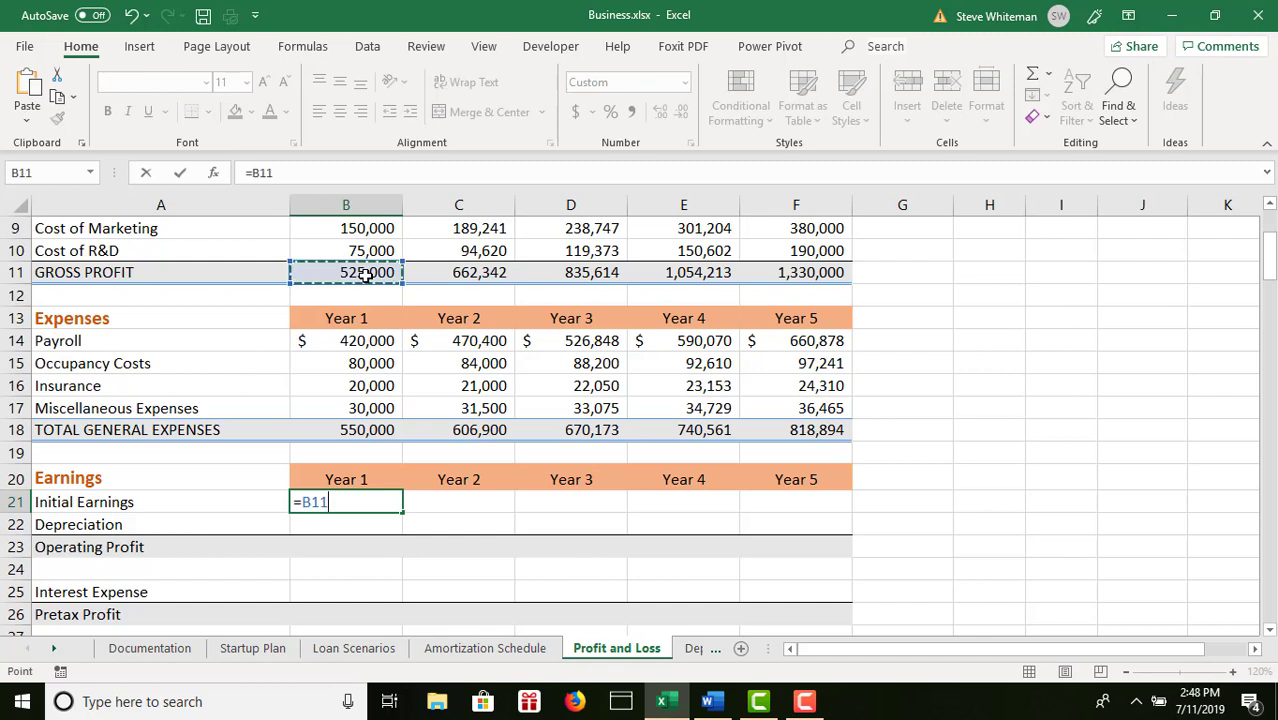
pyautogui.write('-')
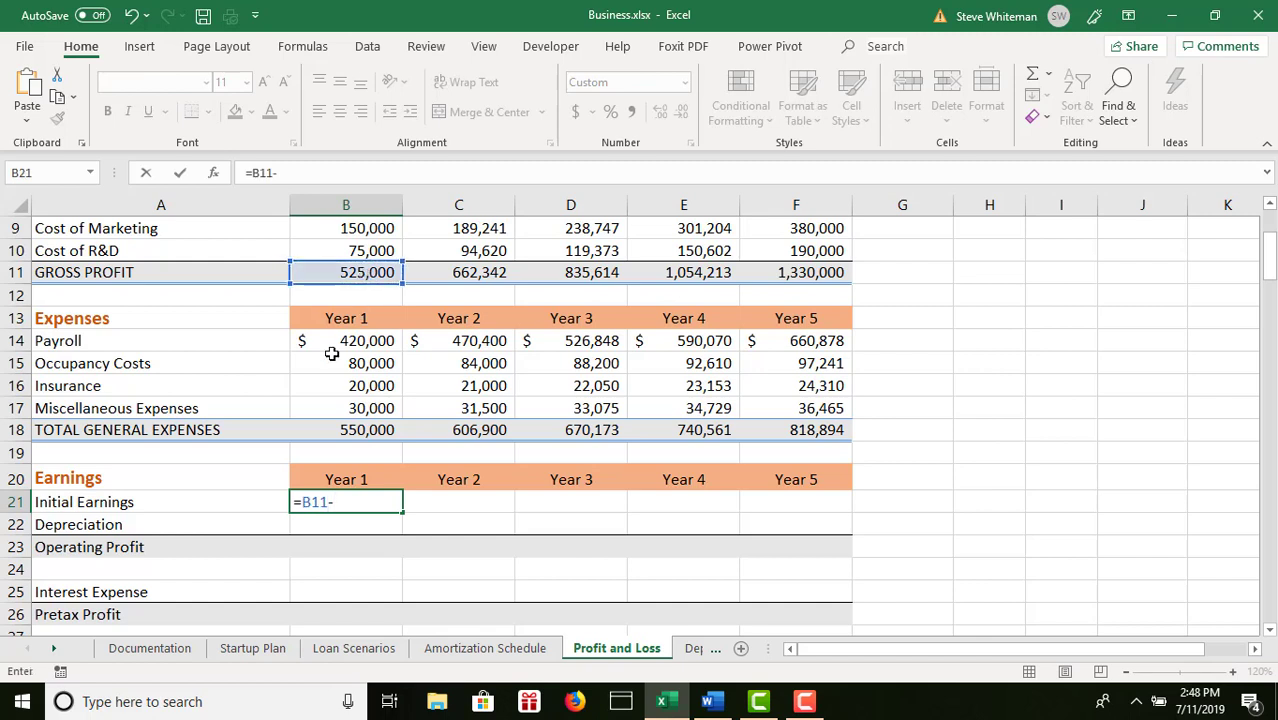
pyautogui.click(362, 432)
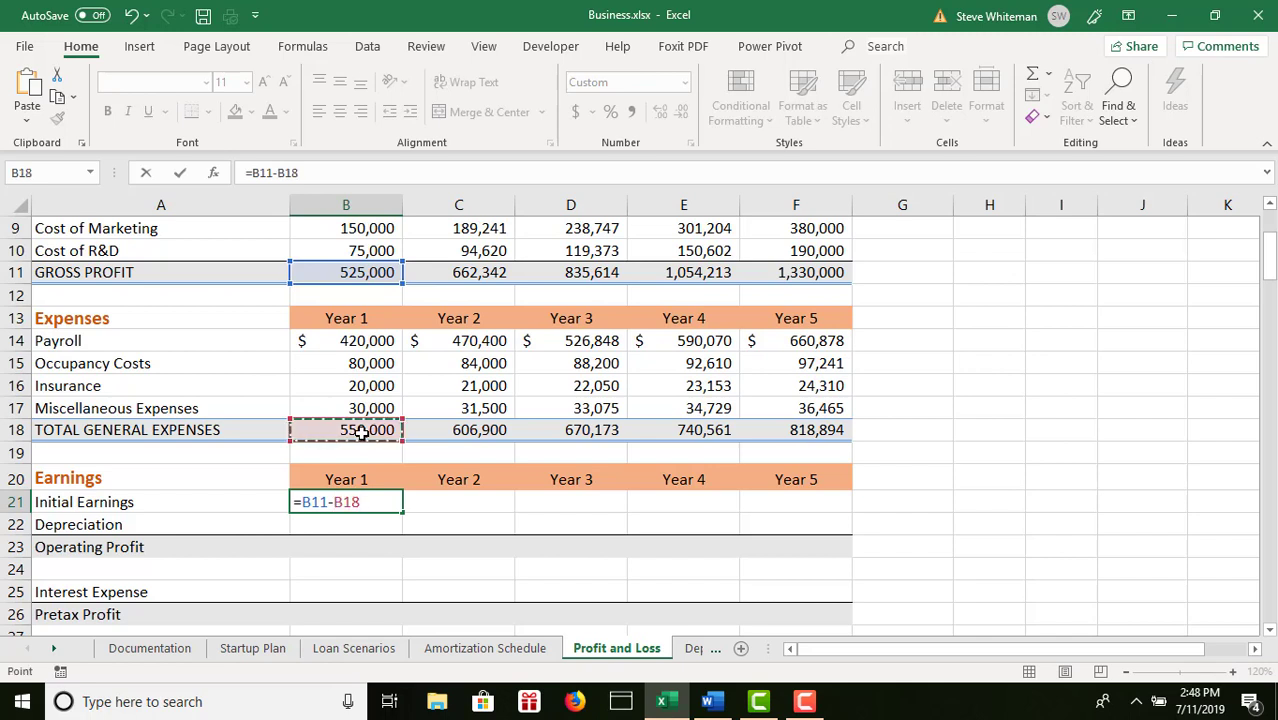
pyautogui.press('Return')
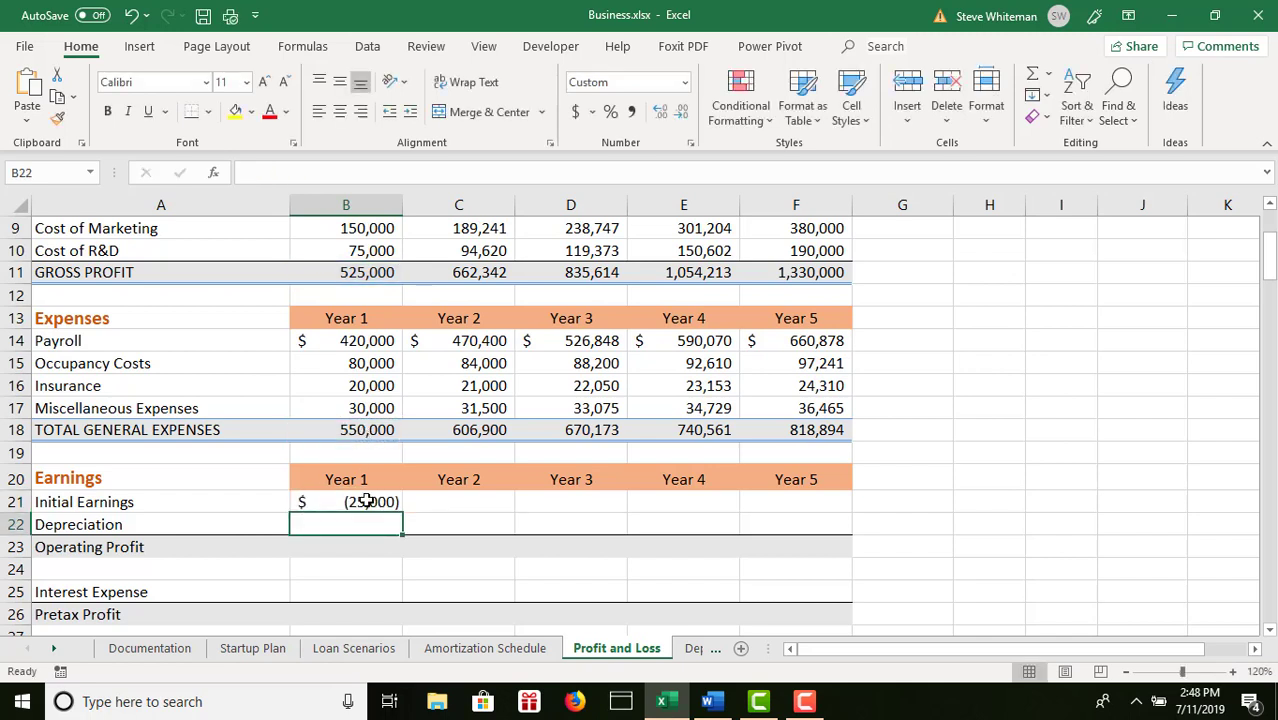
pyautogui.click(367, 502)
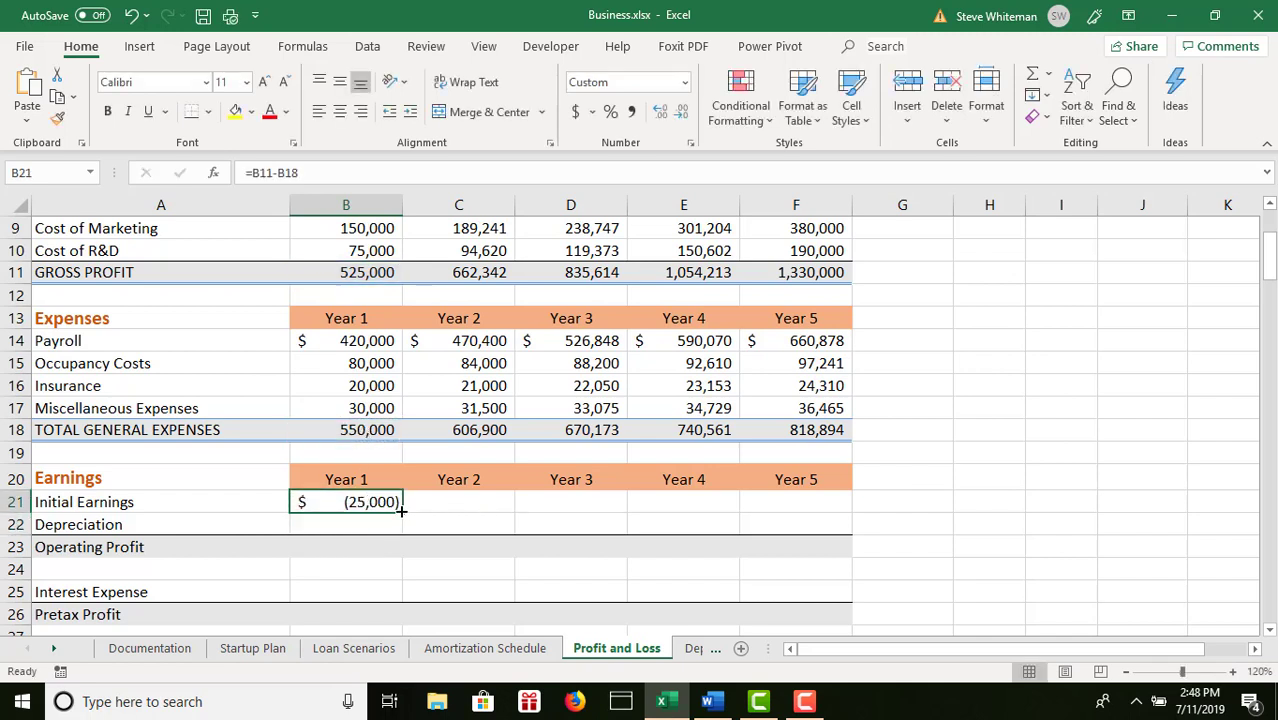
pyautogui.moveTo(399, 508); pyautogui.dragTo(829, 504)
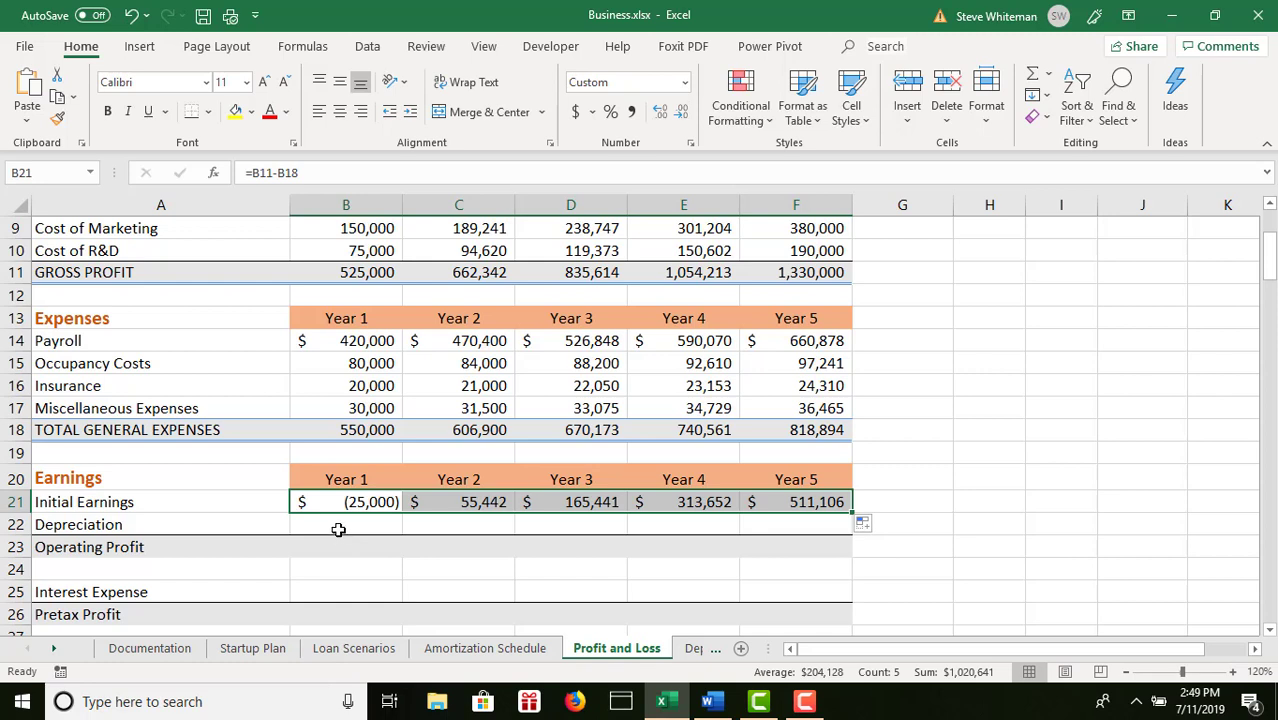
pyautogui.click(342, 524)
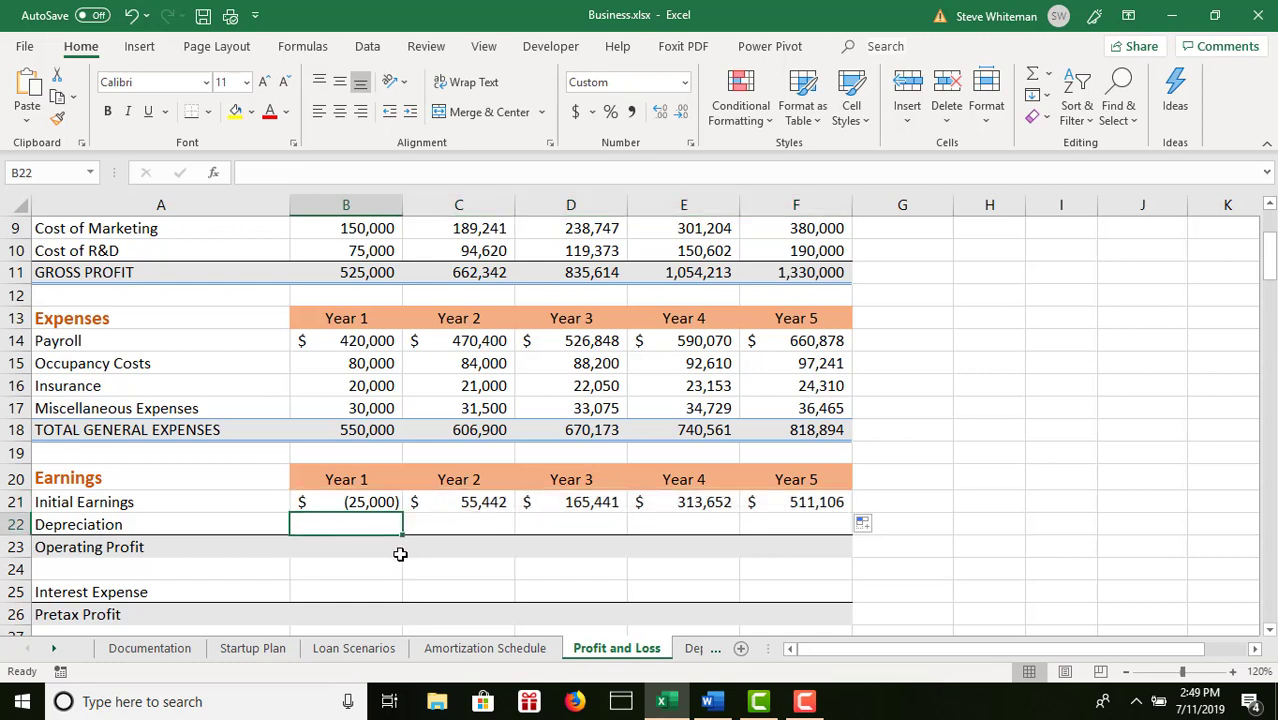
# - Enter 225,000 as Long-Term Assets on the Startup Plan sheet, then return to the Depreciation sheet
pyautogui.click(255, 649)
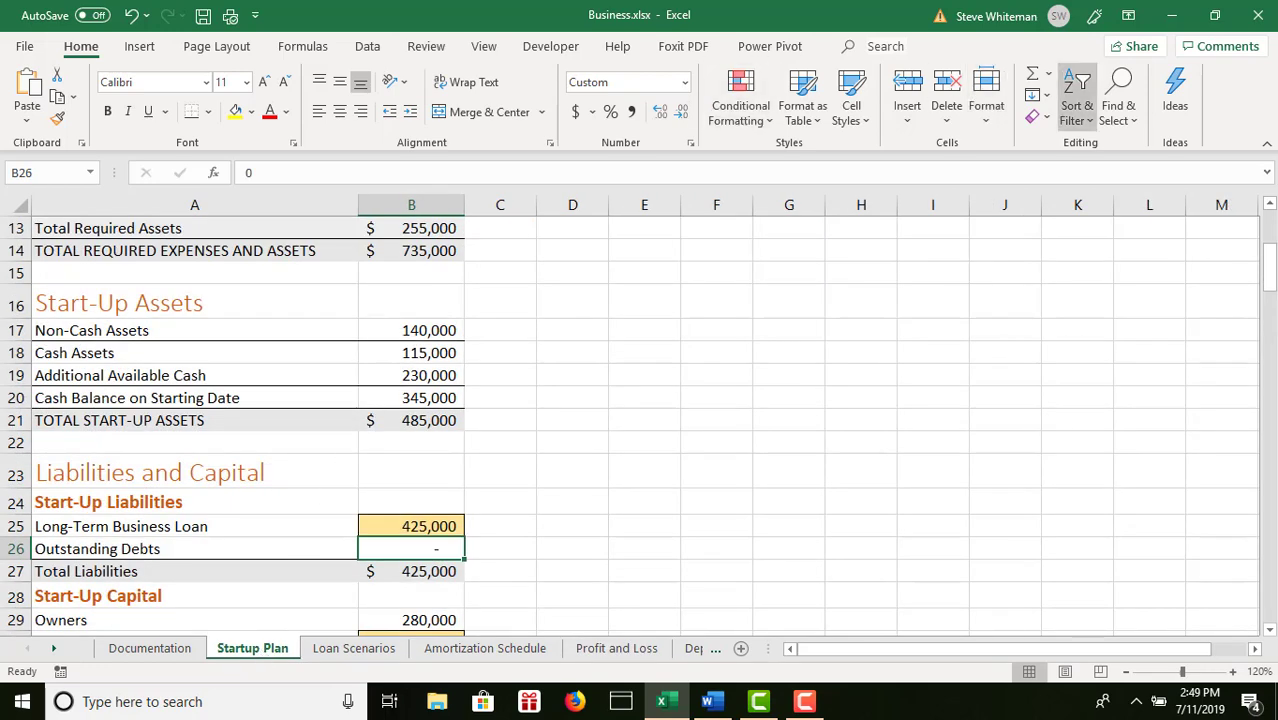
pyautogui.click(1268, 207)
pyautogui.click(1268, 207)
pyautogui.click(1268, 207)
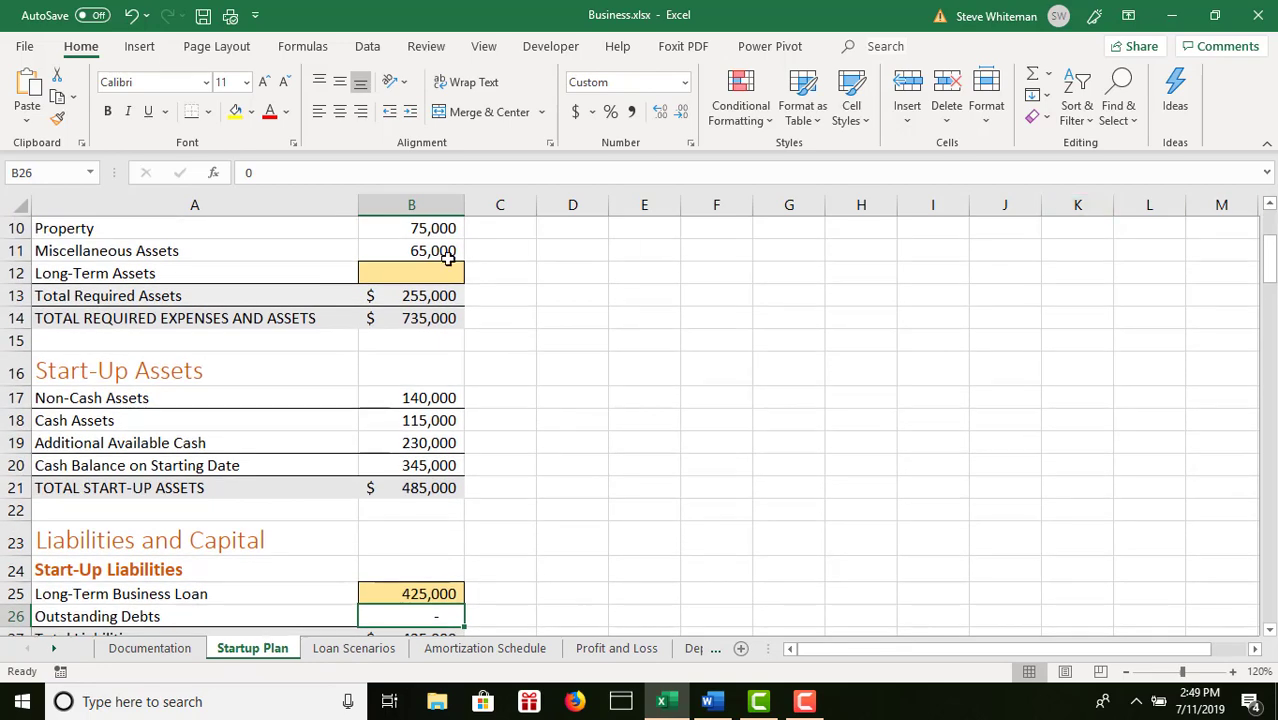
pyautogui.click(420, 262)
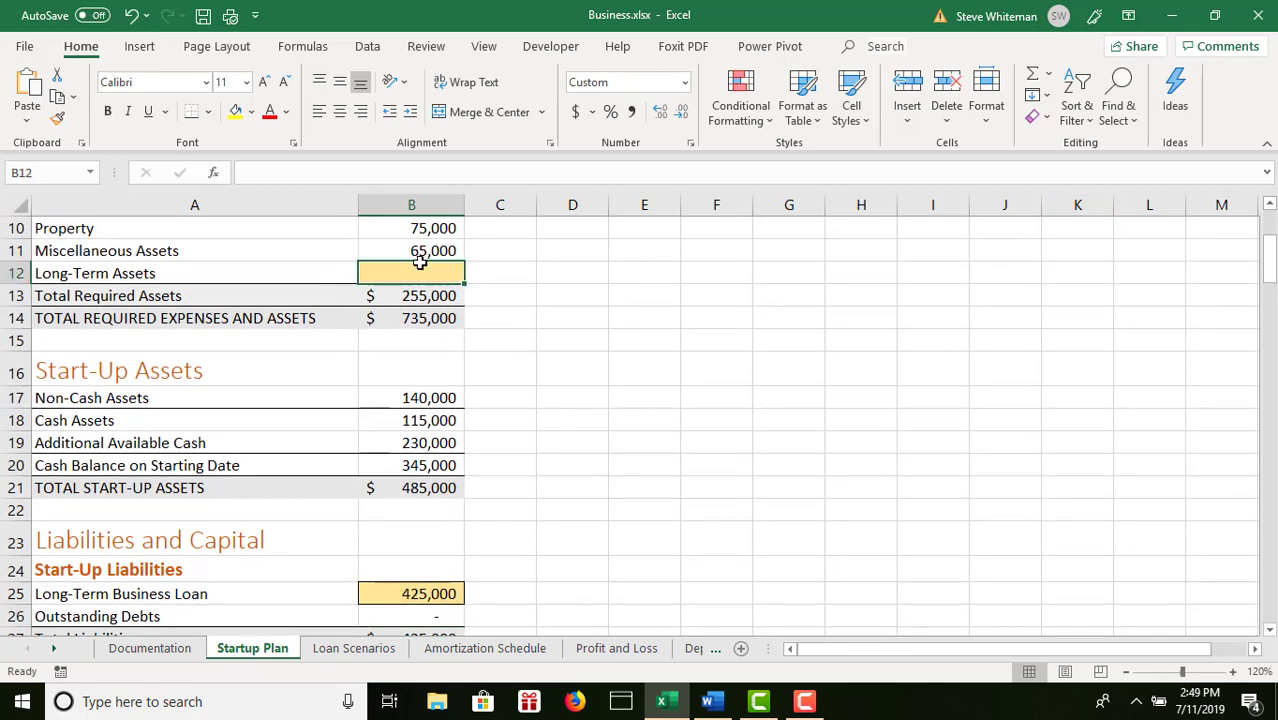
pyautogui.write('22')
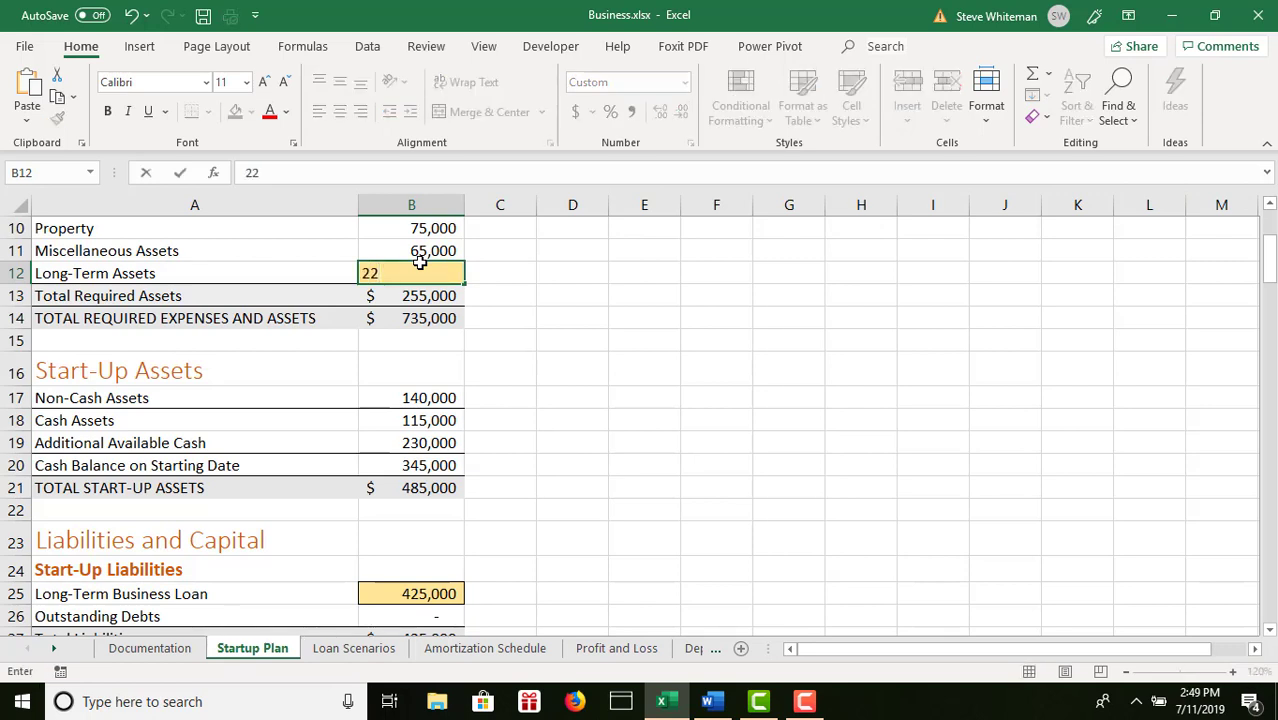
pyautogui.write('5000')
pyautogui.press('Return')
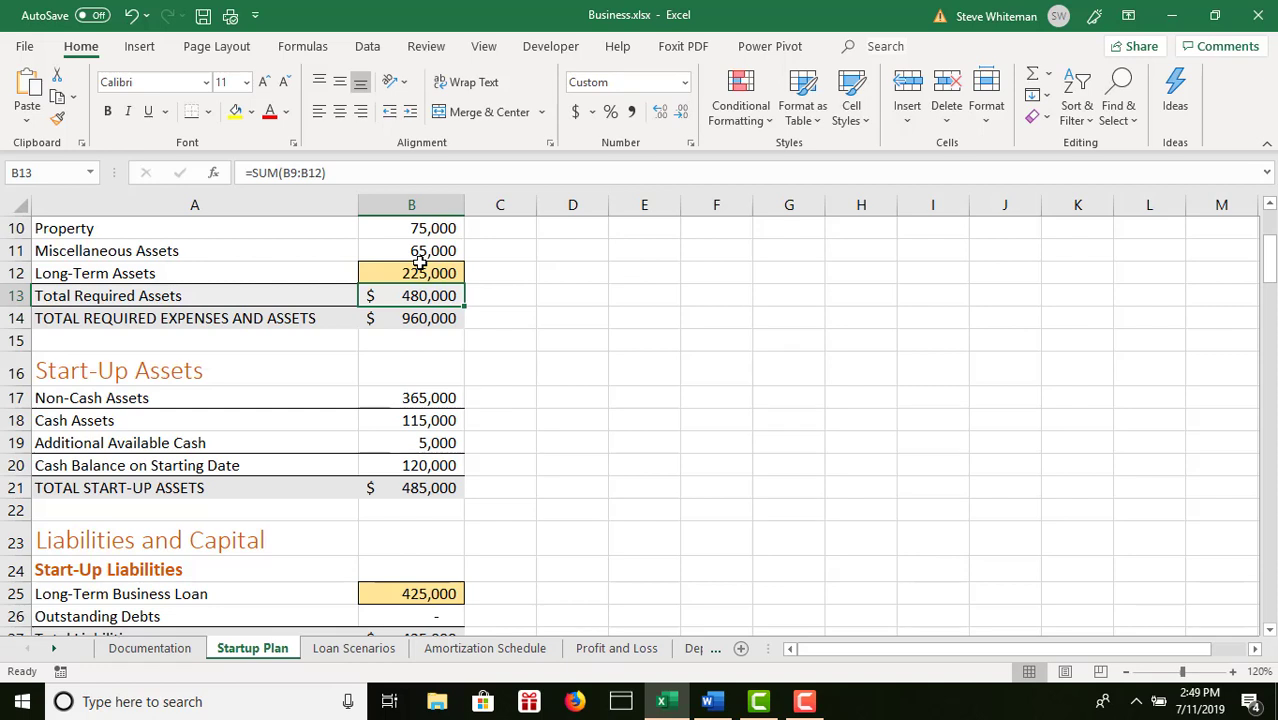
pyautogui.click(694, 649)
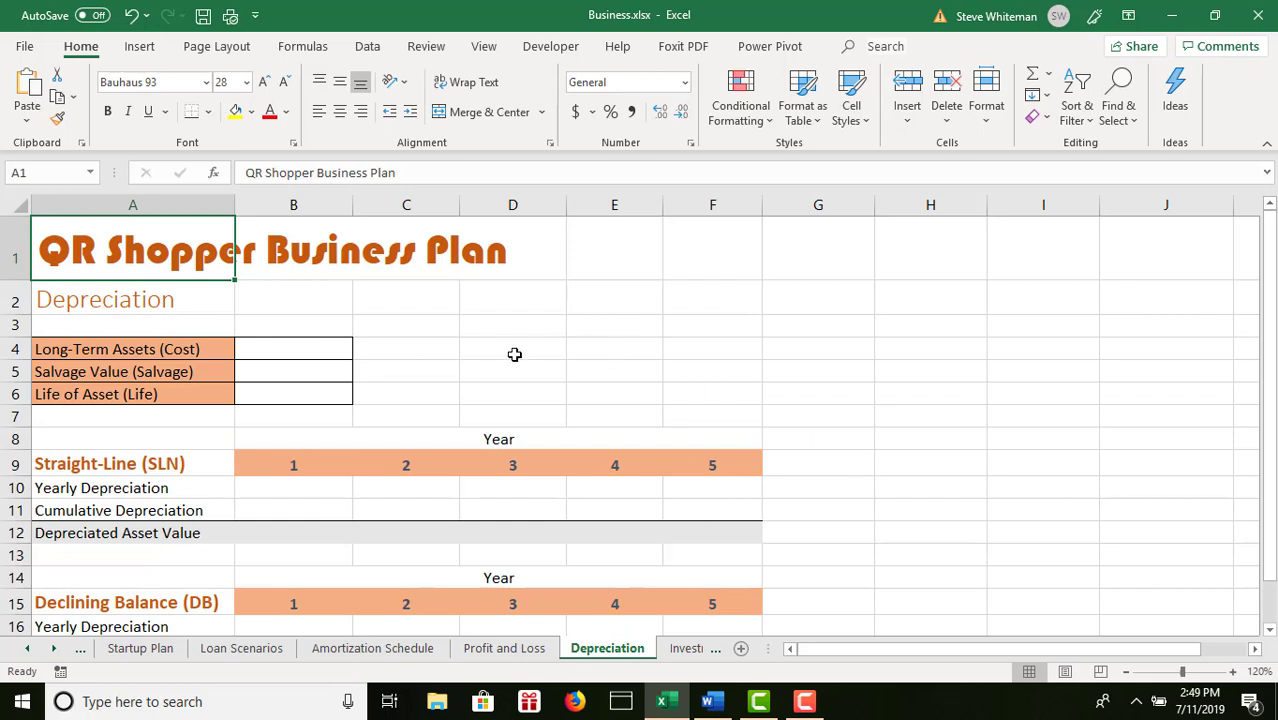
# - Link the Depreciation sheet's cost cell to the 225,000 Long-Term Assets on Startup Plan
pyautogui.click(333, 344)
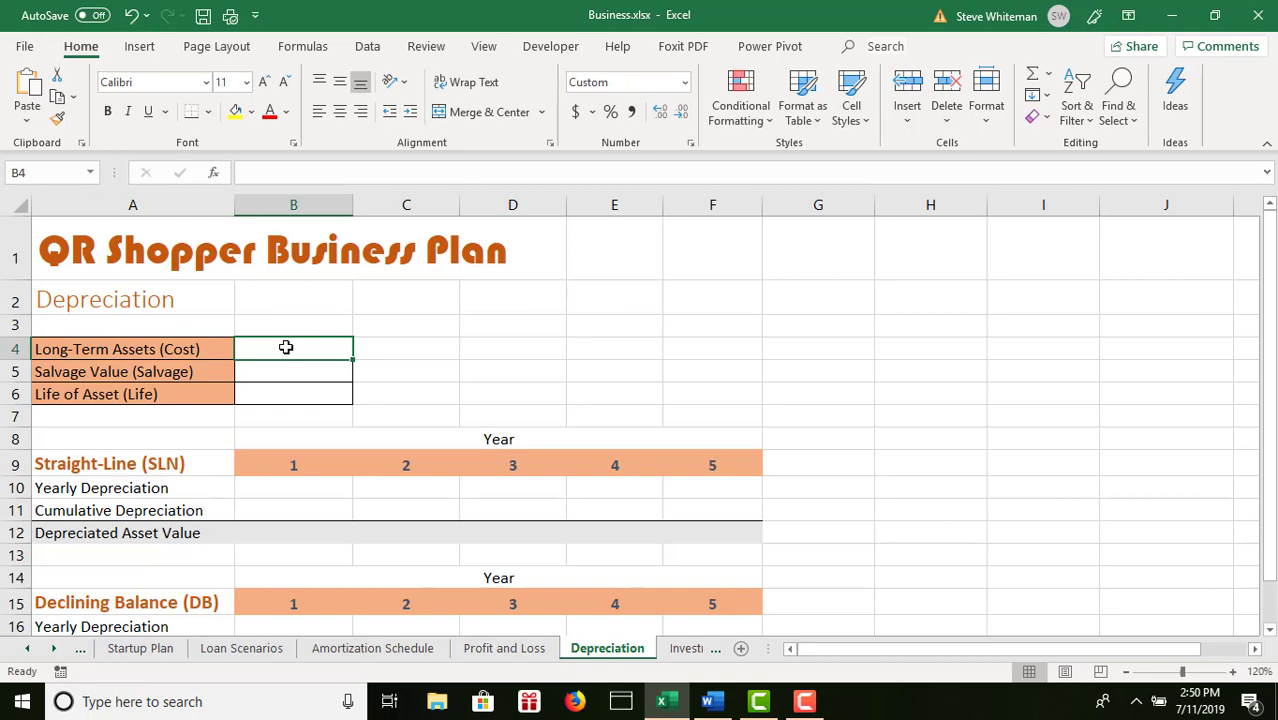
pyautogui.write('=')
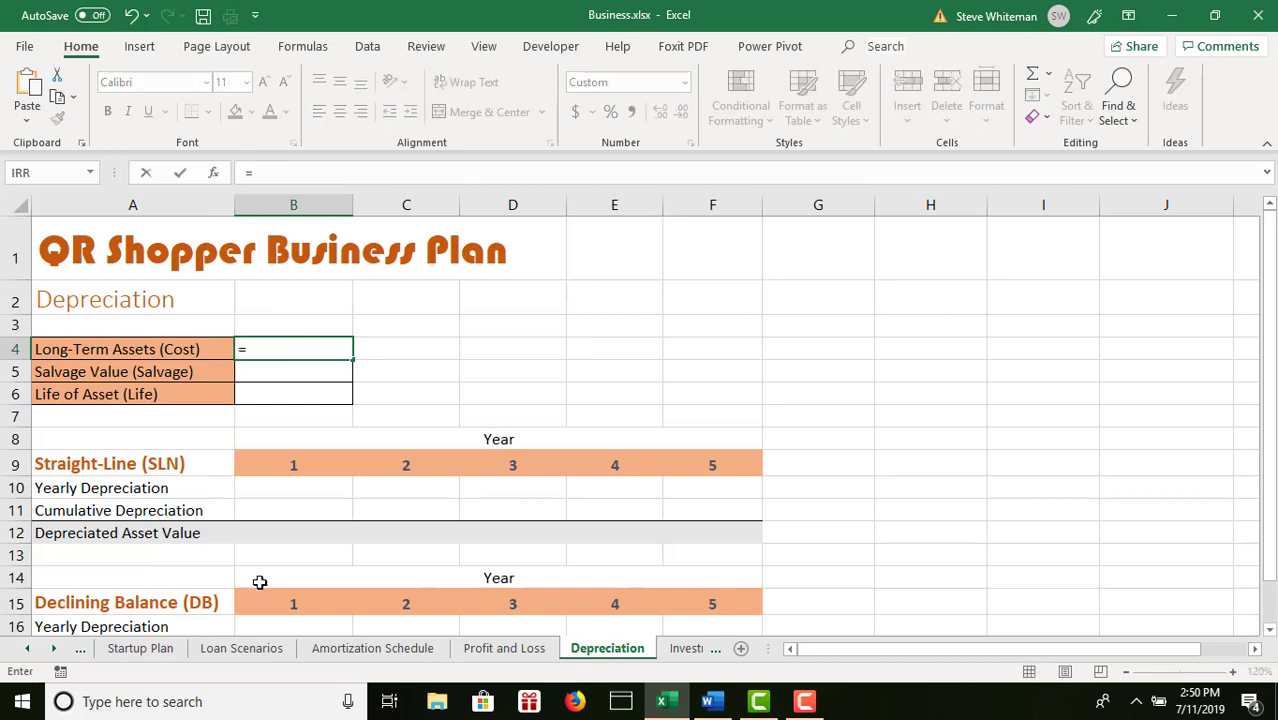
pyautogui.click(140, 649)
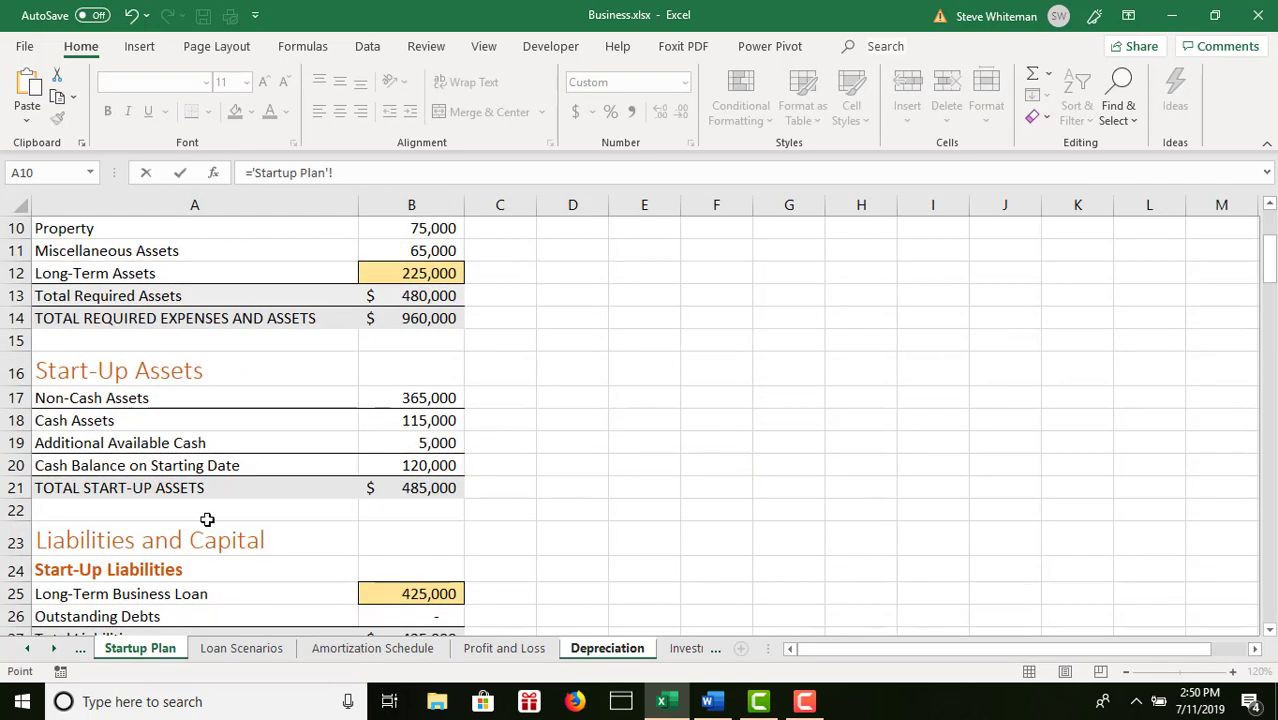
pyautogui.click(399, 276)
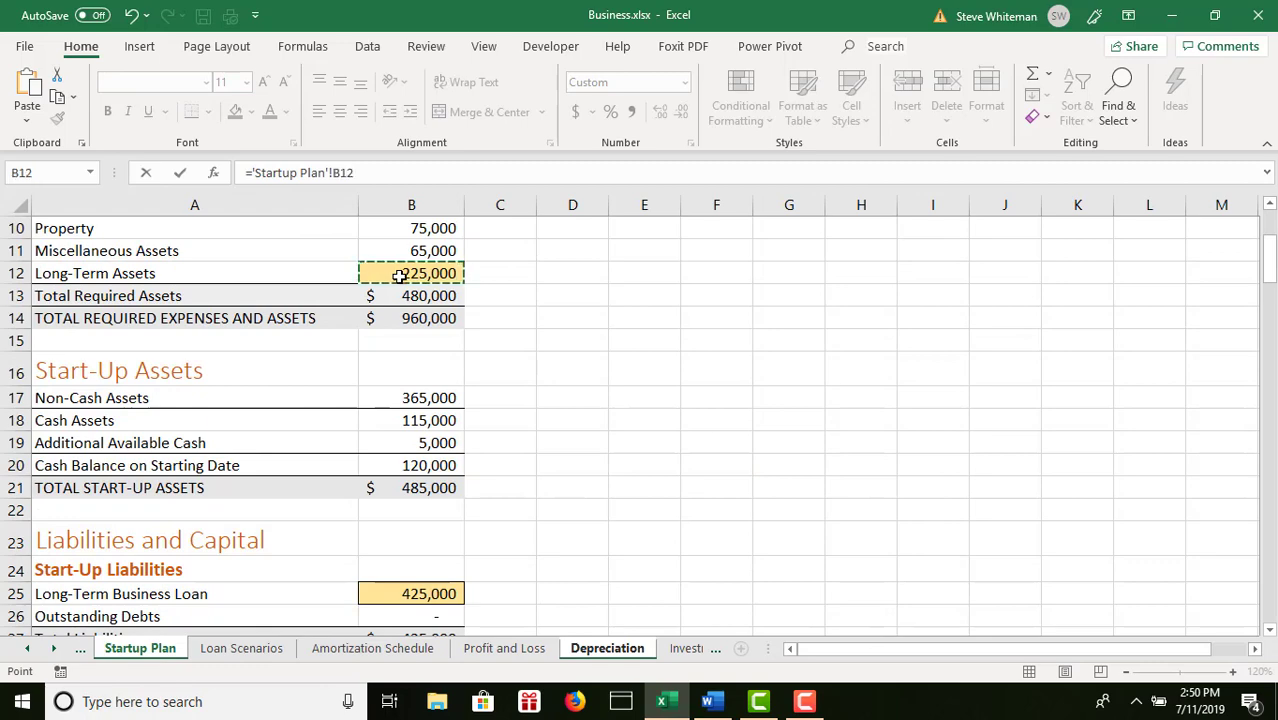
pyautogui.press('Return')
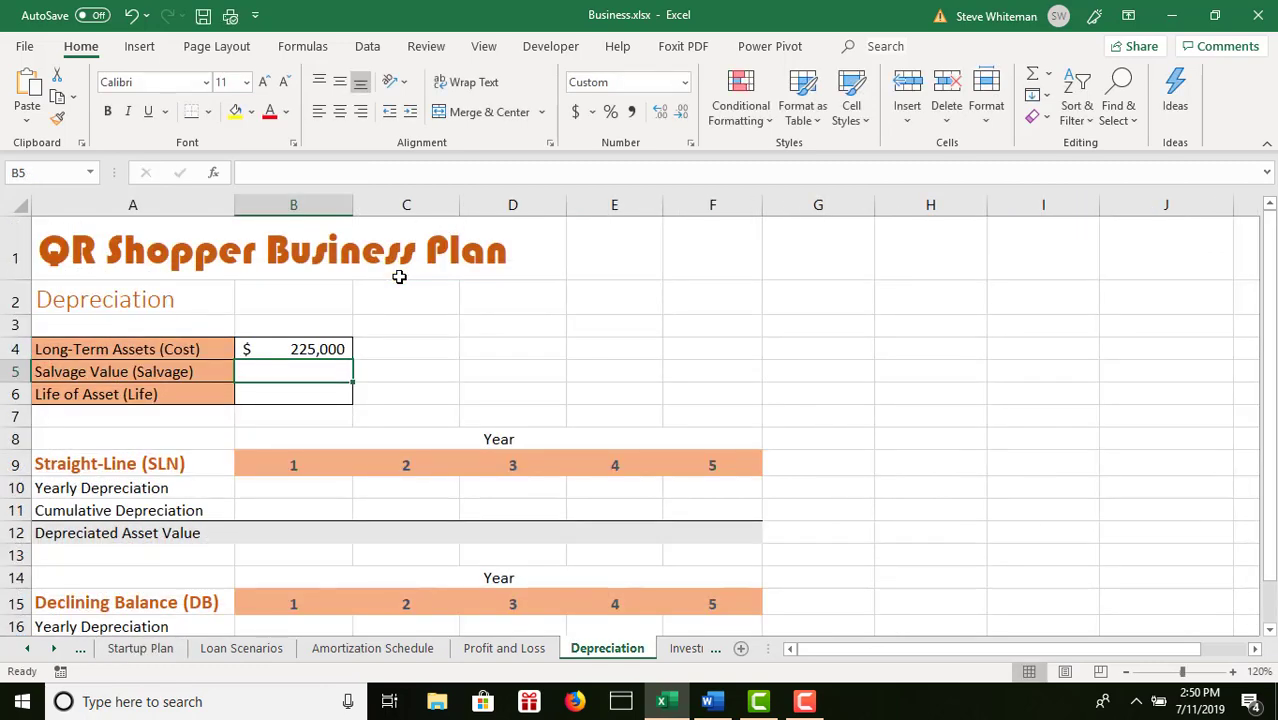
pyautogui.click(330, 347)
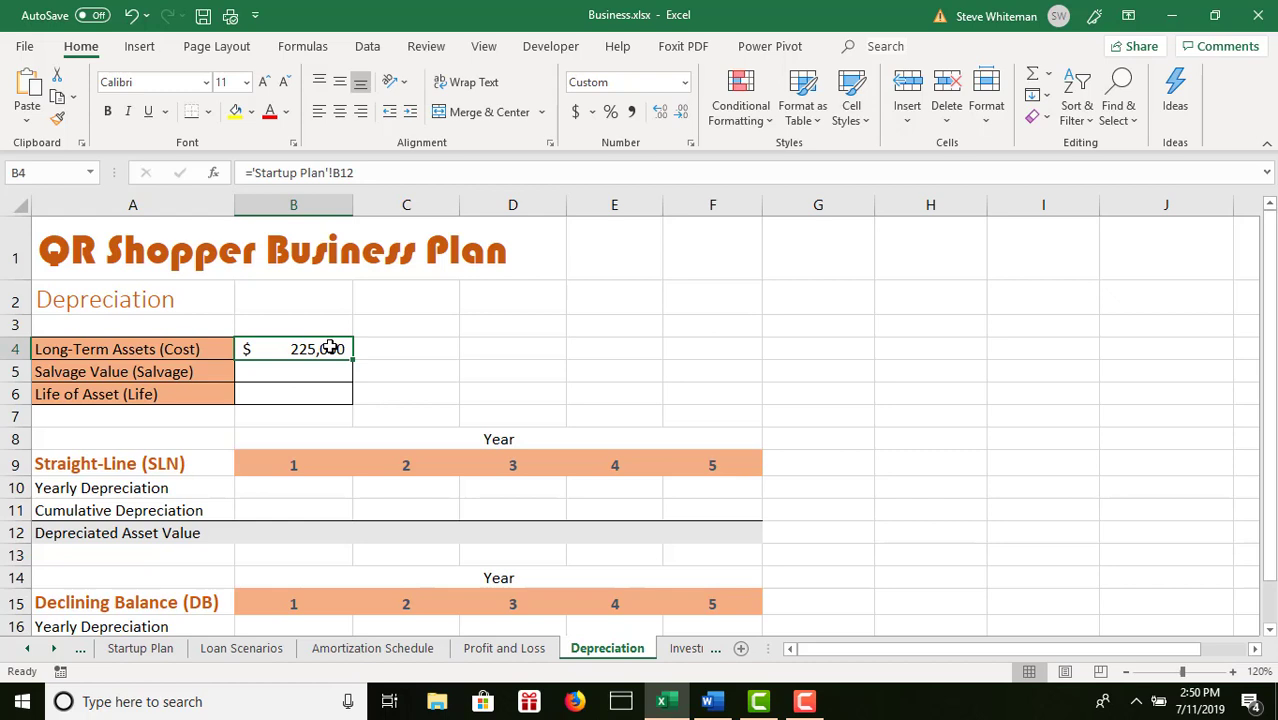
# - Enter a salvage value of 35,000 and an asset life of 15
pyautogui.click(319, 372)
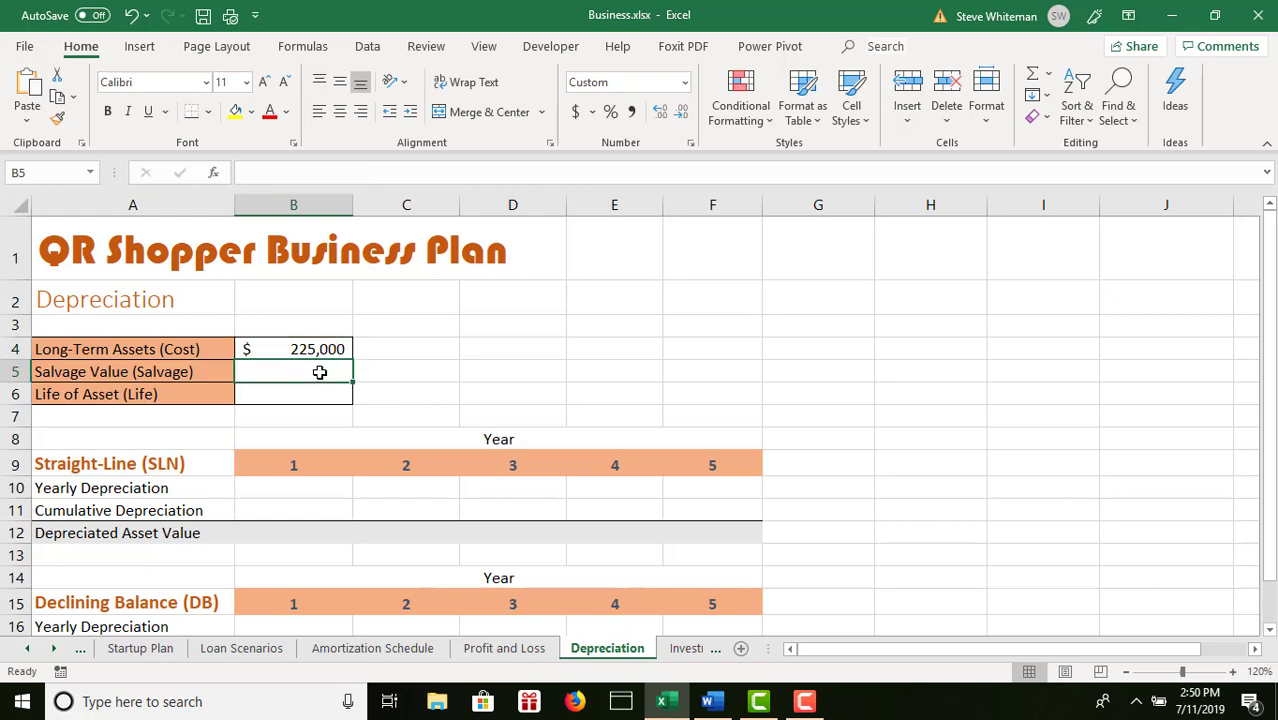
pyautogui.write('35000')
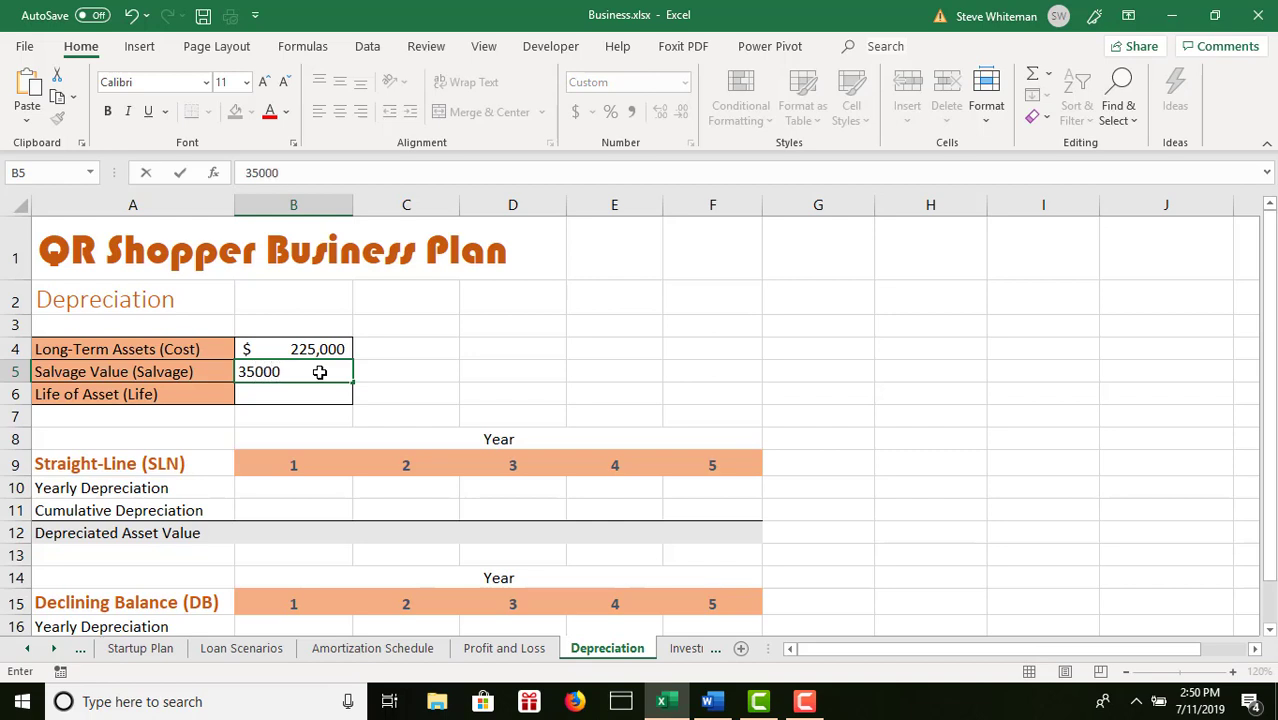
pyautogui.press('Return')
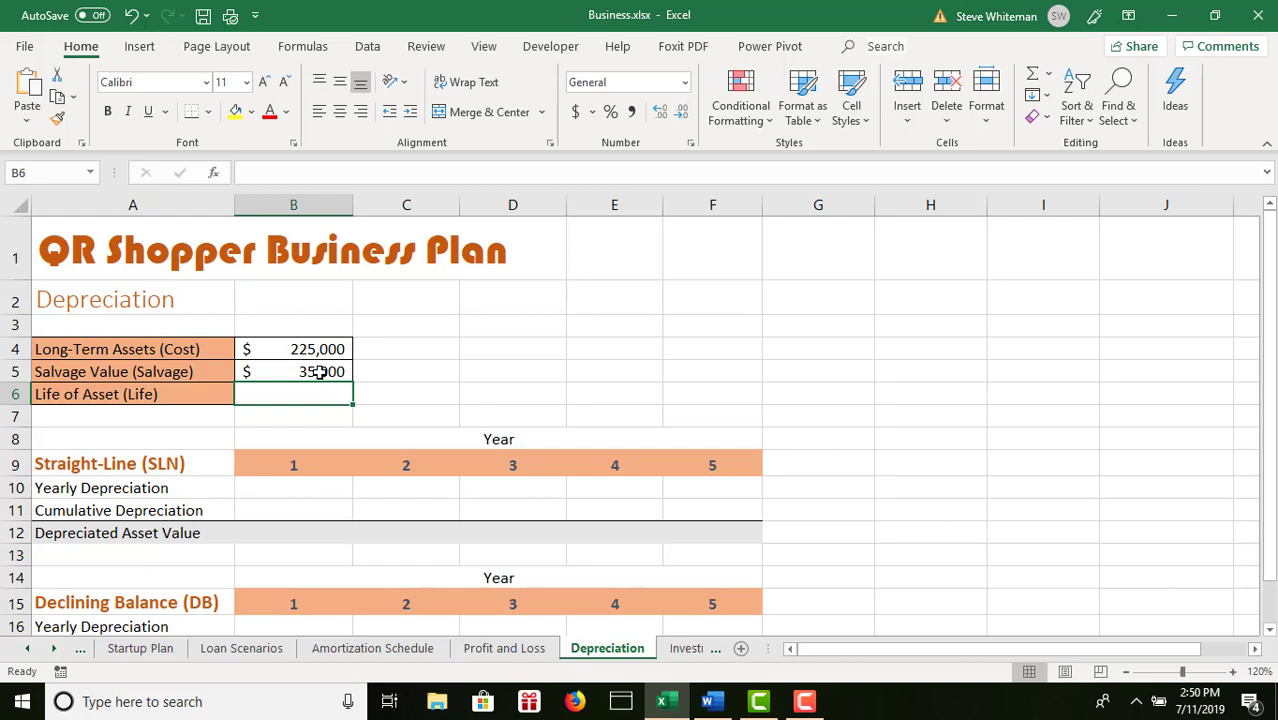
pyautogui.write('15')
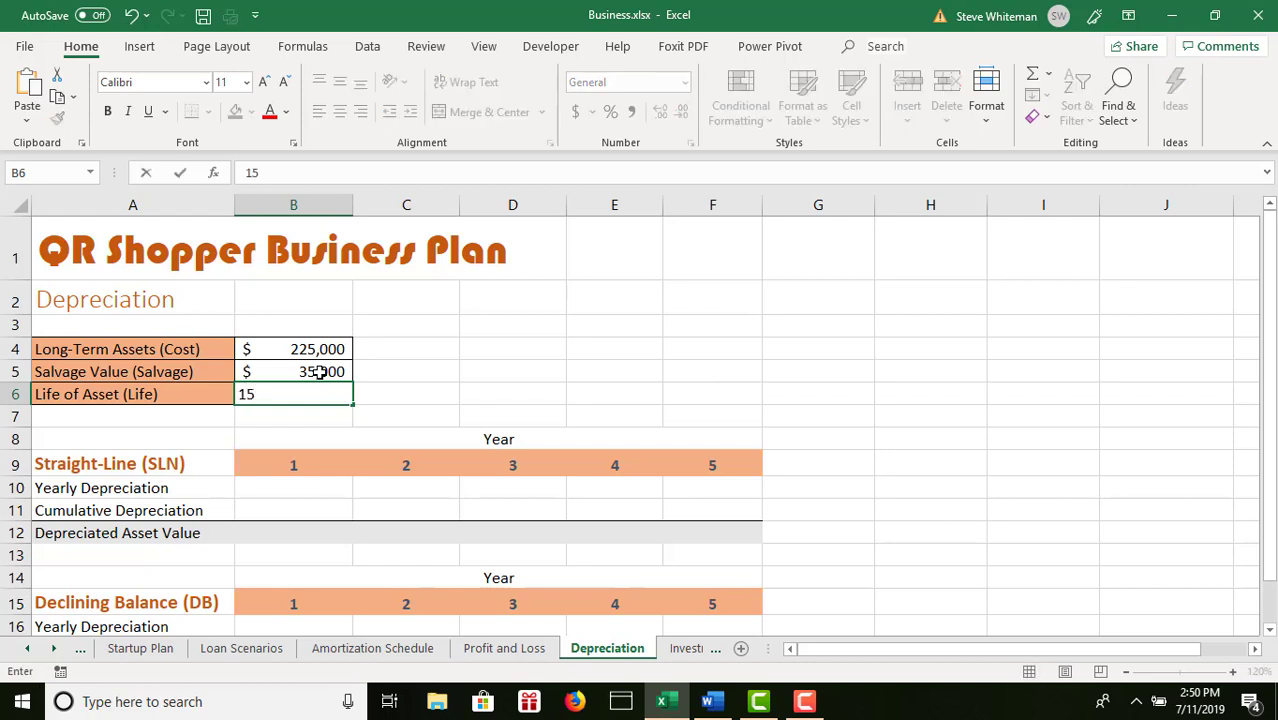
pyautogui.press('Return')
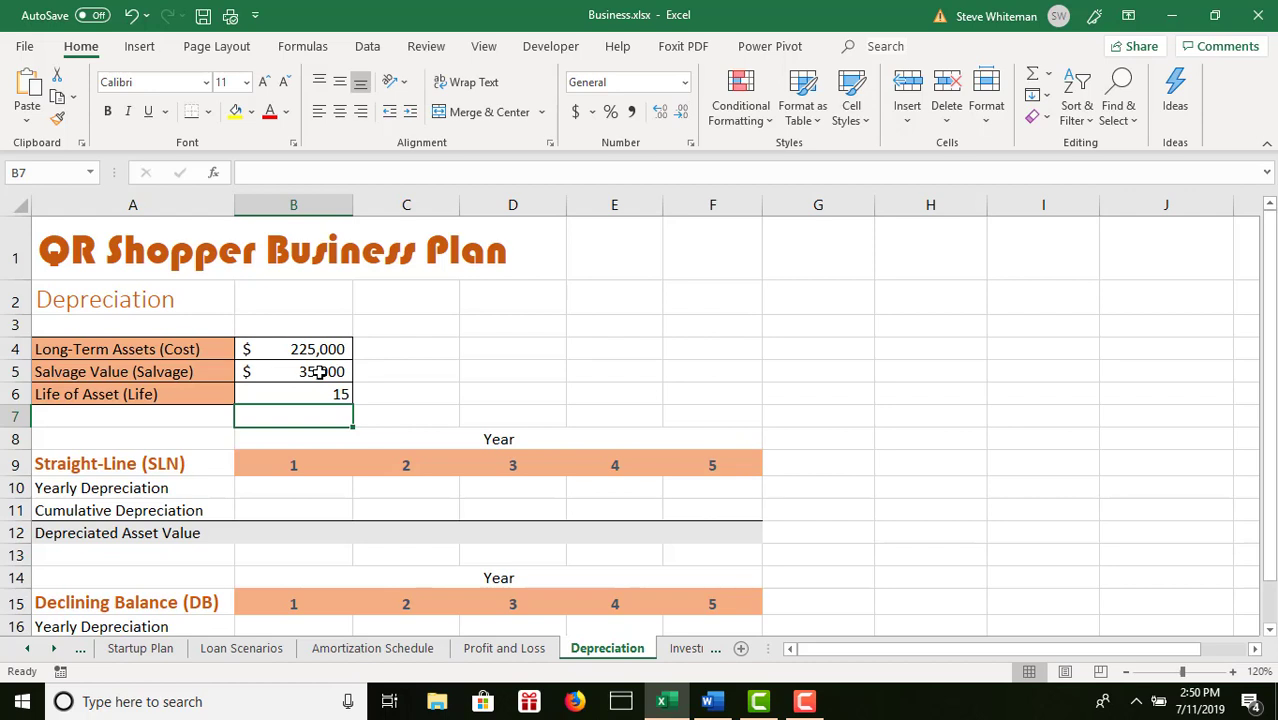
pyautogui.click(300, 495)
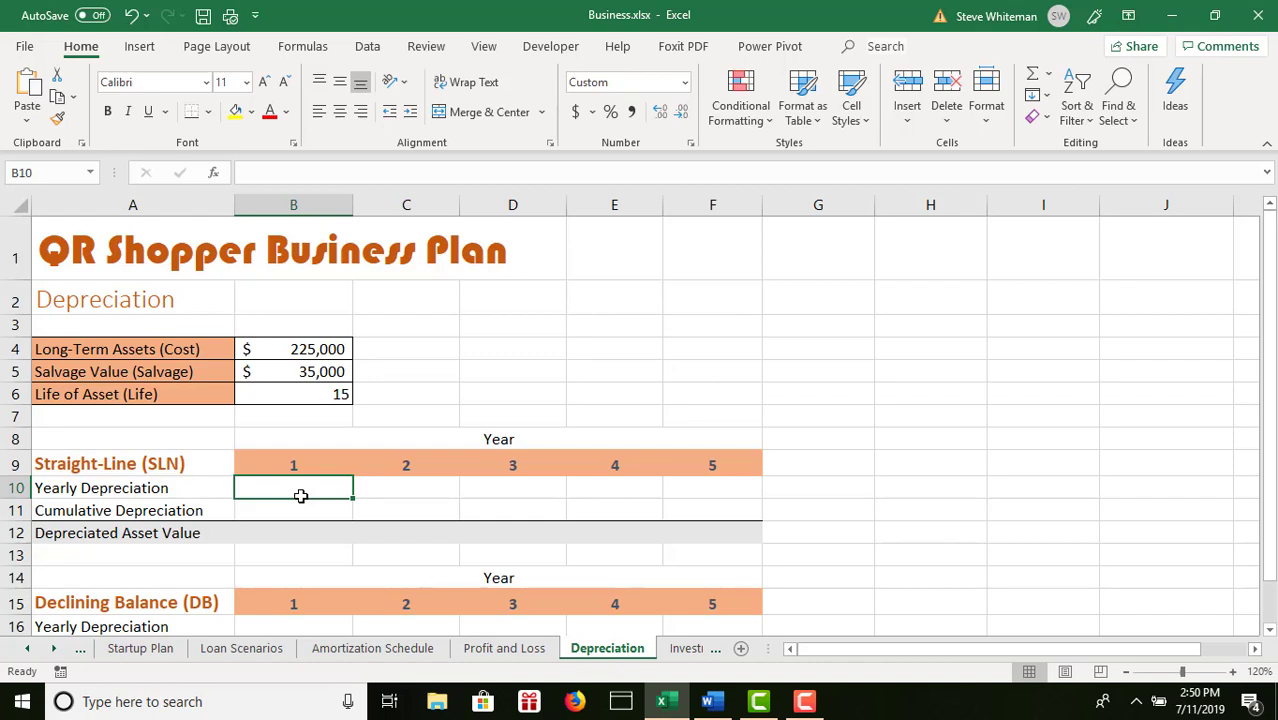
# - Insert the Financial function SLN into the year 1 Yearly Depreciation cell B10
pyautogui.click(214, 175)
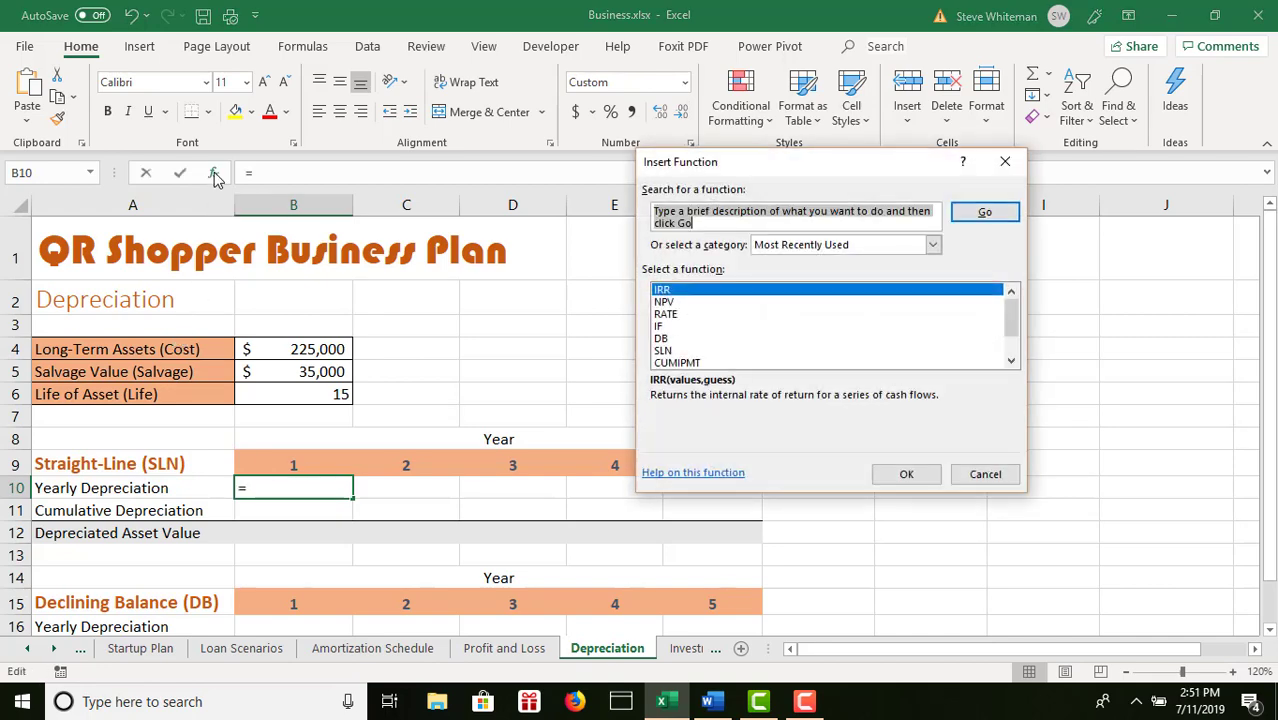
pyautogui.click(933, 246)
pyautogui.click(818, 284)
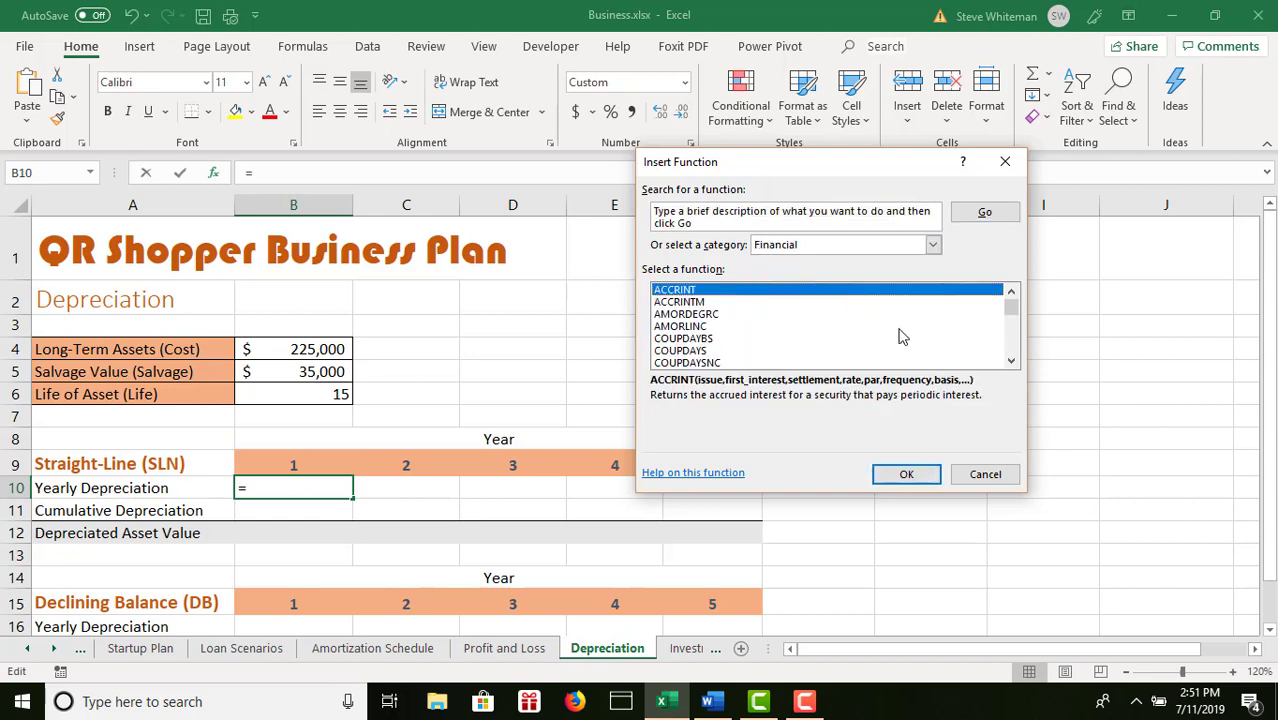
pyautogui.scroll(-8, 1012, 350)
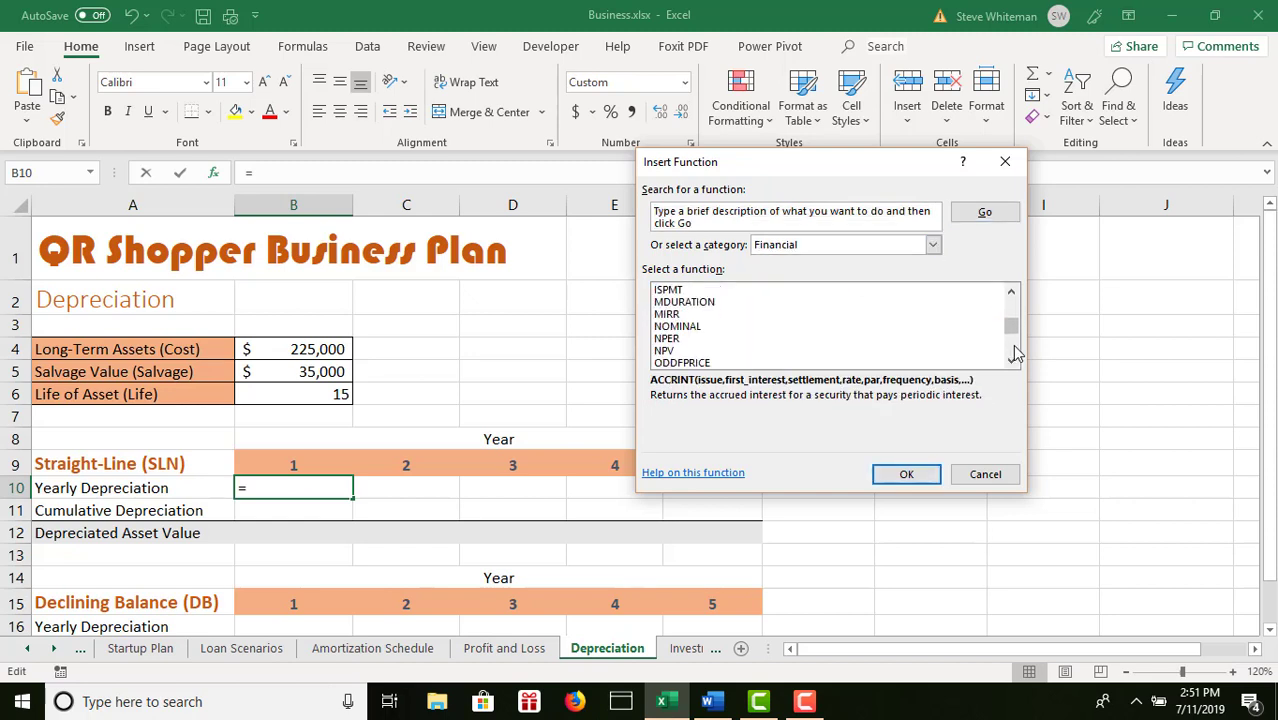
pyautogui.scroll(-6, 1015, 352)
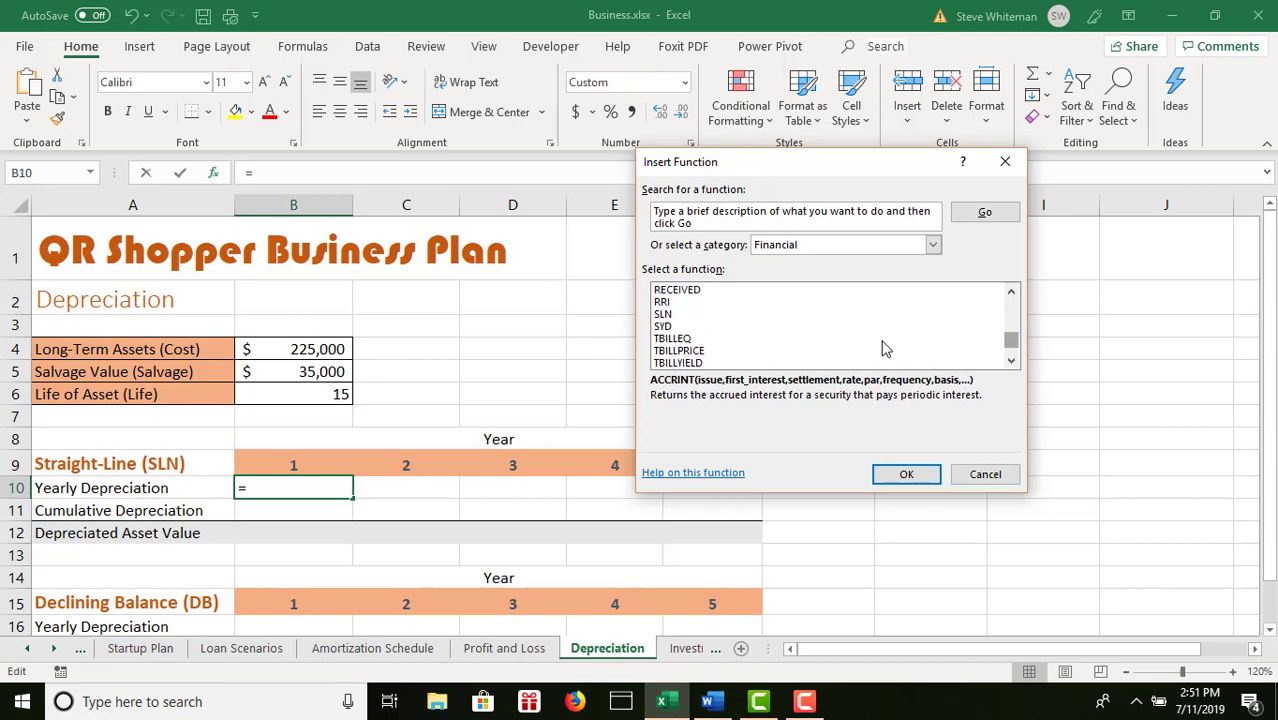
pyautogui.click(709, 316)
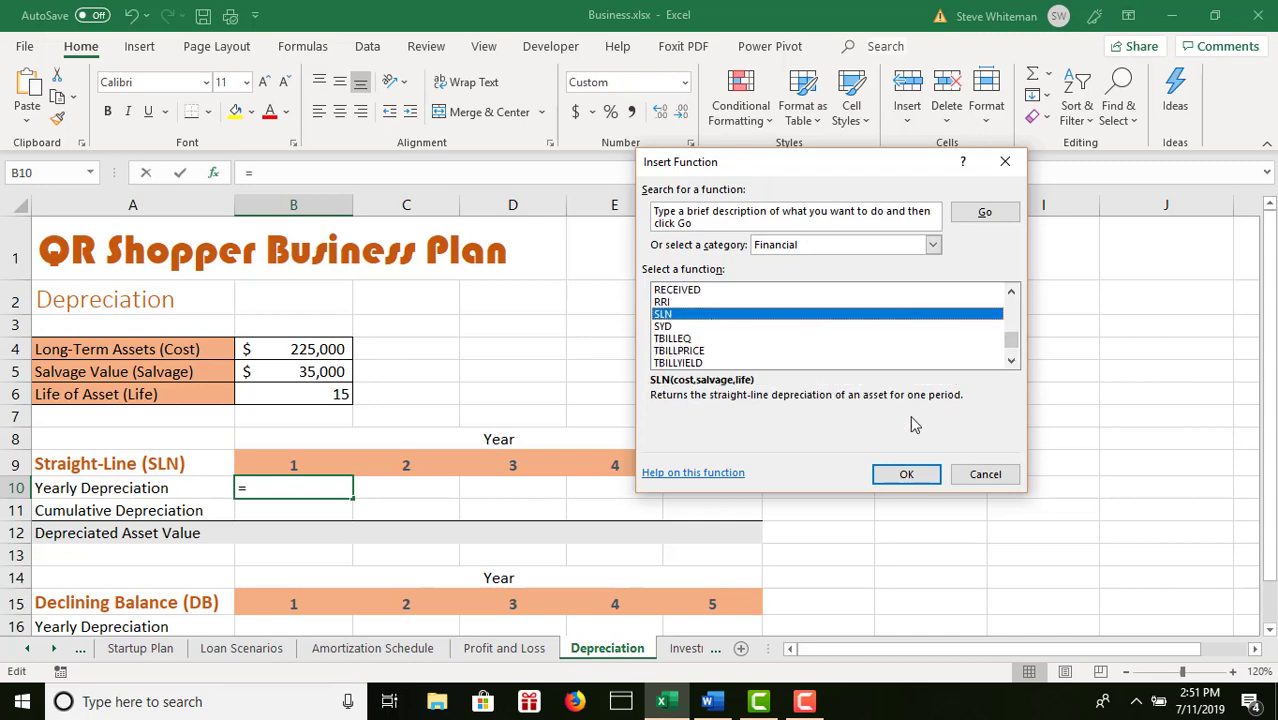
pyautogui.click(918, 479)
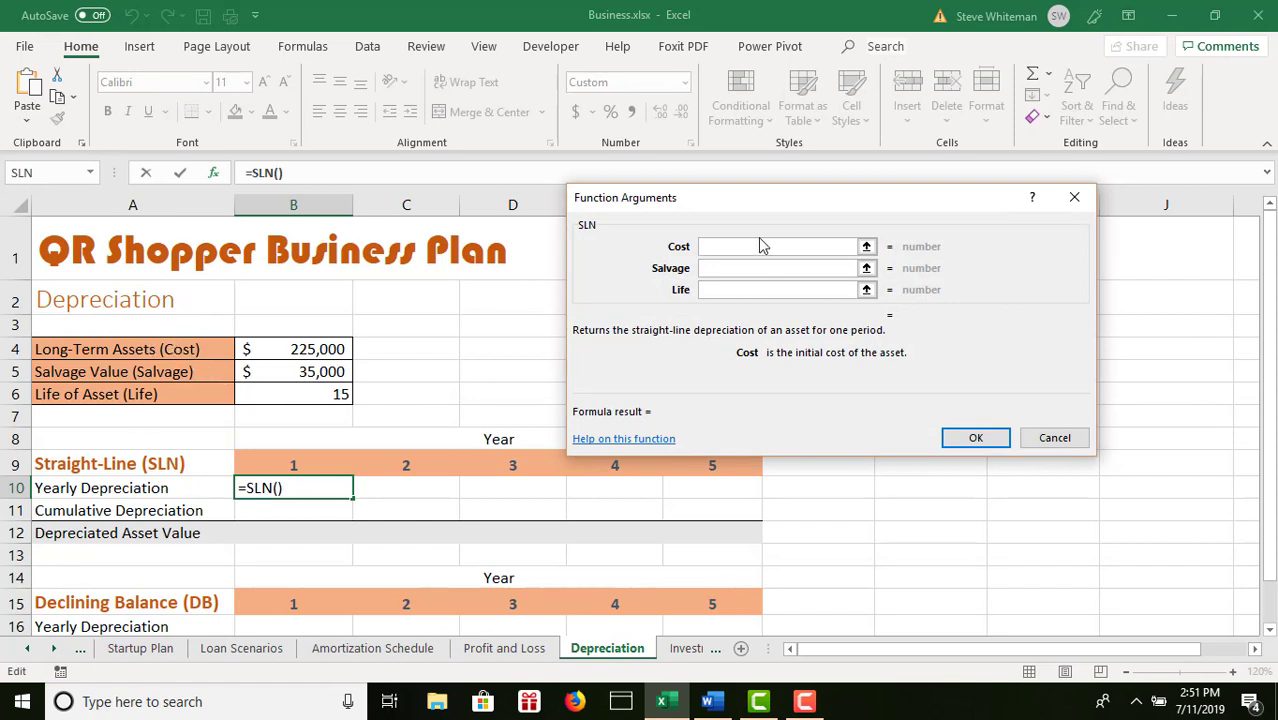
# - Fill the SLN arguments with B4 as cost, B5 as salvage and B6 as life
pyautogui.click(312, 347)
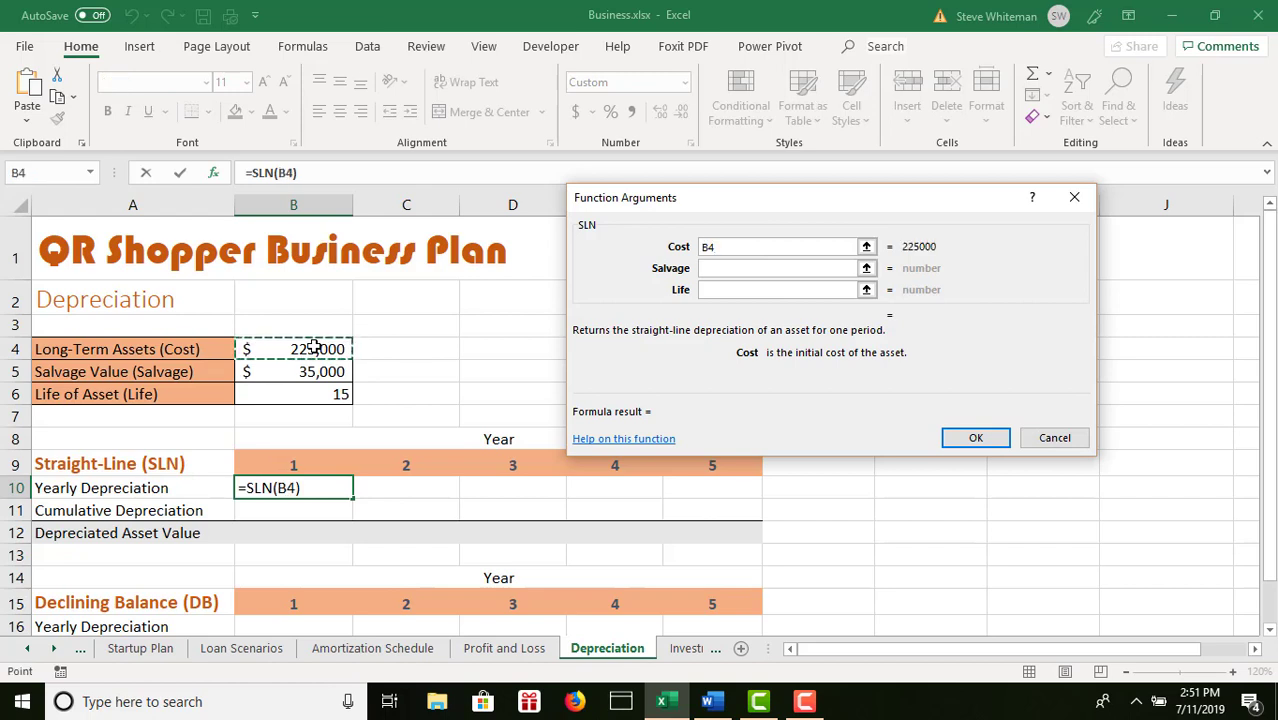
pyautogui.click(741, 267)
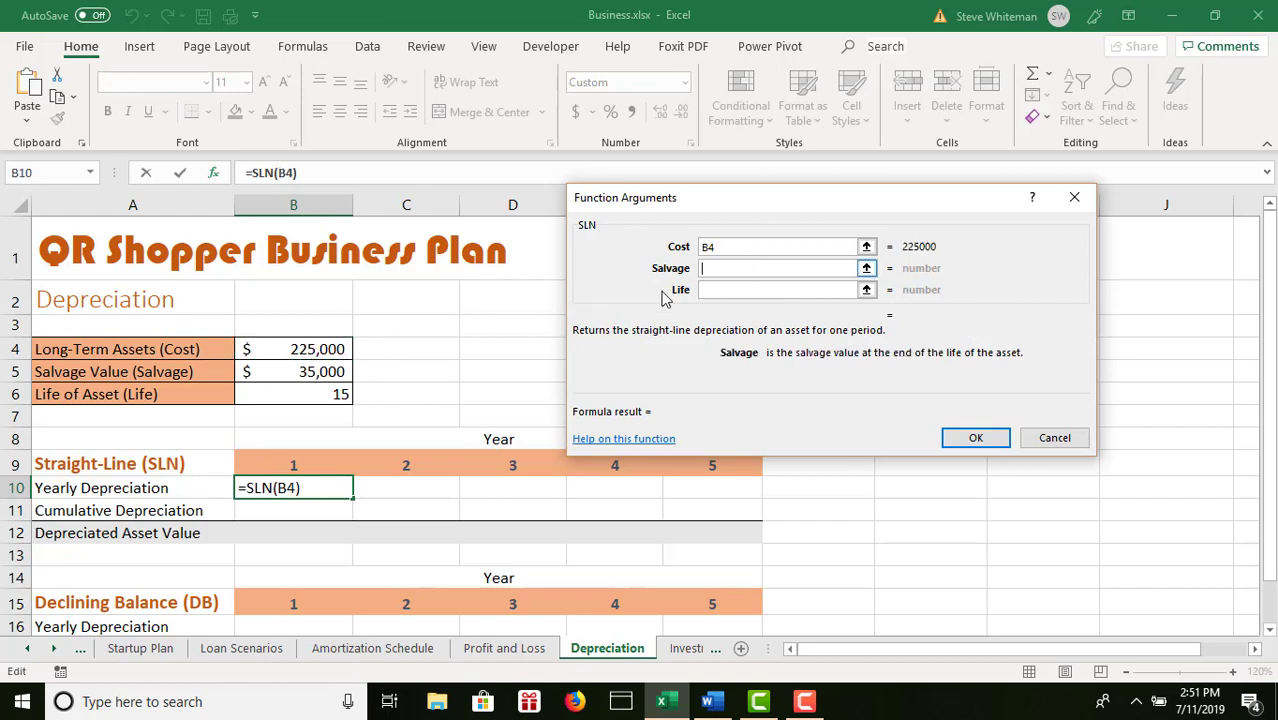
pyautogui.click(312, 371)
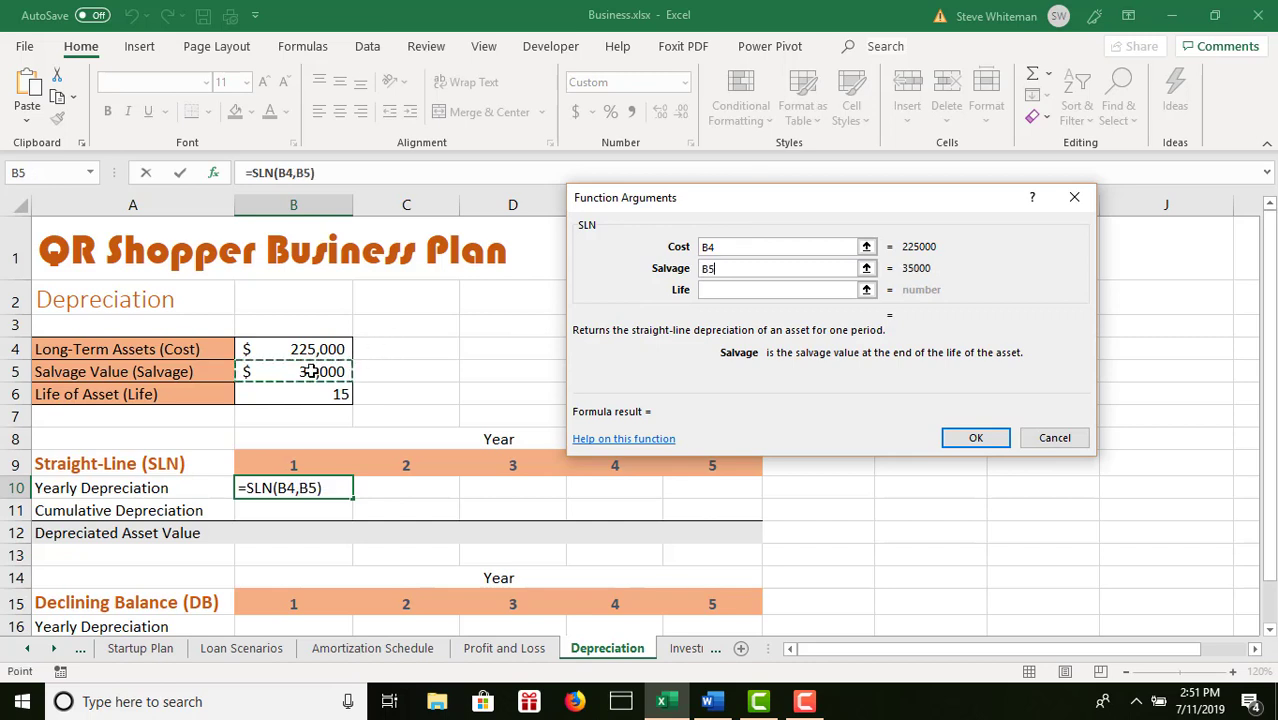
pyautogui.click(725, 290)
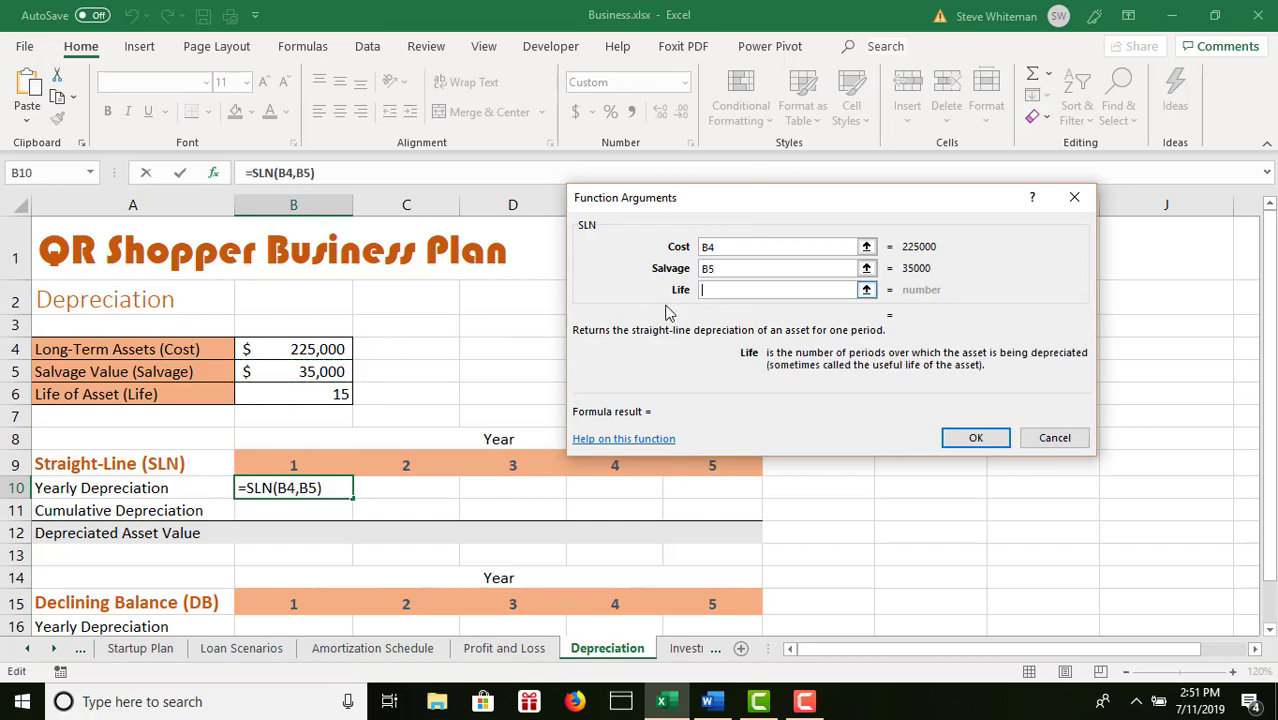
pyautogui.click(337, 394)
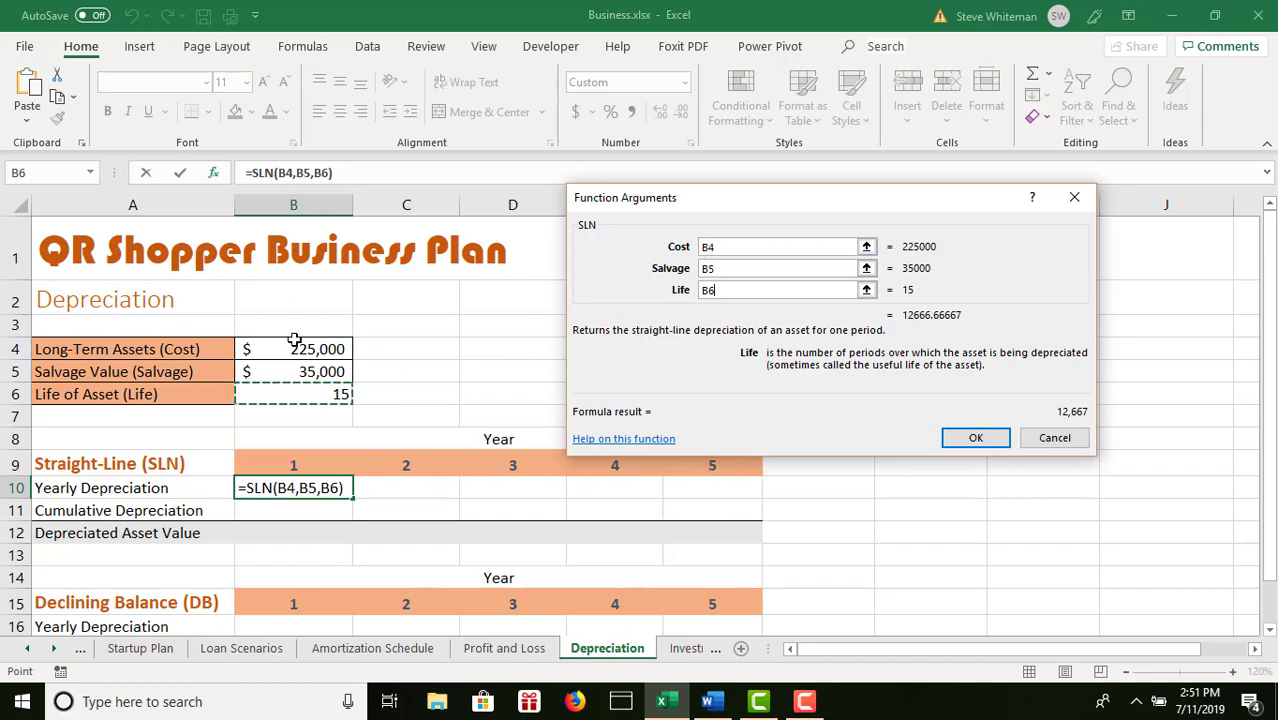
# - Make the references absolute ($B$4, $B$5, $B$6) and confirm, giving 12,667
pyautogui.click(707, 248)
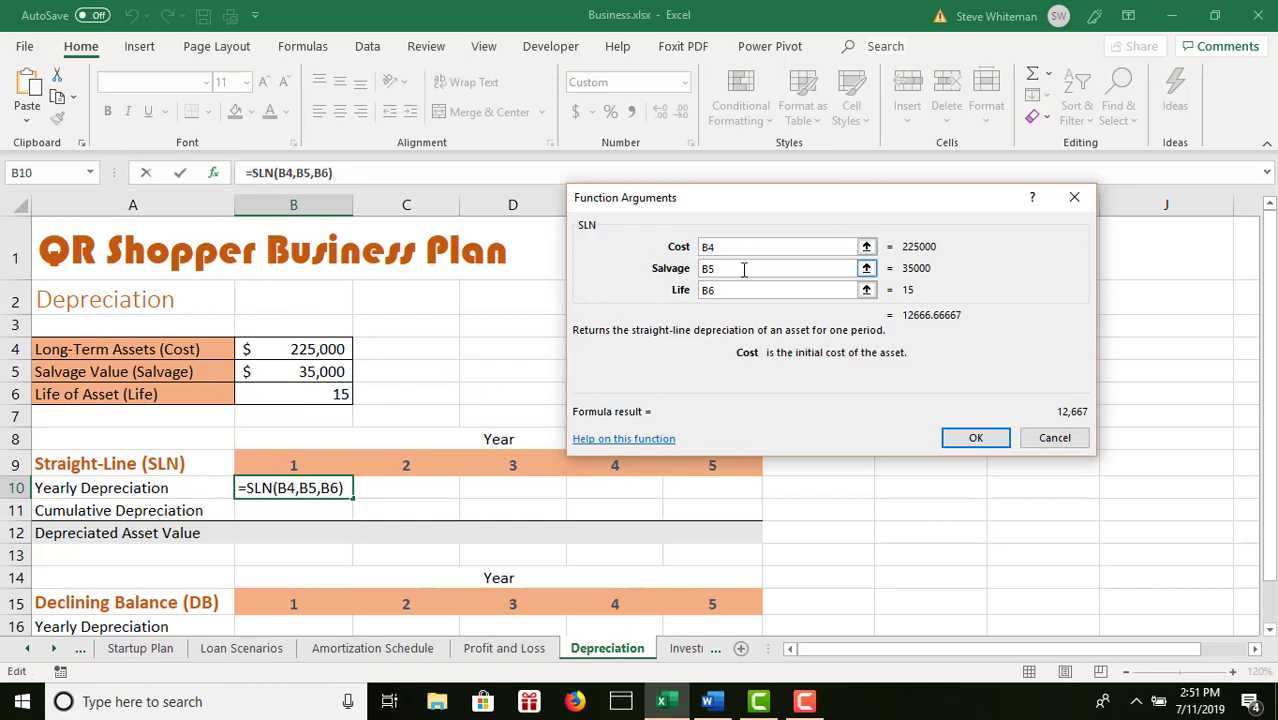
pyautogui.write('$')
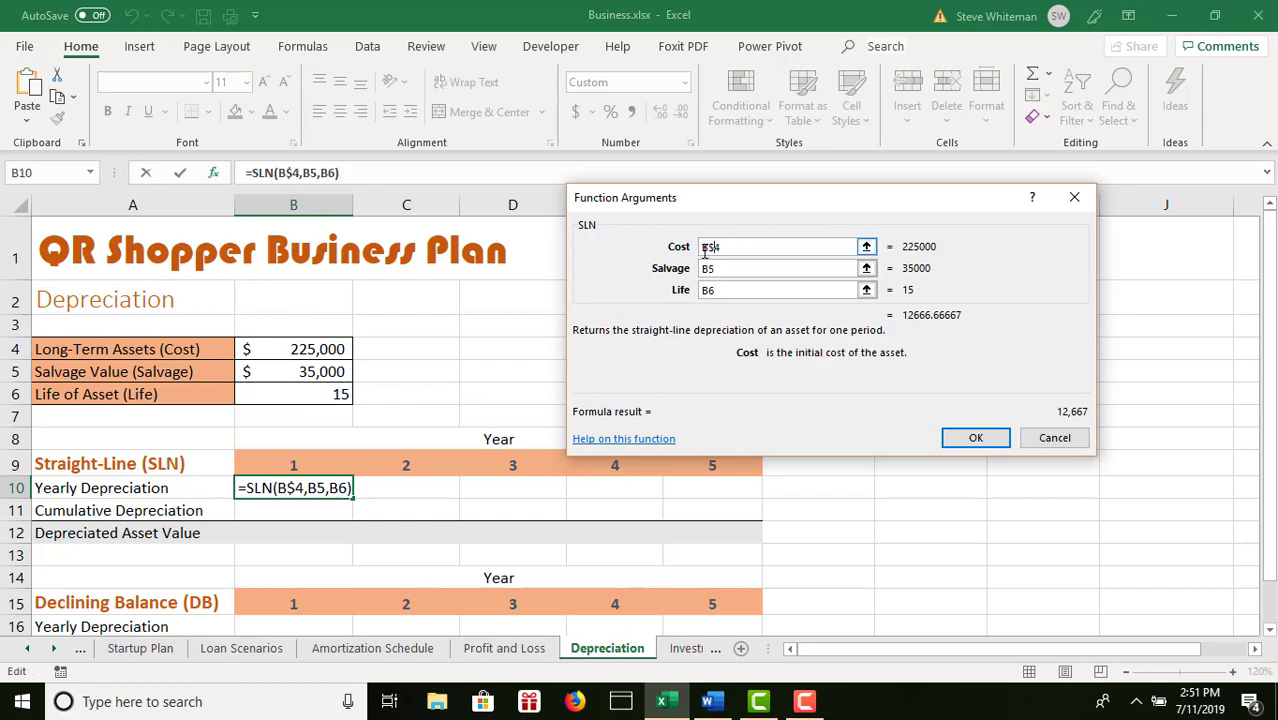
pyautogui.click(702, 248)
pyautogui.write('$')
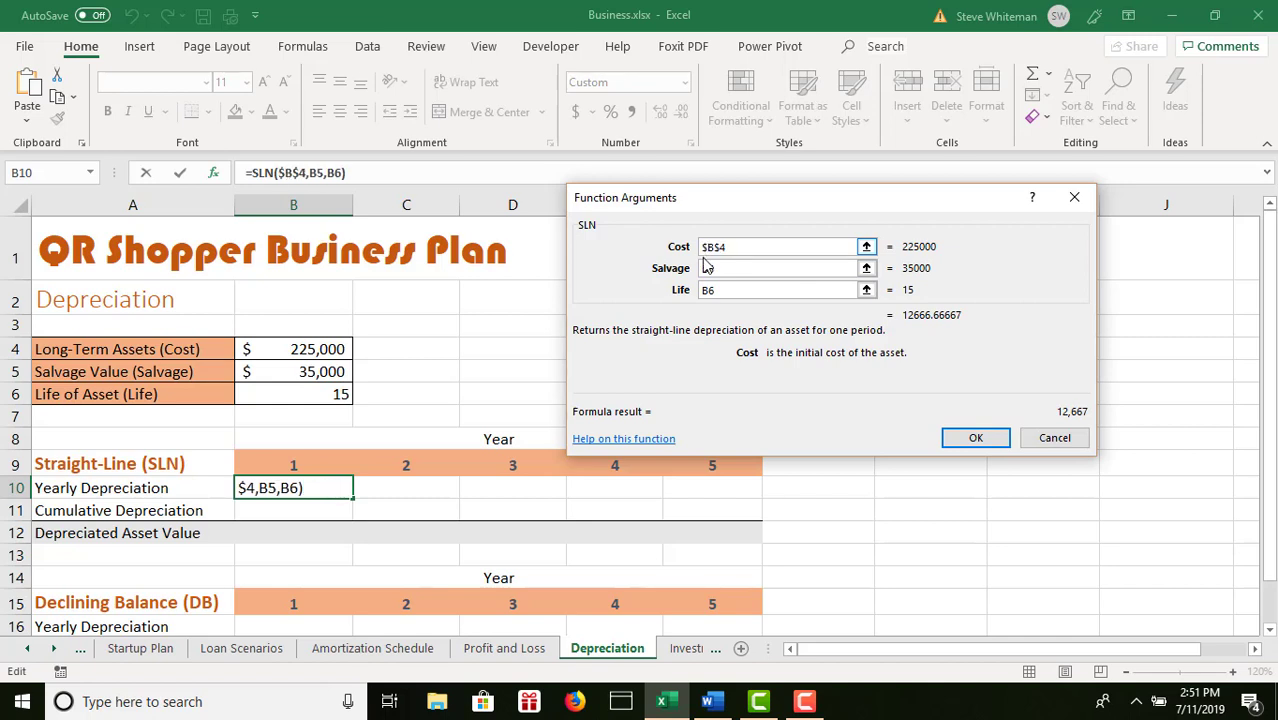
pyautogui.click(704, 266)
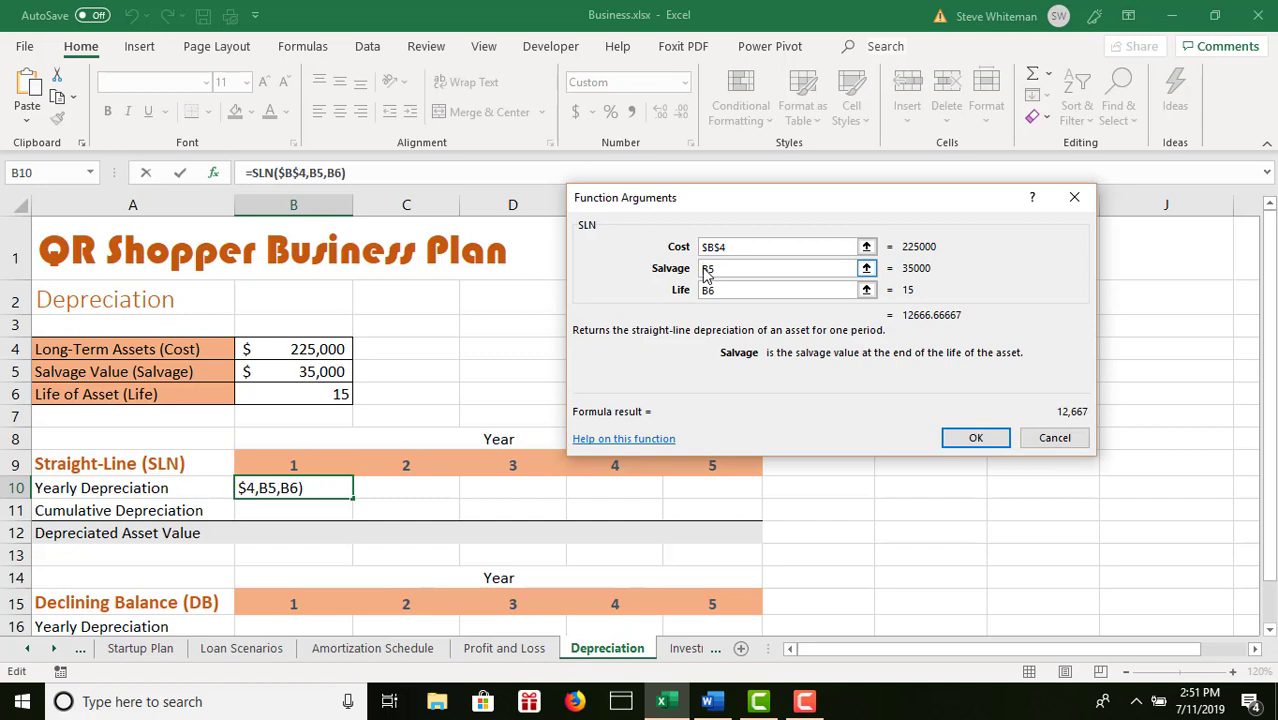
pyautogui.write('$')
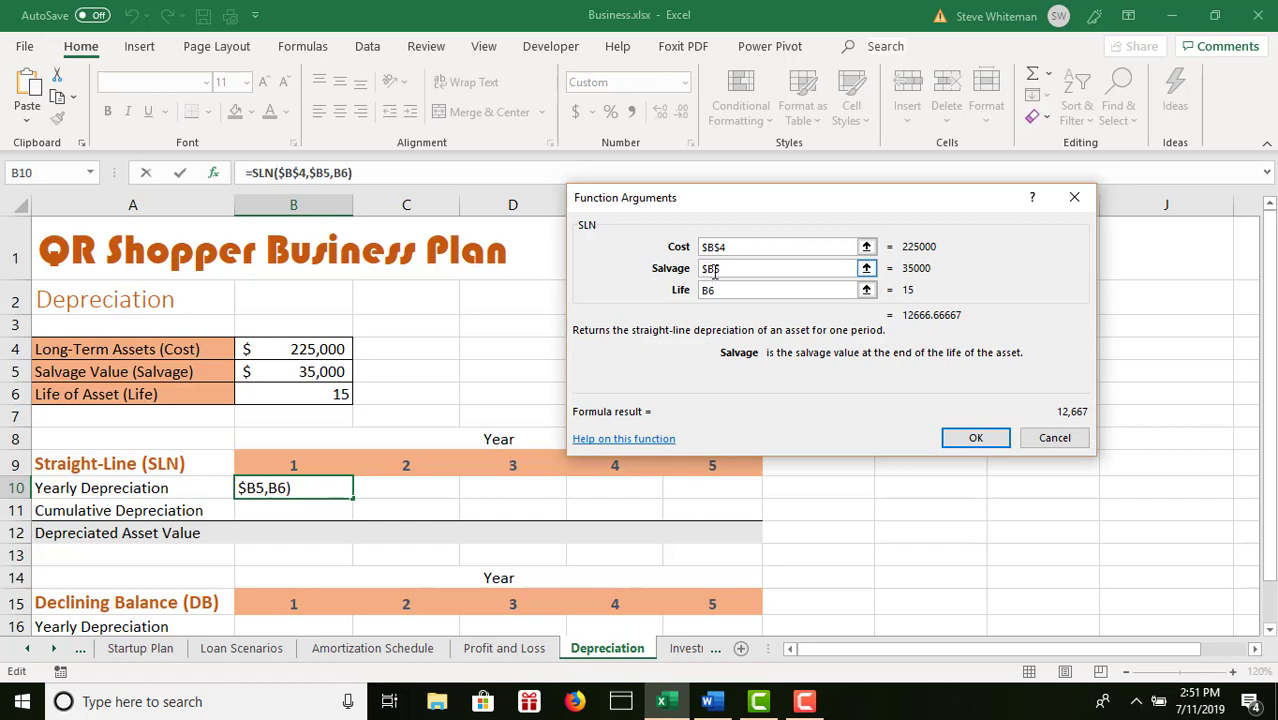
pyautogui.click(716, 268)
pyautogui.write('$')
pyautogui.click(706, 289)
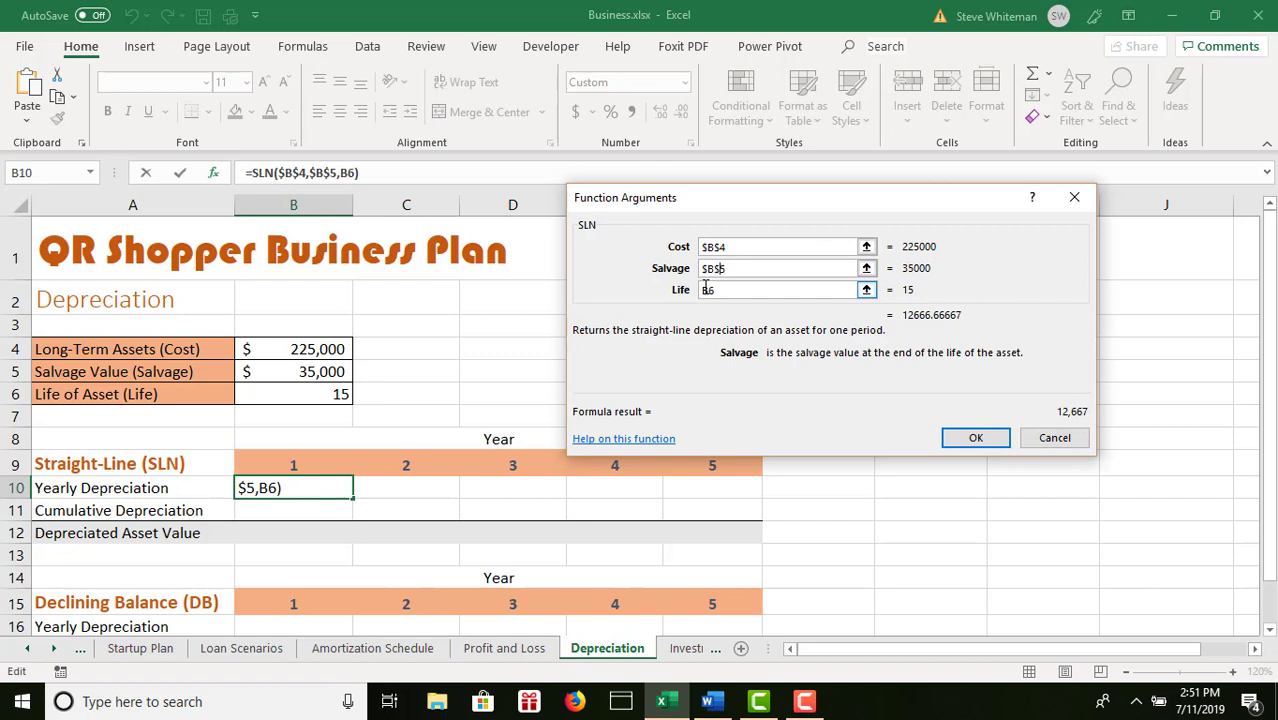
pyautogui.click(706, 289)
pyautogui.write('$')
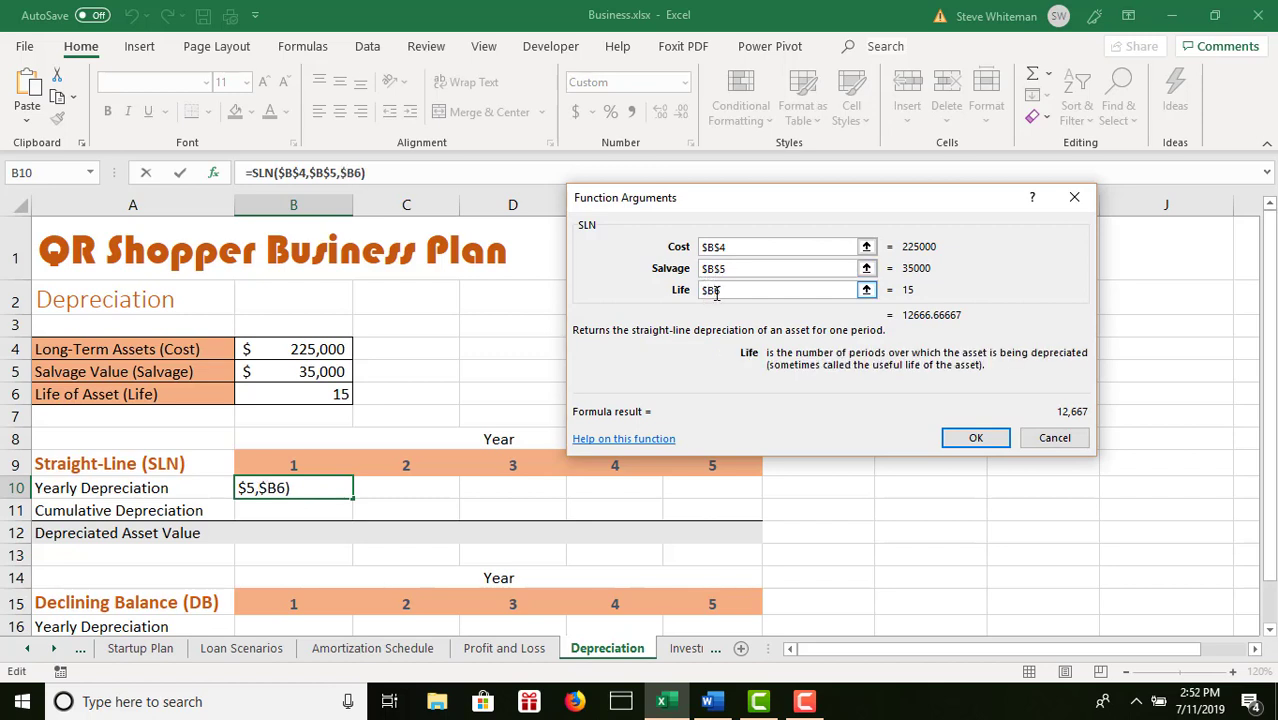
pyautogui.click(716, 290)
pyautogui.write('$')
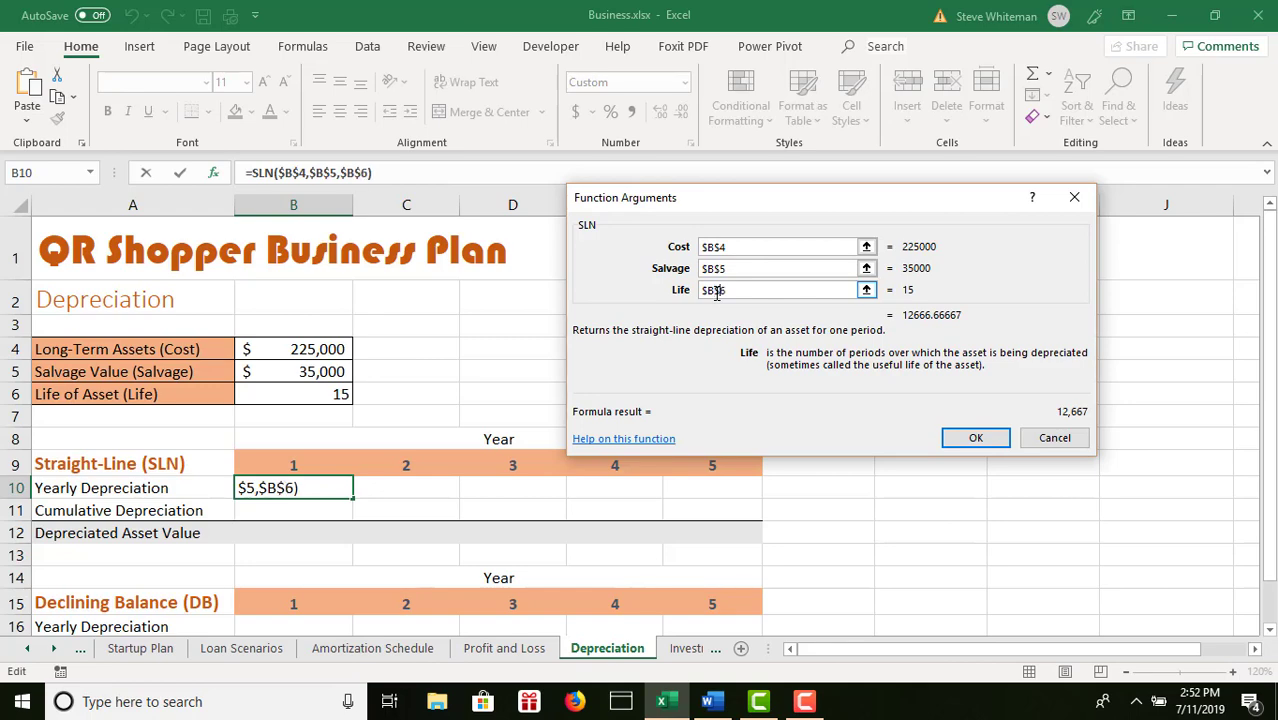
pyautogui.click(970, 441)
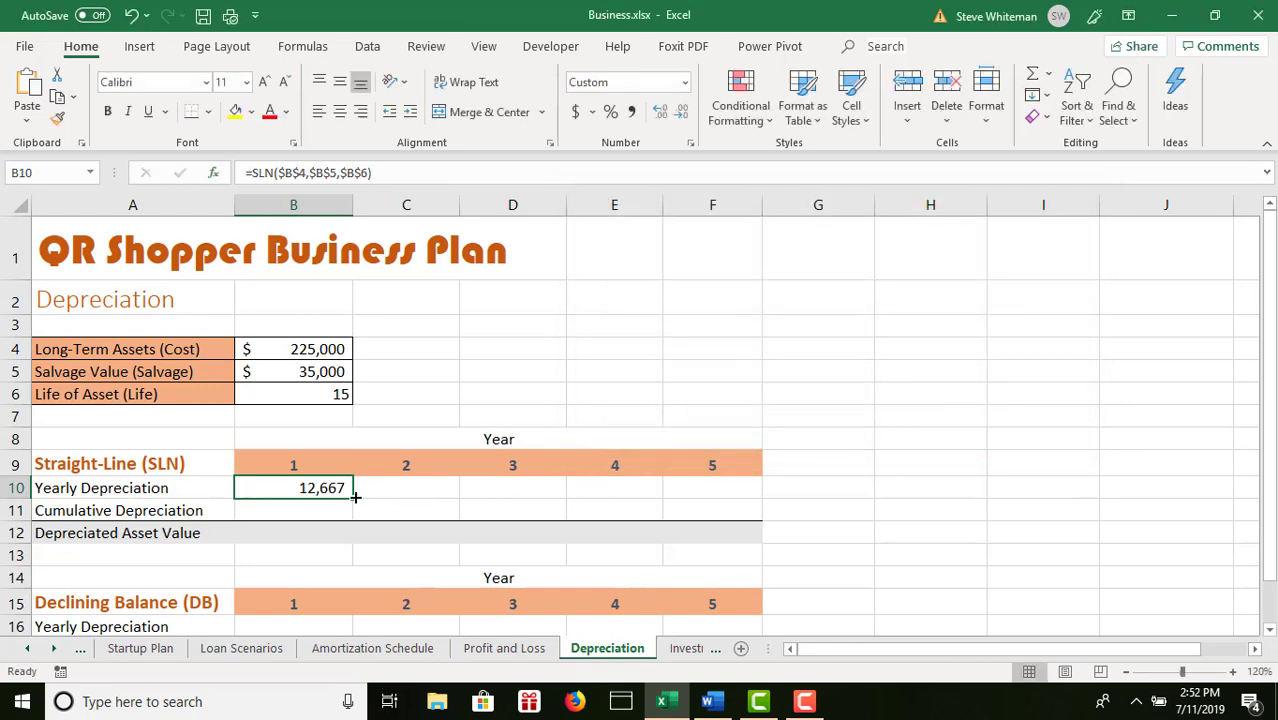
# - Copy the 12,667 yearly depreciation from B10 across to F10 for years 2–5
pyautogui.moveTo(354, 497); pyautogui.dragTo(728, 498)
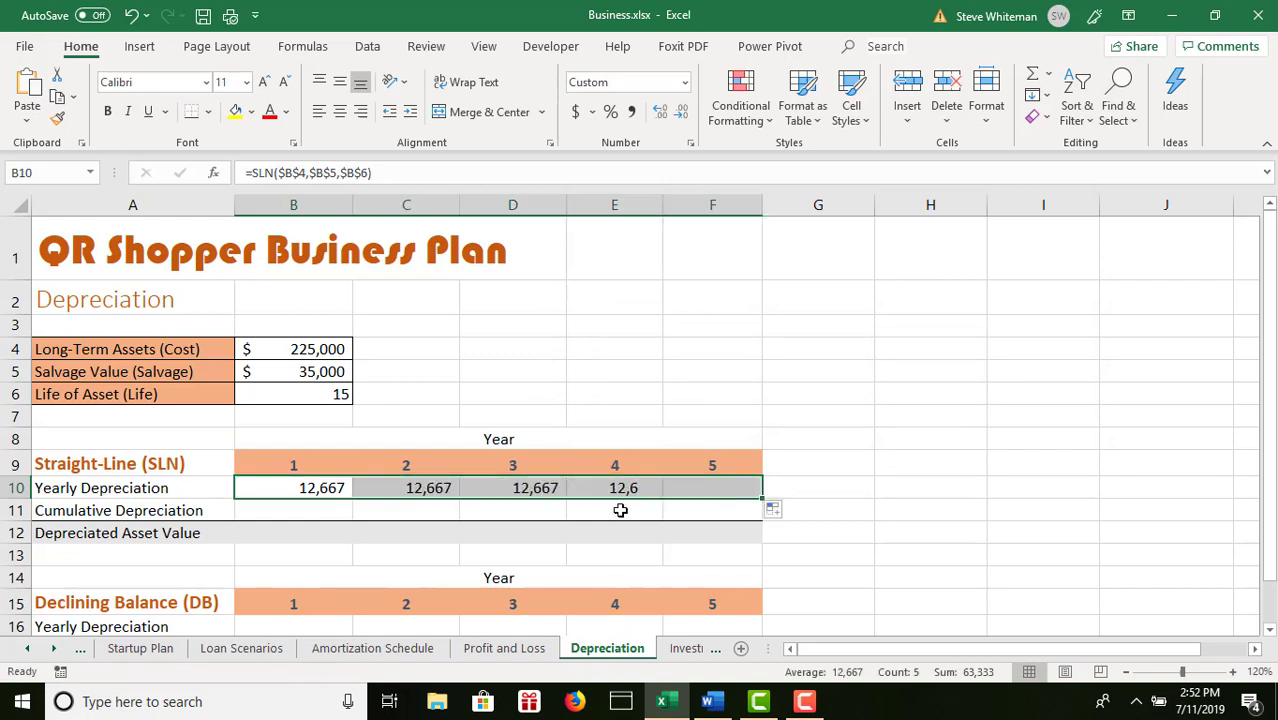
pyautogui.click(299, 511)
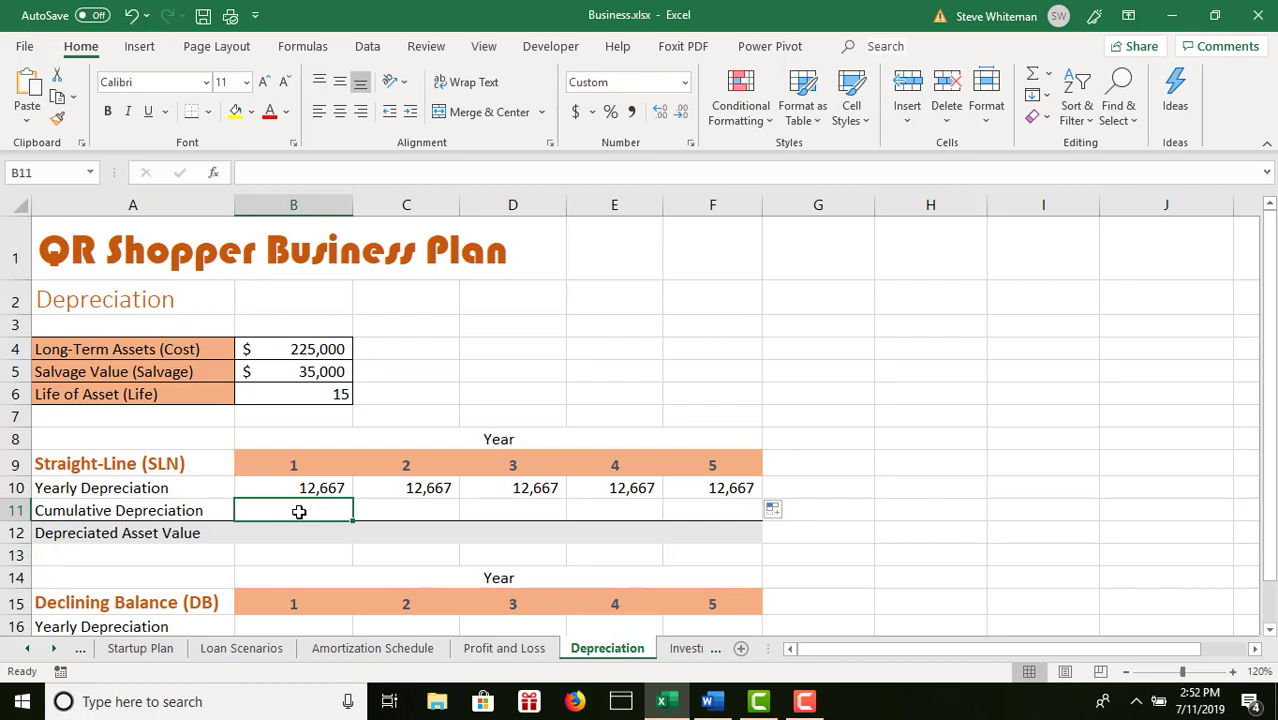
# - Set year 1 cumulative depreciation to =B10 and year 2 to =B11+C10
pyautogui.write('=')
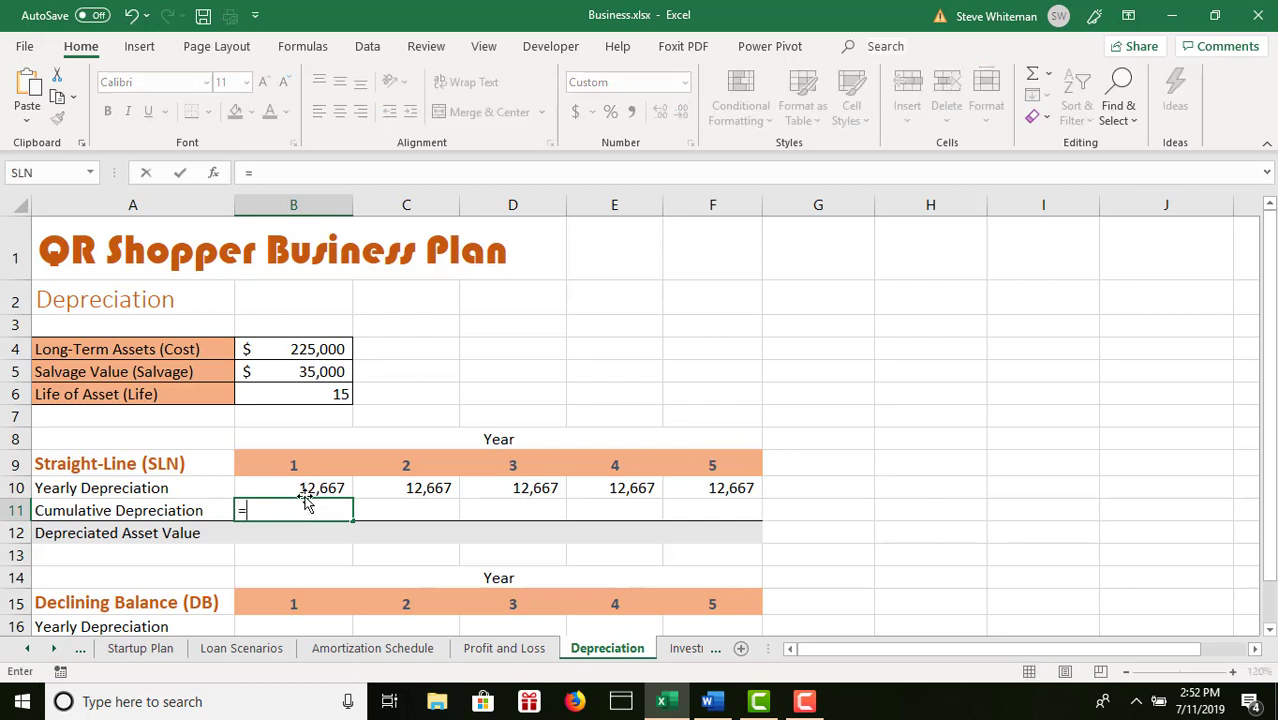
pyautogui.click(322, 487)
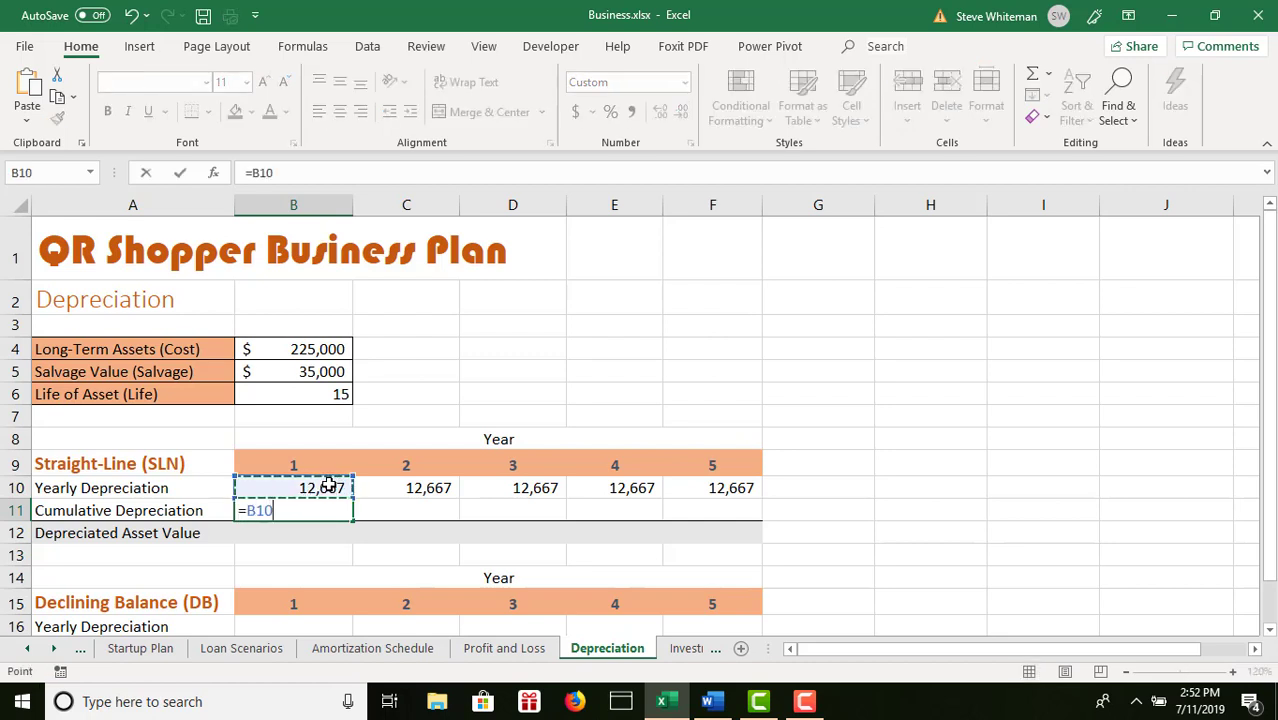
pyautogui.press('Return')
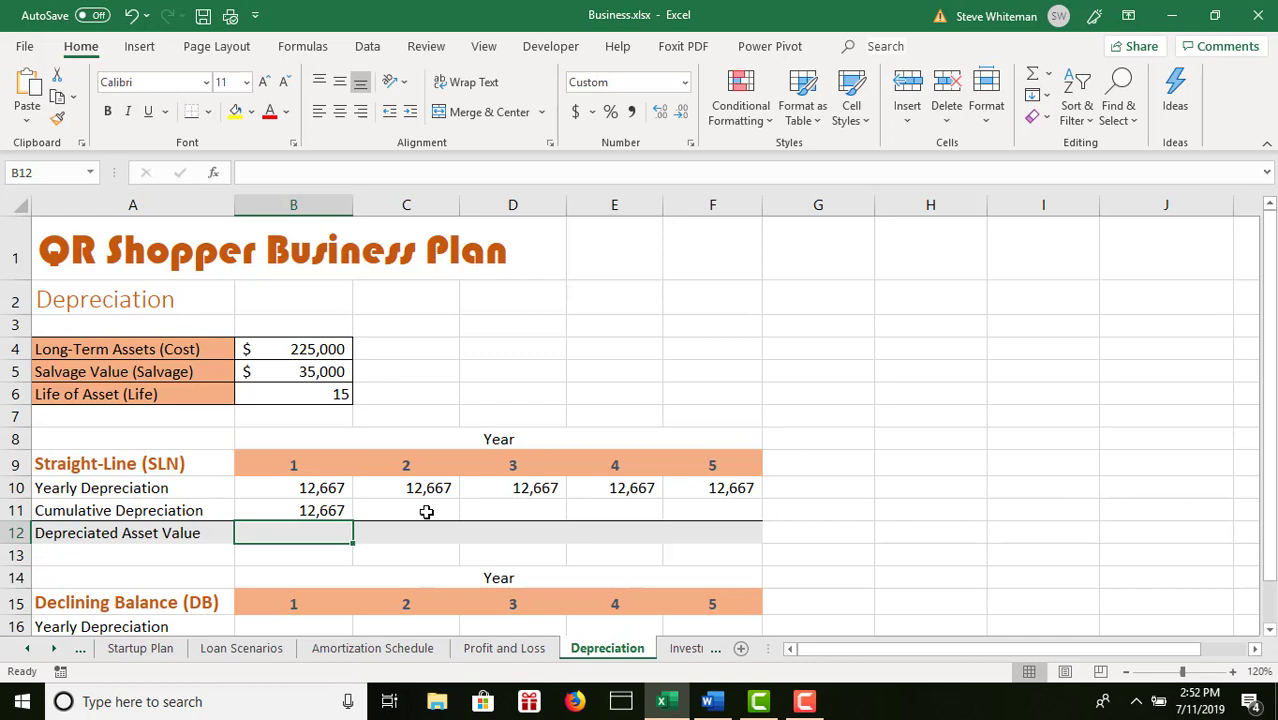
pyautogui.click(426, 511)
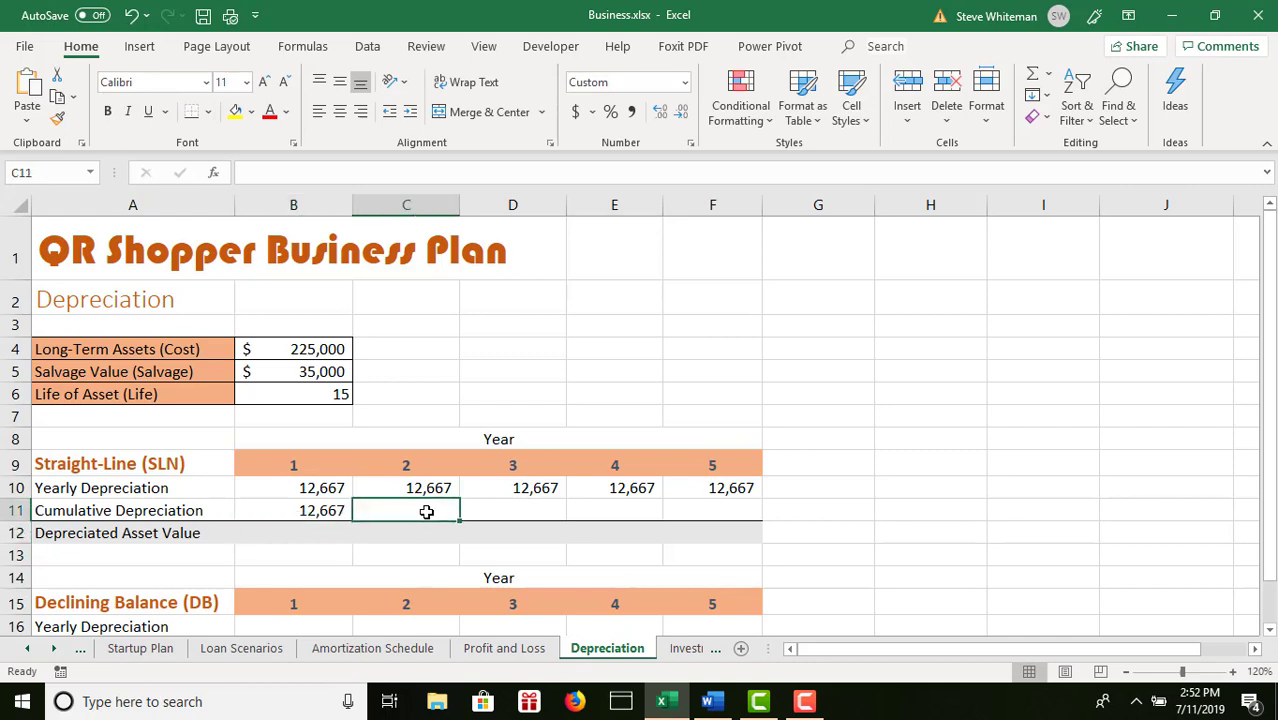
pyautogui.write('=')
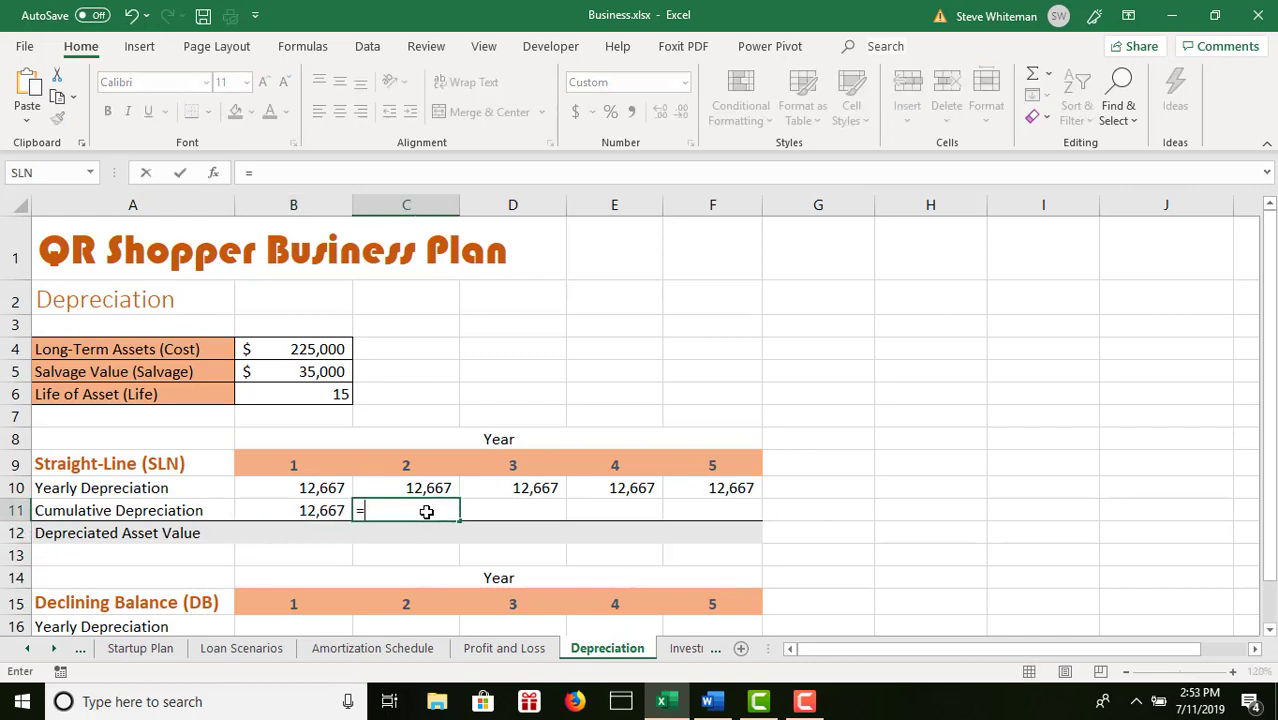
pyautogui.click(318, 511)
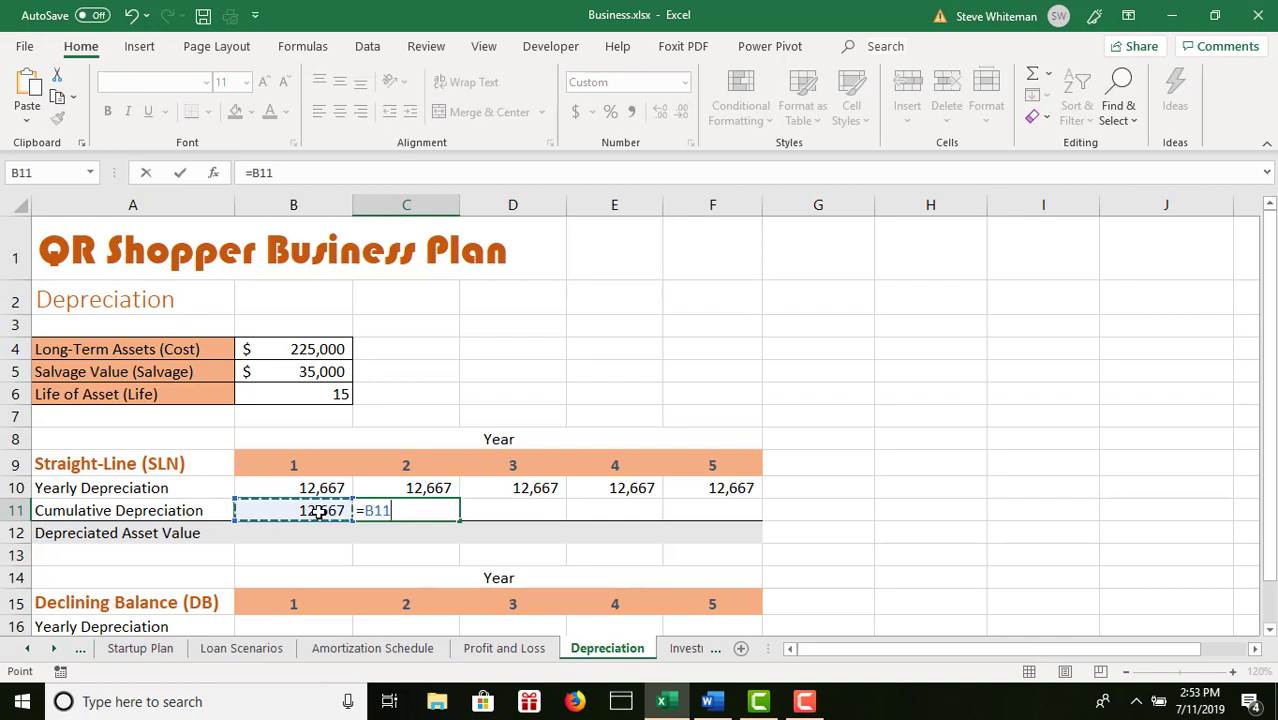
pyautogui.write('+')
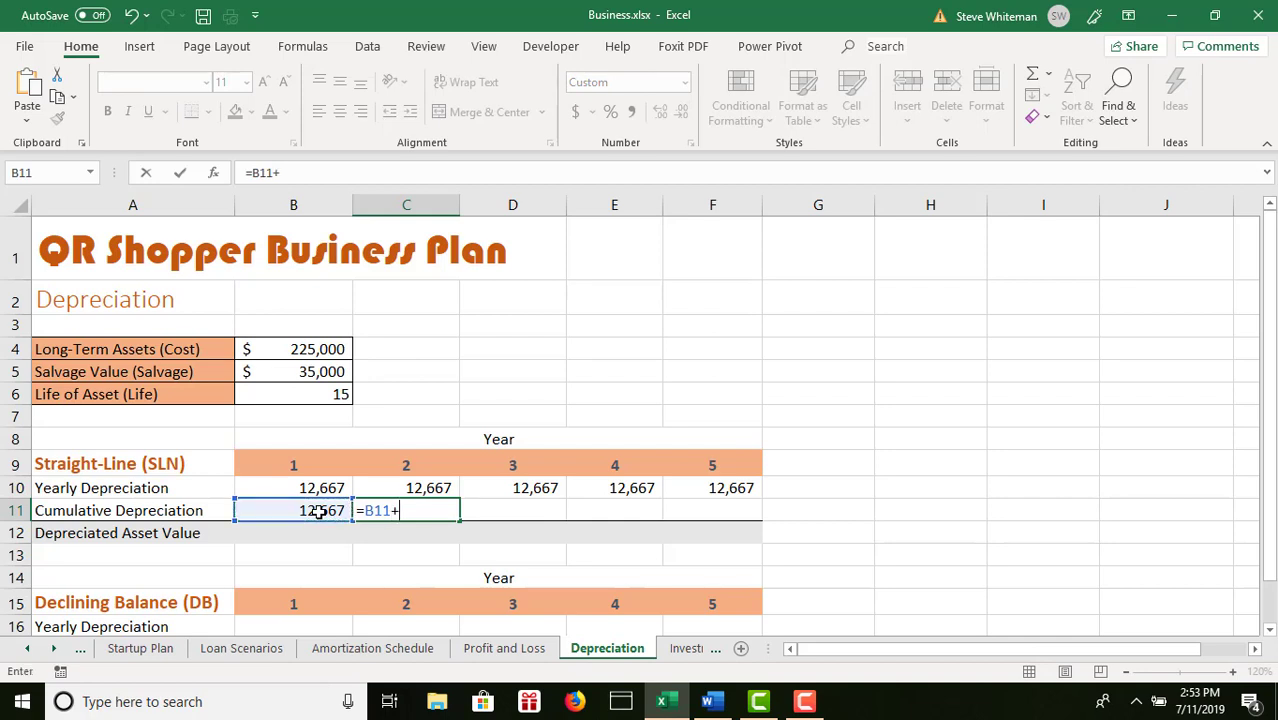
pyautogui.click(430, 481)
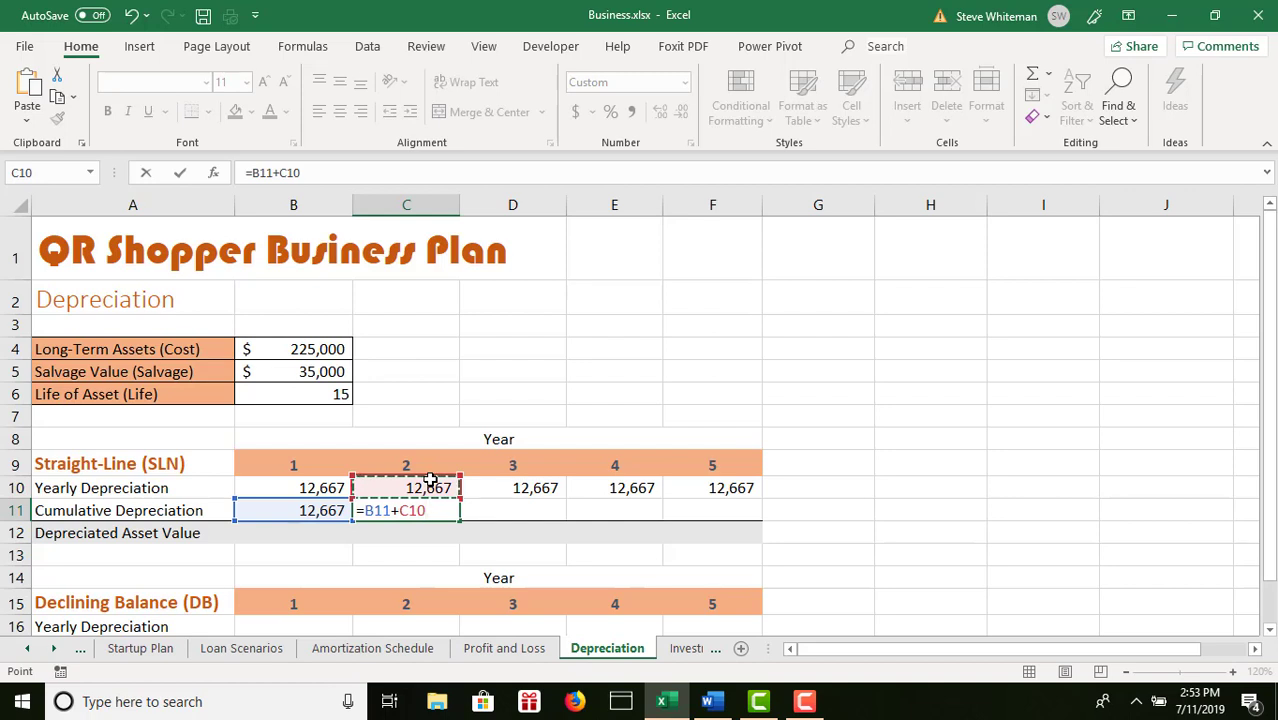
pyautogui.press('Return')
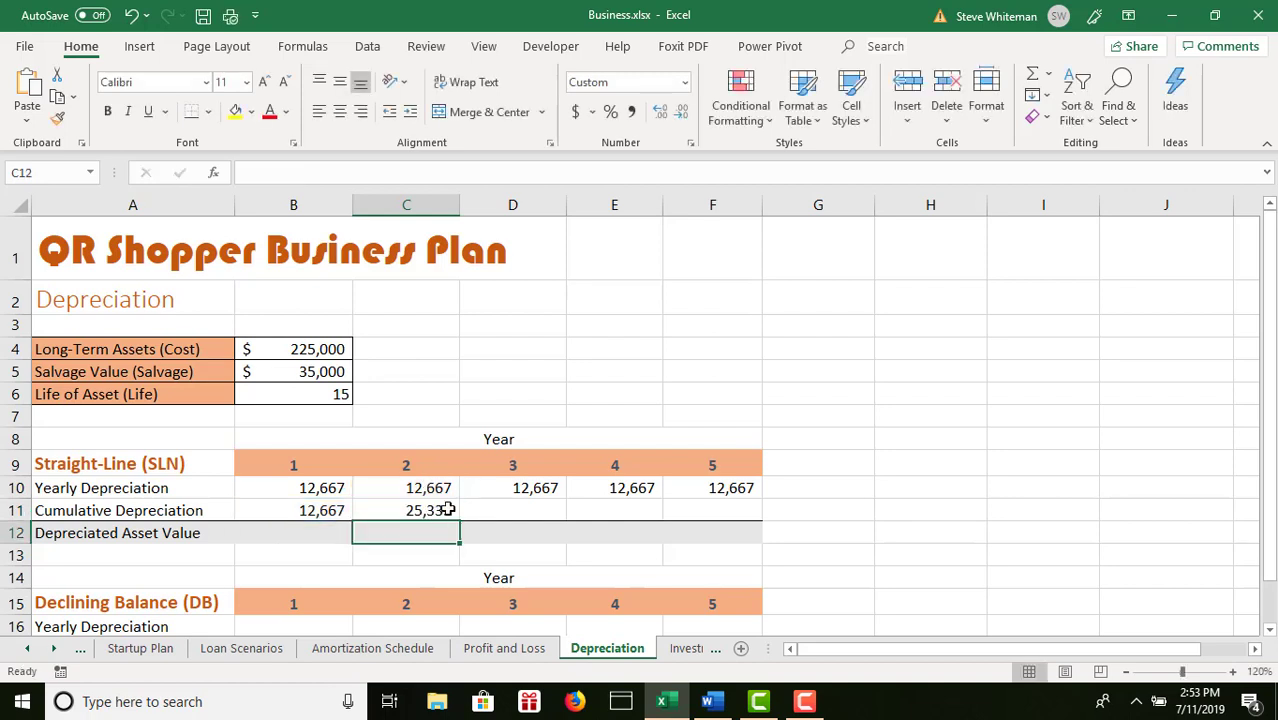
# - Fill the cumulative formula across to F11, reaching 63,333 in year 5
pyautogui.click(447, 510)
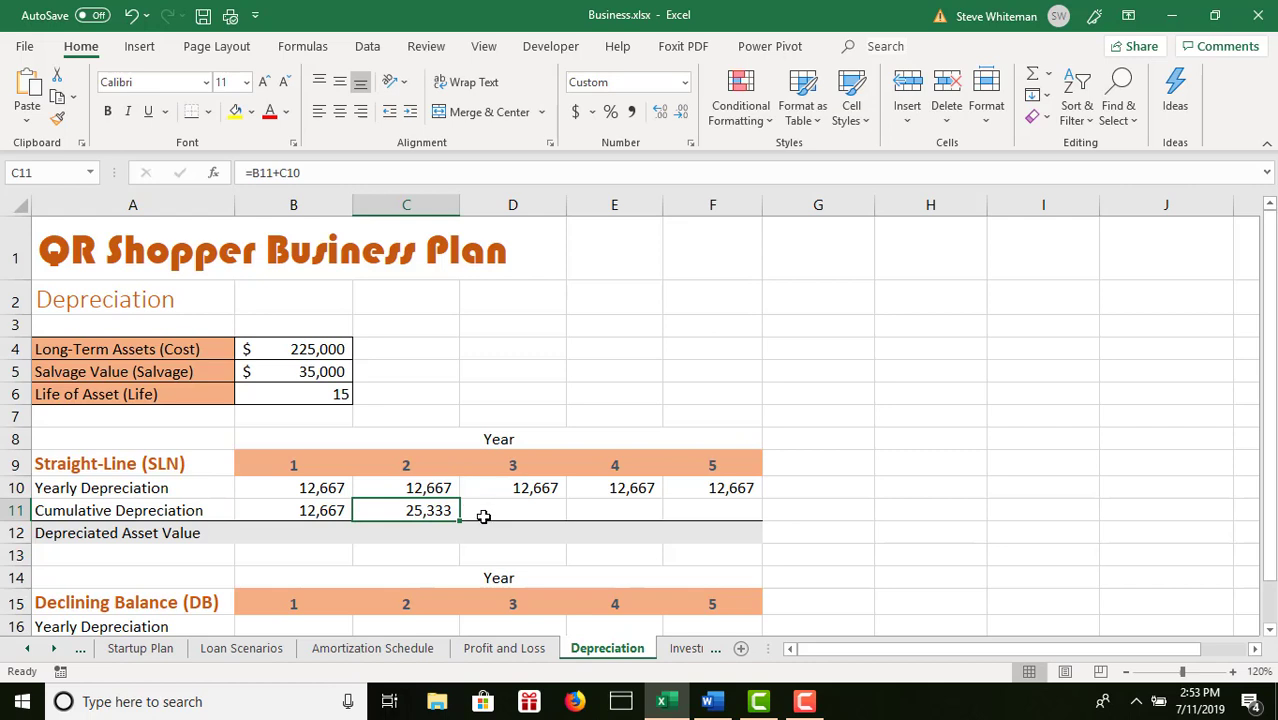
pyautogui.moveTo(459, 515); pyautogui.dragTo(736, 510)
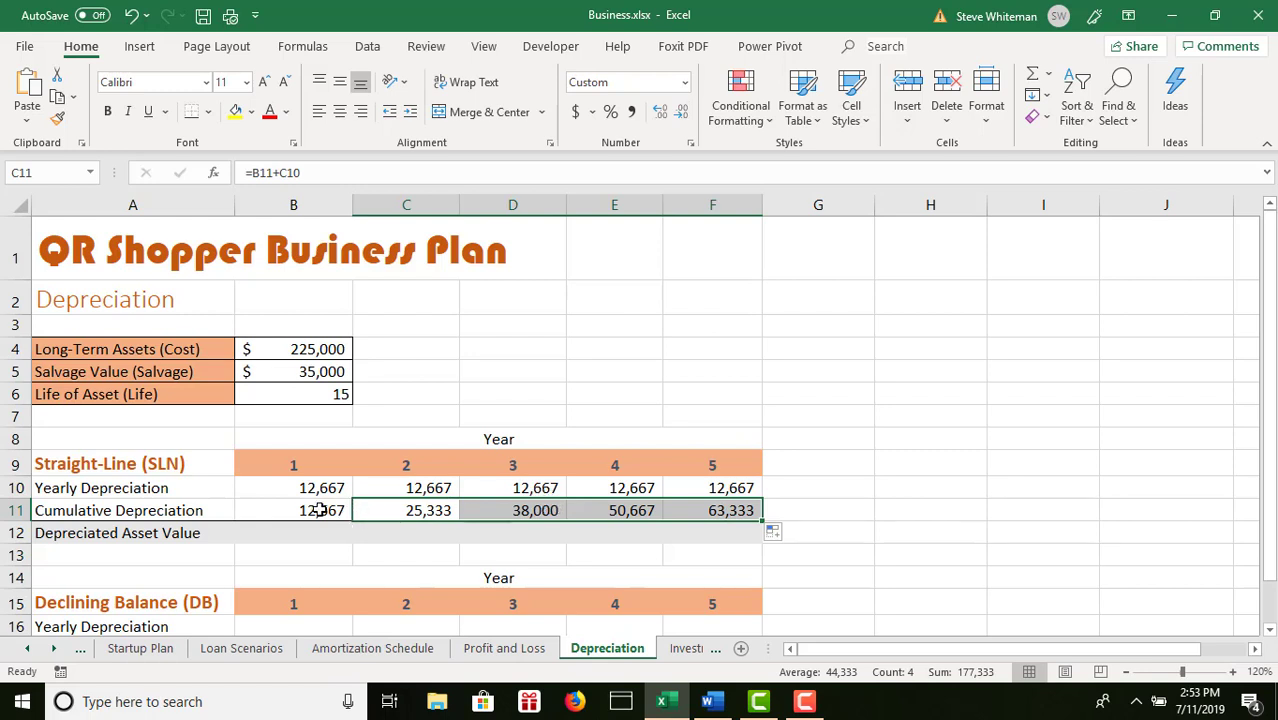
pyautogui.click(318, 510)
pyautogui.click(323, 535)
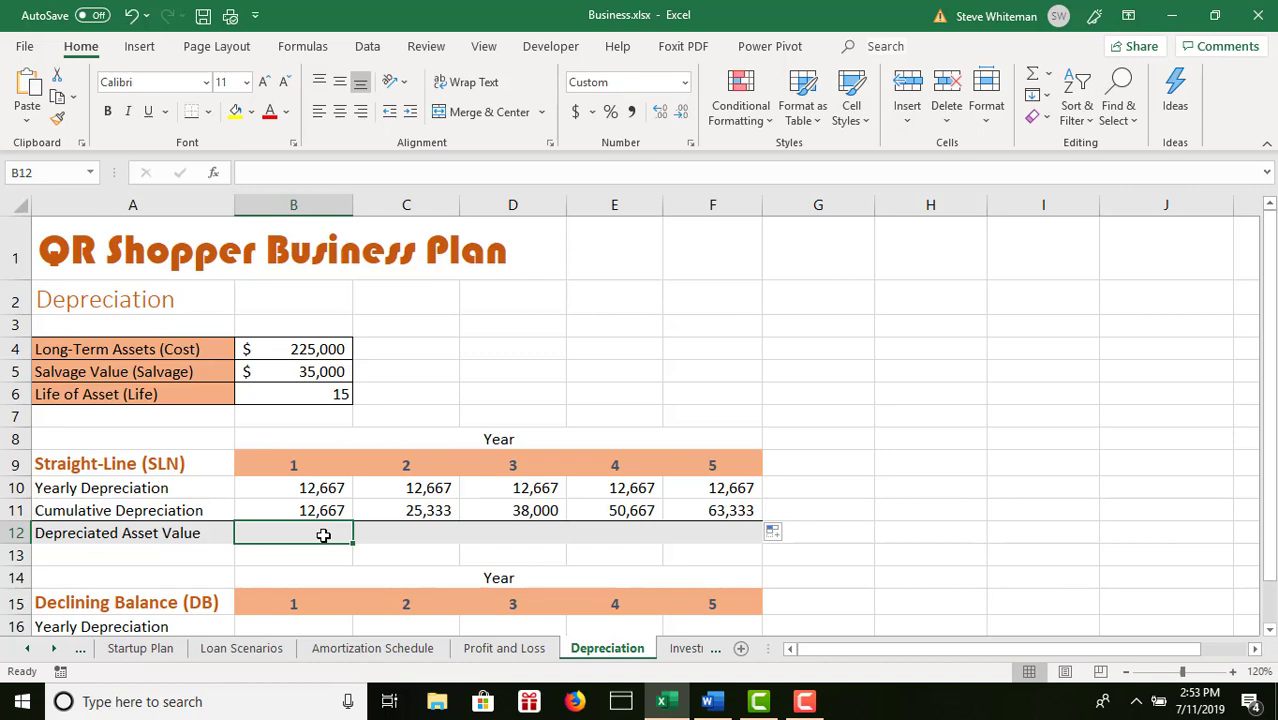
# - Enter =B4-B11 in B12 so year 1 asset value reads $212,333
pyautogui.write('=')
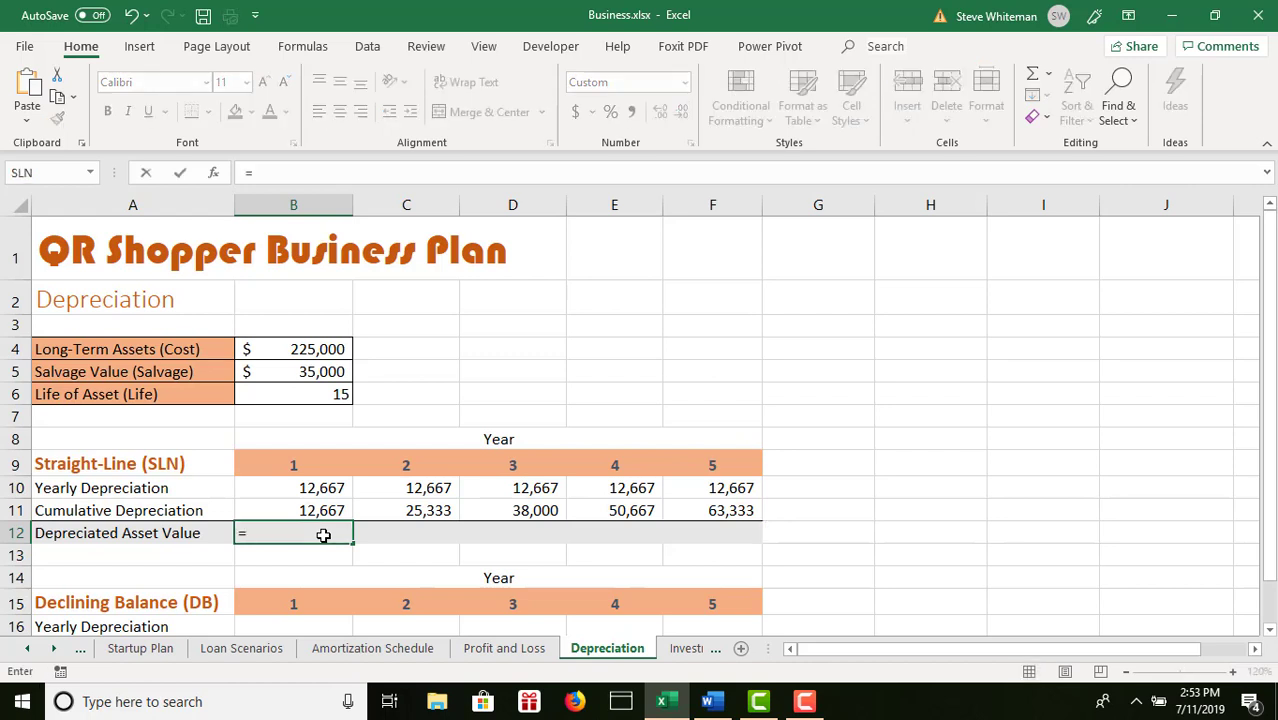
pyautogui.click(316, 354)
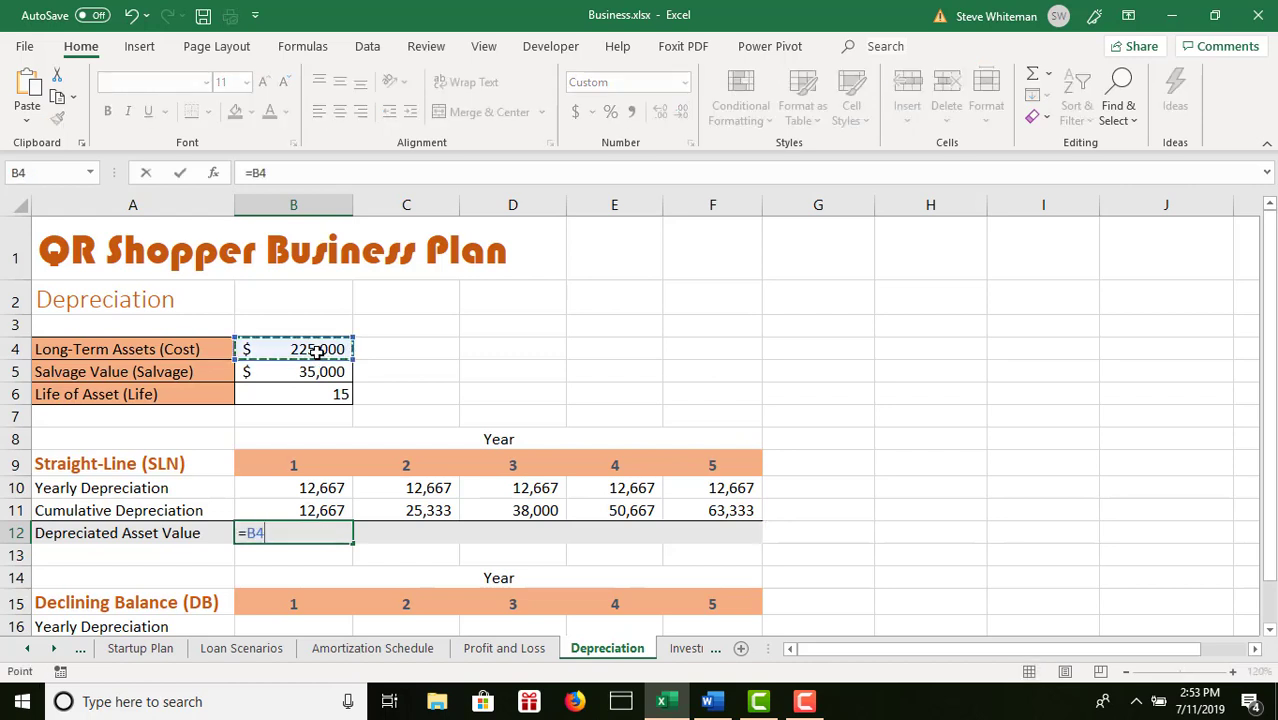
pyautogui.write('-')
pyautogui.click(330, 510)
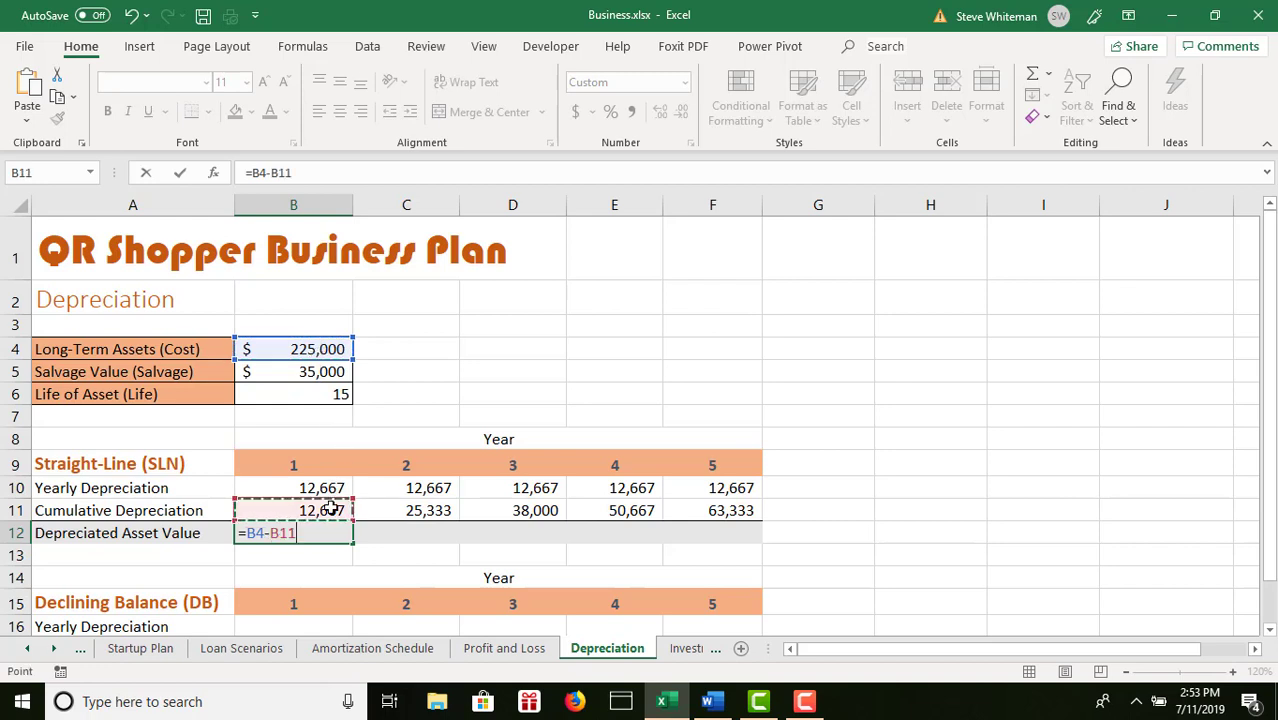
pyautogui.press('Return')
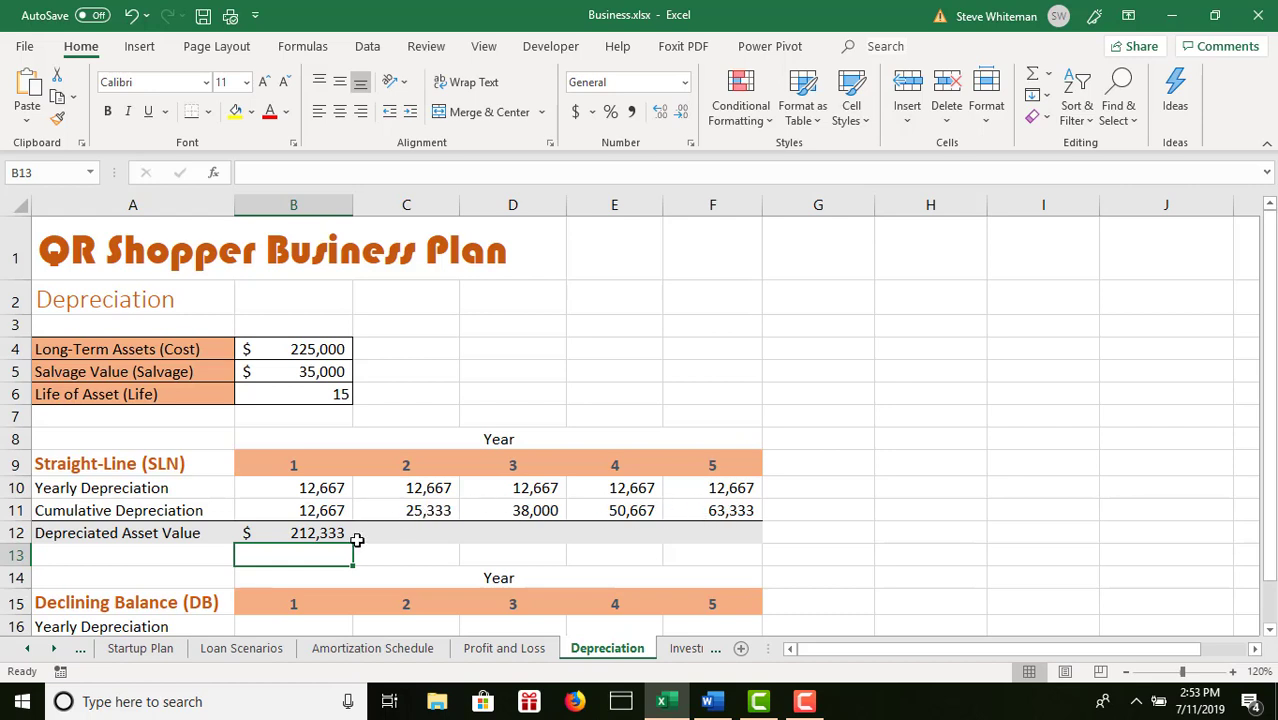
# - Change B12's formula to =$B$4-B11 to lock the cost reference
pyautogui.click(331, 532)
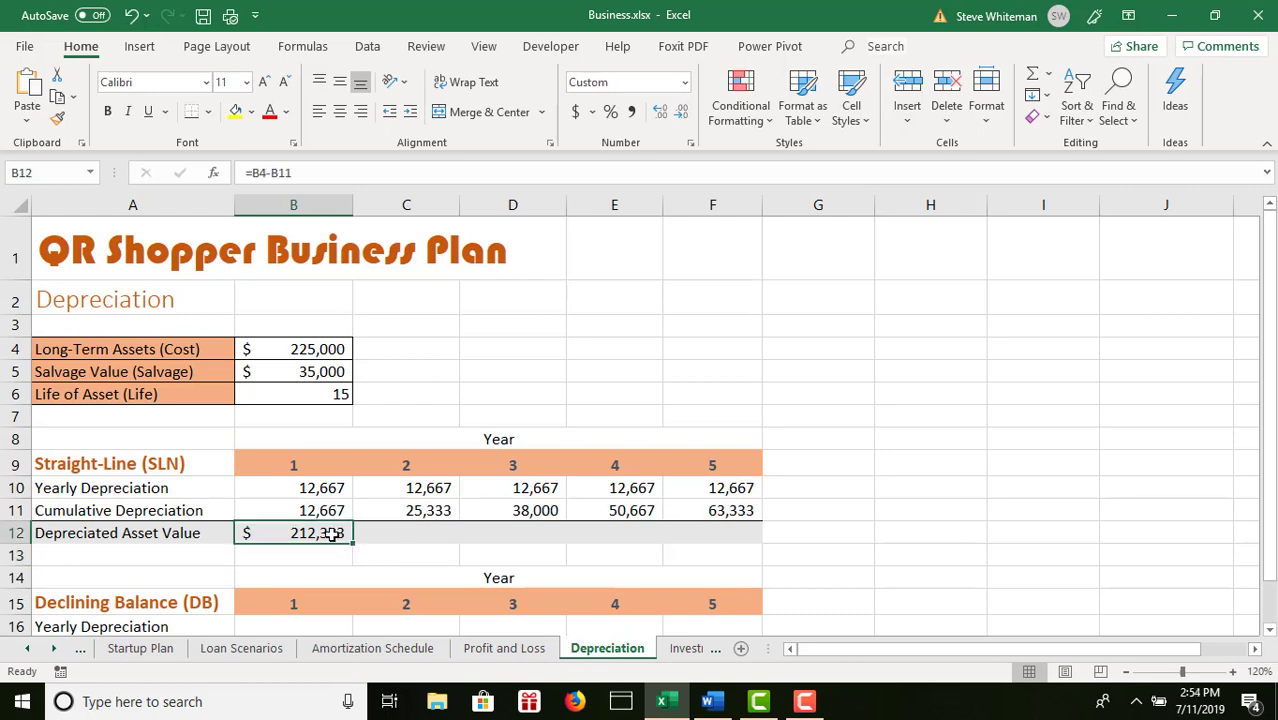
pyautogui.click(256, 173)
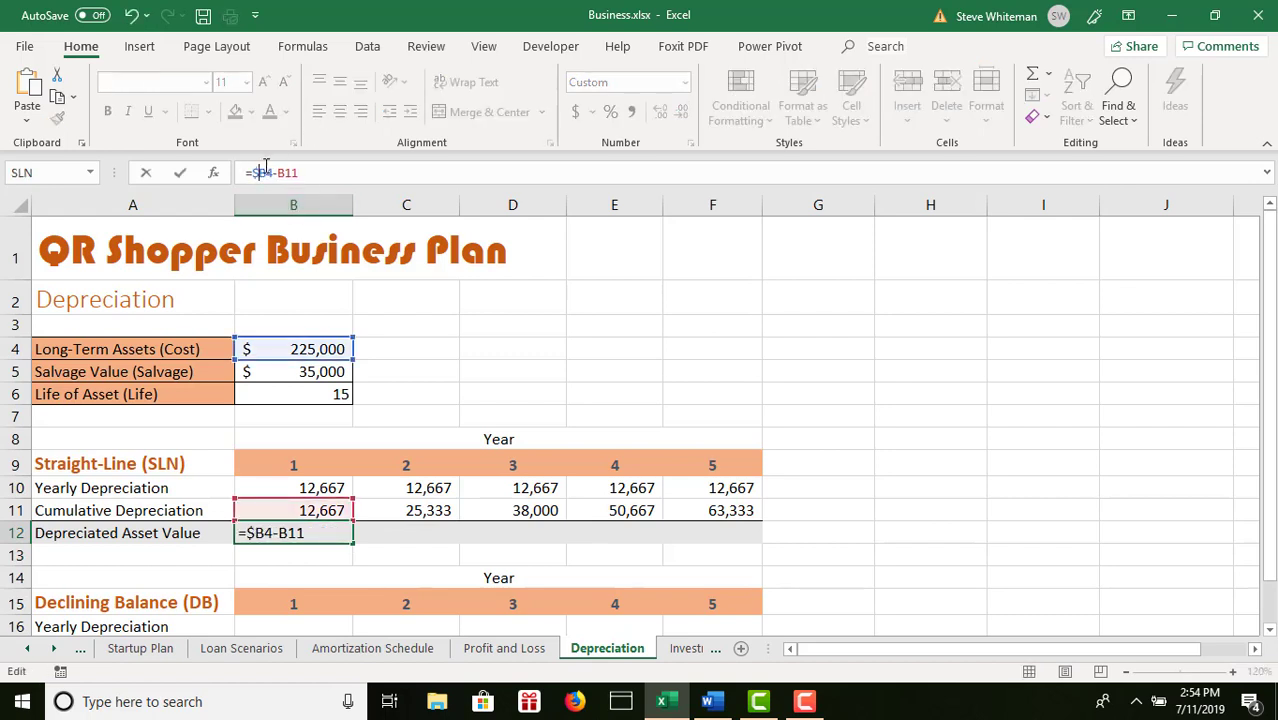
pyautogui.write('$')
pyautogui.write('$')
pyautogui.press('Return')
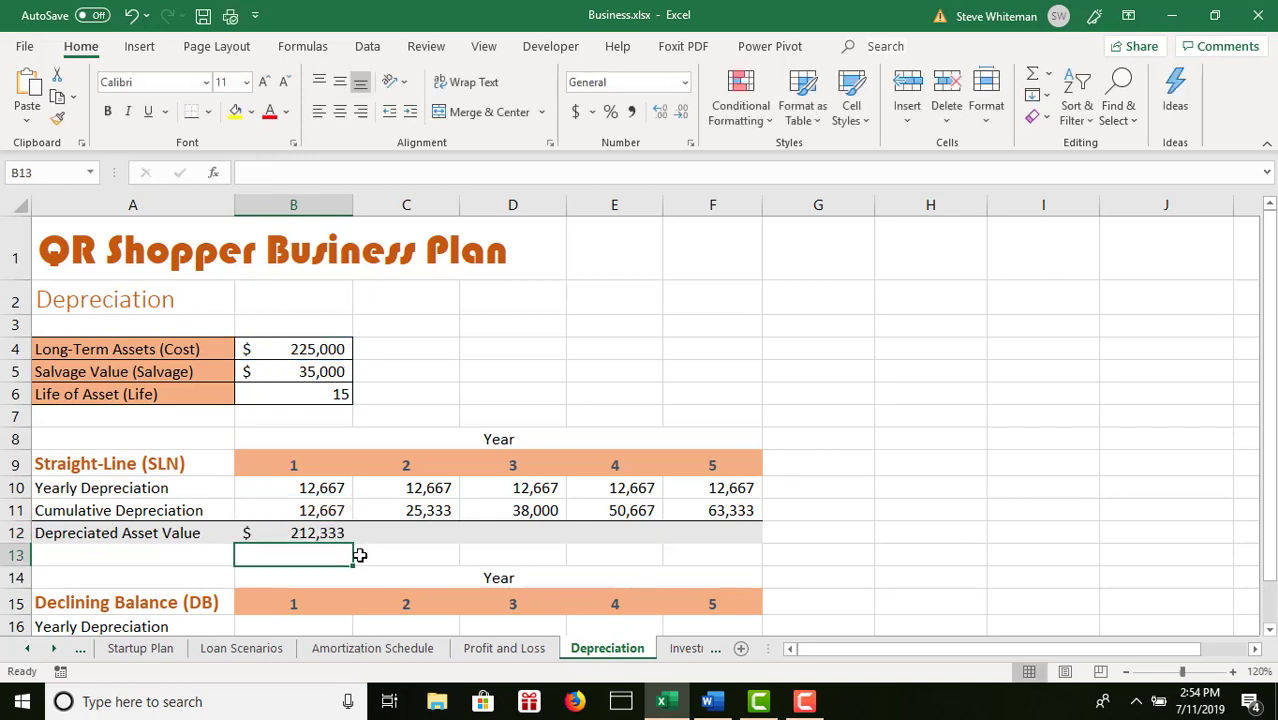
# - Fill the asset value formula across to F12 and check each year, ending at $161,667
pyautogui.click(306, 530)
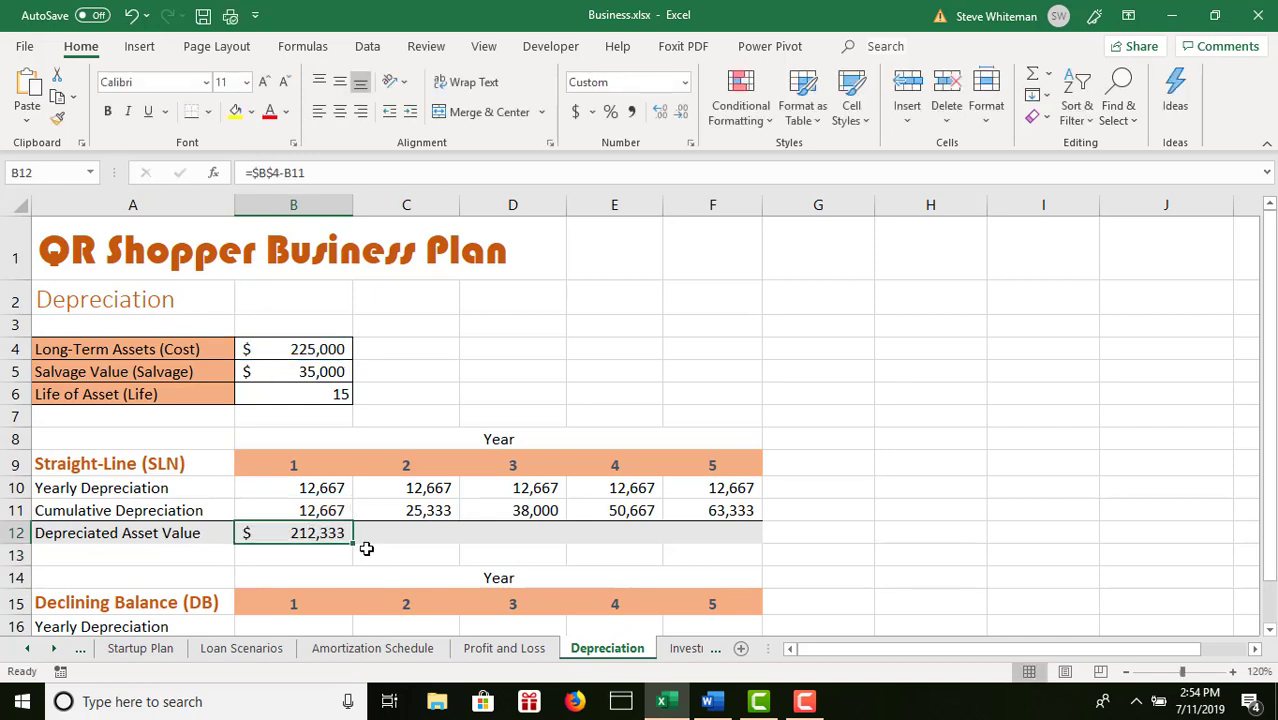
pyautogui.moveTo(354, 542); pyautogui.dragTo(750, 534)
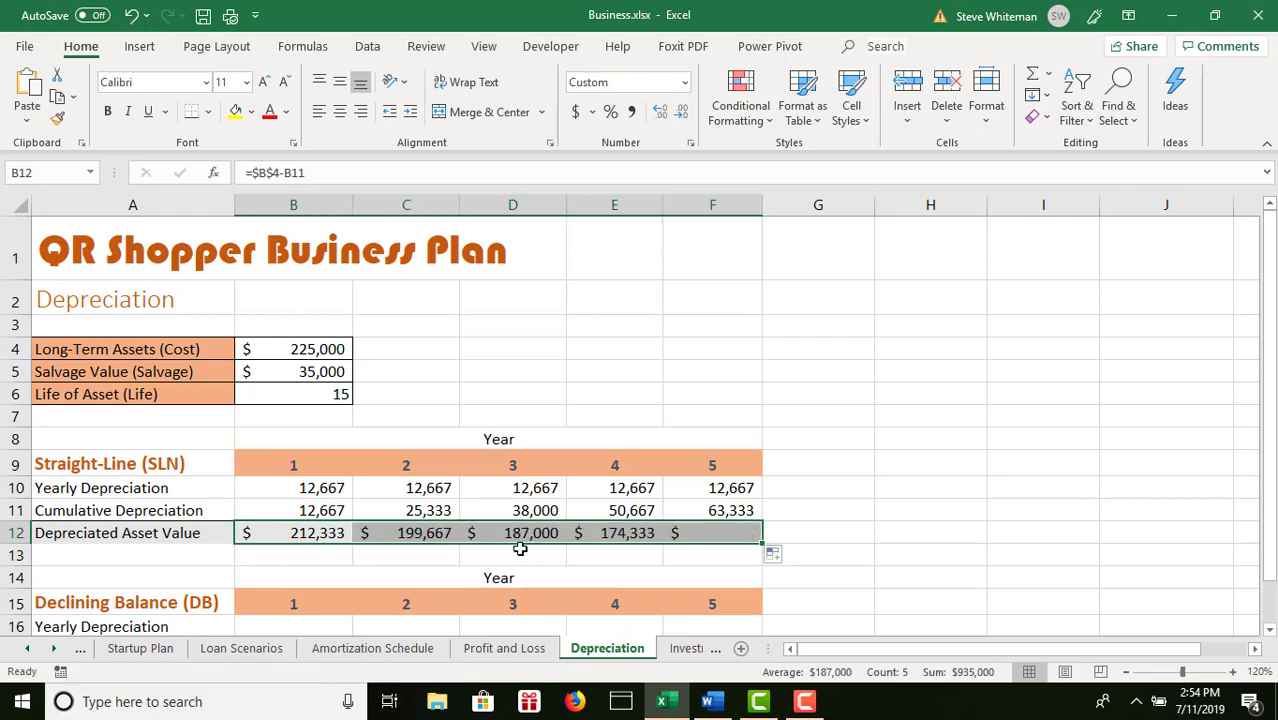
pyautogui.click(414, 526)
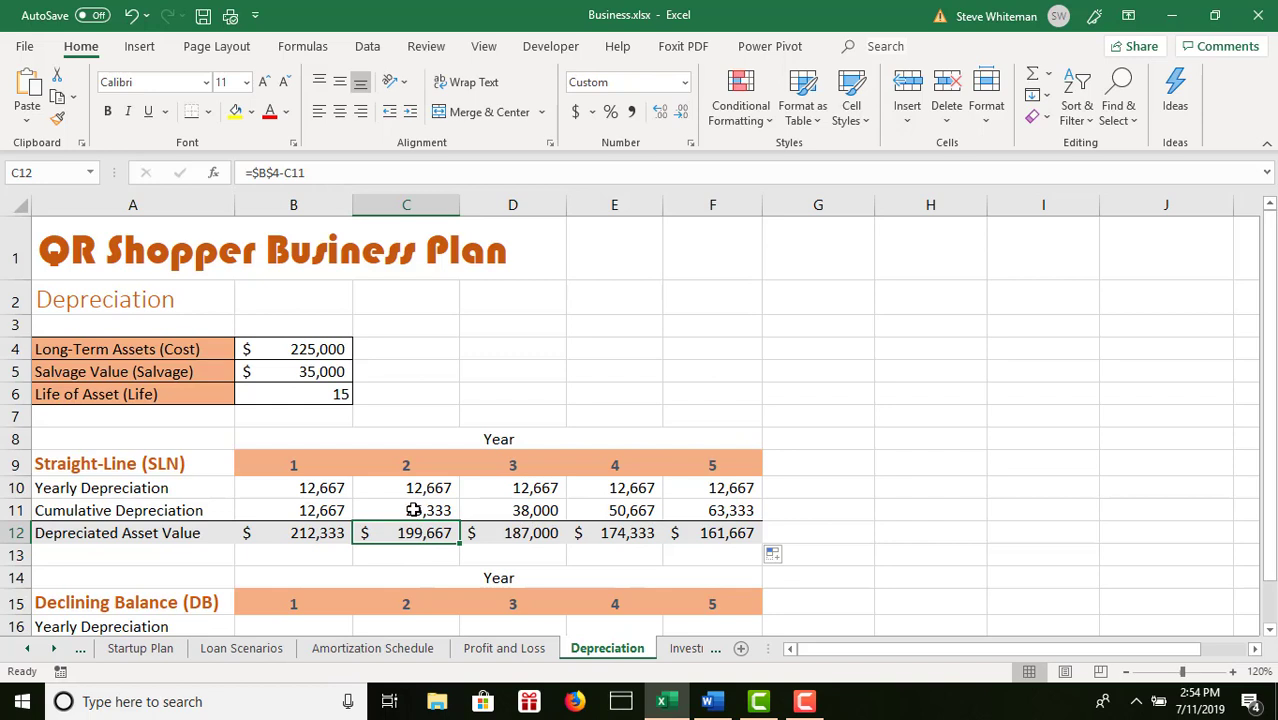
pyautogui.click(536, 531)
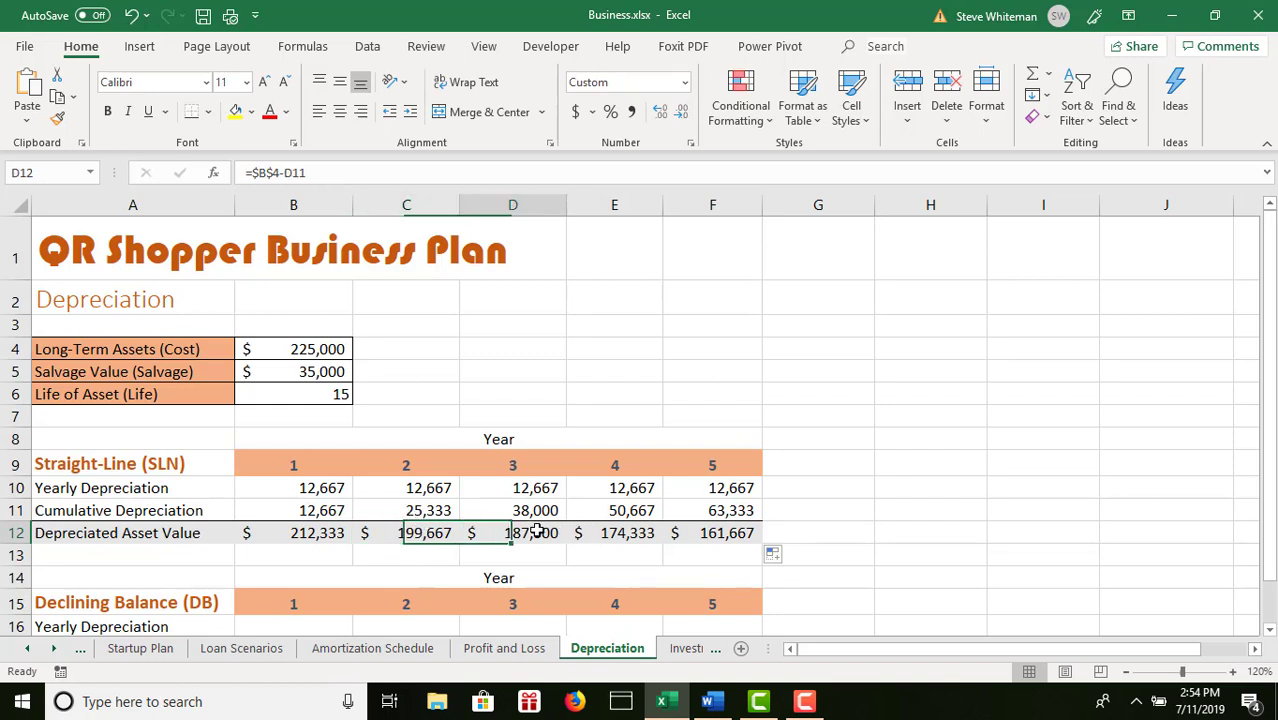
pyautogui.click(614, 534)
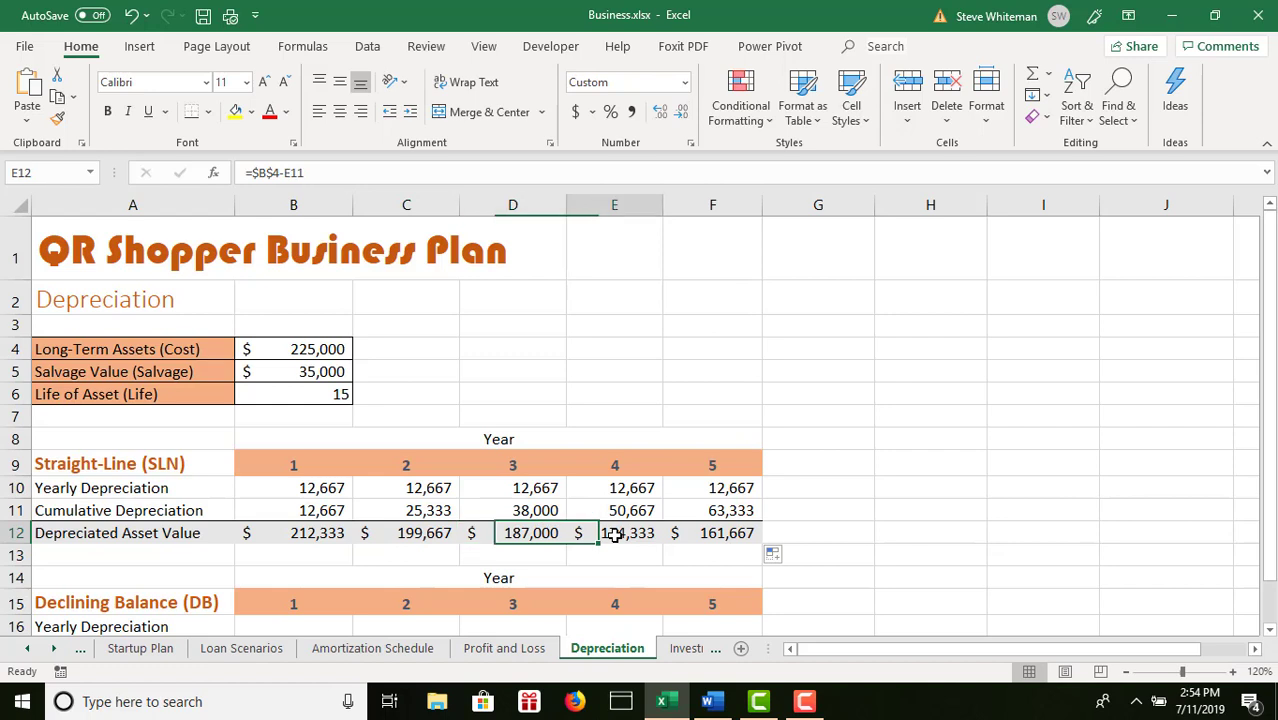
pyautogui.click(704, 533)
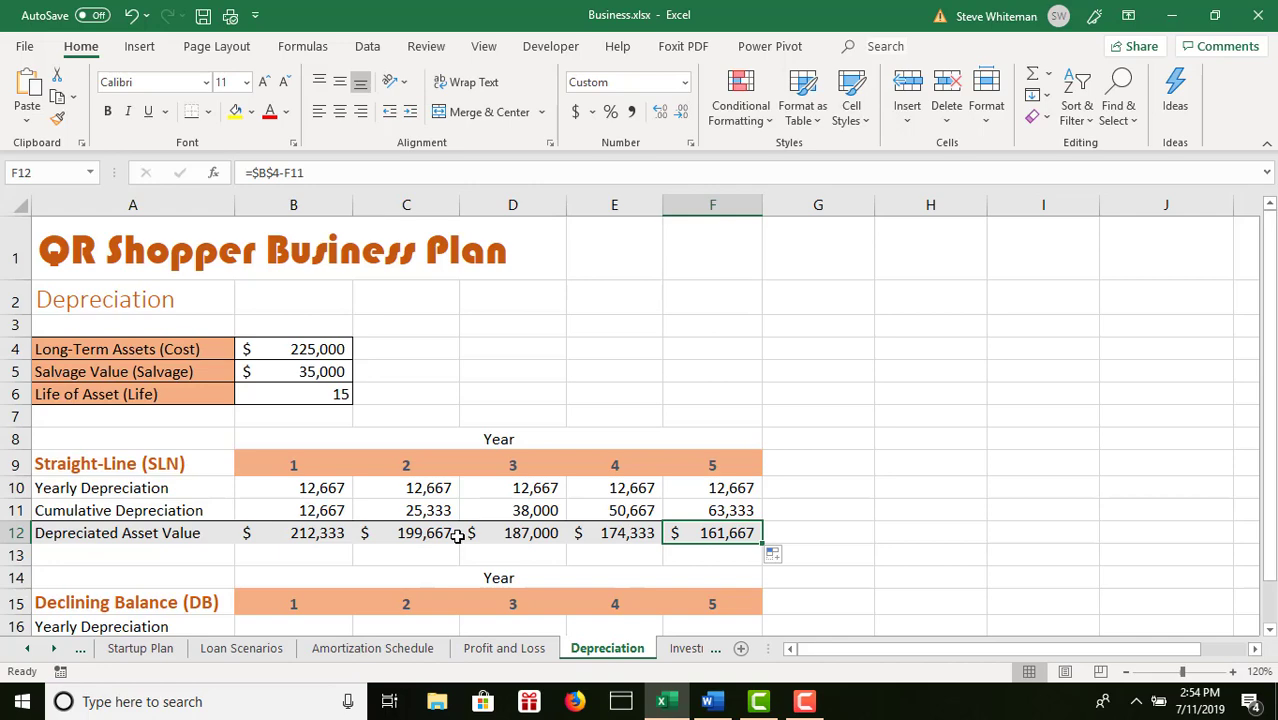
# - Insert the DB function into B16, the Declining Balance year 1 Yearly Depreciation cell
pyautogui.click(1271, 632)
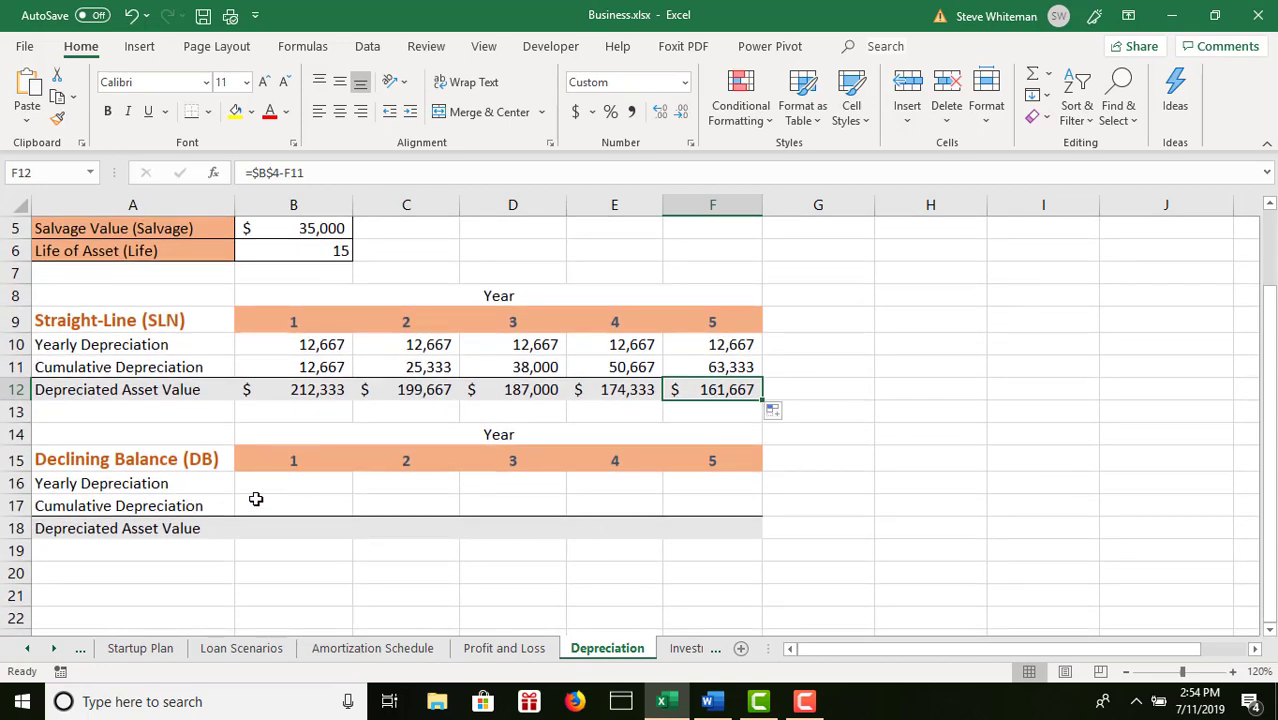
pyautogui.click(287, 484)
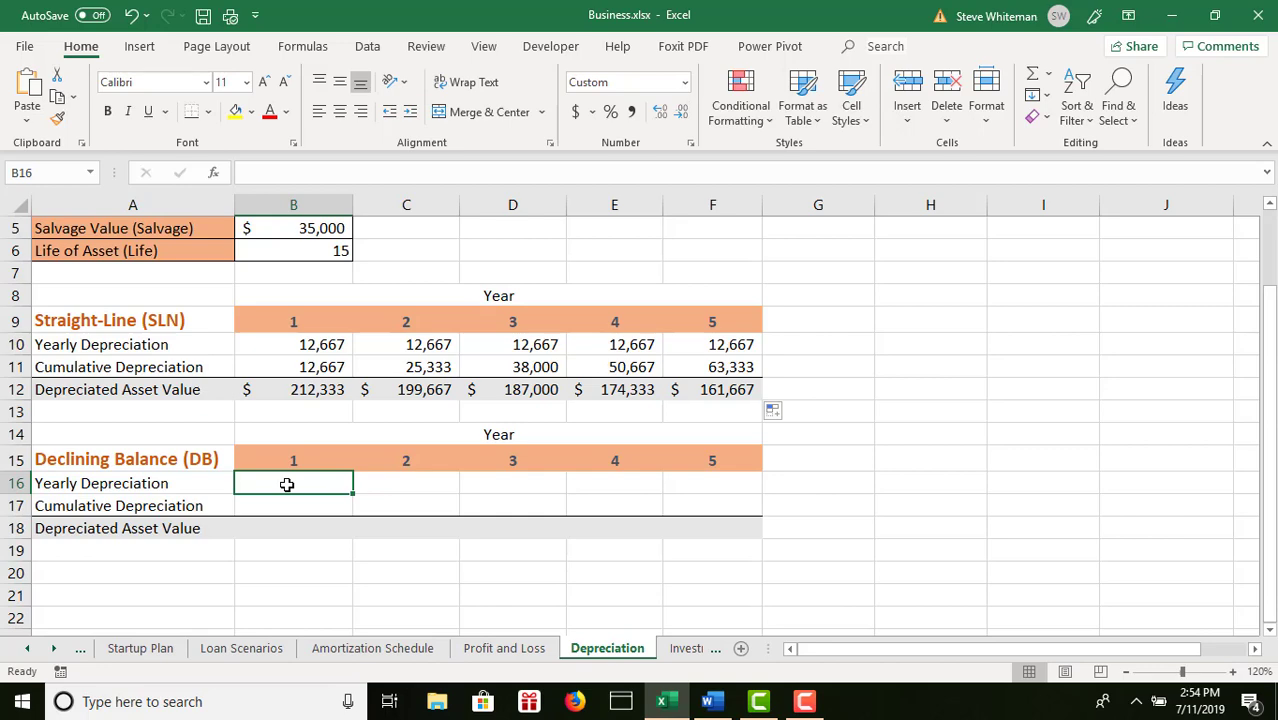
pyautogui.click(216, 173)
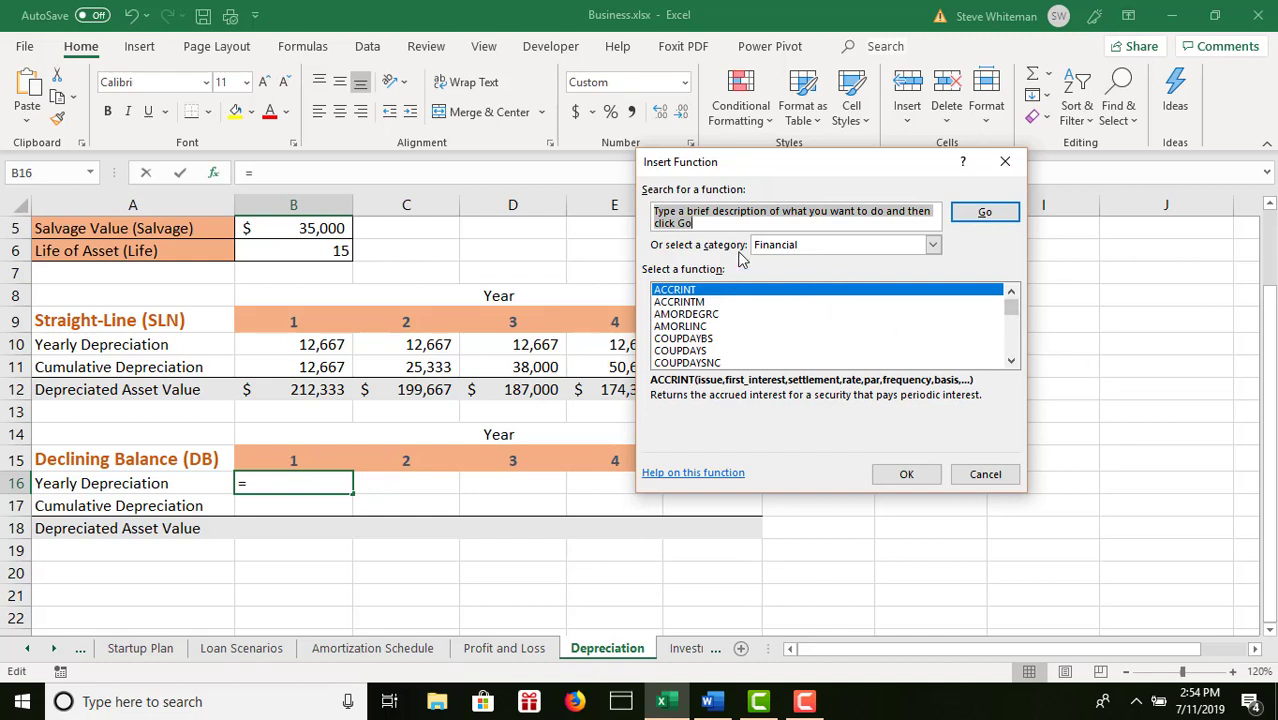
pyautogui.click(1013, 343)
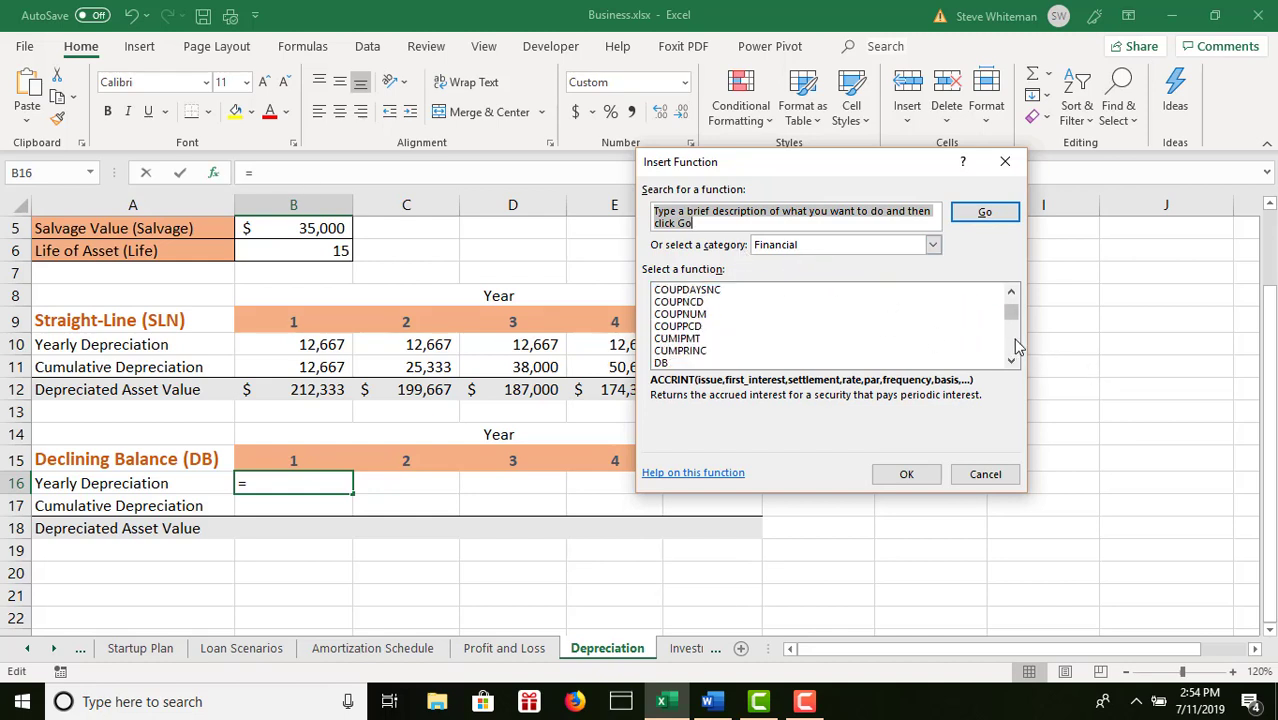
pyautogui.click(730, 364)
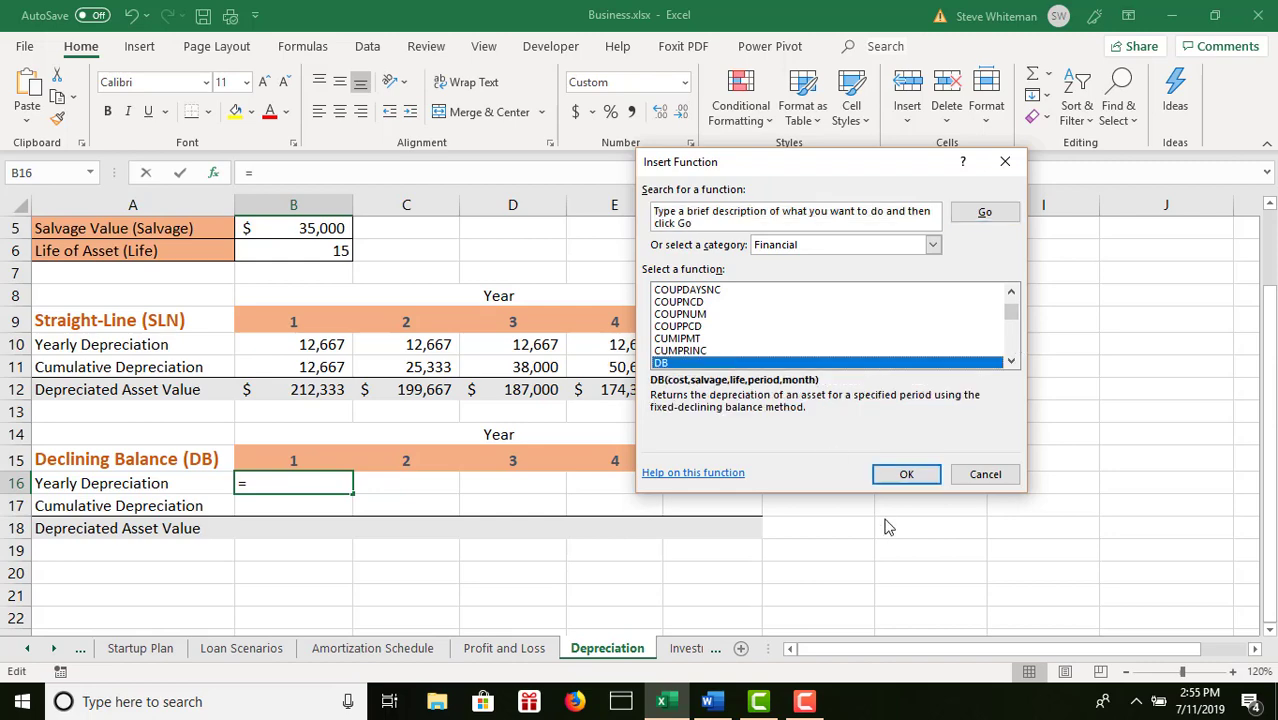
pyautogui.click(903, 475)
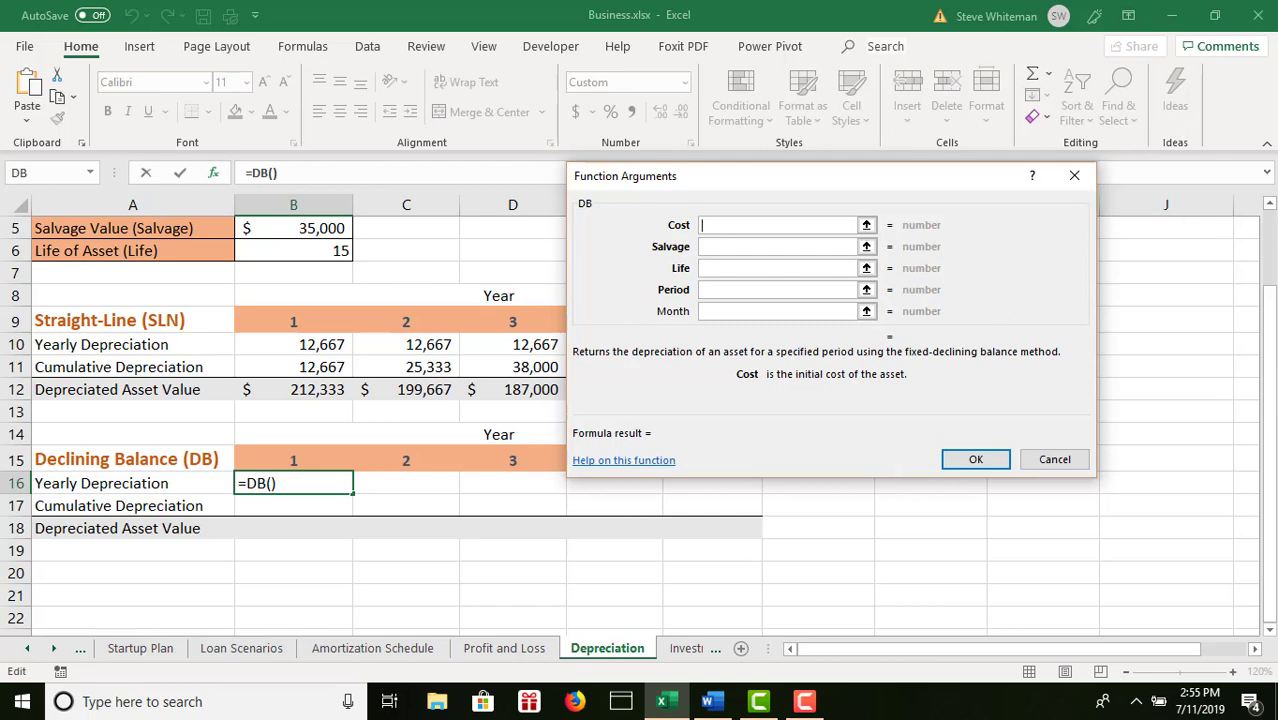
# - Set the DB arguments to Cost B4, Salvage B5, Life B6 and Period B15
pyautogui.scroll(2, 1268, 400)
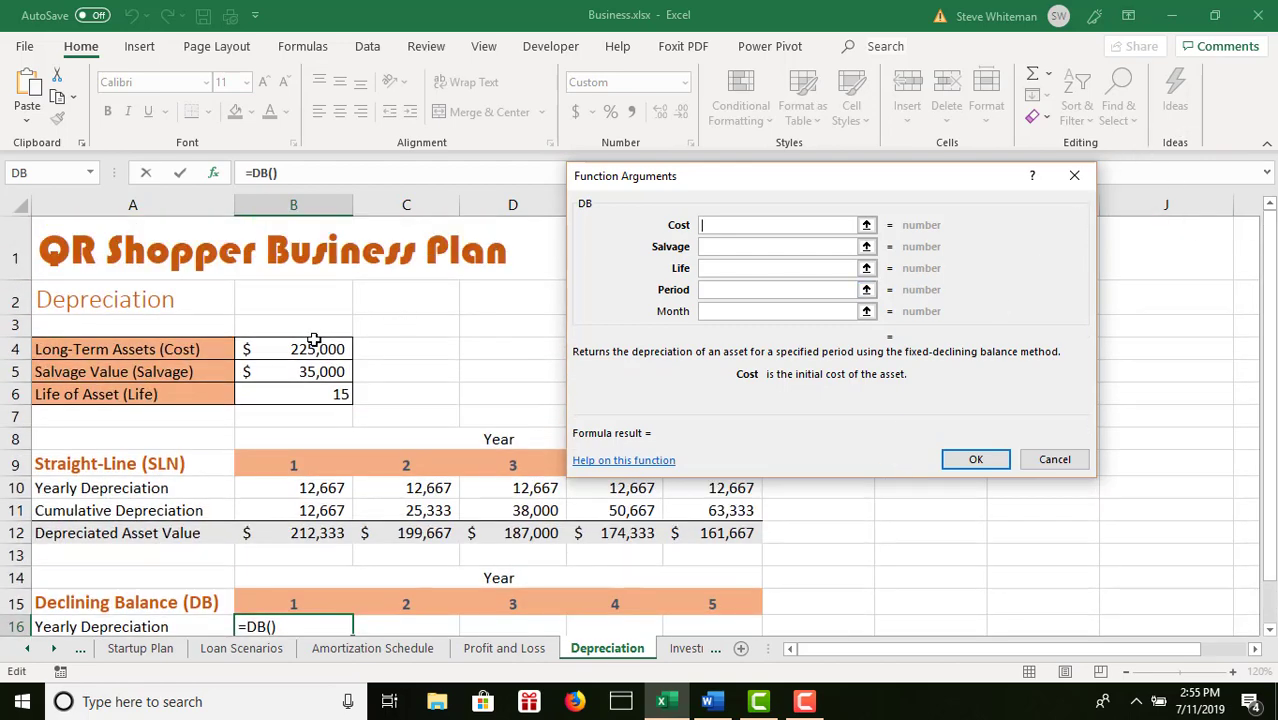
pyautogui.click(312, 345)
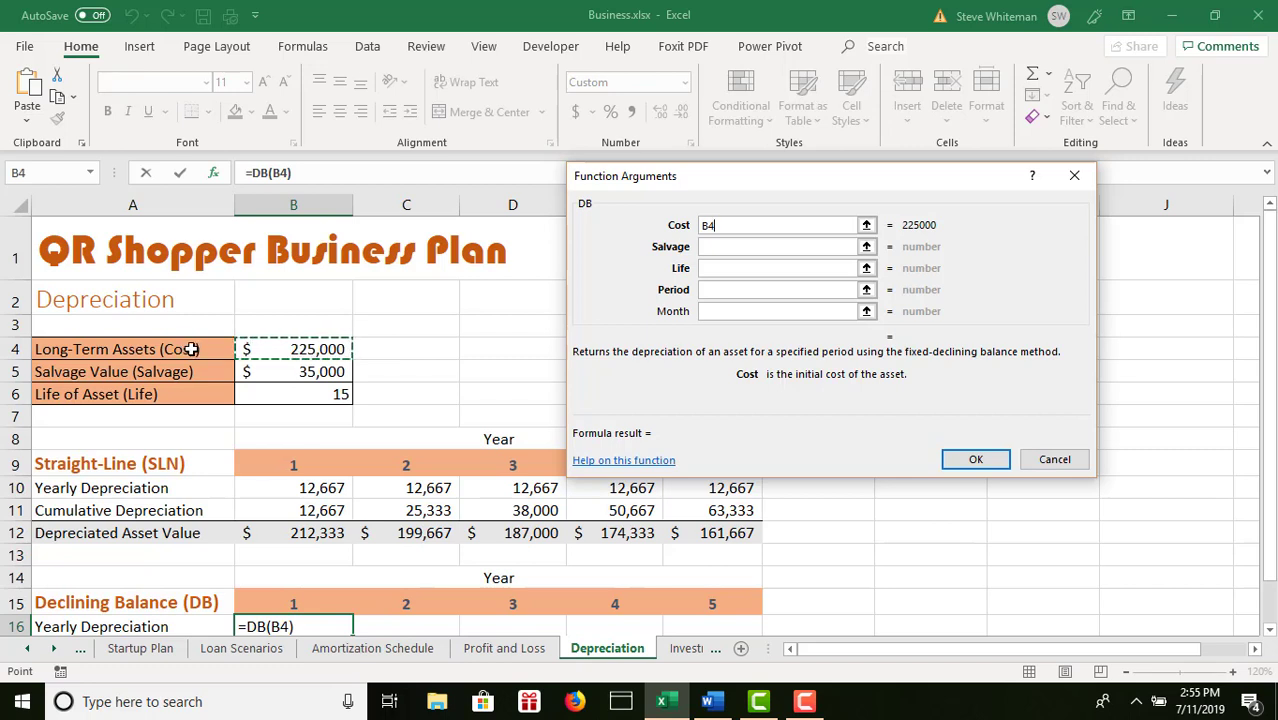
pyautogui.click(757, 246)
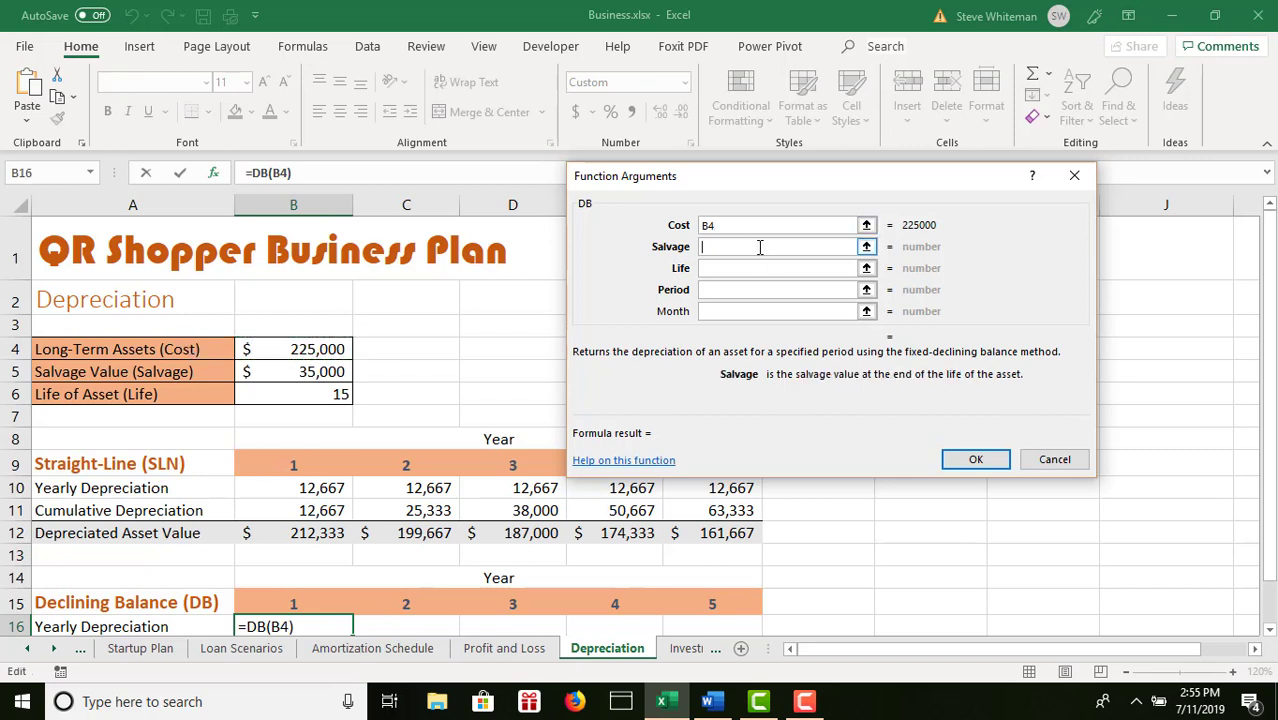
pyautogui.click(333, 372)
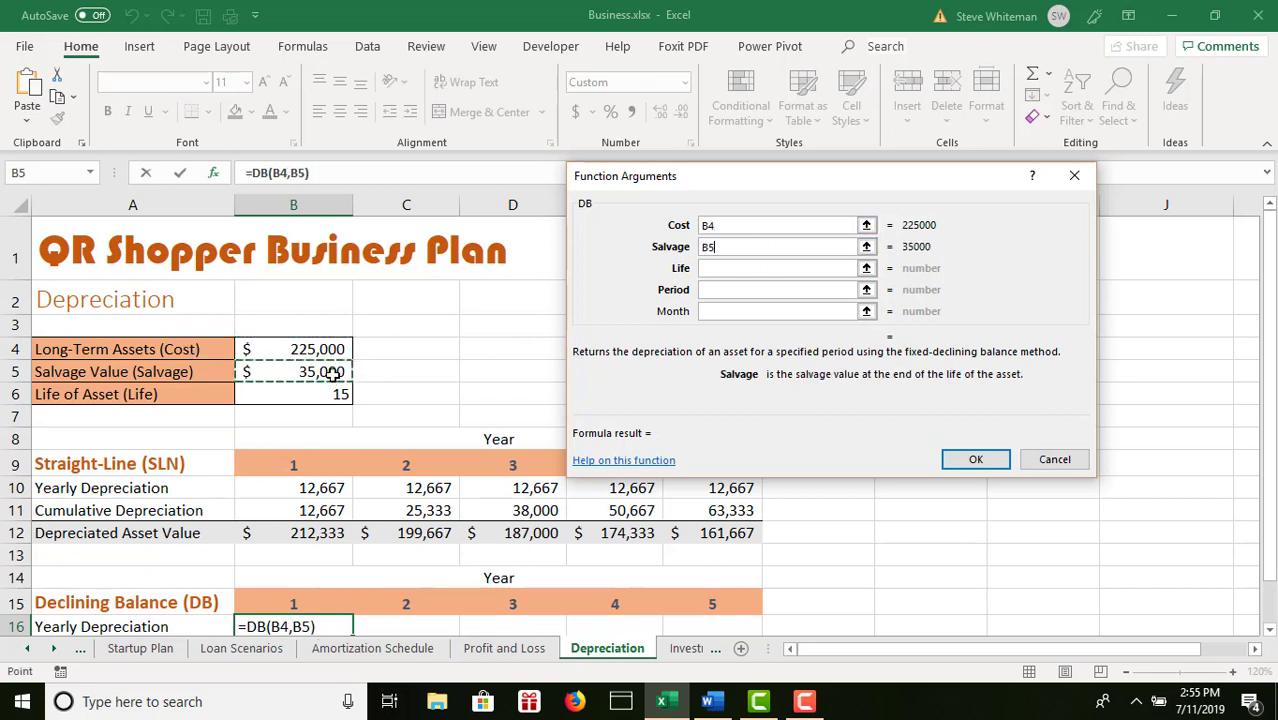
pyautogui.click(729, 270)
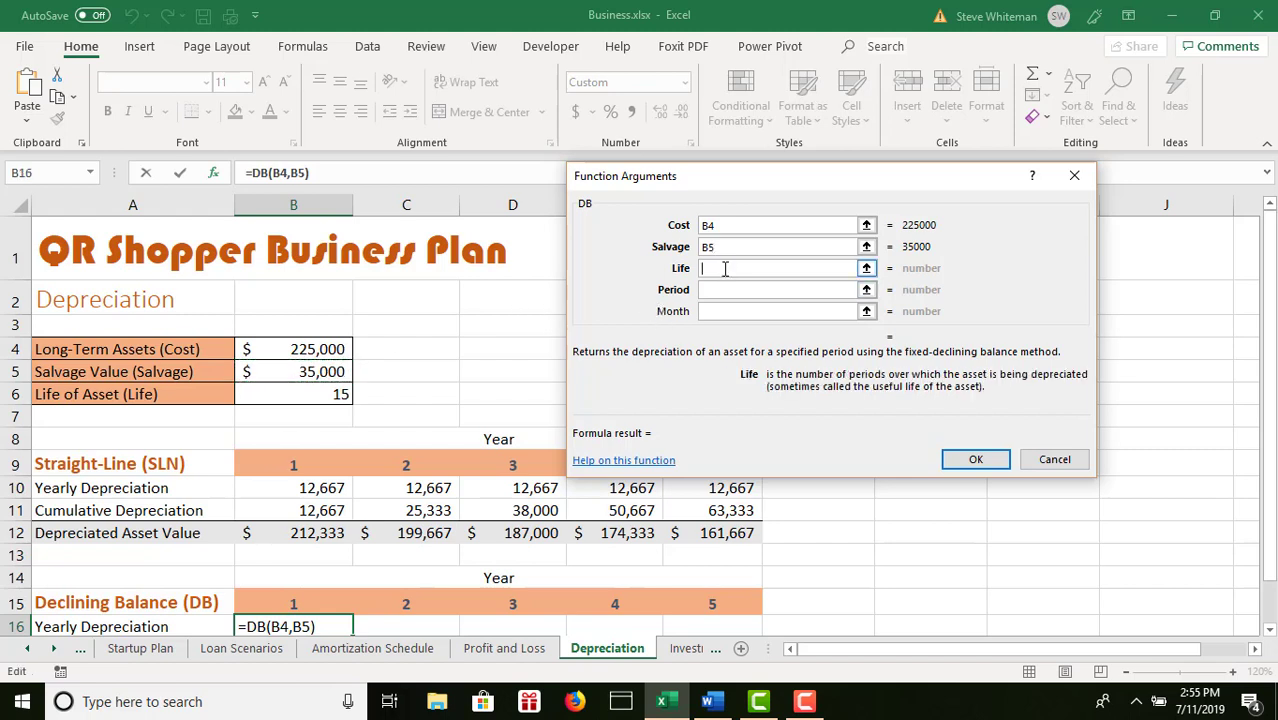
pyautogui.click(341, 393)
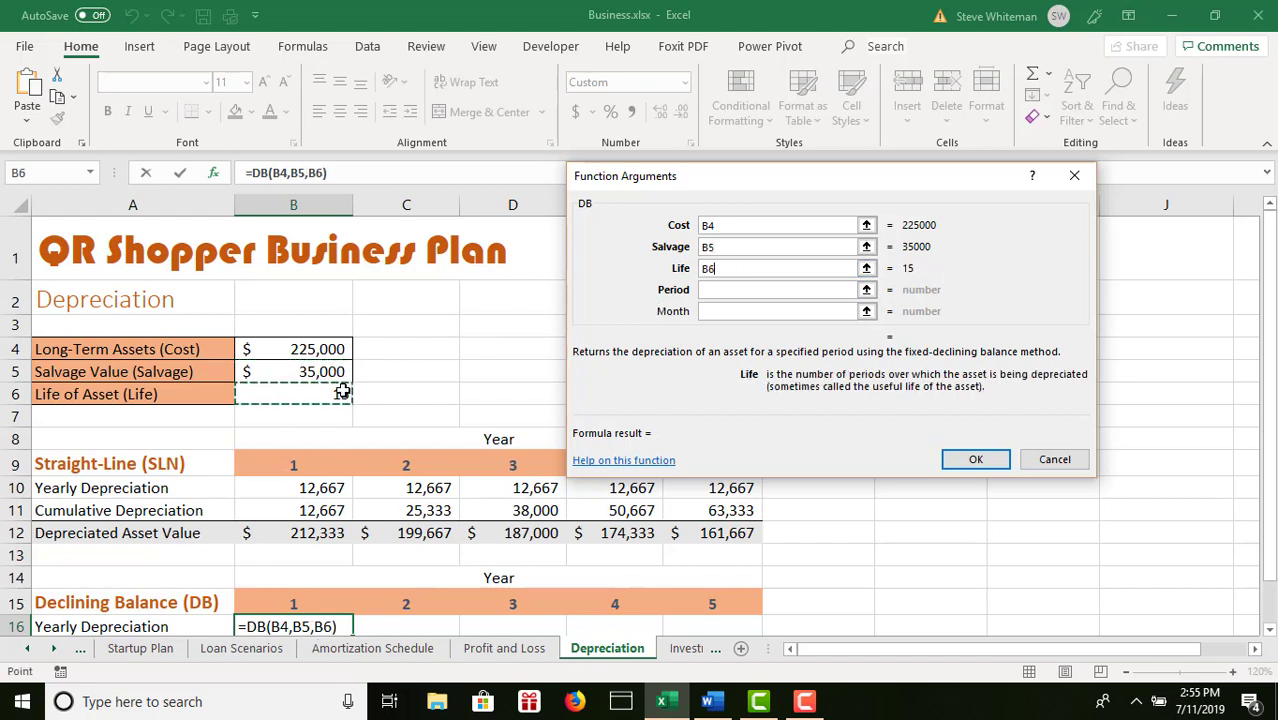
pyautogui.click(716, 296)
pyautogui.click(1270, 632)
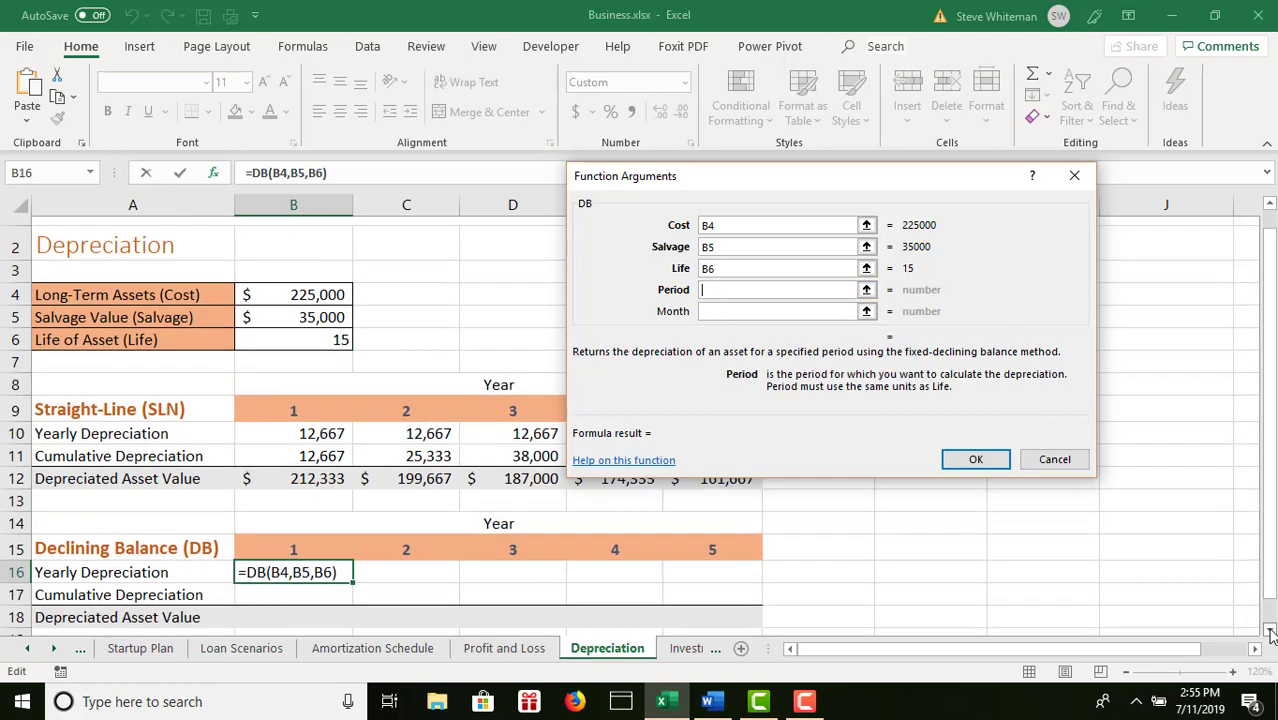
pyautogui.click(1270, 632)
pyautogui.click(1270, 632)
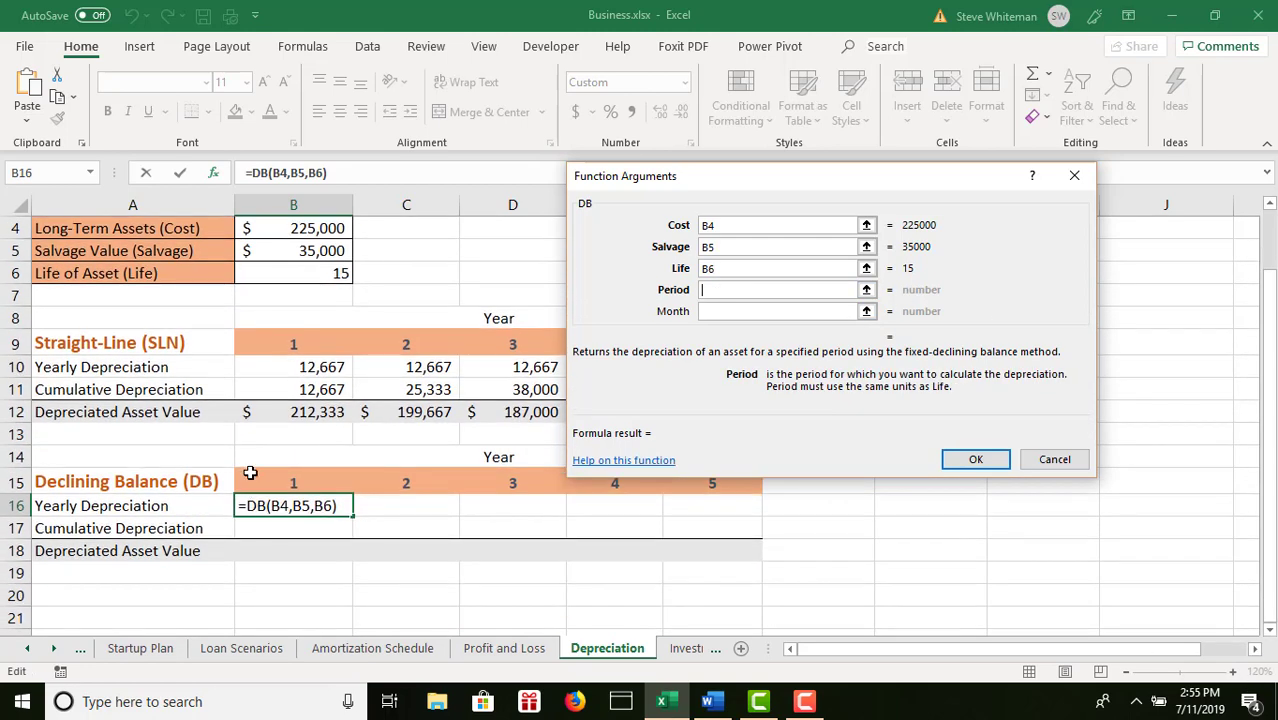
pyautogui.click(303, 483)
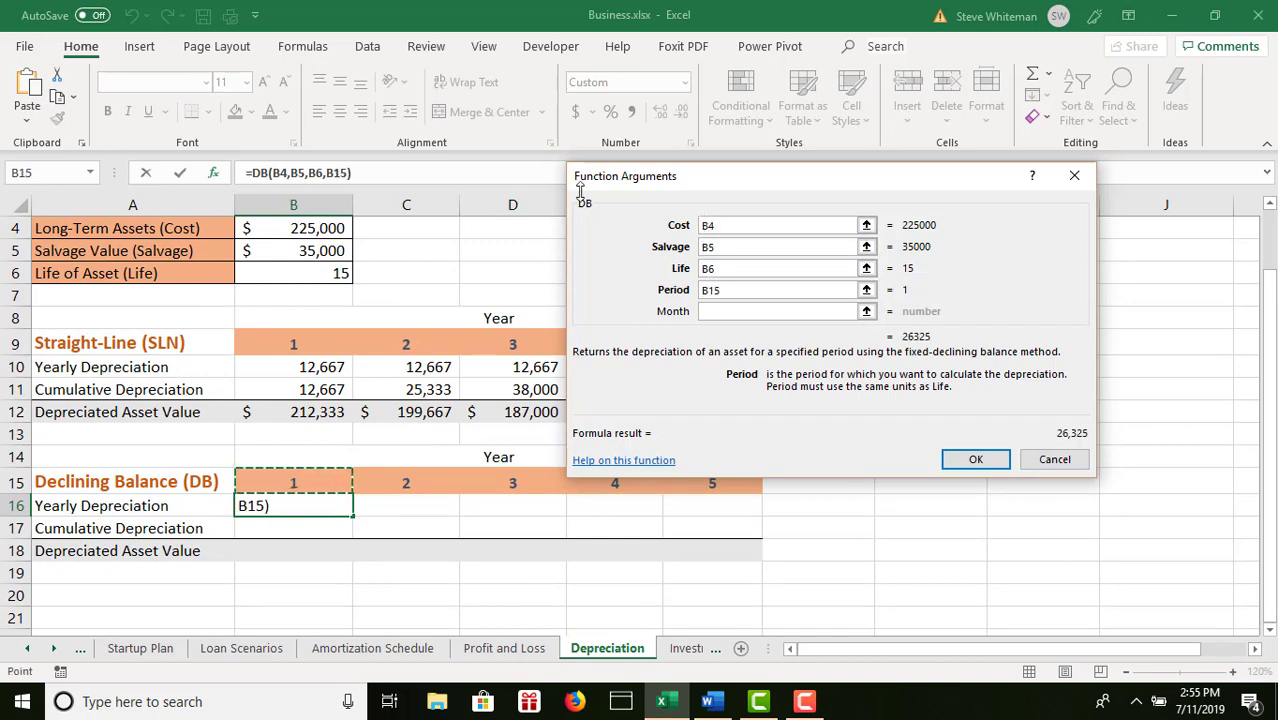
# - Lock cost, salvage and life as $B$4, $B$5, $B$6 and confirm, giving 26,325
pyautogui.click(705, 225)
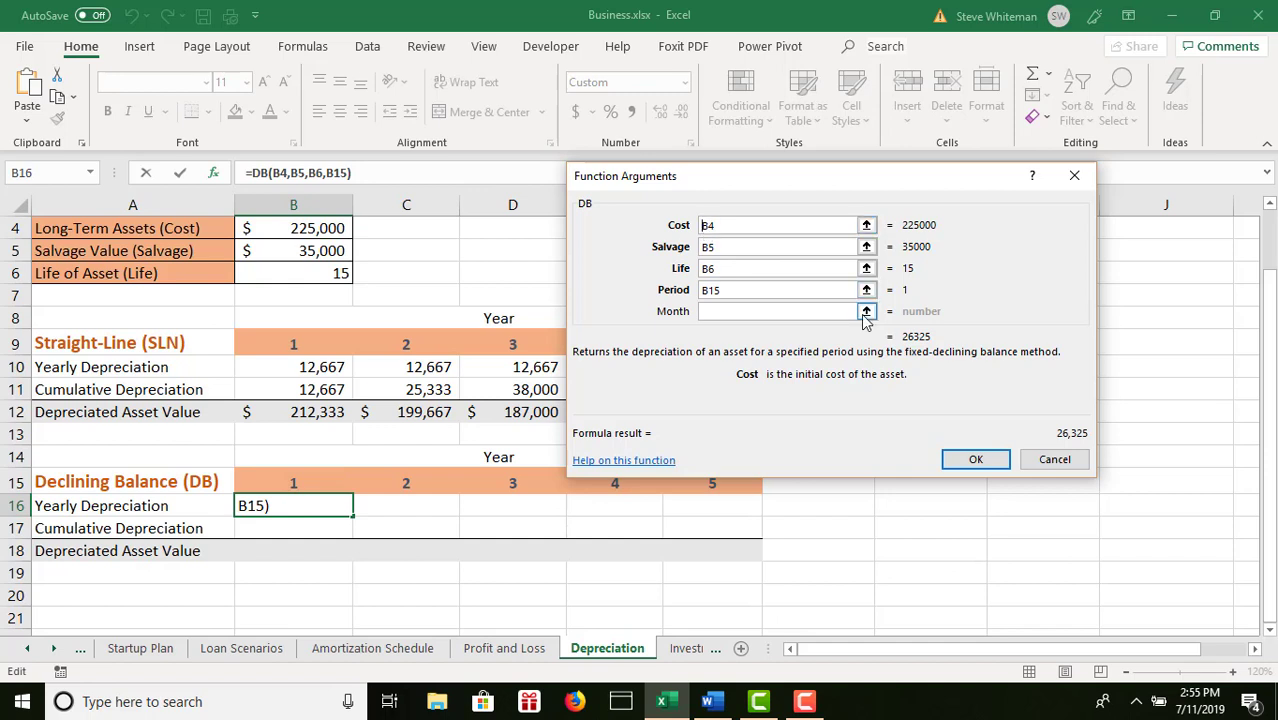
pyautogui.write('$')
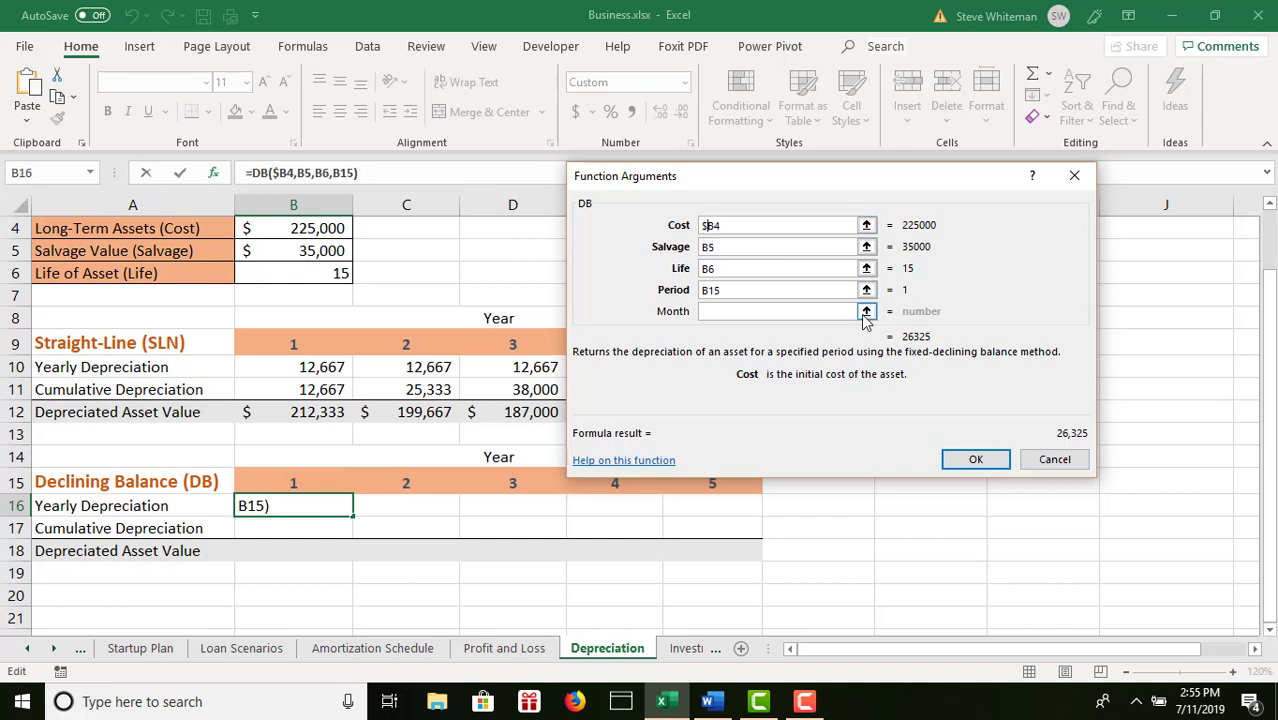
pyautogui.click(715, 225)
pyautogui.write('$')
pyautogui.press('Tab')
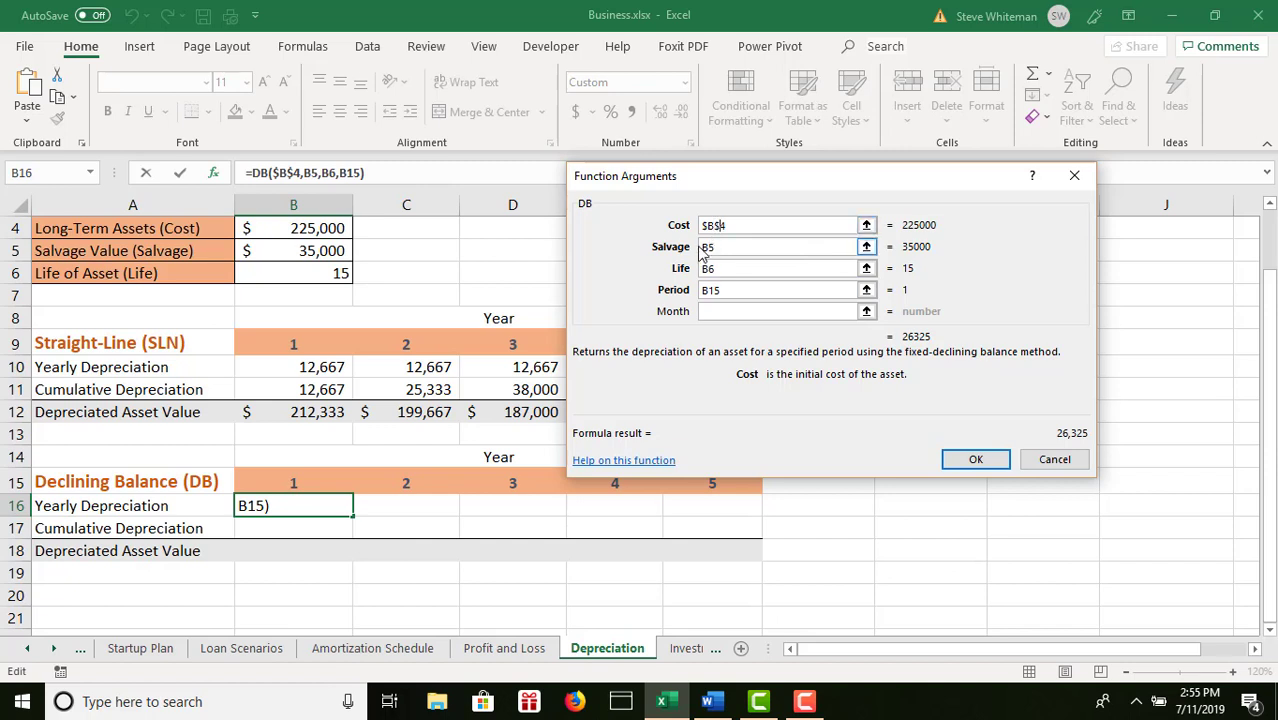
pyautogui.click(705, 247)
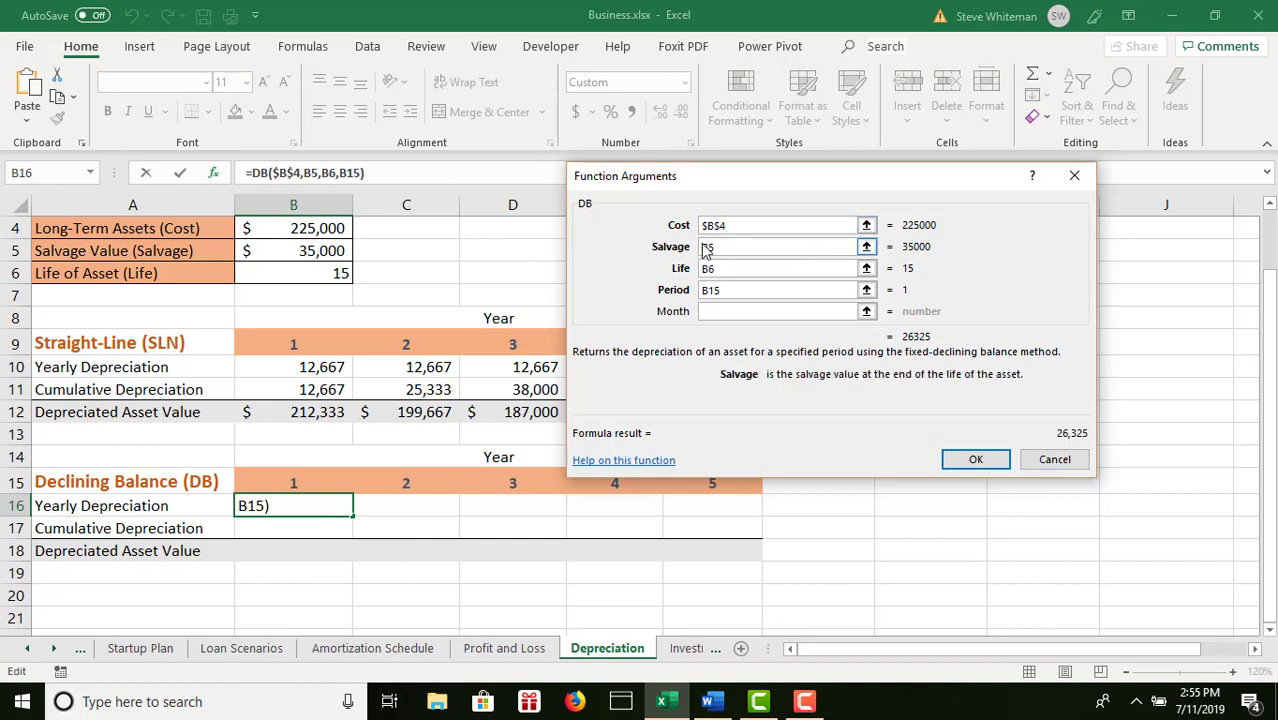
pyautogui.press('F4')
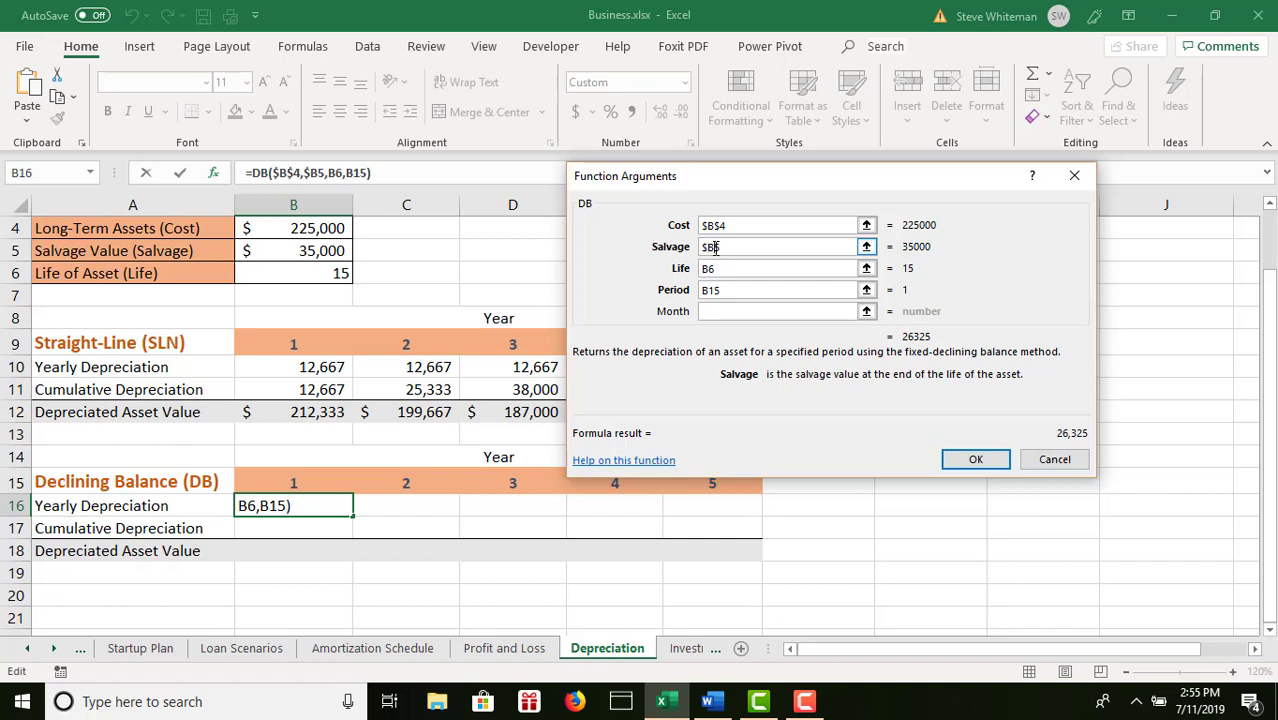
pyautogui.write('$')
pyautogui.click(704, 268)
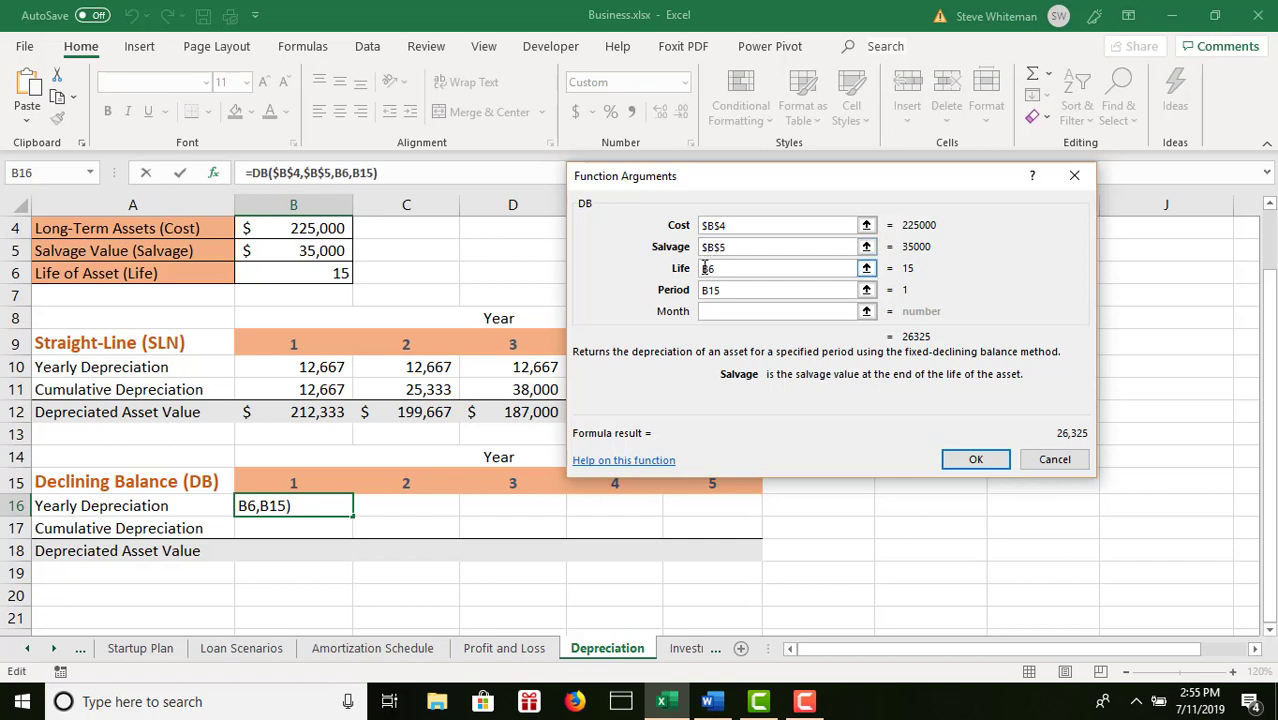
pyautogui.click(704, 268)
pyautogui.write('$')
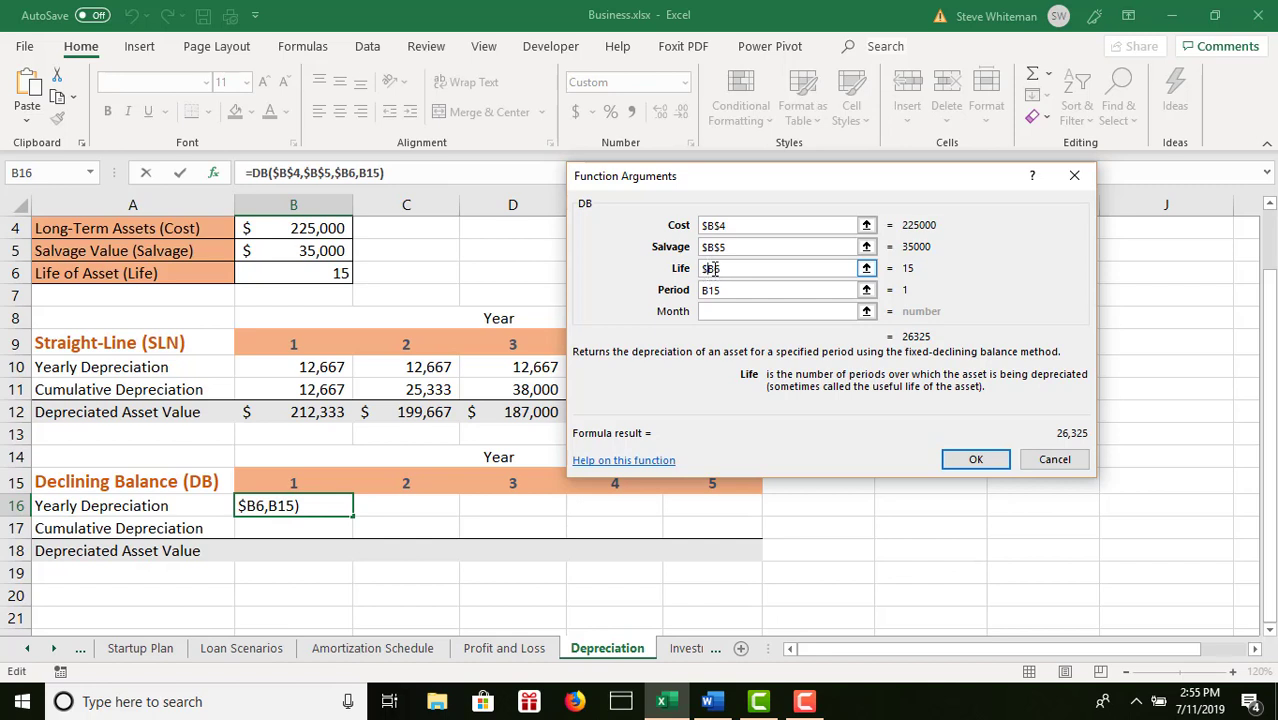
pyautogui.click(713, 268)
pyautogui.write('$')
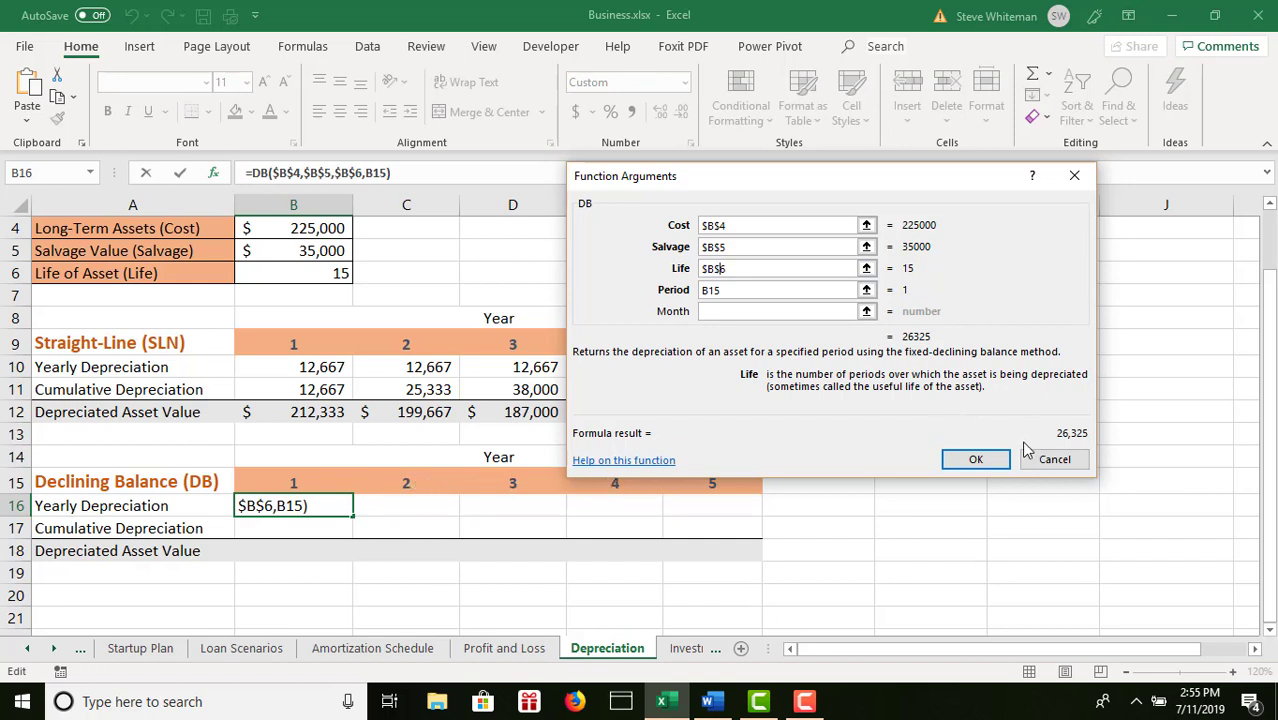
pyautogui.click(990, 463)
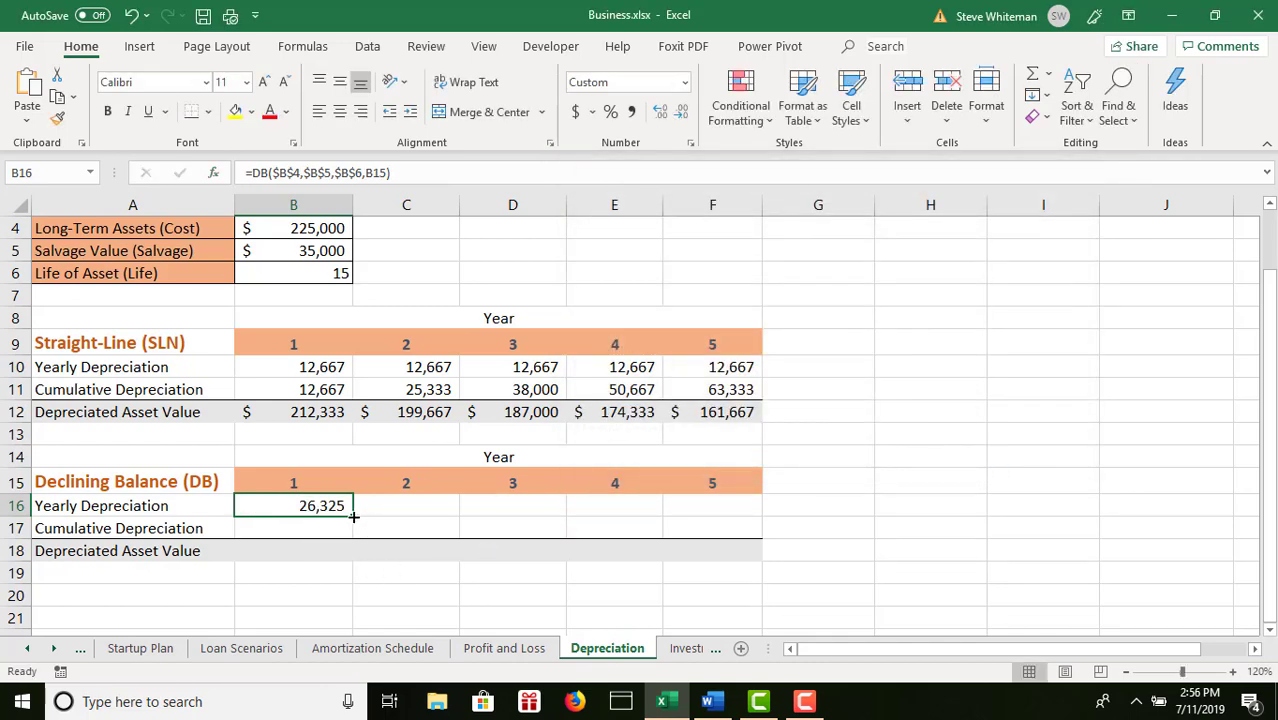
# - Copy the B16 declining-balance depreciation formula across to F16, giving 23,245 through 16,003
pyautogui.moveTo(353, 516); pyautogui.dragTo(730, 505)
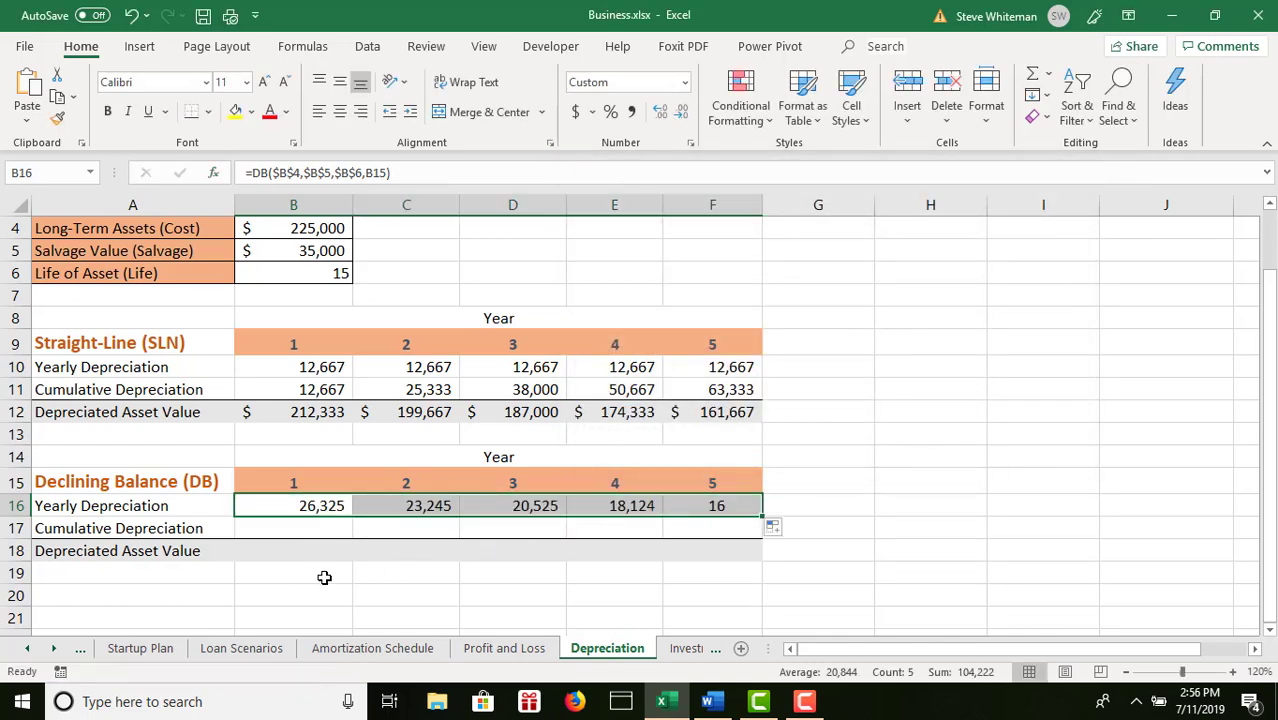
pyautogui.click(281, 527)
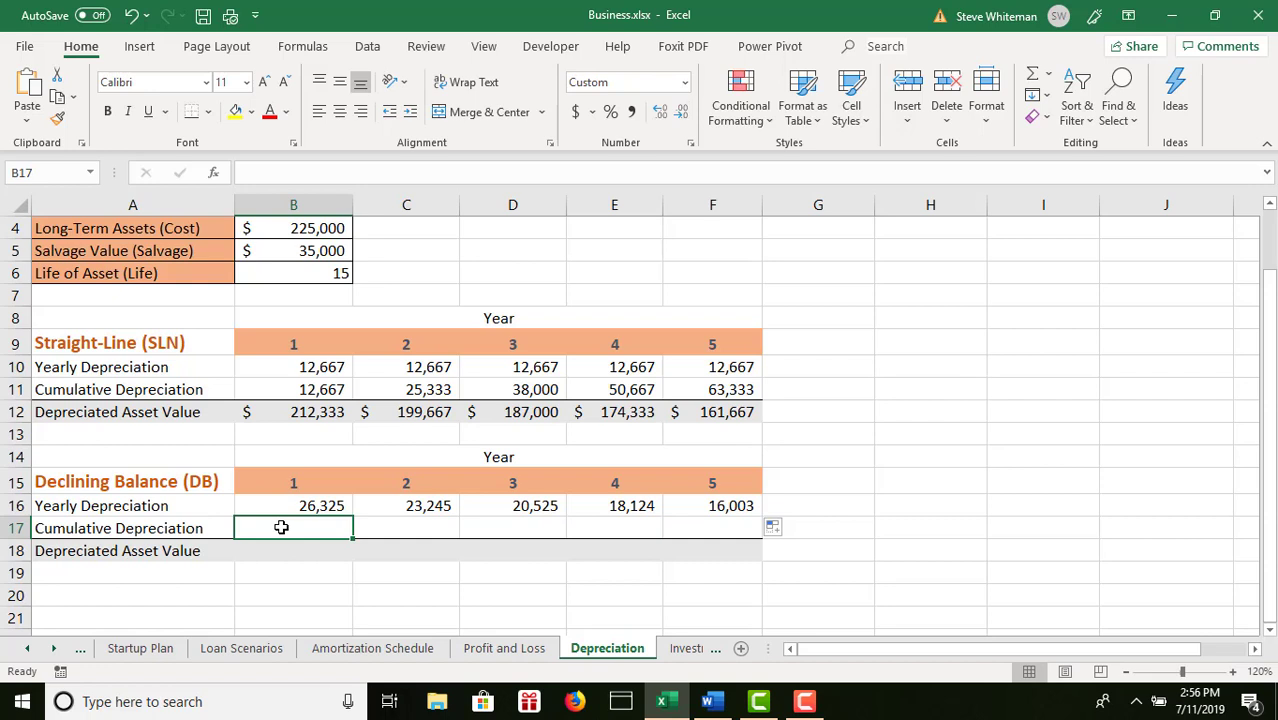
# - Enter =B16 in B17 as the Year 1 cumulative depreciation
pyautogui.write('=')
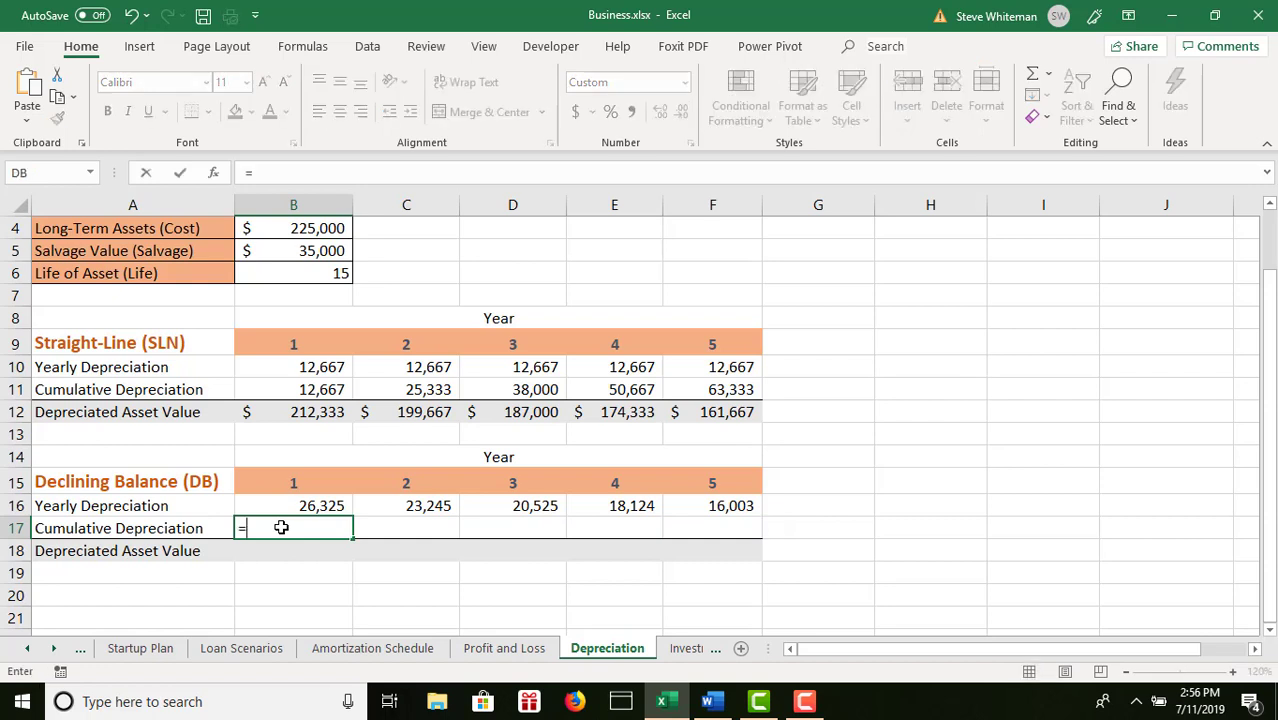
pyautogui.click(298, 502)
pyautogui.press('Return')
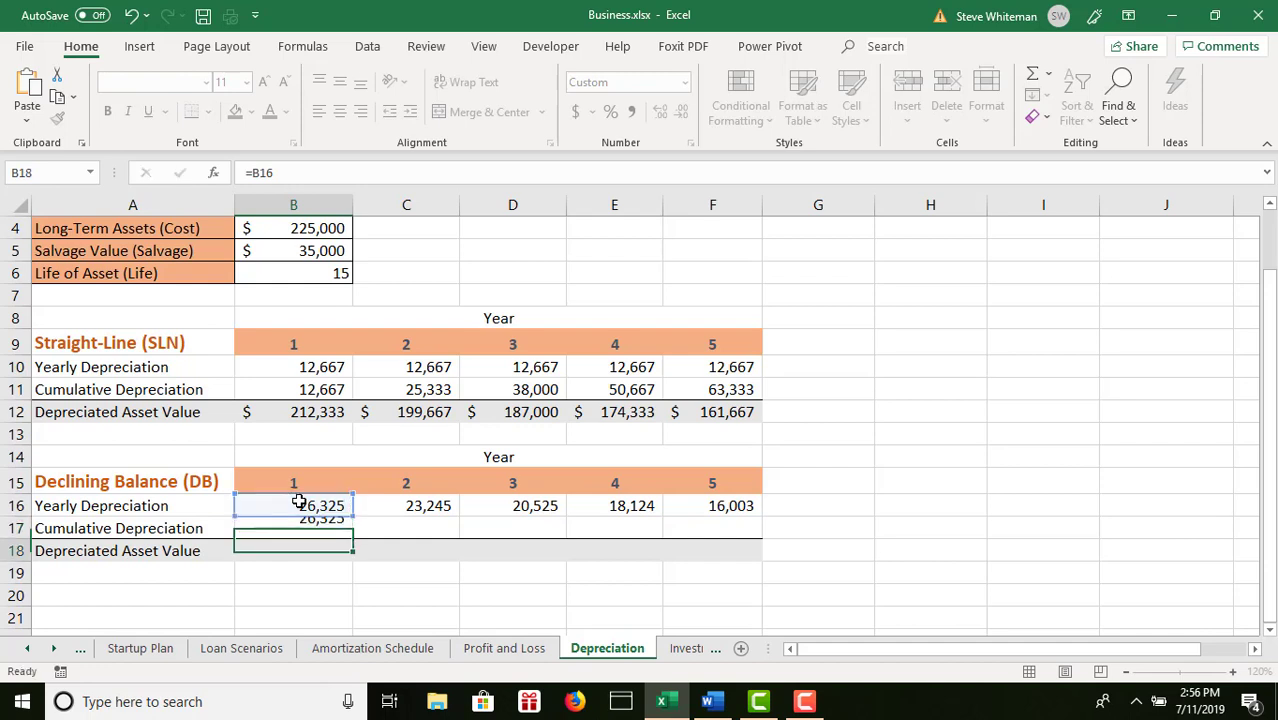
# - Enter =B17+C16 in C17 and fill it to F17, reaching 104,222 in Year 5
pyautogui.click(430, 527)
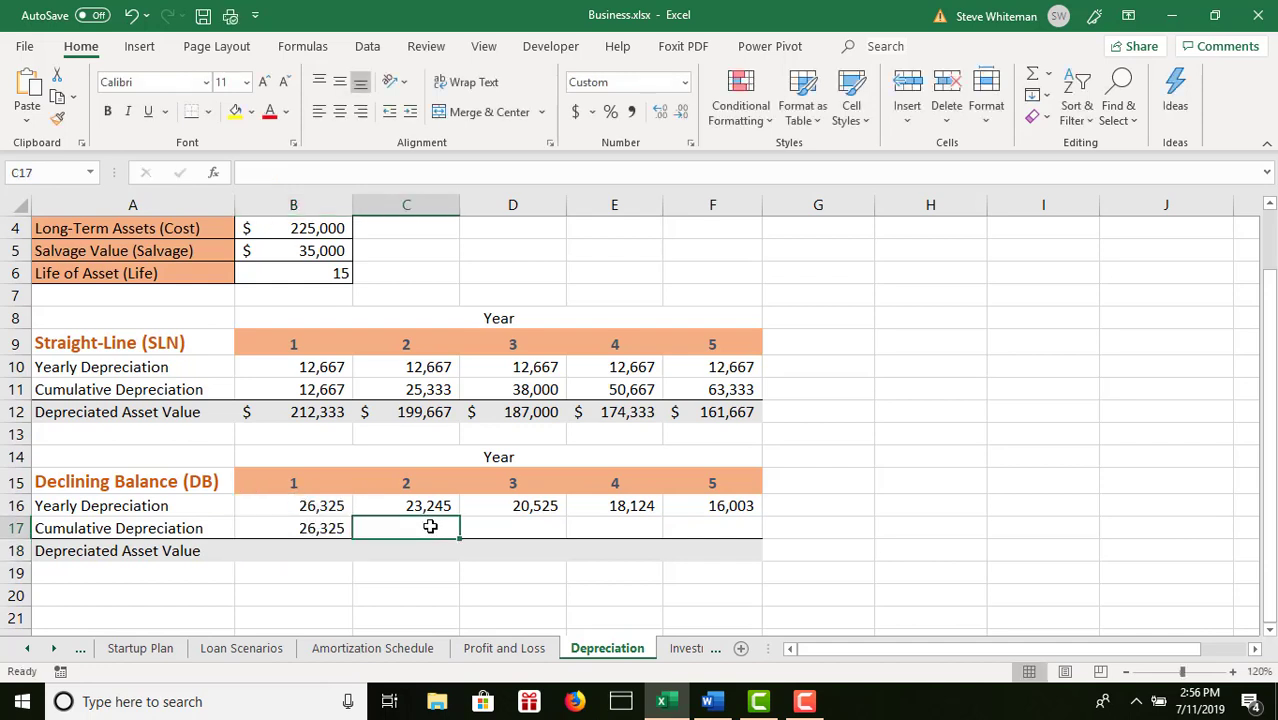
pyautogui.write('=')
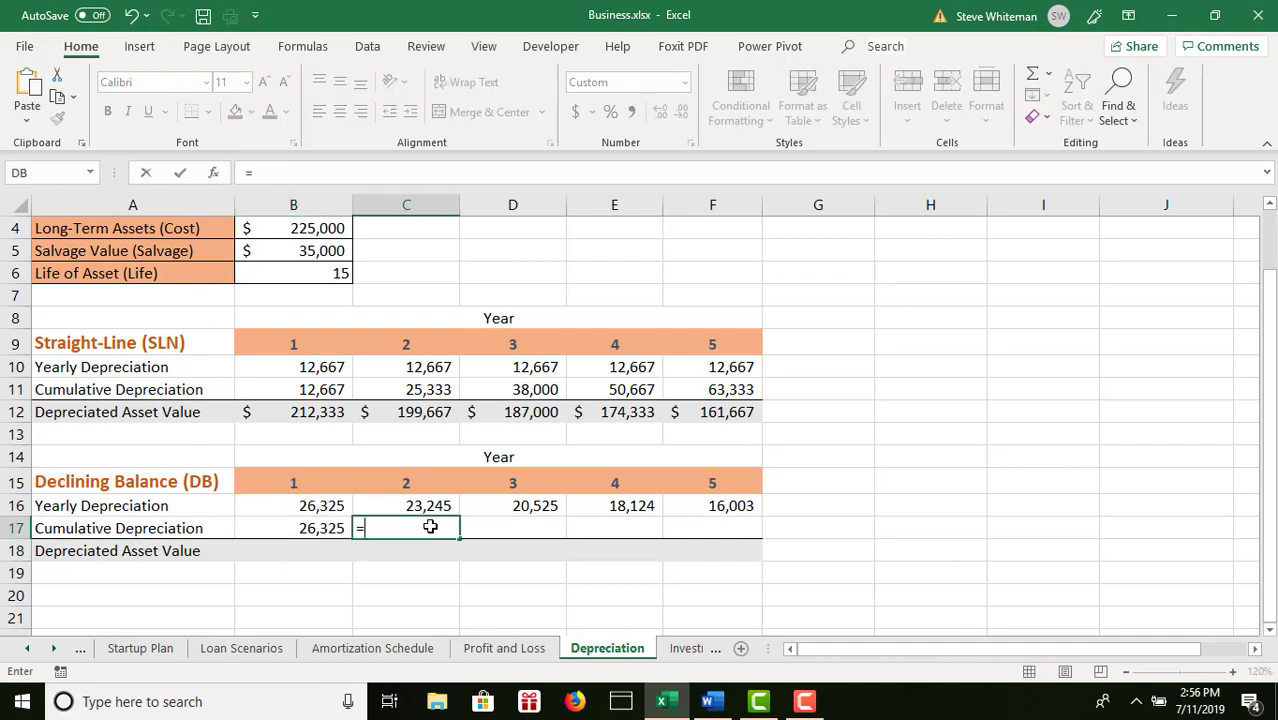
pyautogui.click(317, 532)
pyautogui.write('+')
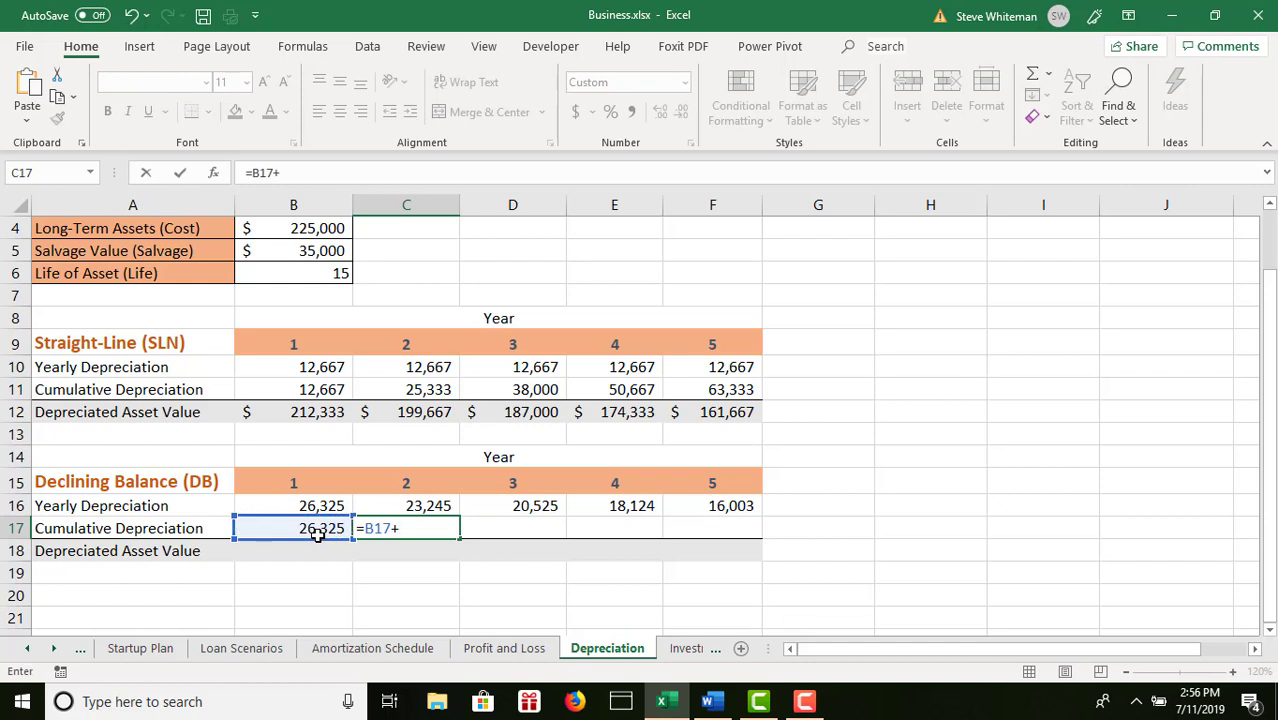
pyautogui.click(403, 506)
pyautogui.press('Return')
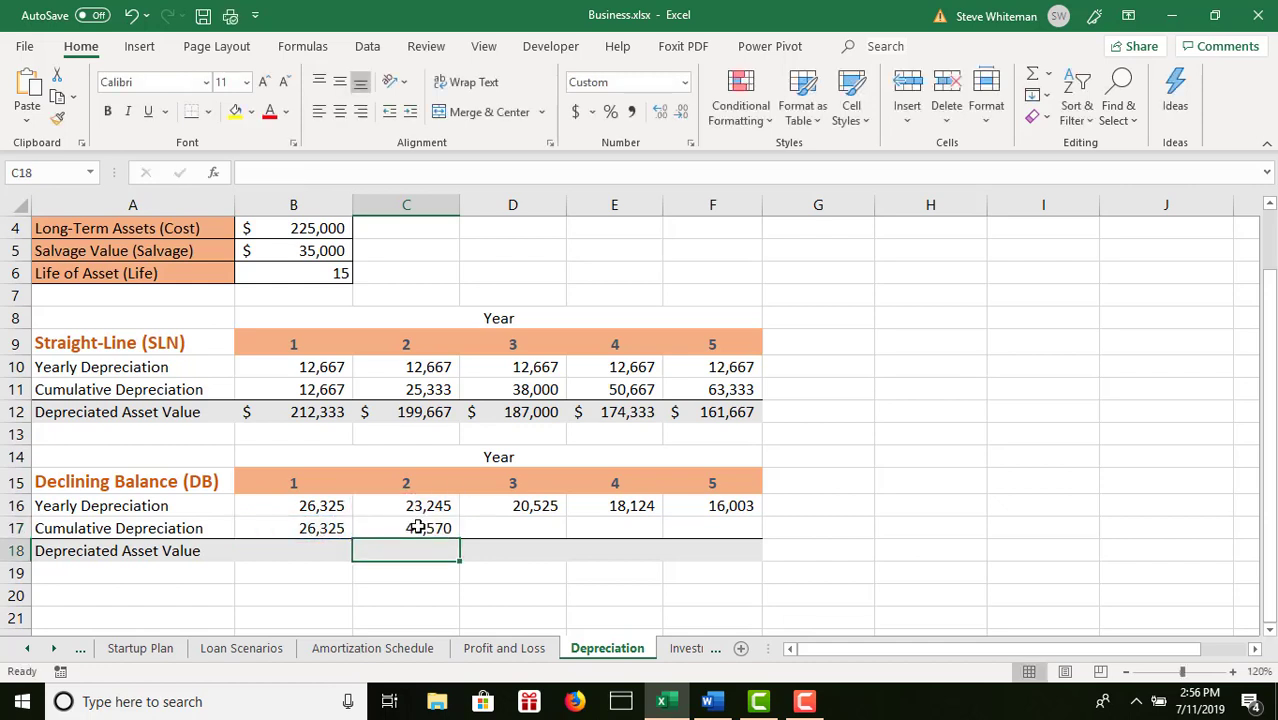
pyautogui.click(414, 528)
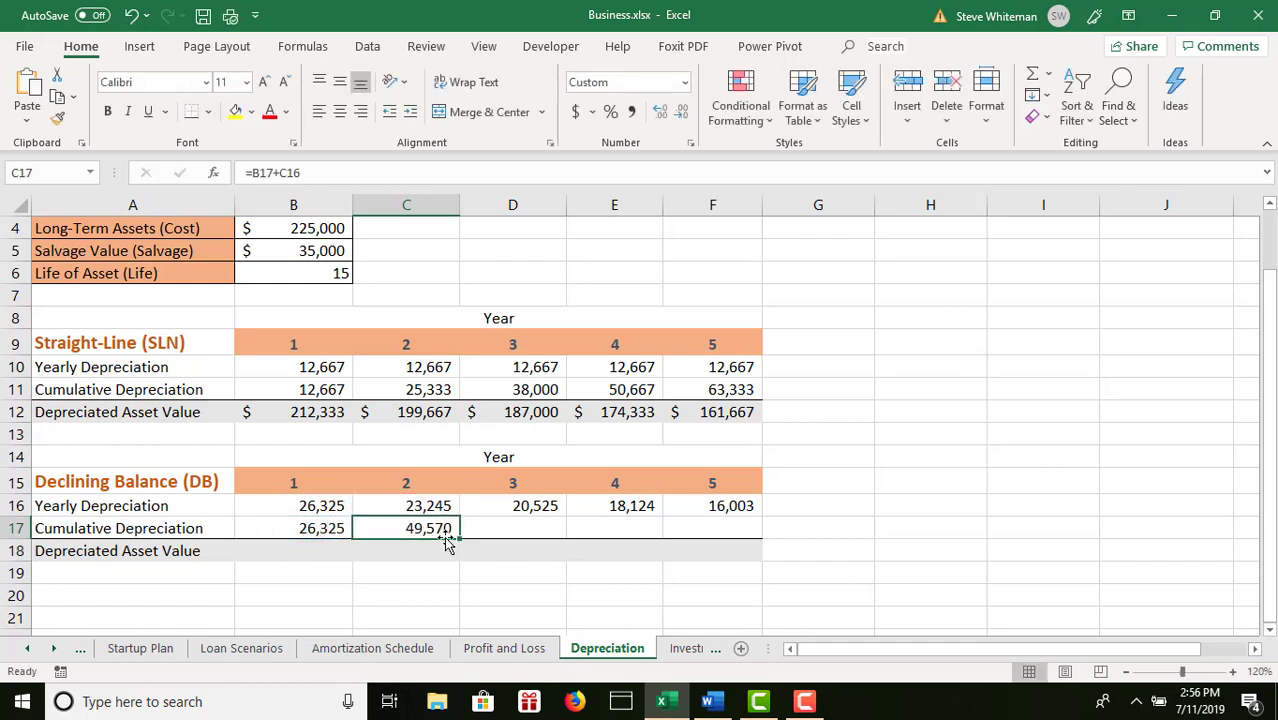
pyautogui.moveTo(459, 540); pyautogui.dragTo(740, 525)
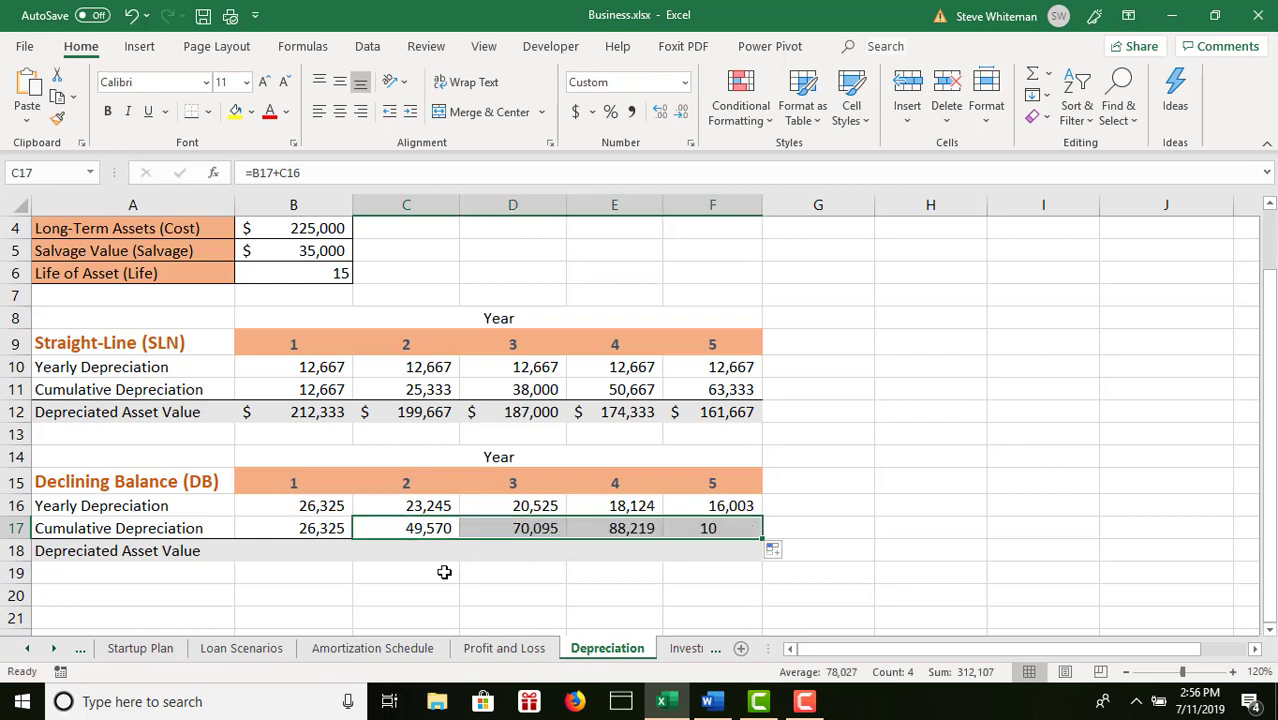
pyautogui.click(285, 551)
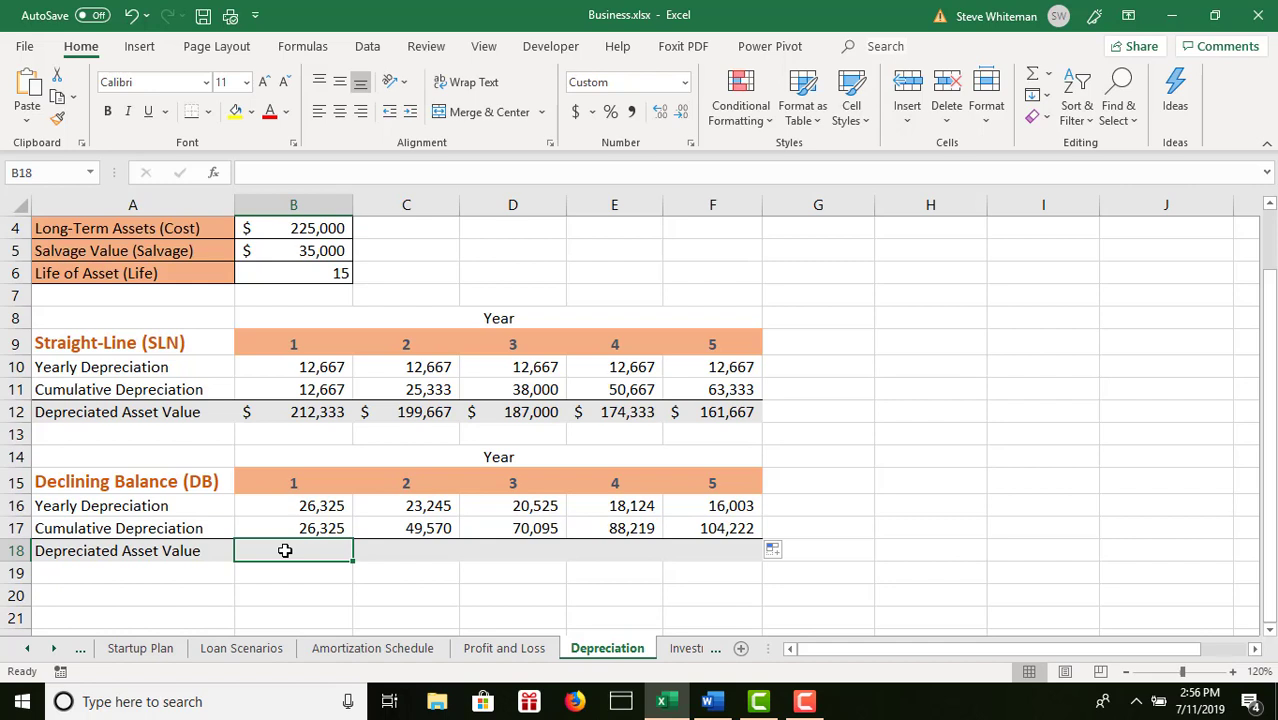
# - Enter =$B$4-B17 in B18 and fill it to F18, falling from 198,675 to 120,778
pyautogui.write('=')
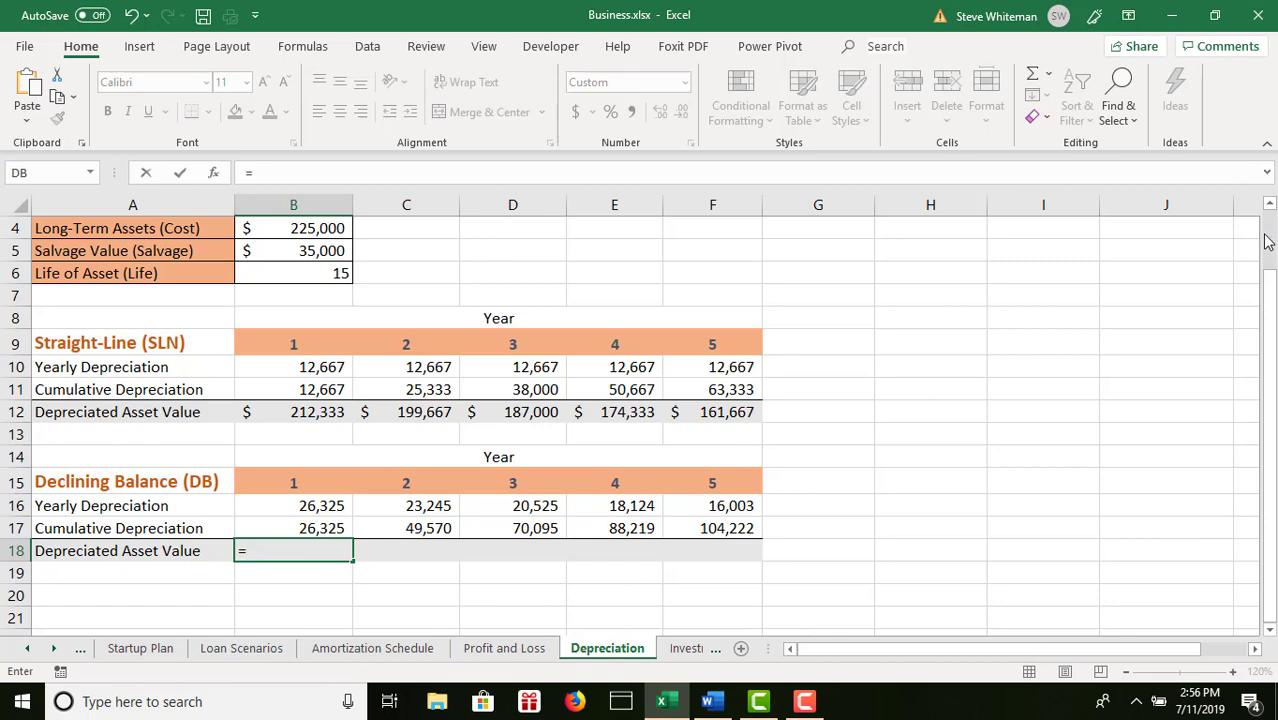
pyautogui.scroll(1, 1268, 242)
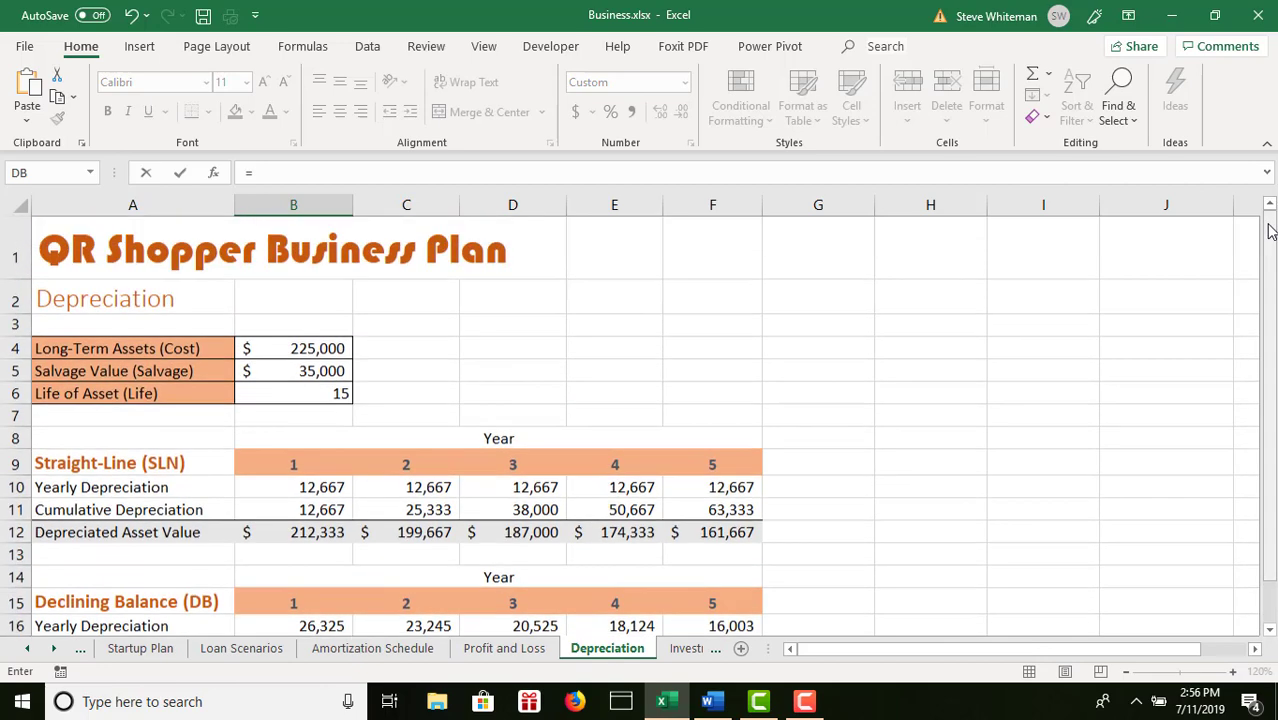
pyautogui.click(293, 350)
pyautogui.moveTo(1270, 470); pyautogui.dragTo(1275, 515)
pyautogui.write('-')
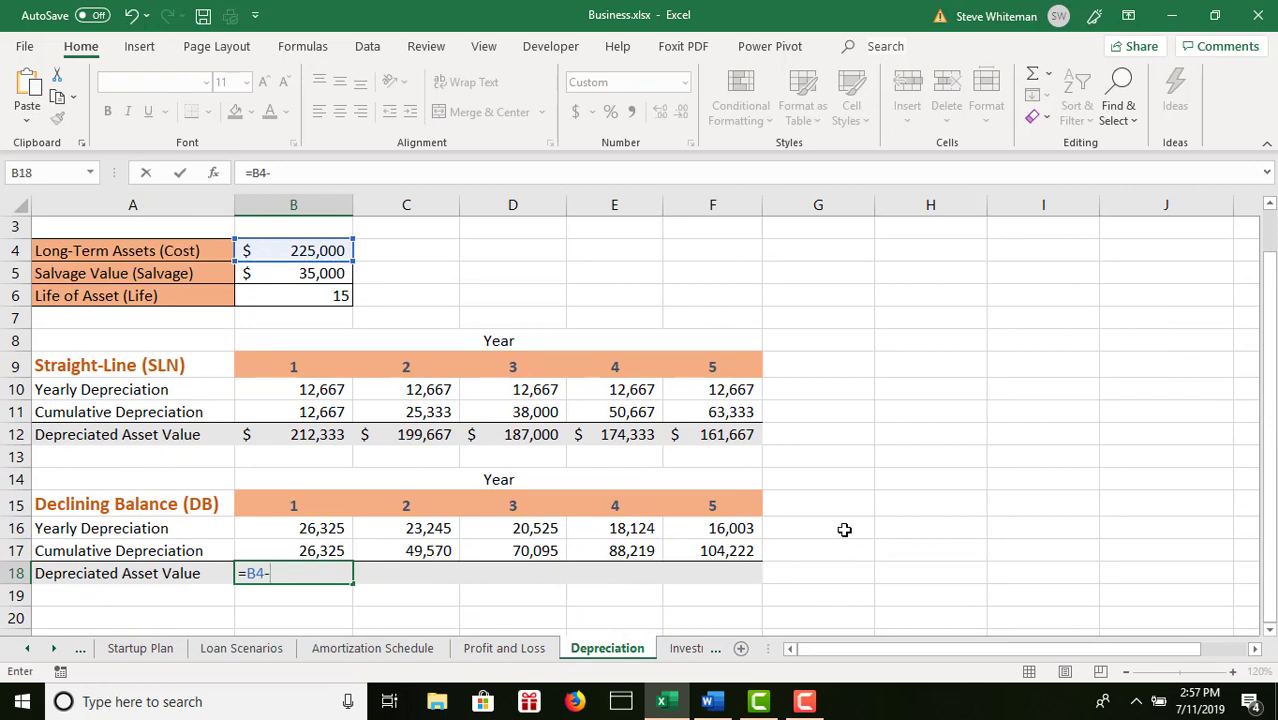
pyautogui.click(307, 550)
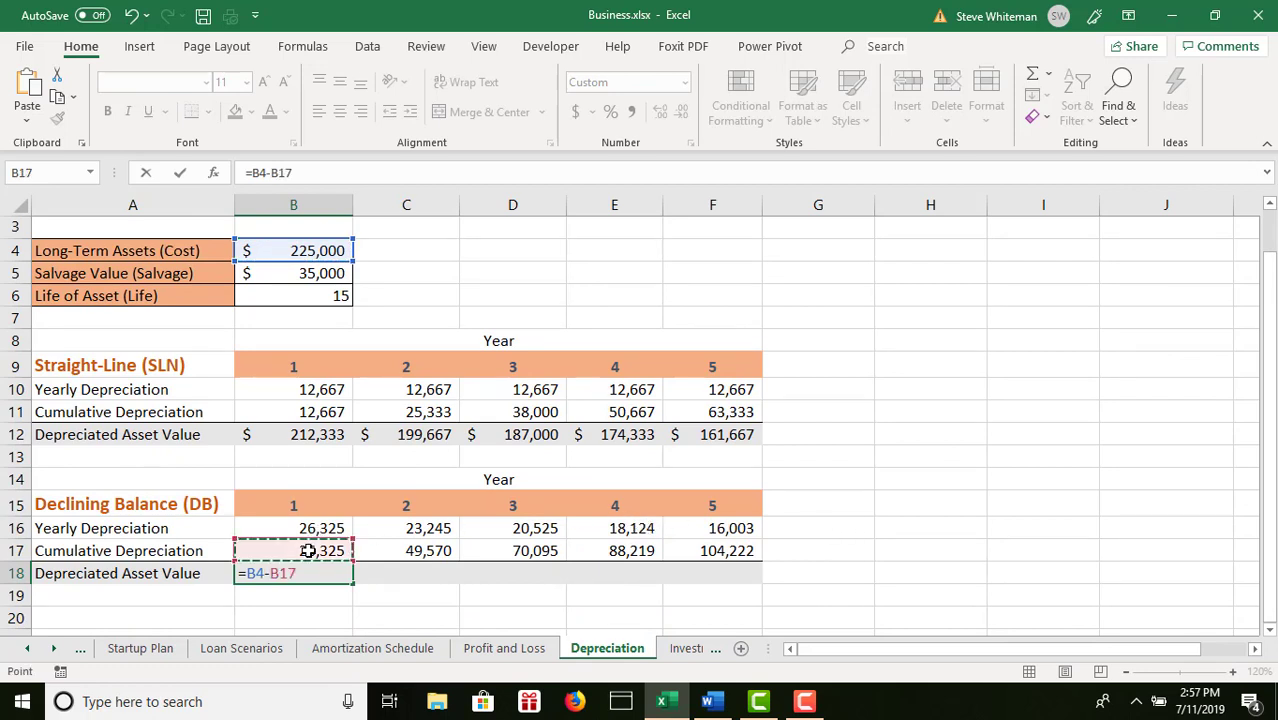
pyautogui.click(260, 173)
pyautogui.write('$B$')
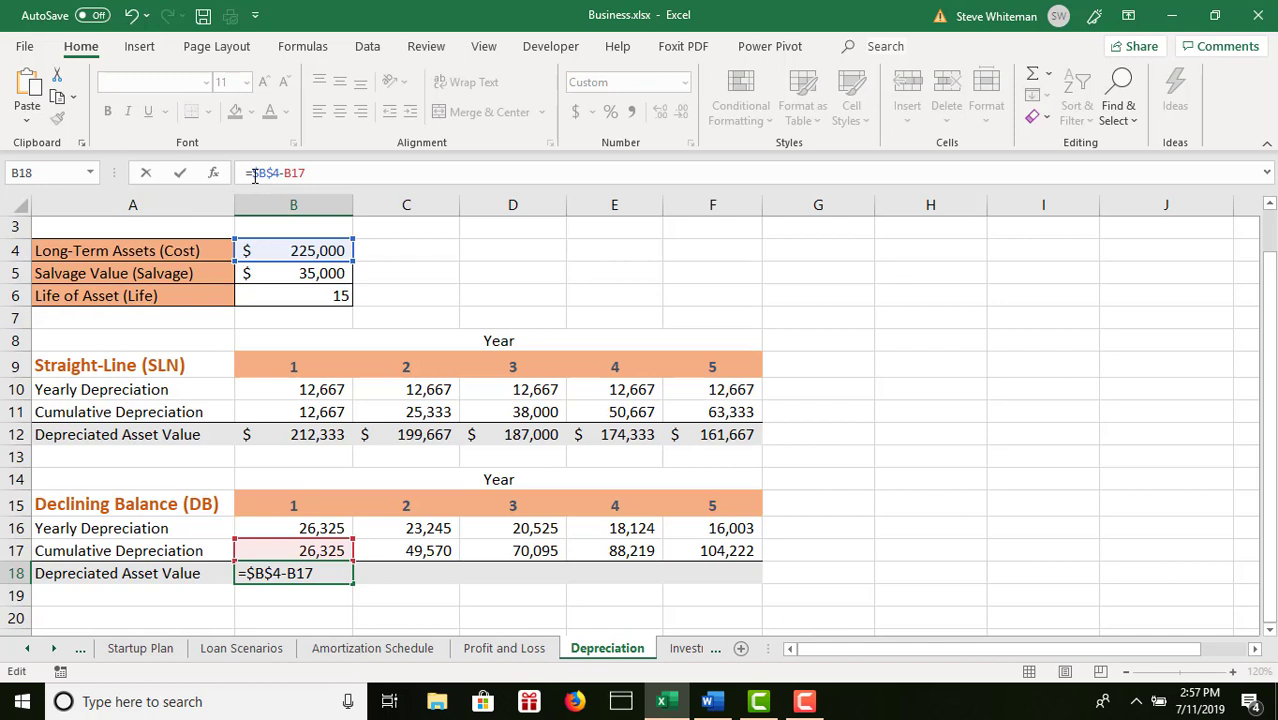
pyautogui.press('Return')
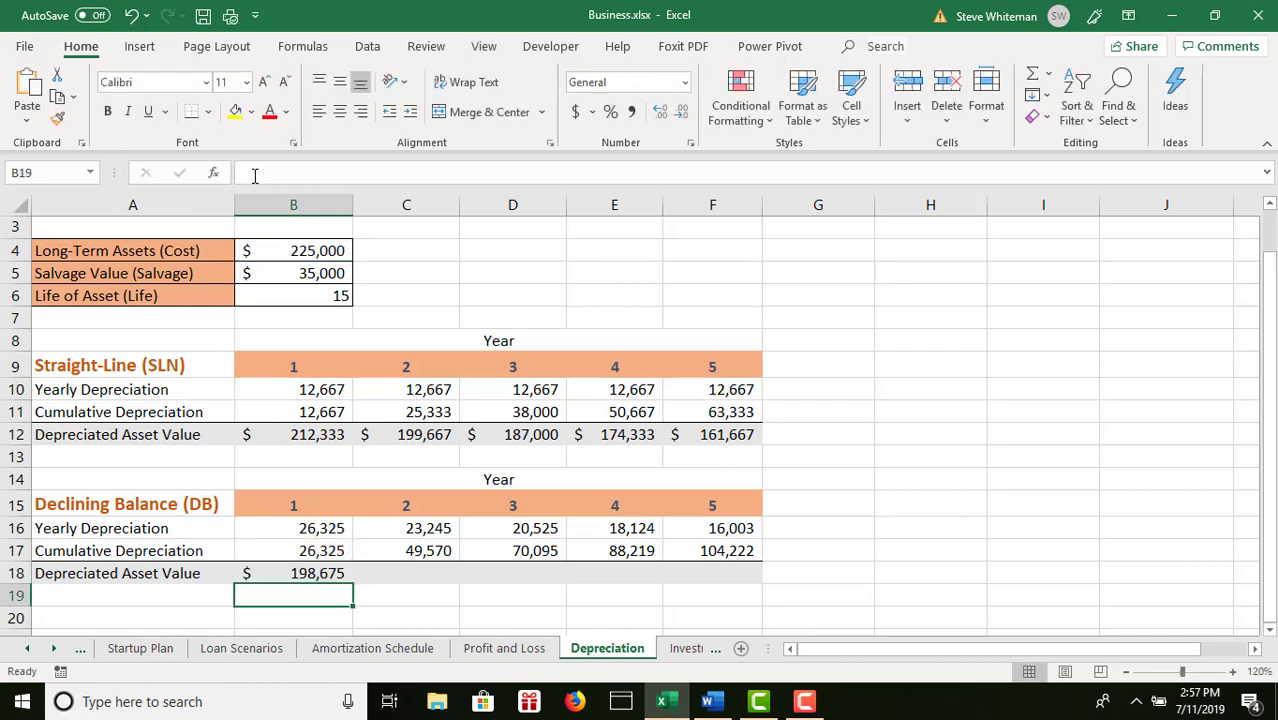
pyautogui.click(316, 573)
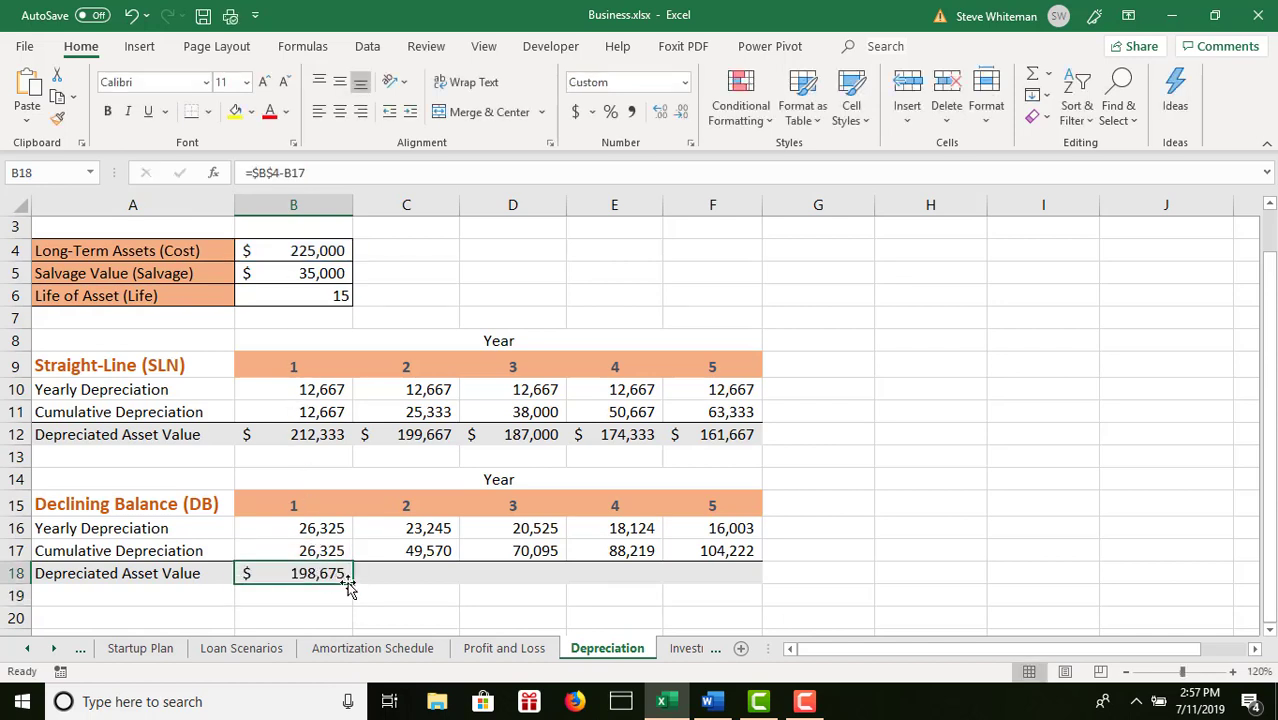
pyautogui.moveTo(355, 585); pyautogui.dragTo(747, 580)
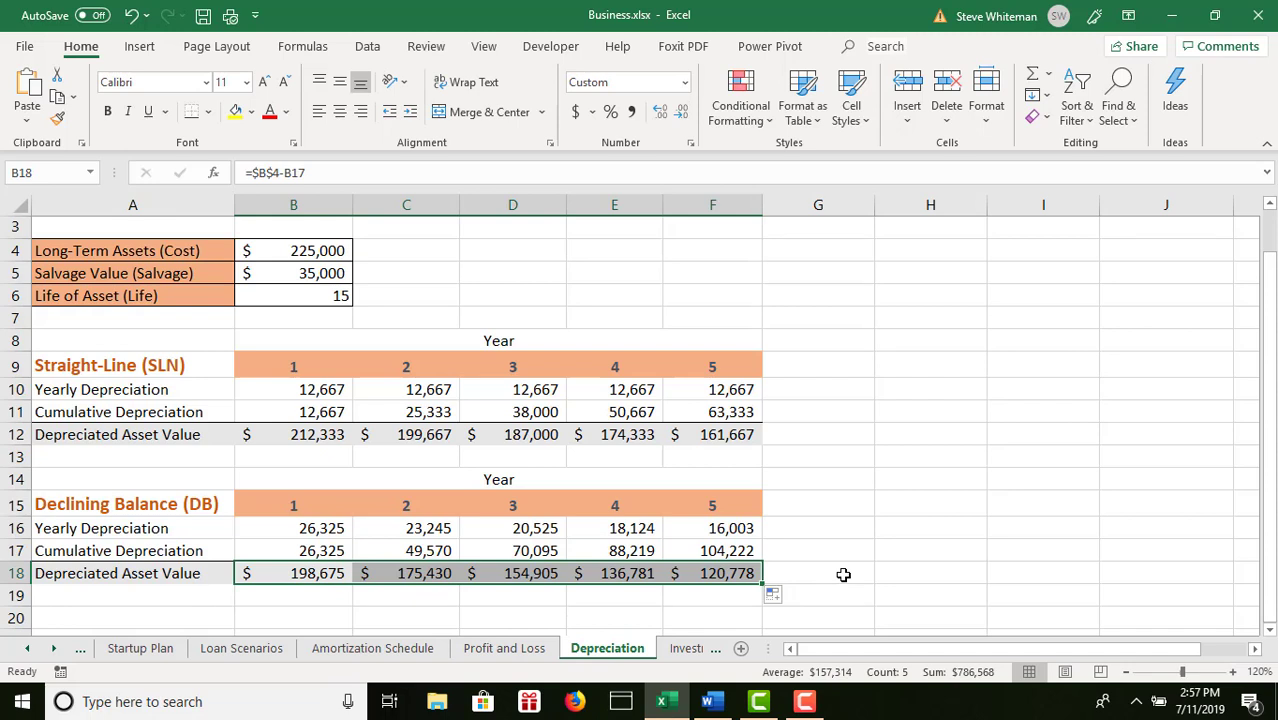
# - Link Profit and Loss B22:F22 to Depreciation row 16, showing 26,325 through 16,003
pyautogui.click(490, 650)
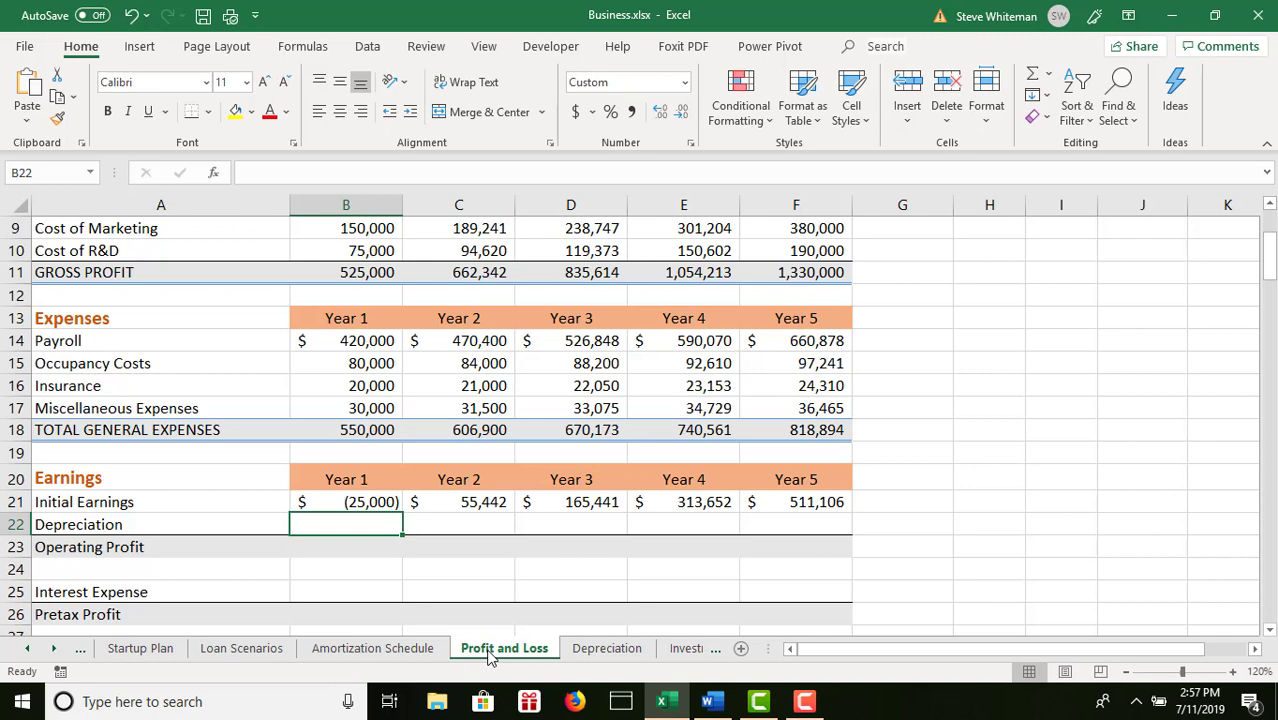
pyautogui.write('=')
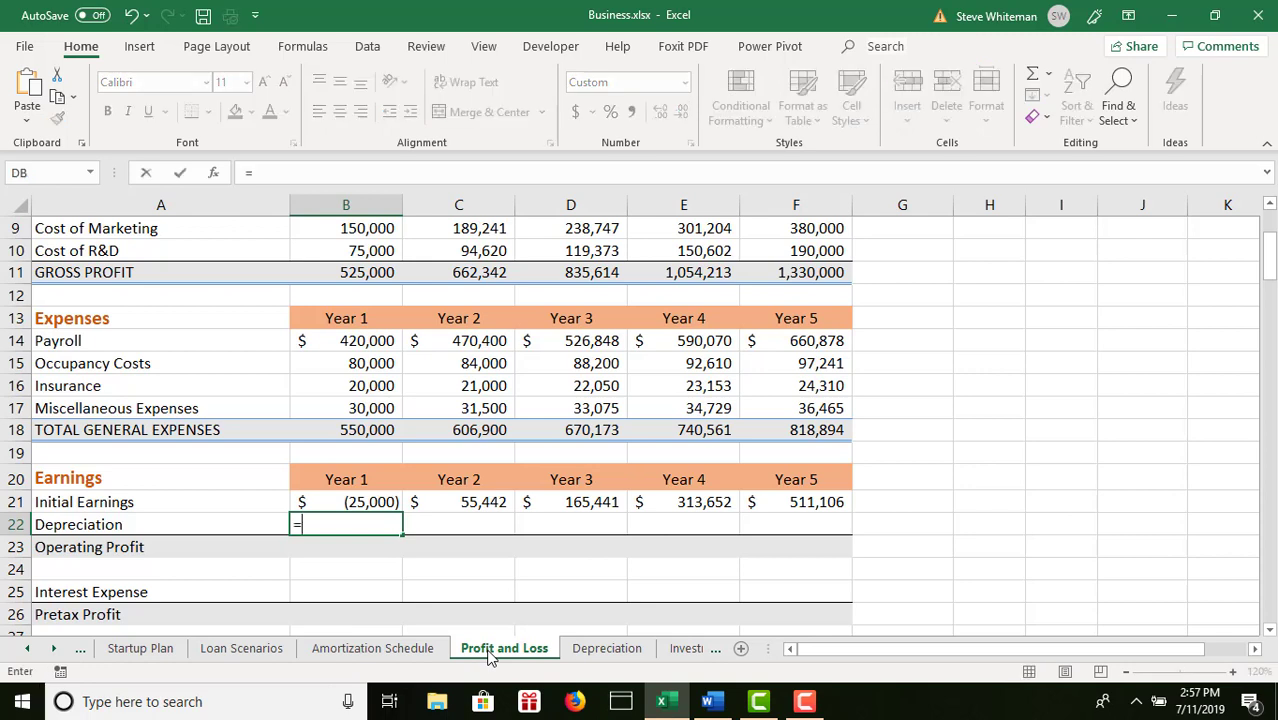
pyautogui.click(592, 652)
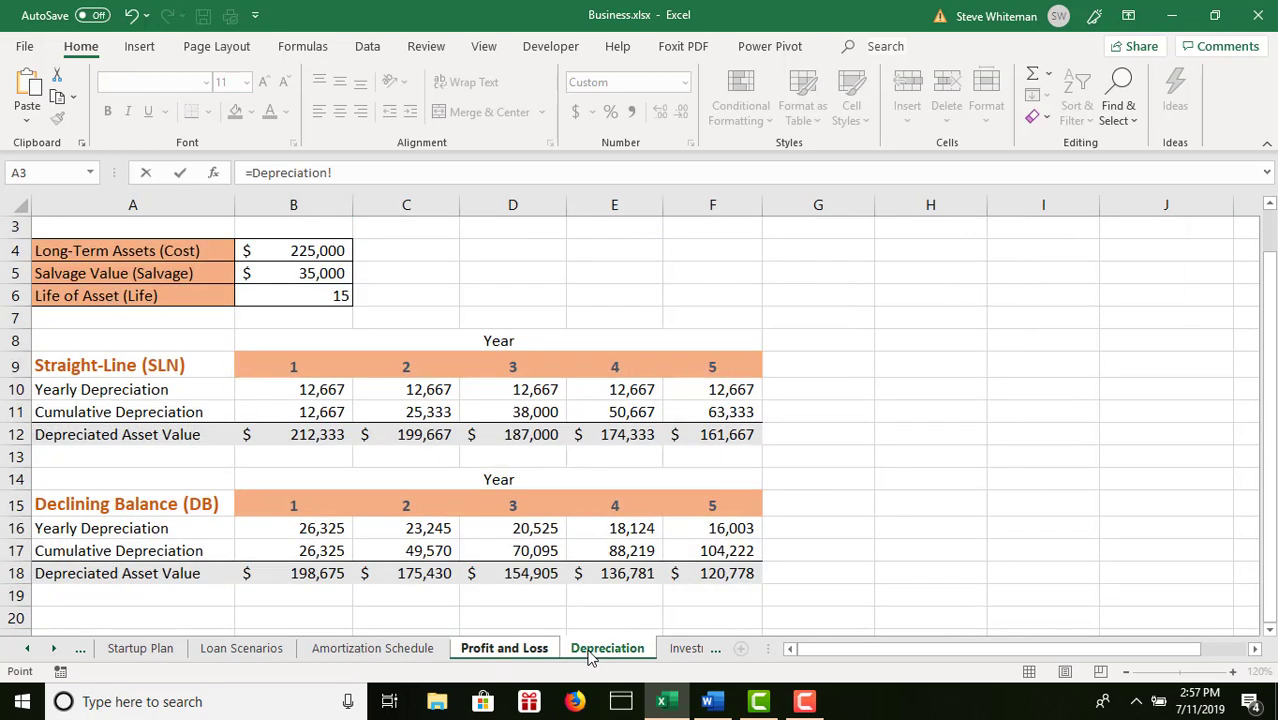
pyautogui.click(330, 530)
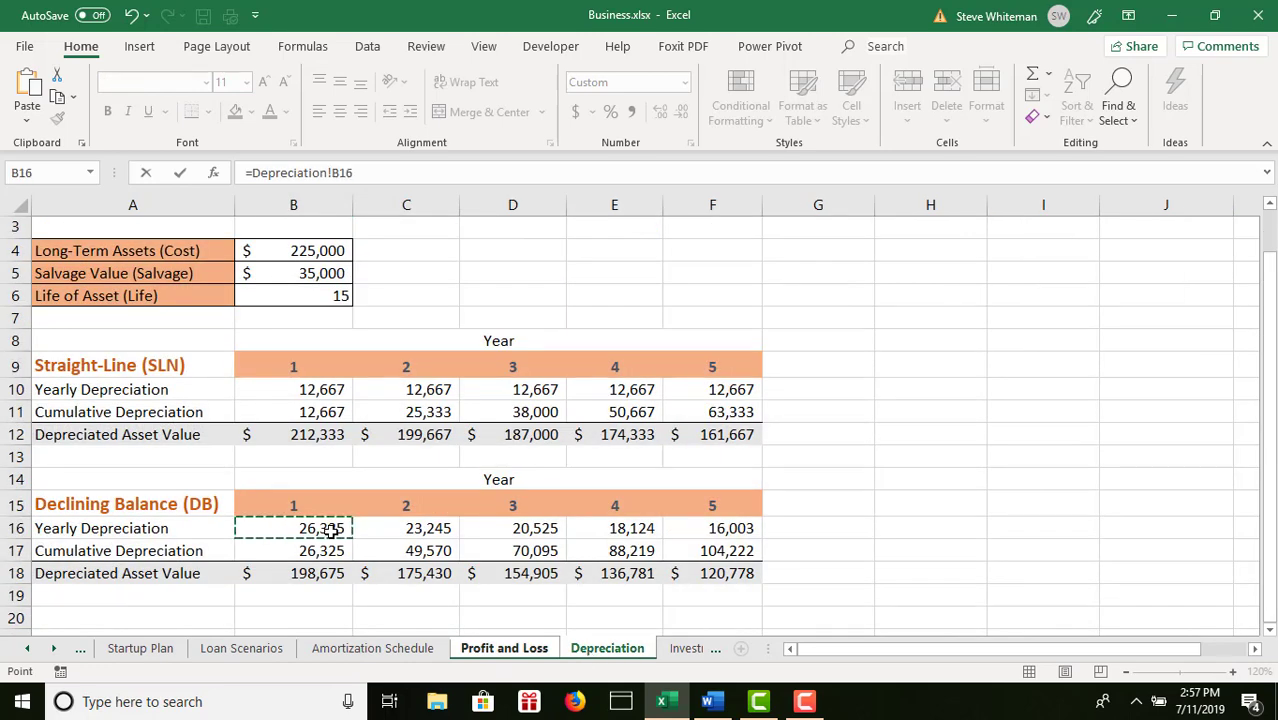
pyautogui.press('Return')
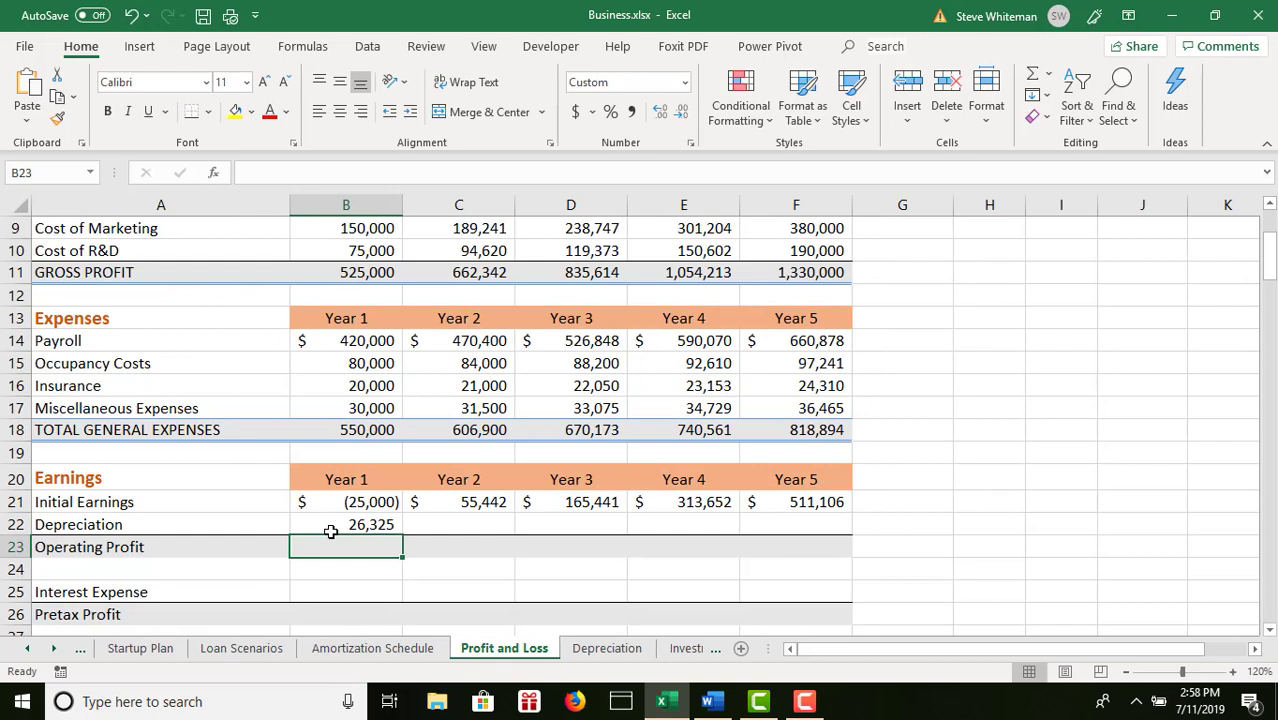
pyautogui.click(376, 522)
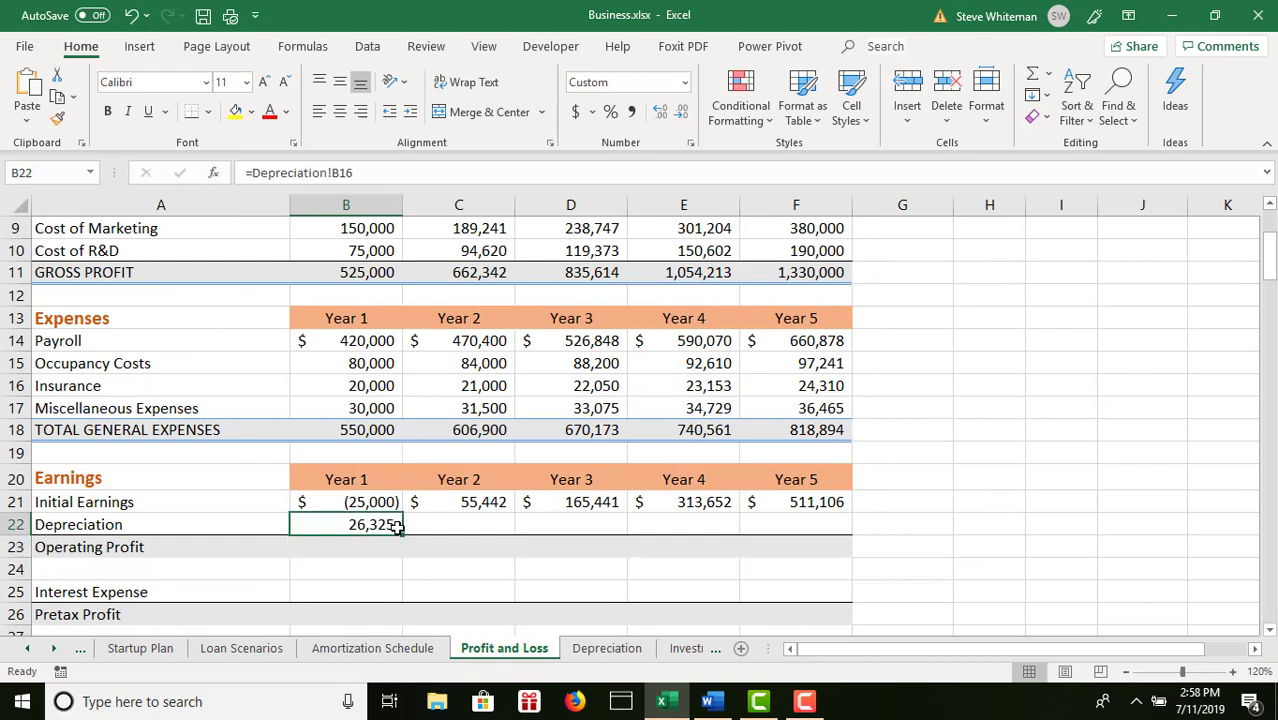
pyautogui.moveTo(402, 536); pyautogui.dragTo(818, 526)
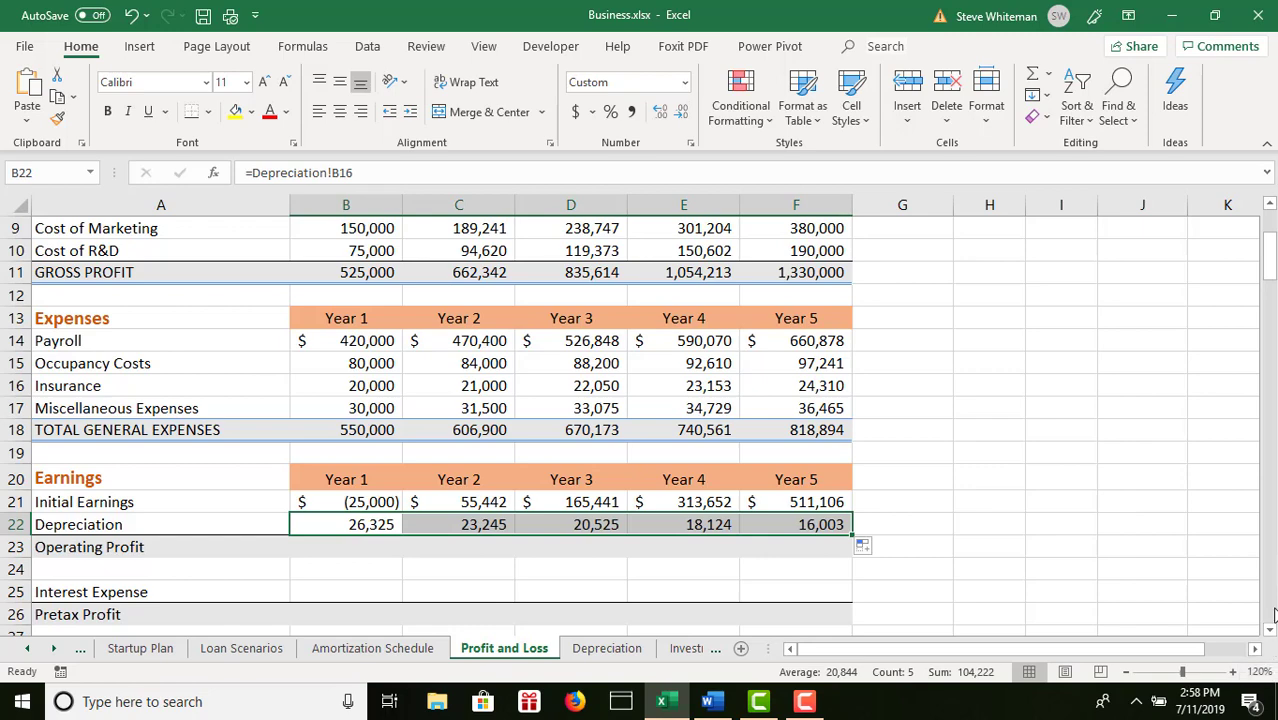
pyautogui.scroll(-2, 1270, 636)
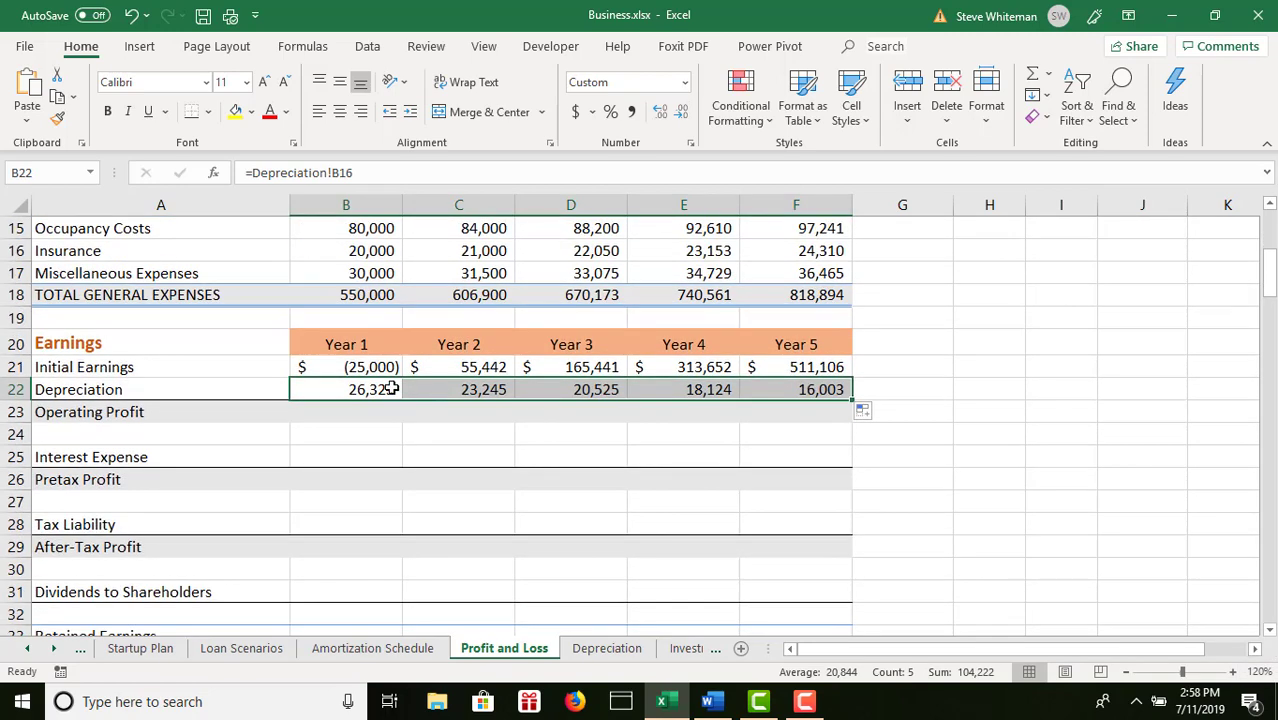
# - Start a B21-B22 formula in B24, then cancel it as the wrong row
pyautogui.click(375, 432)
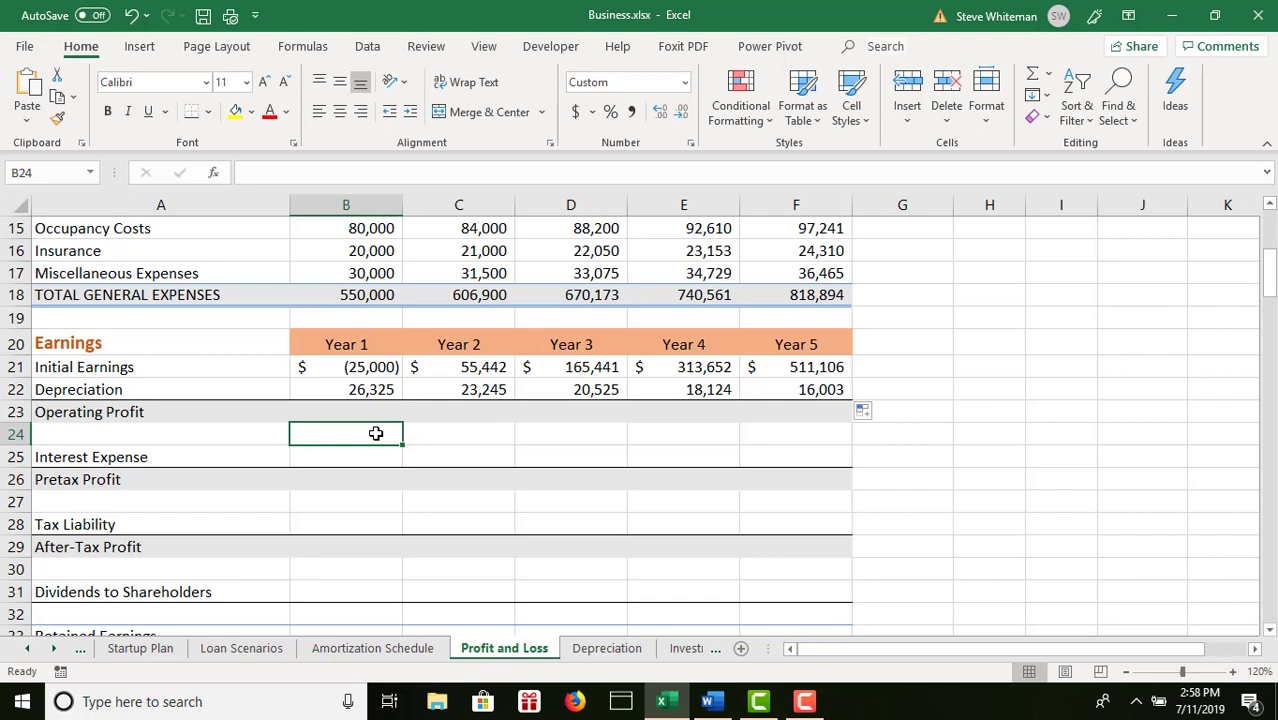
pyautogui.write('=')
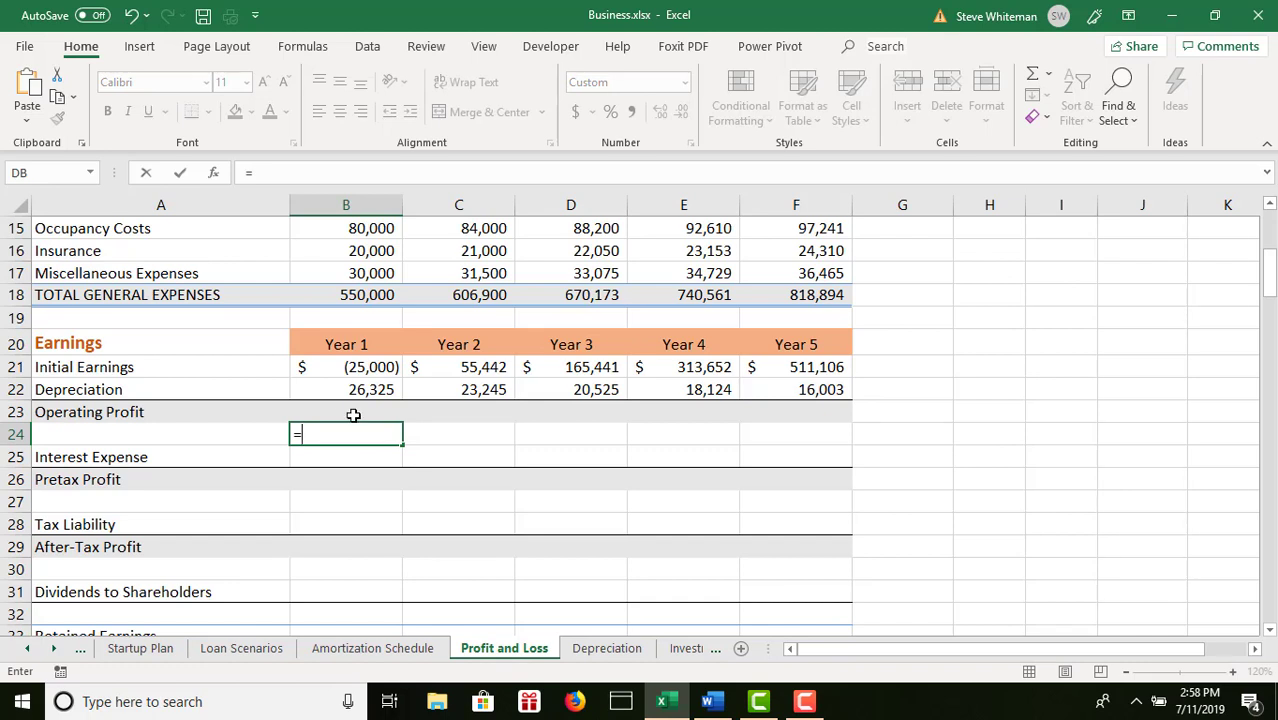
pyautogui.click(346, 366)
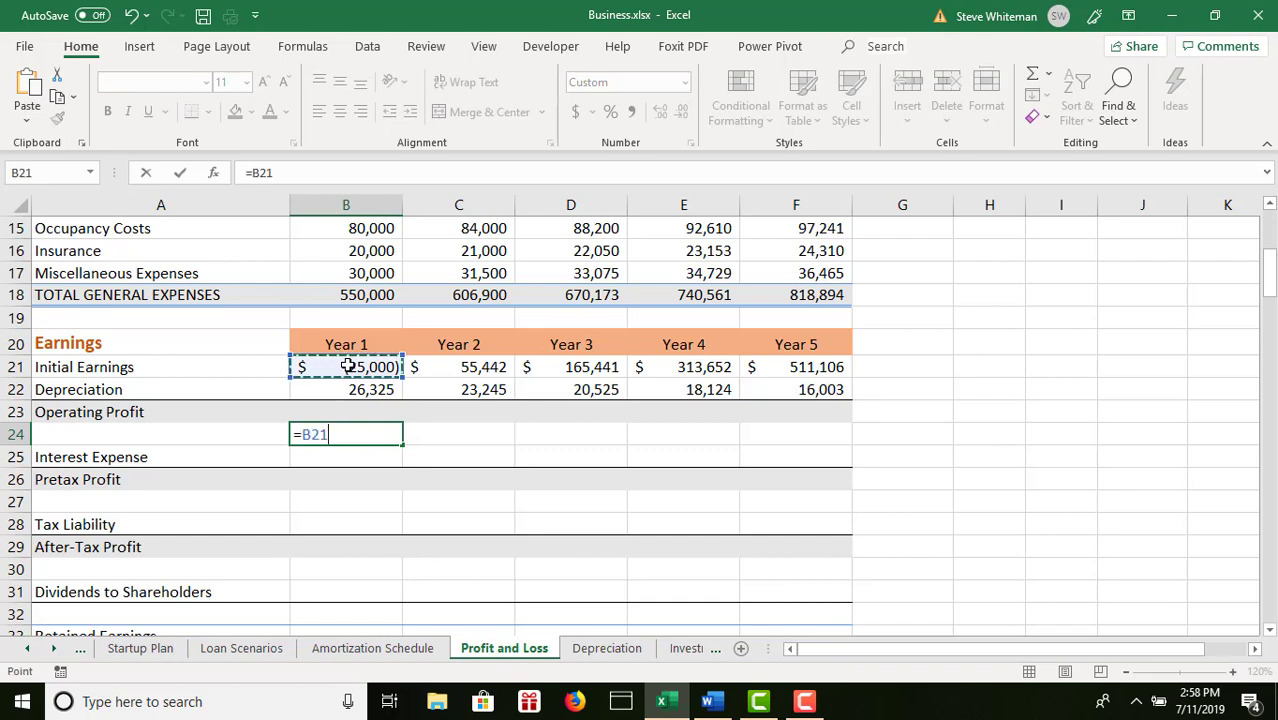
pyautogui.write('-')
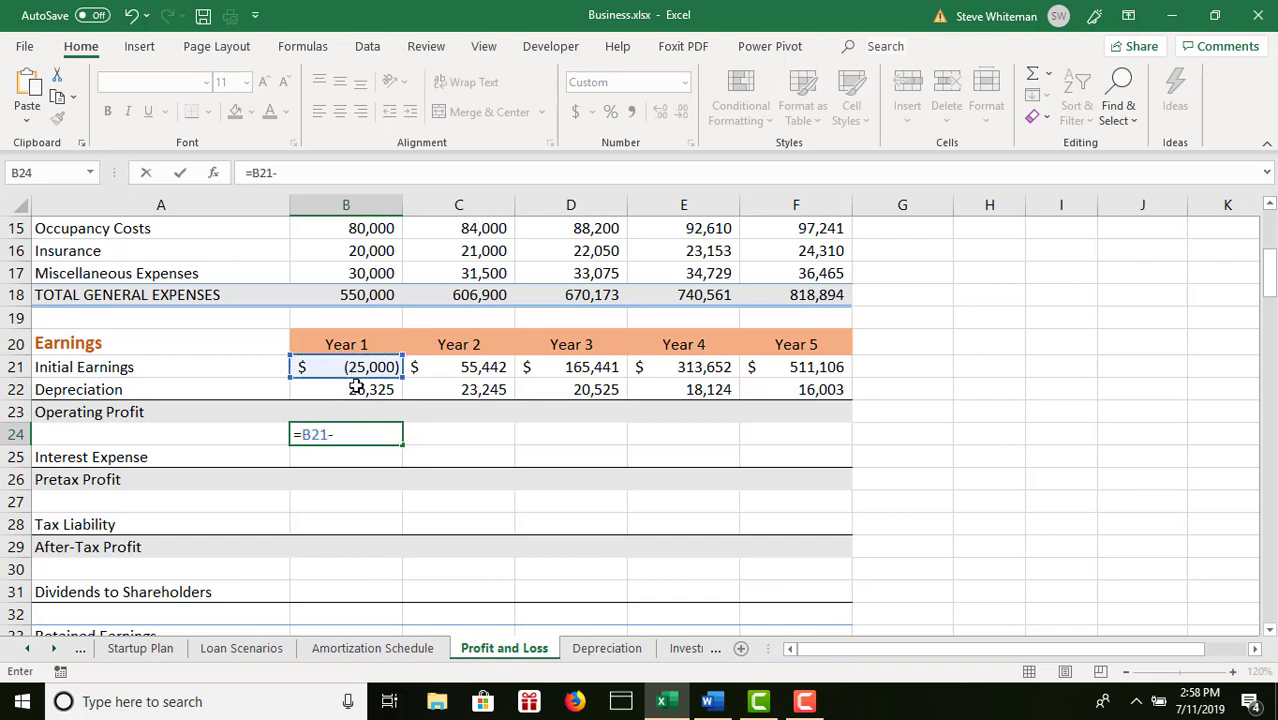
pyautogui.click(356, 389)
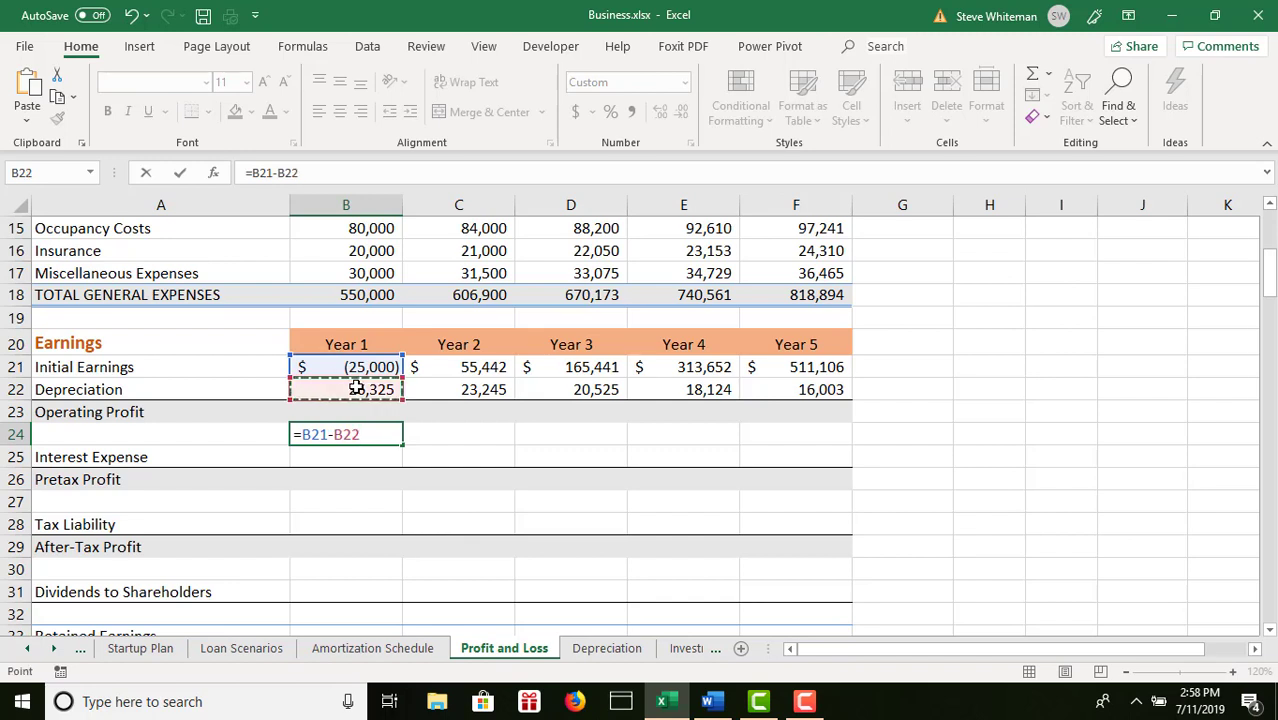
pyautogui.press('Escape')
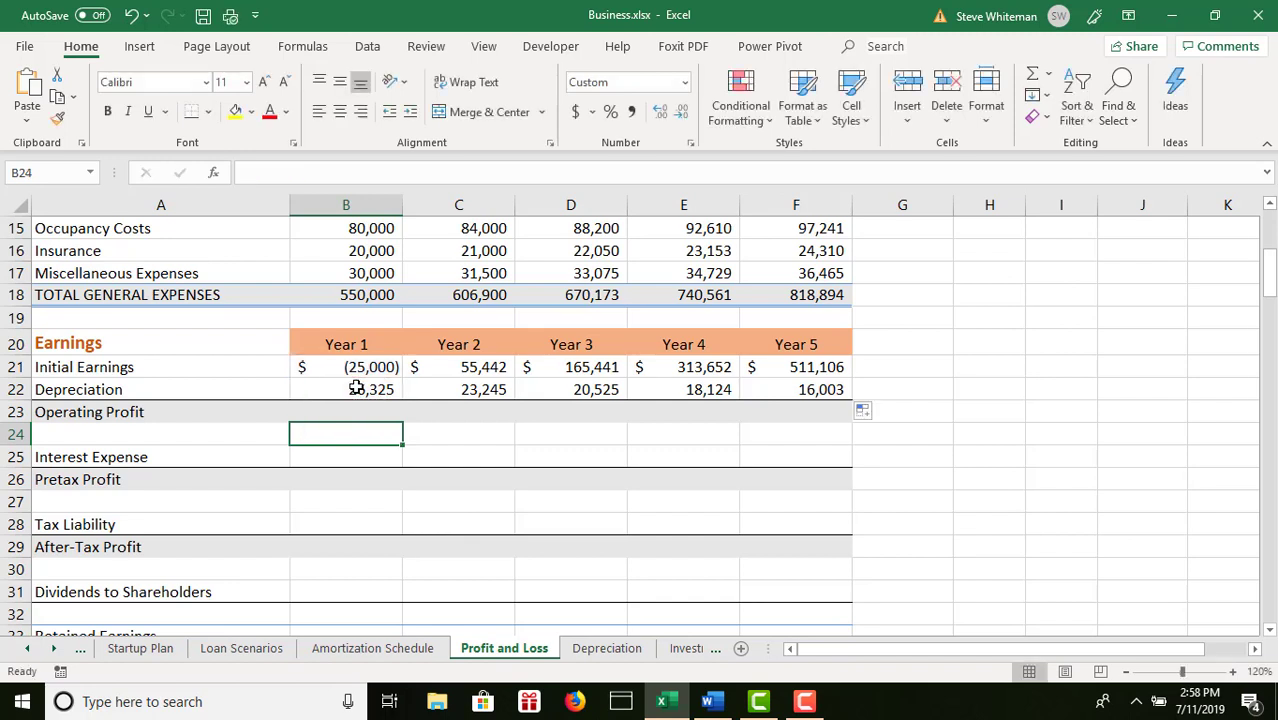
# - Enter =B21-B22 in B23 and fill to F23, from (51,325) to 495,103
pyautogui.click(363, 411)
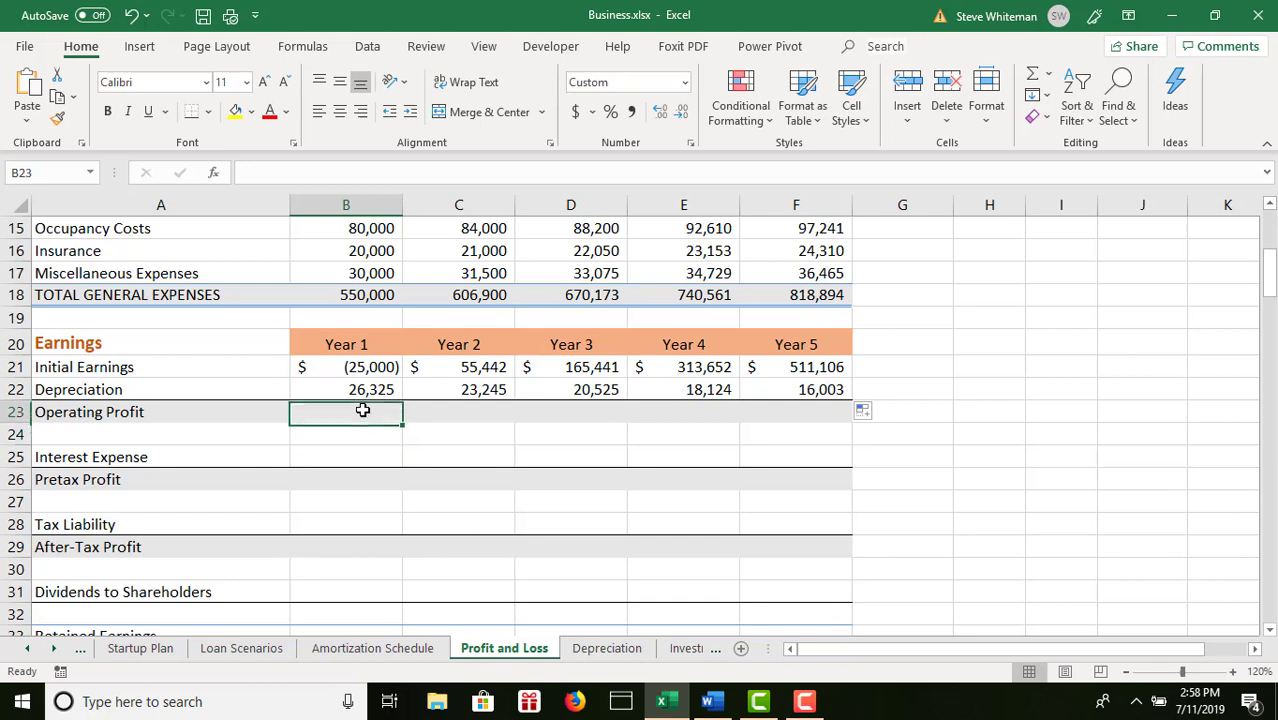
pyautogui.write('=')
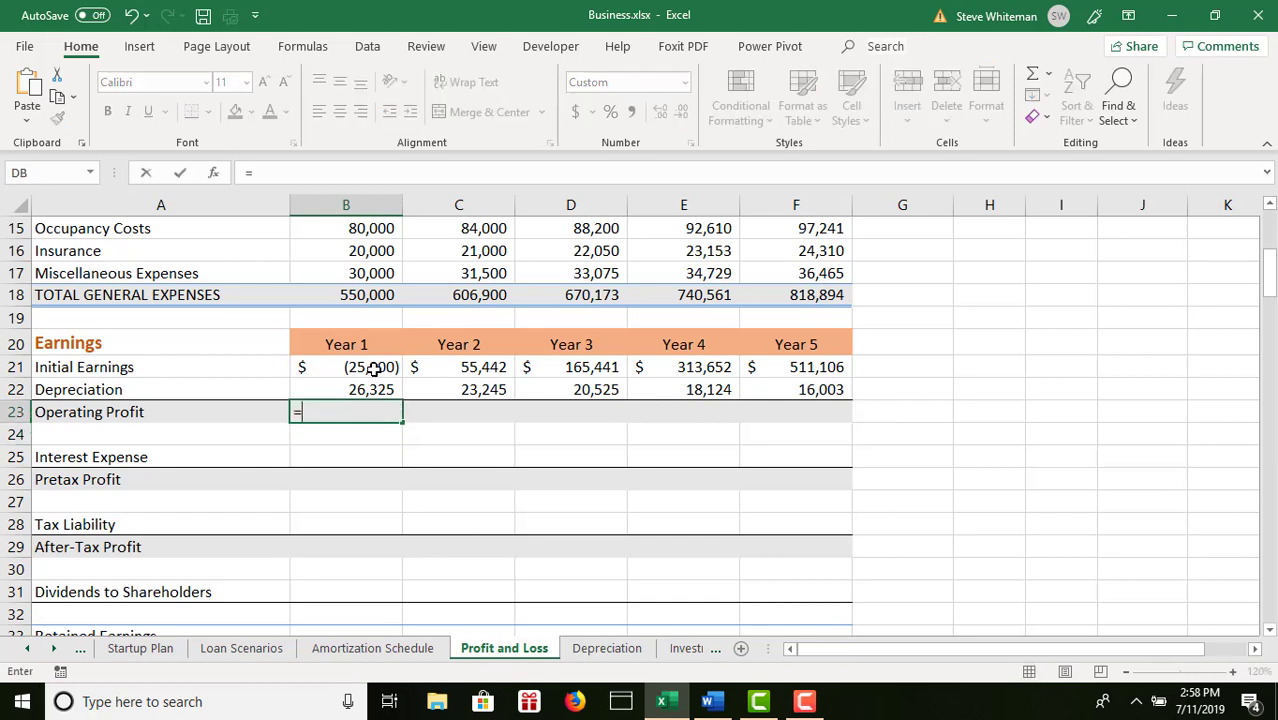
pyautogui.click(372, 368)
pyautogui.write('-')
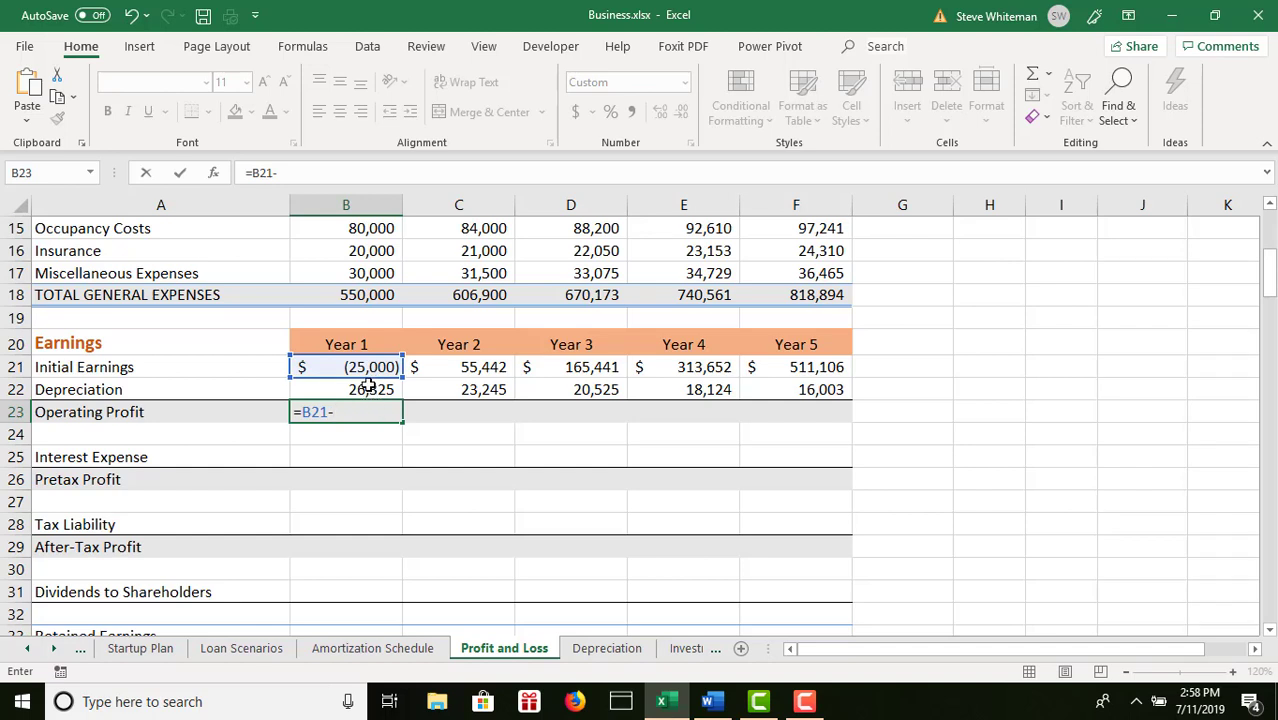
pyautogui.click(368, 389)
pyautogui.press('Return')
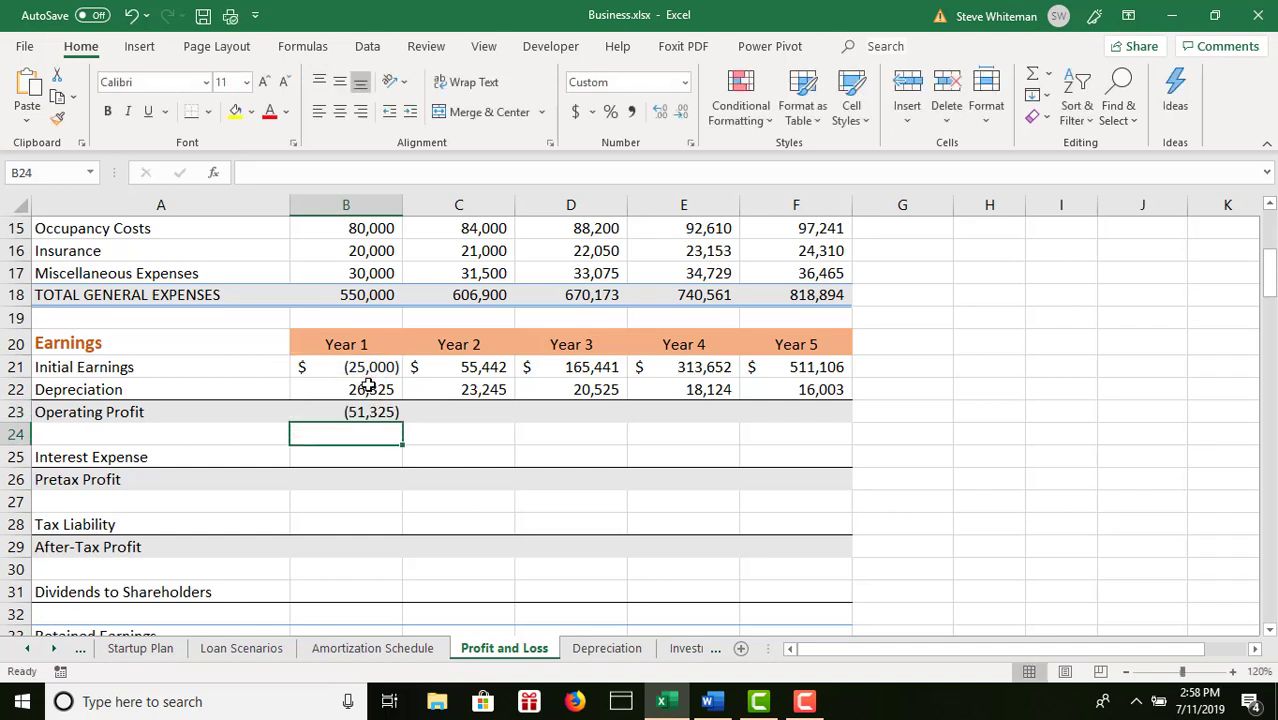
pyautogui.click(377, 411)
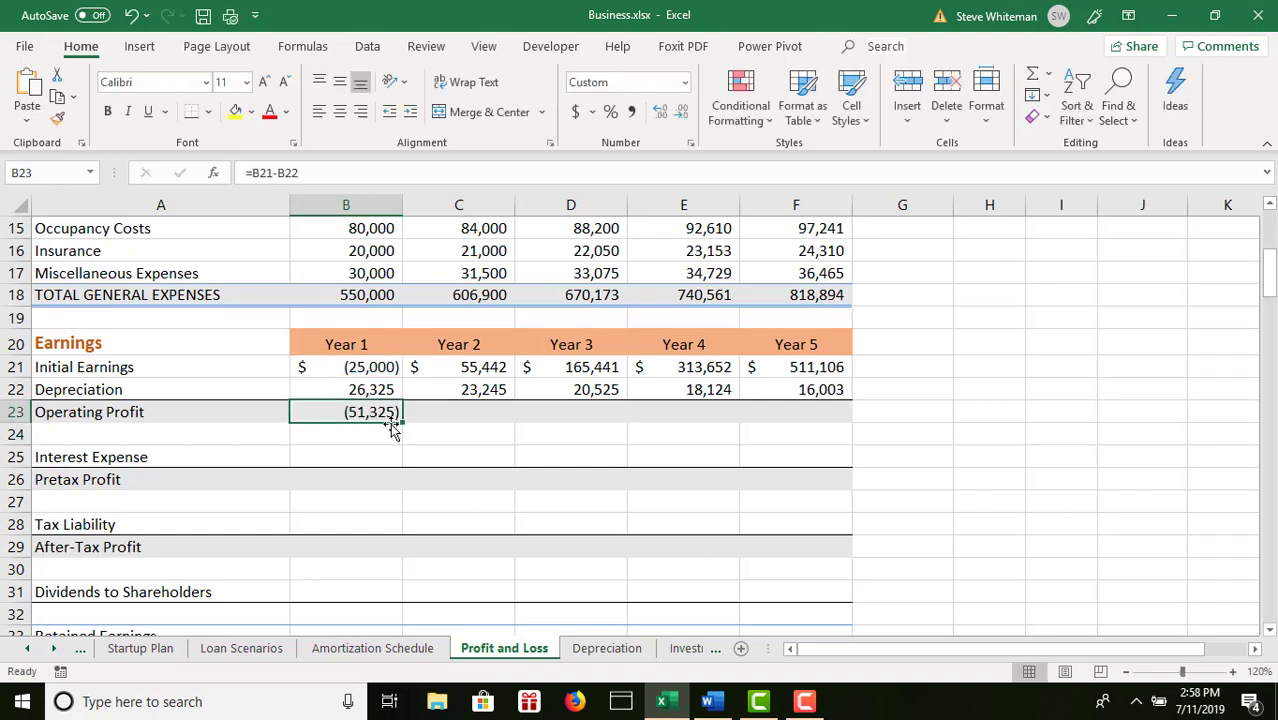
pyautogui.moveTo(403, 423); pyautogui.dragTo(866, 396)
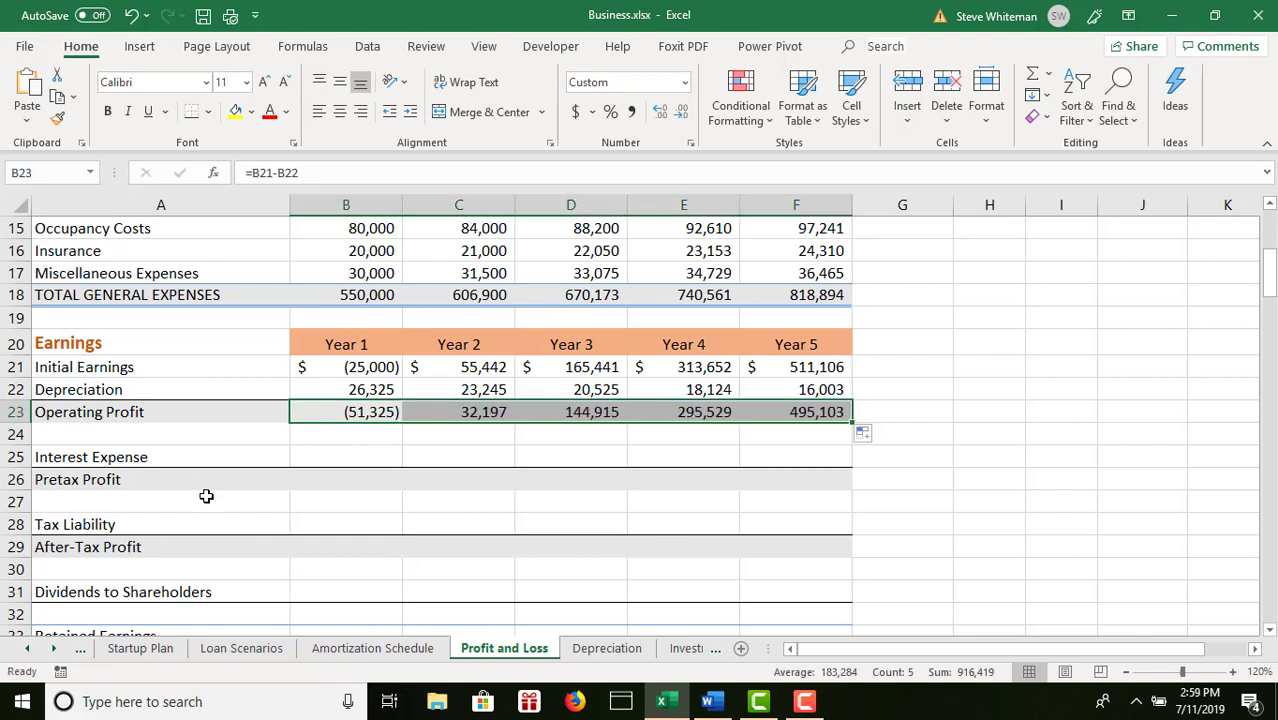
# - Link B25:F25 to Amortization Schedule interest totals from B56, showing (20,002) to (12,796)
pyautogui.click(324, 460)
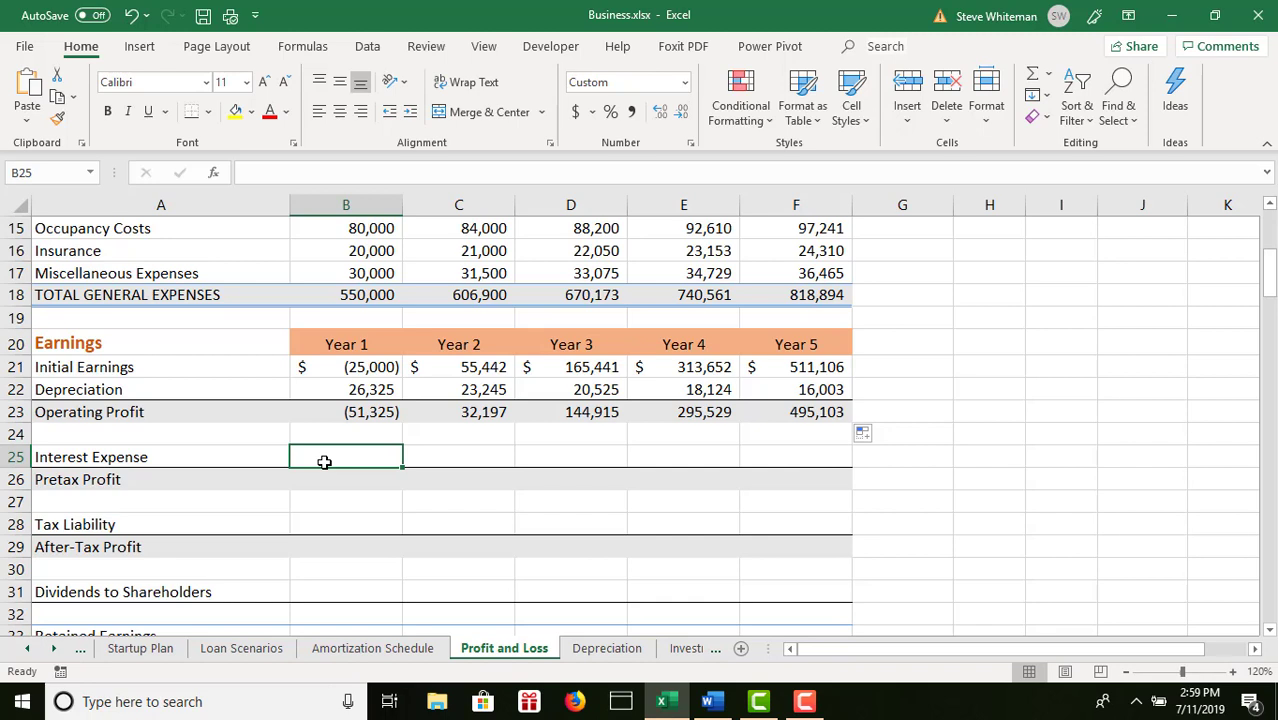
pyautogui.write('=')
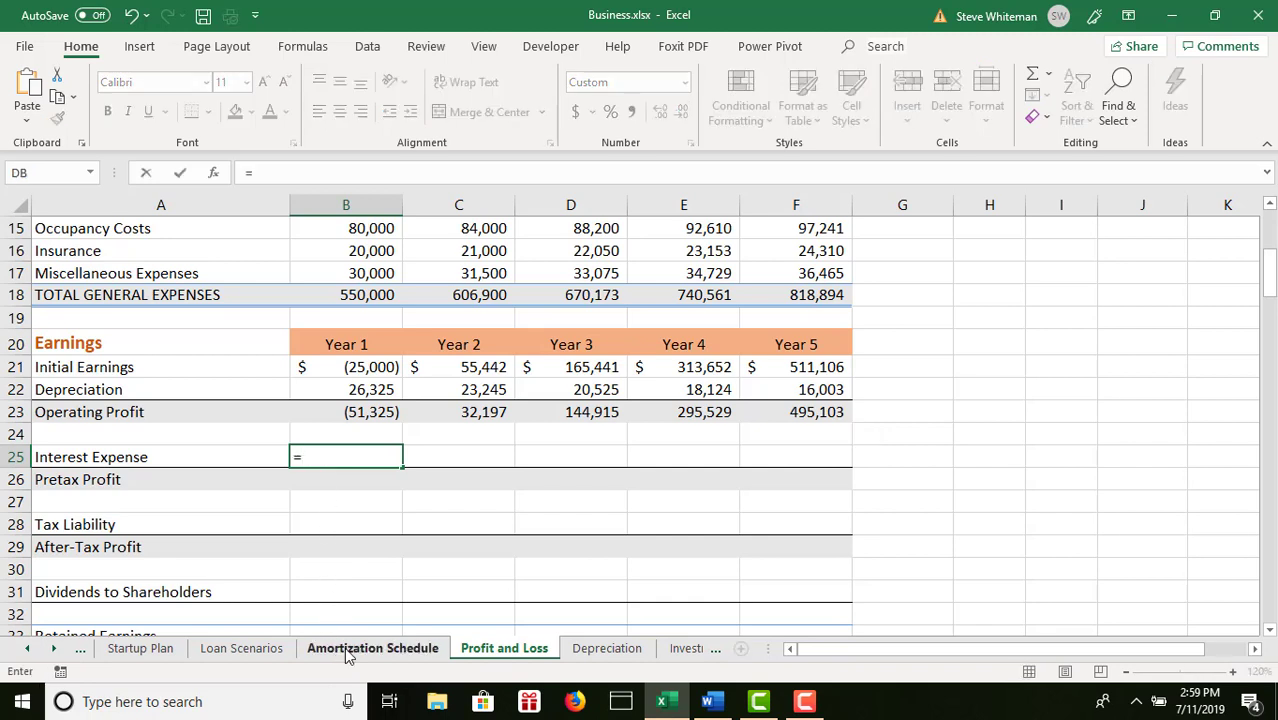
pyautogui.click(347, 651)
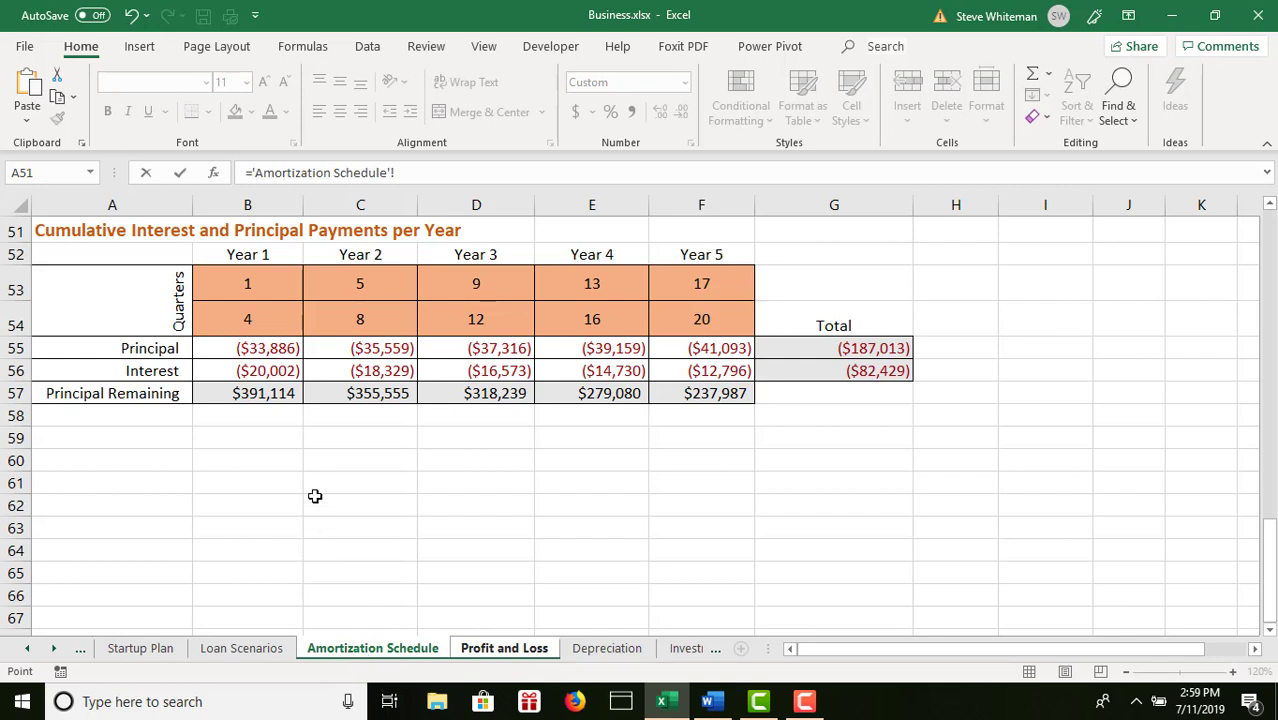
pyautogui.click(1270, 228)
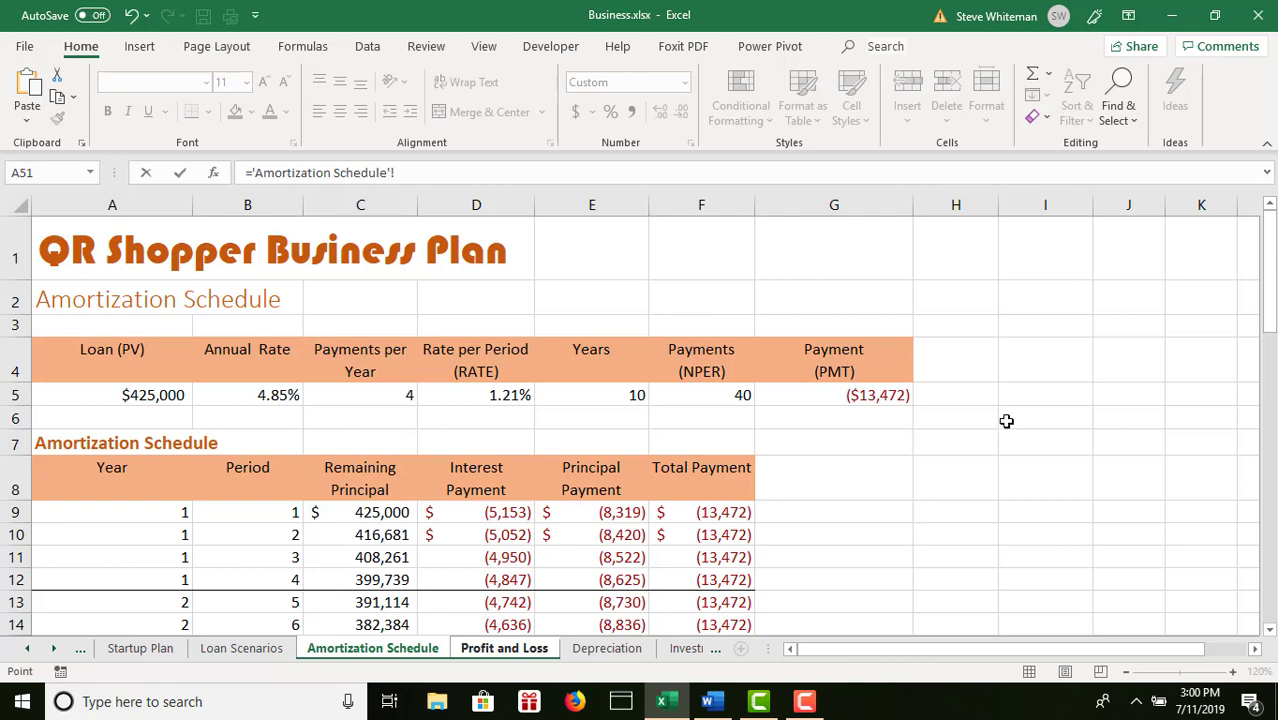
pyautogui.click(1270, 490)
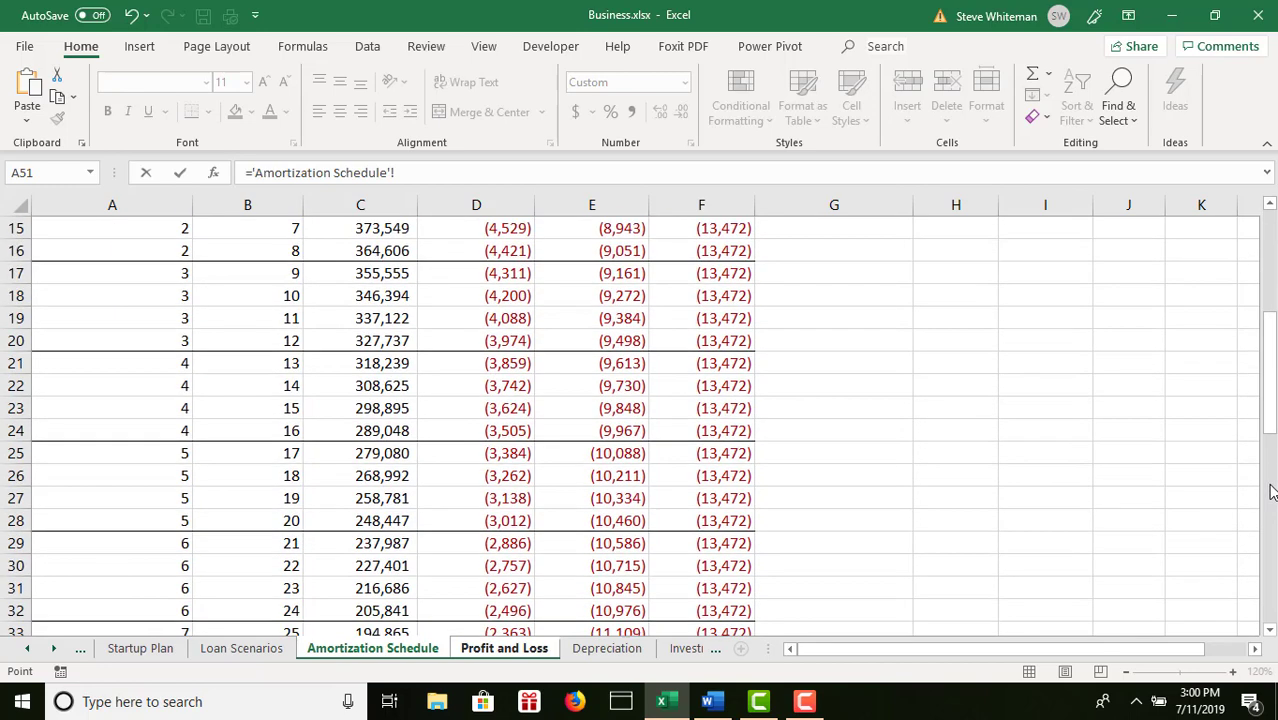
pyautogui.click(1270, 545)
pyautogui.click(1268, 620)
pyautogui.click(1268, 620)
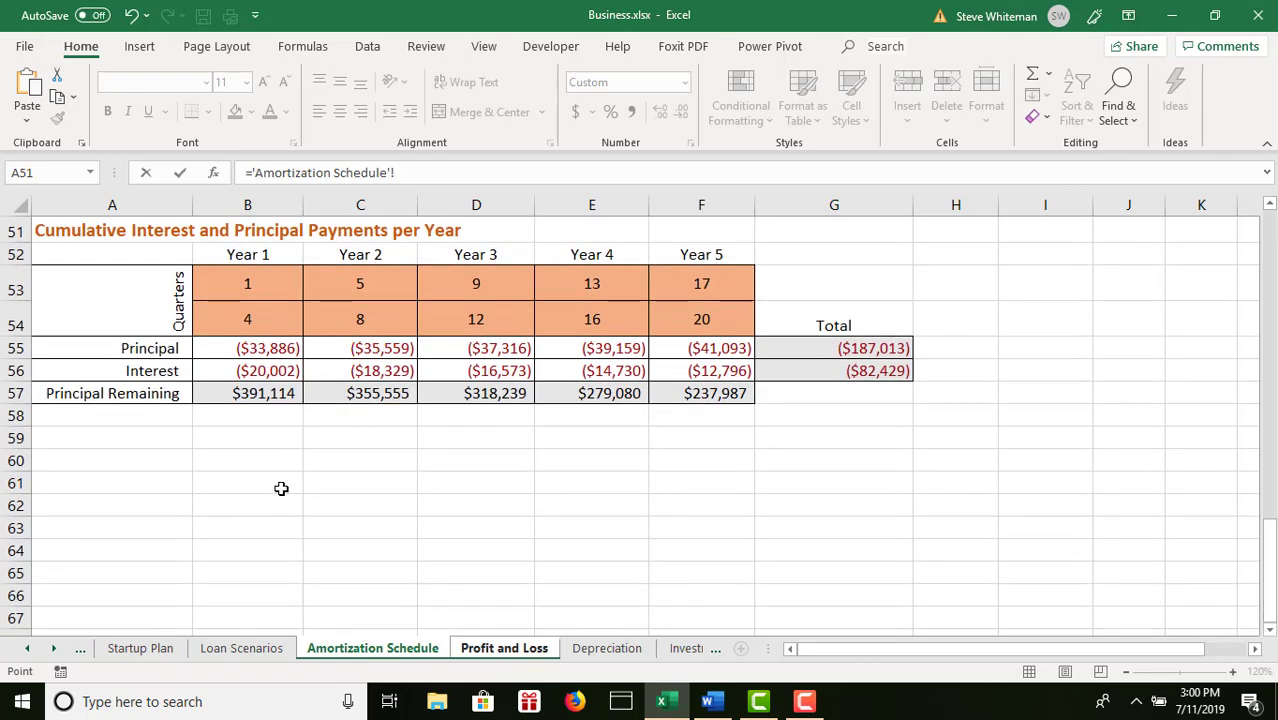
pyautogui.click(259, 371)
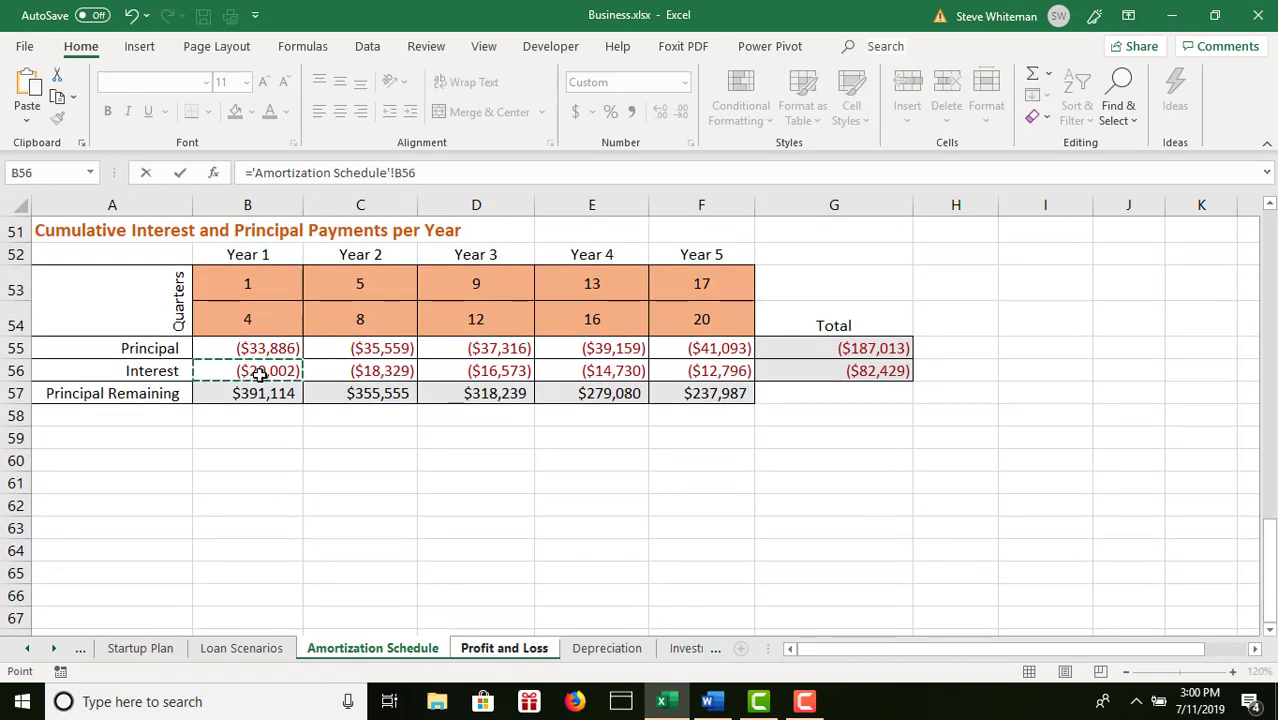
pyautogui.press('Return')
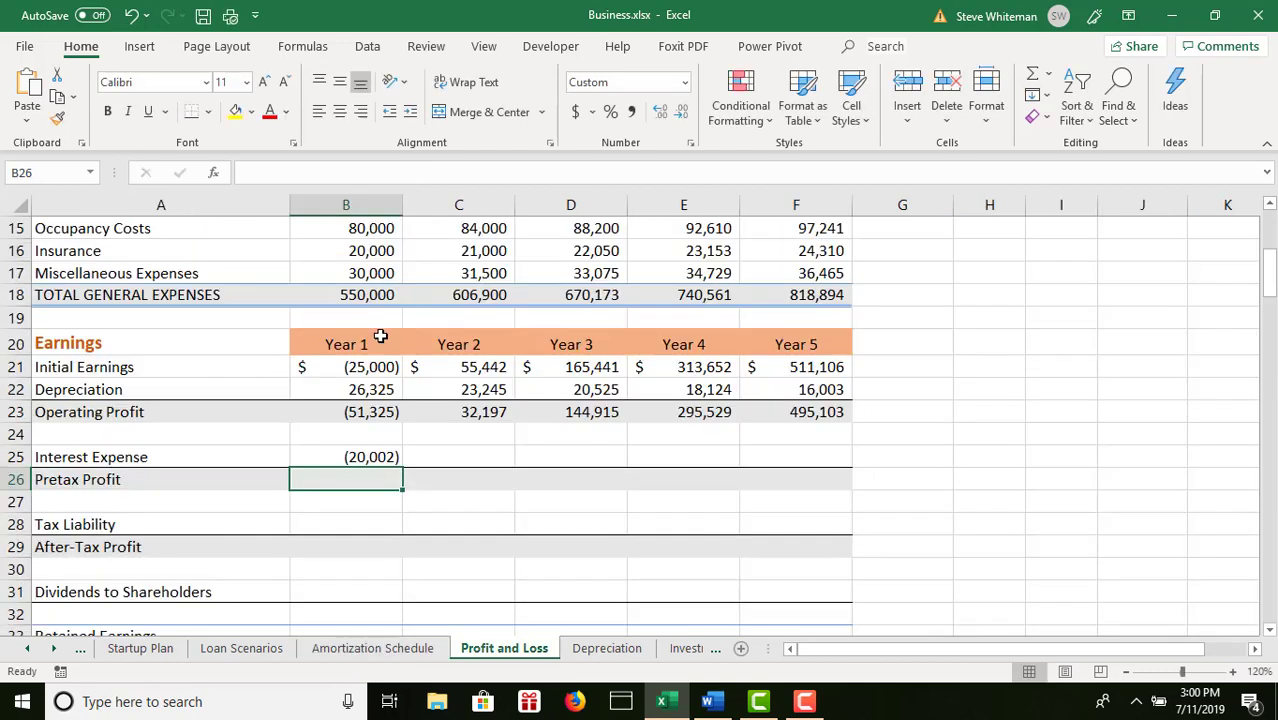
pyautogui.click(356, 459)
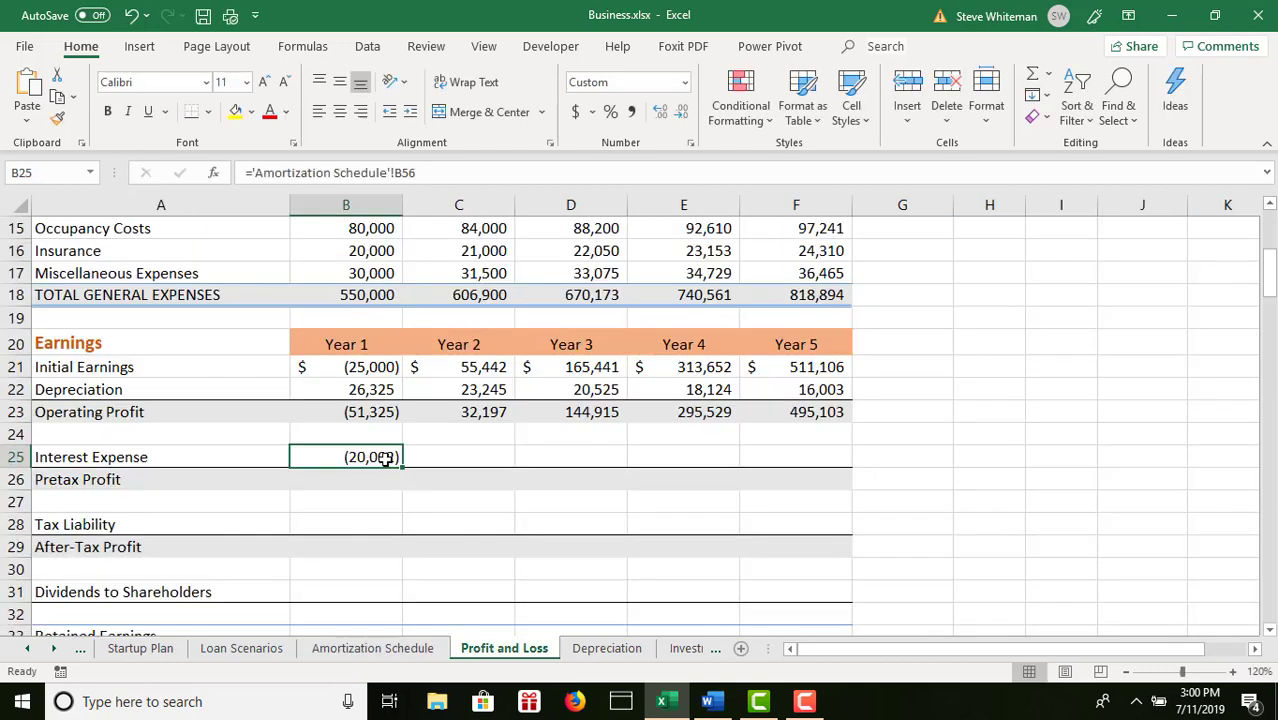
pyautogui.moveTo(585, 421); pyautogui.dragTo(820, 432)
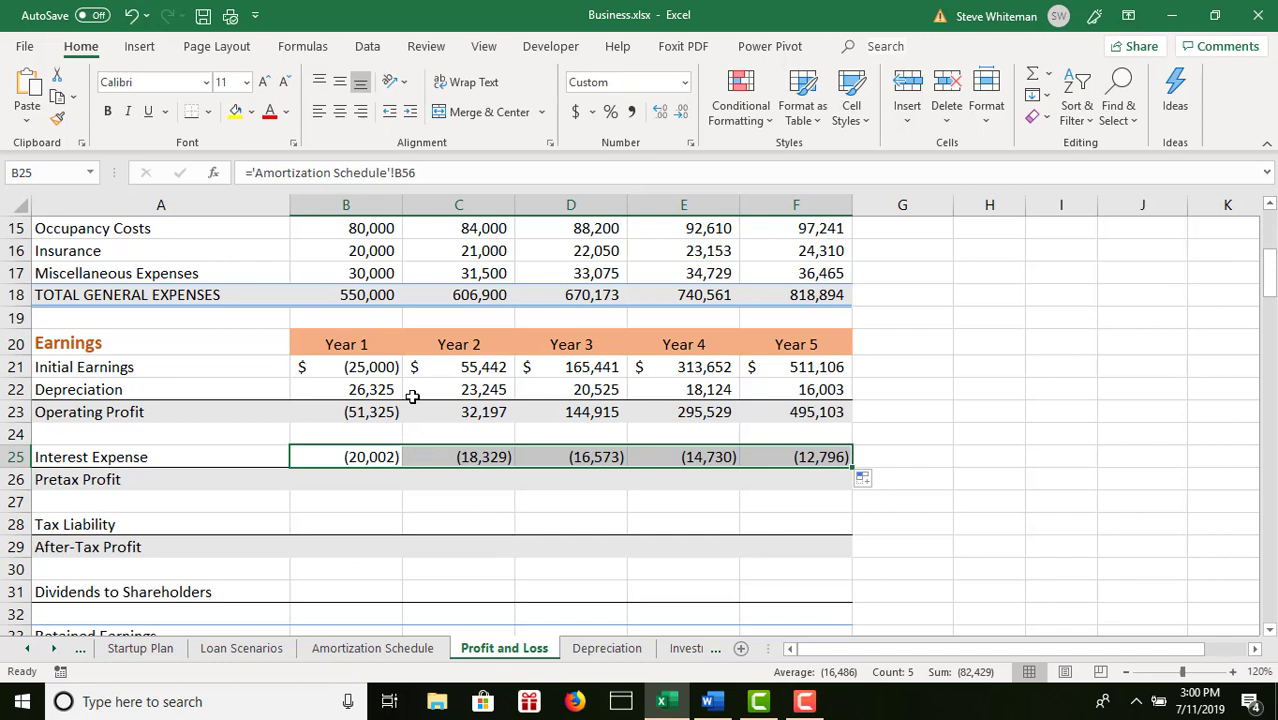
# - Negate B25's Interest Expense formula to =-'Amortization Schedule'!B56 and fill it across to F25
pyautogui.click(369, 457)
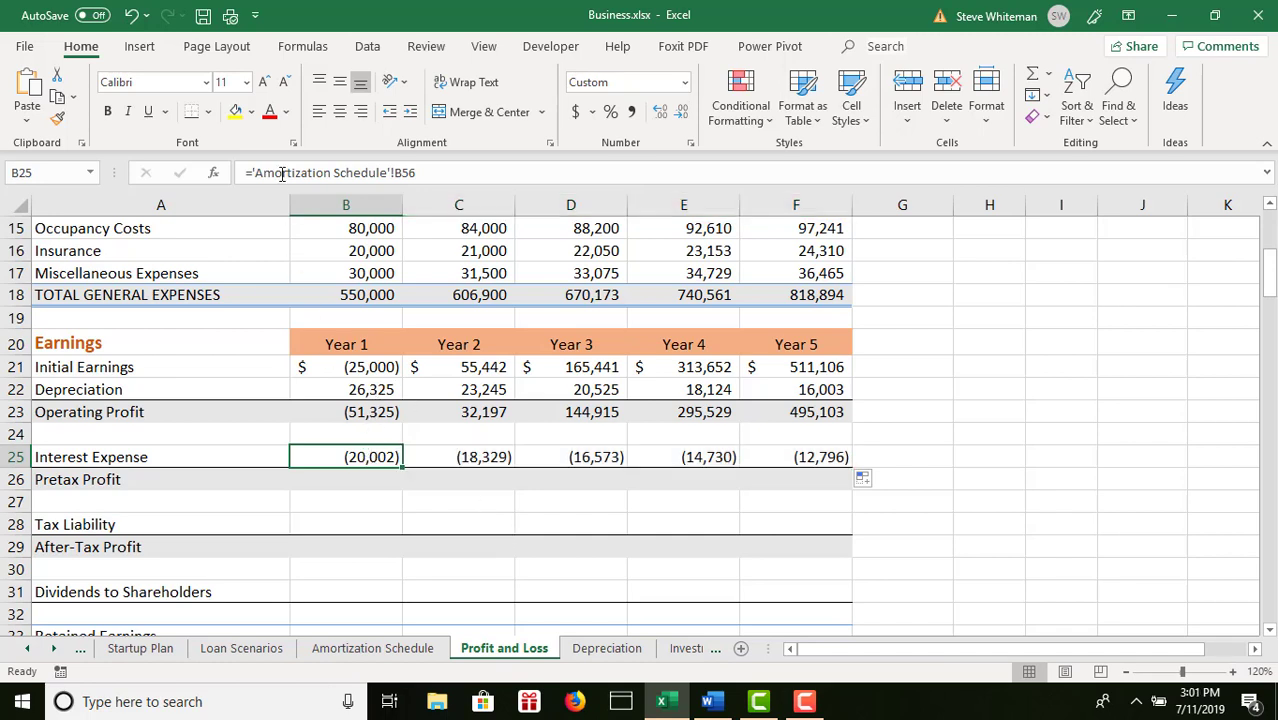
pyautogui.click(252, 171)
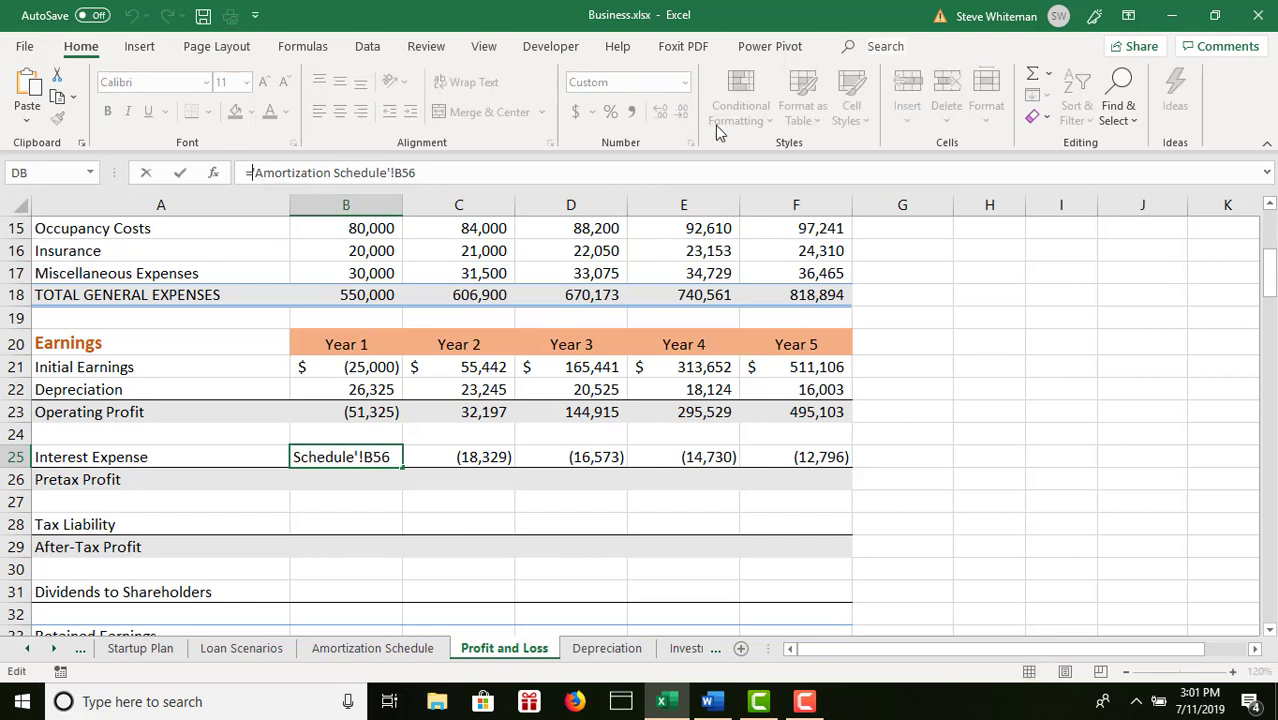
pyautogui.write('-')
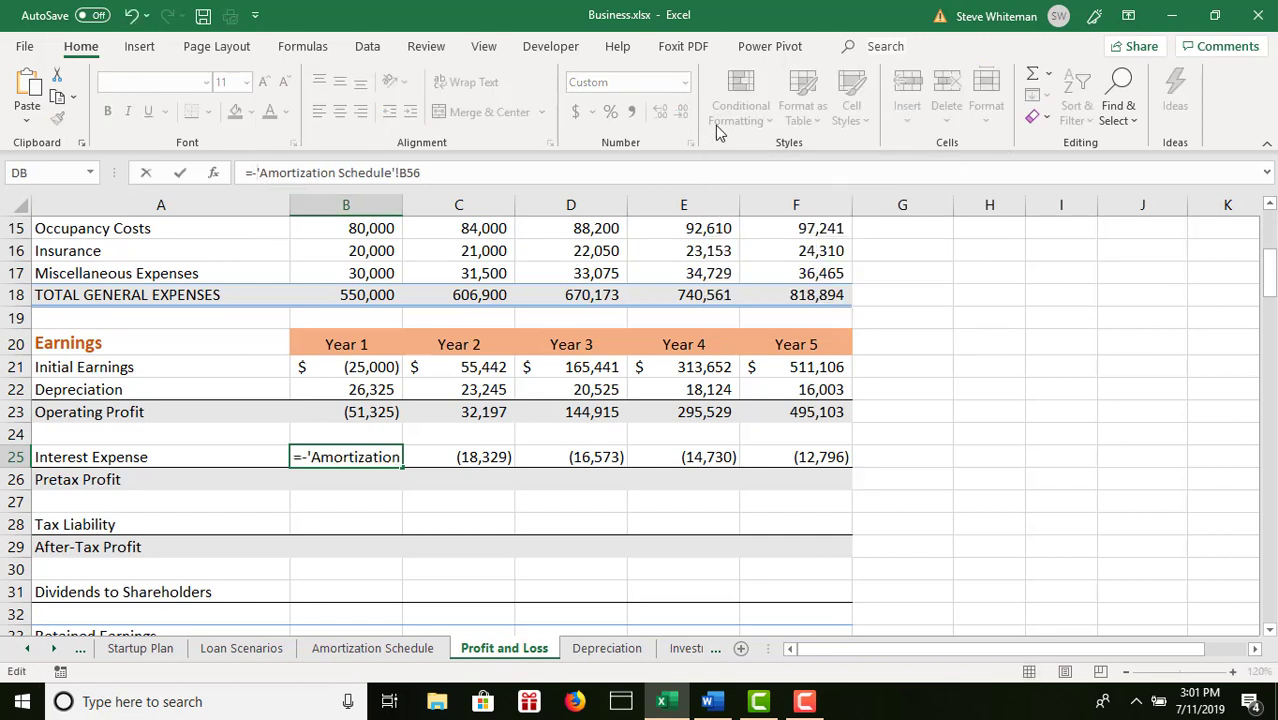
pyautogui.press('Return')
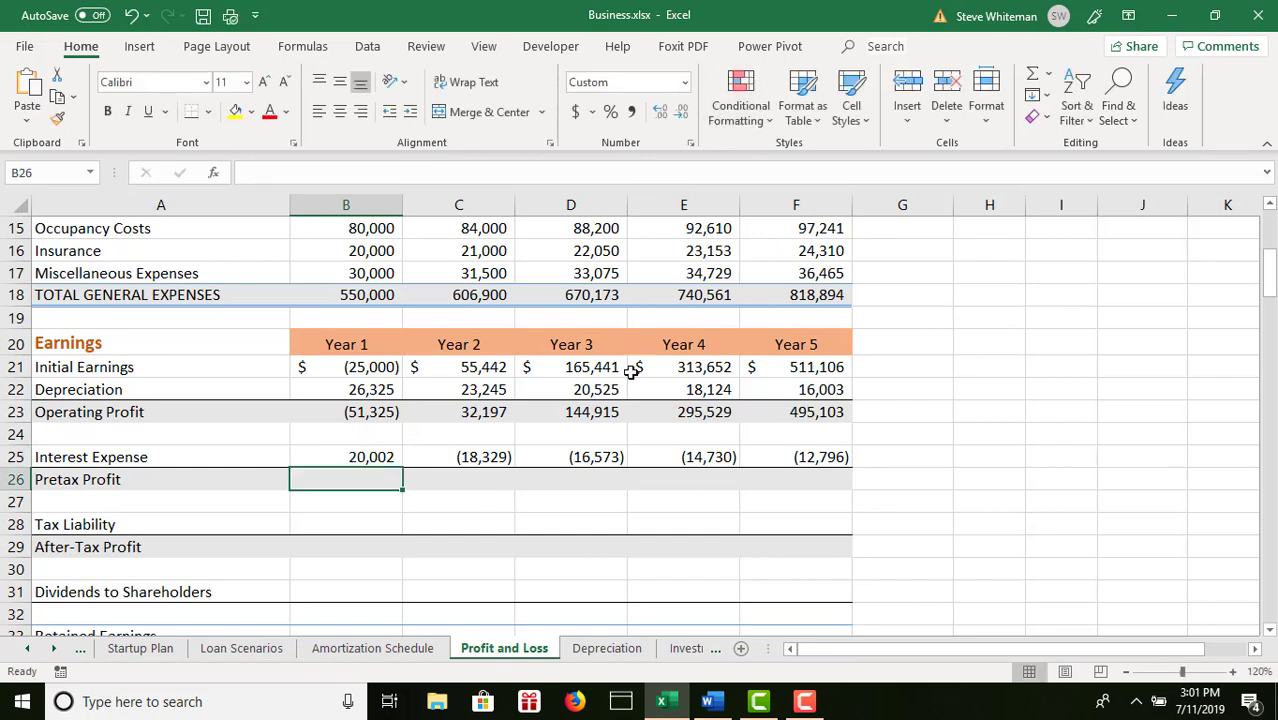
pyautogui.click(357, 457)
pyautogui.moveTo(401, 467); pyautogui.dragTo(838, 459)
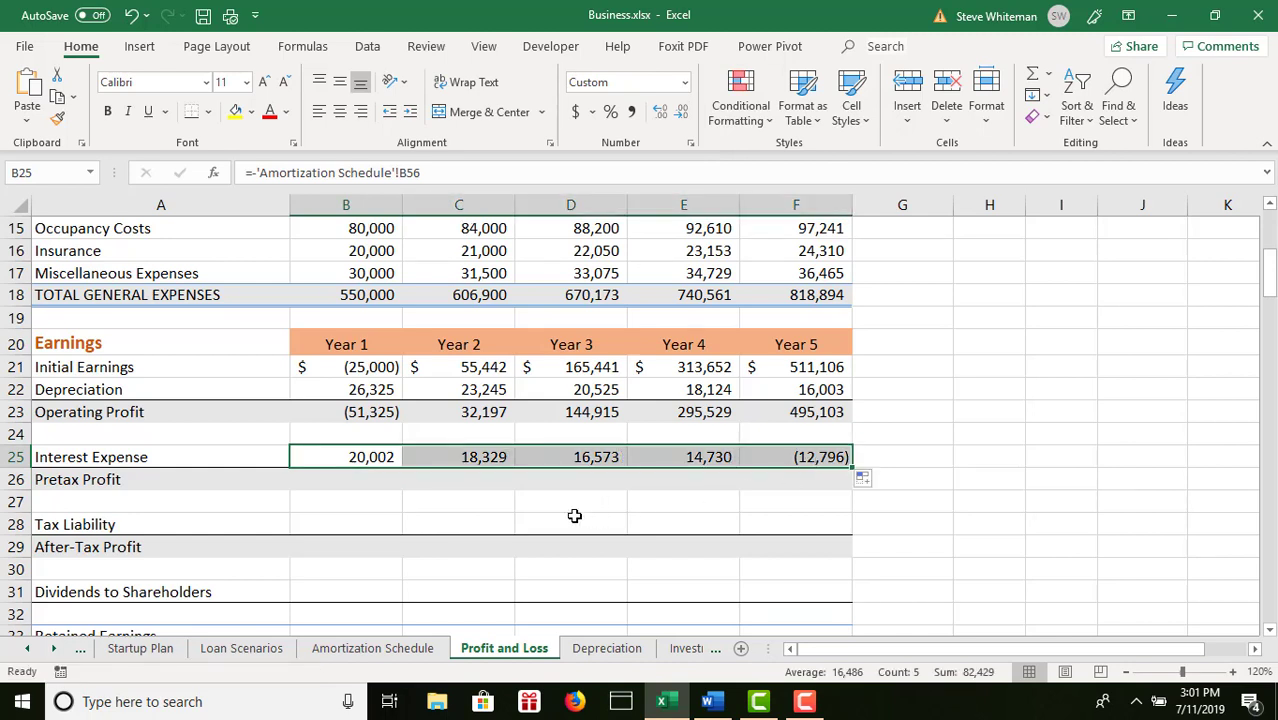
pyautogui.click(350, 484)
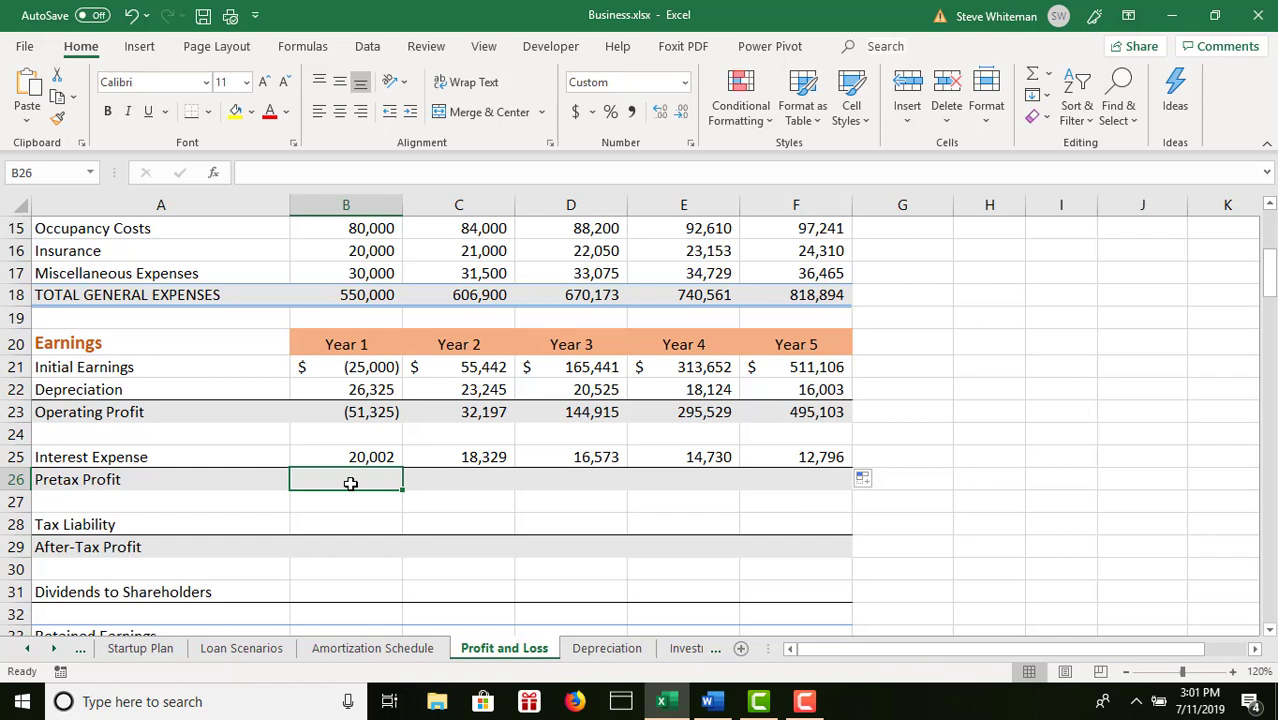
# - Enter =B23-B25 in B26 and fill the Pretax Profit formula across to F26
pyautogui.write('=')
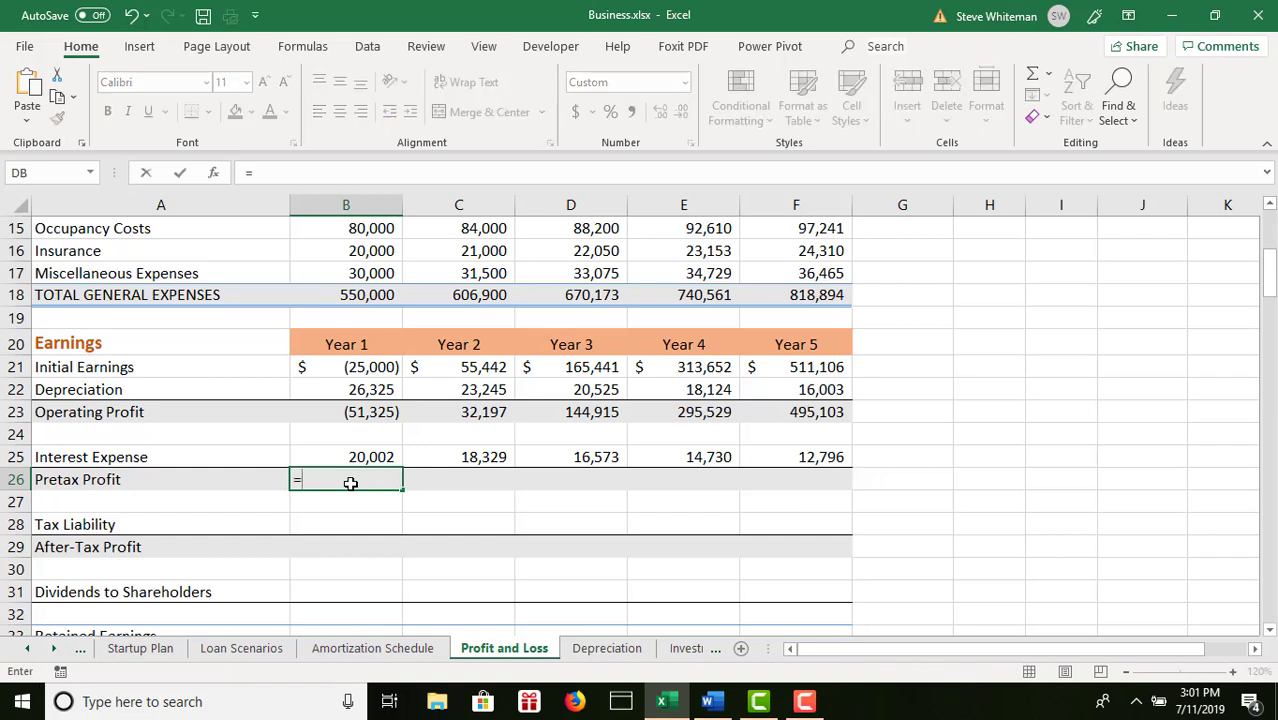
pyautogui.click(374, 411)
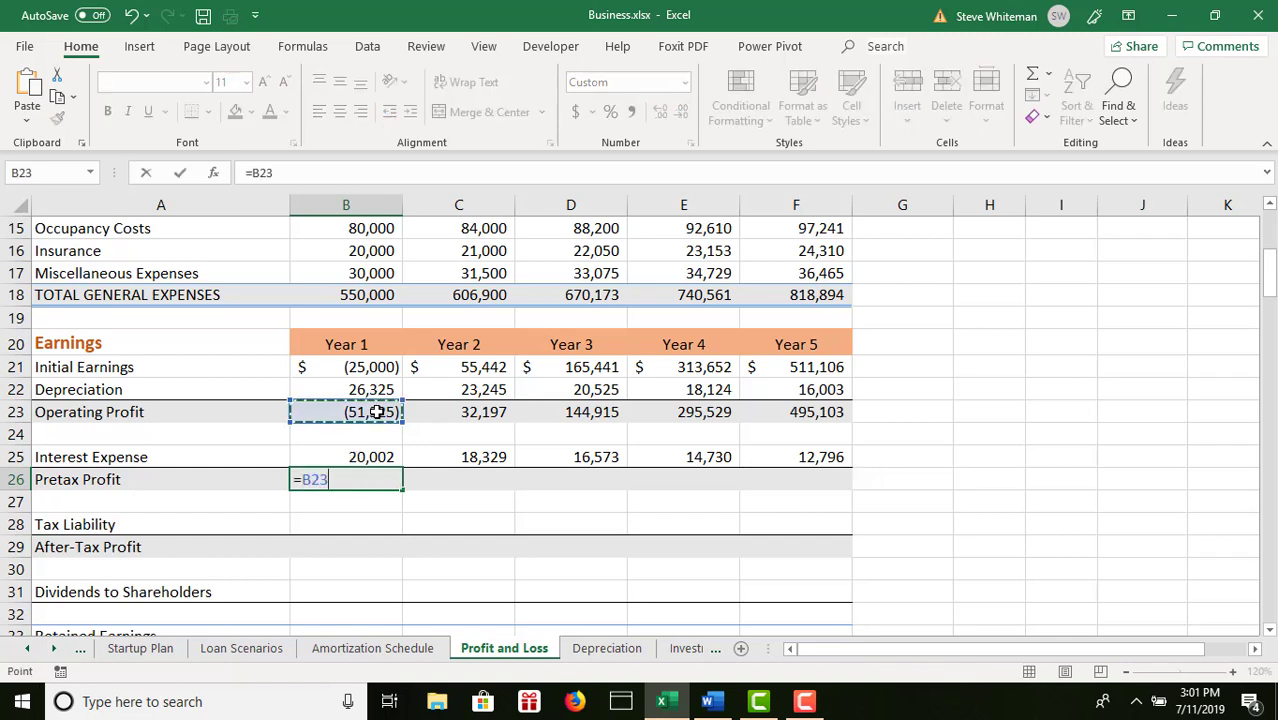
pyautogui.write('-')
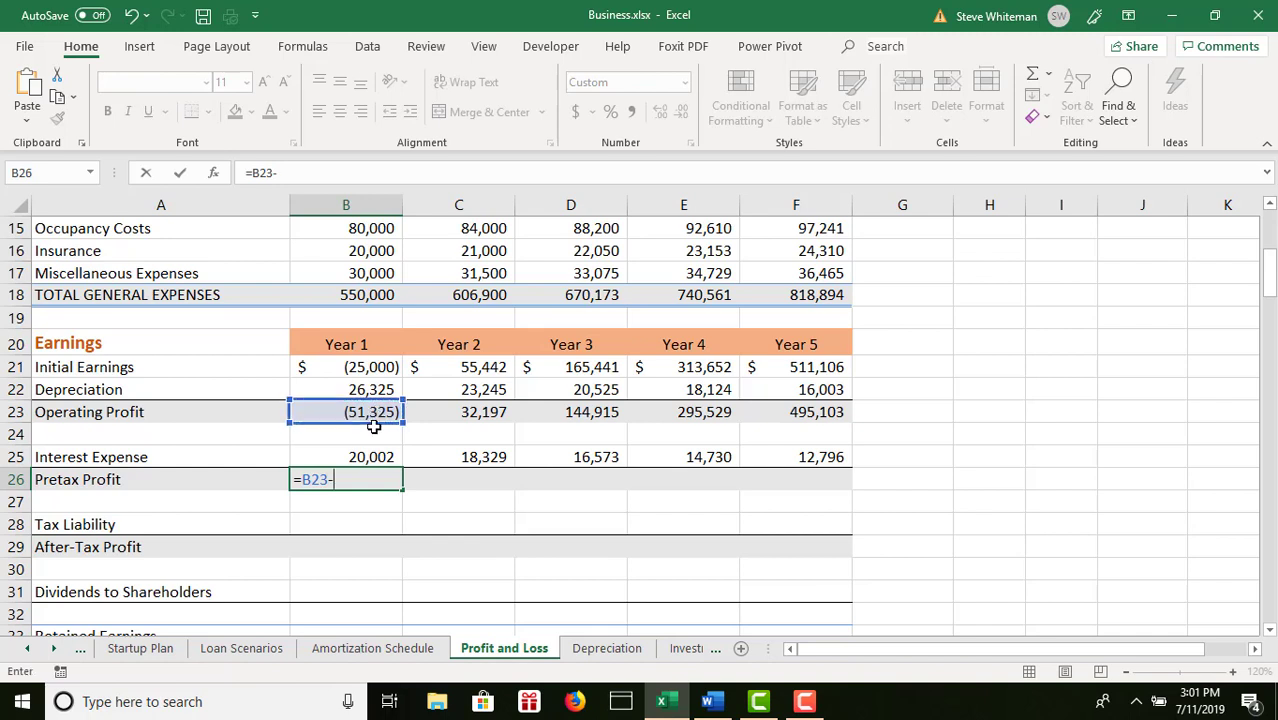
pyautogui.click(369, 450)
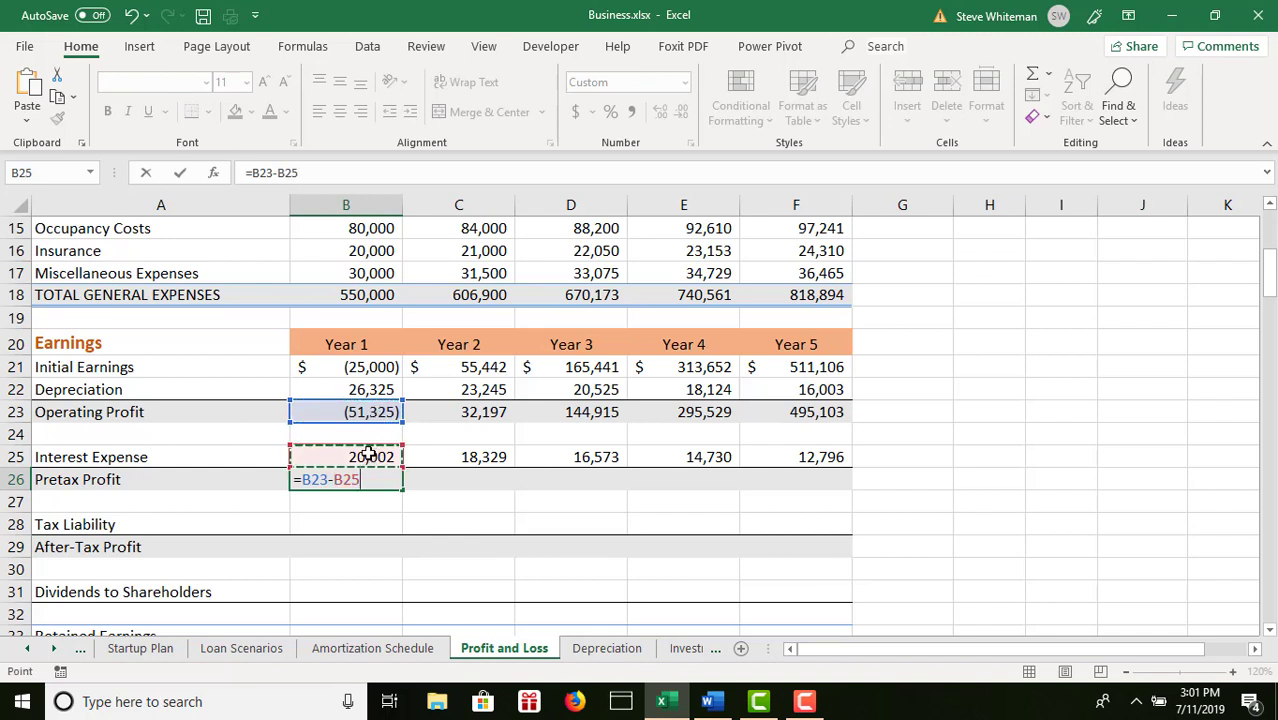
pyautogui.press('Return')
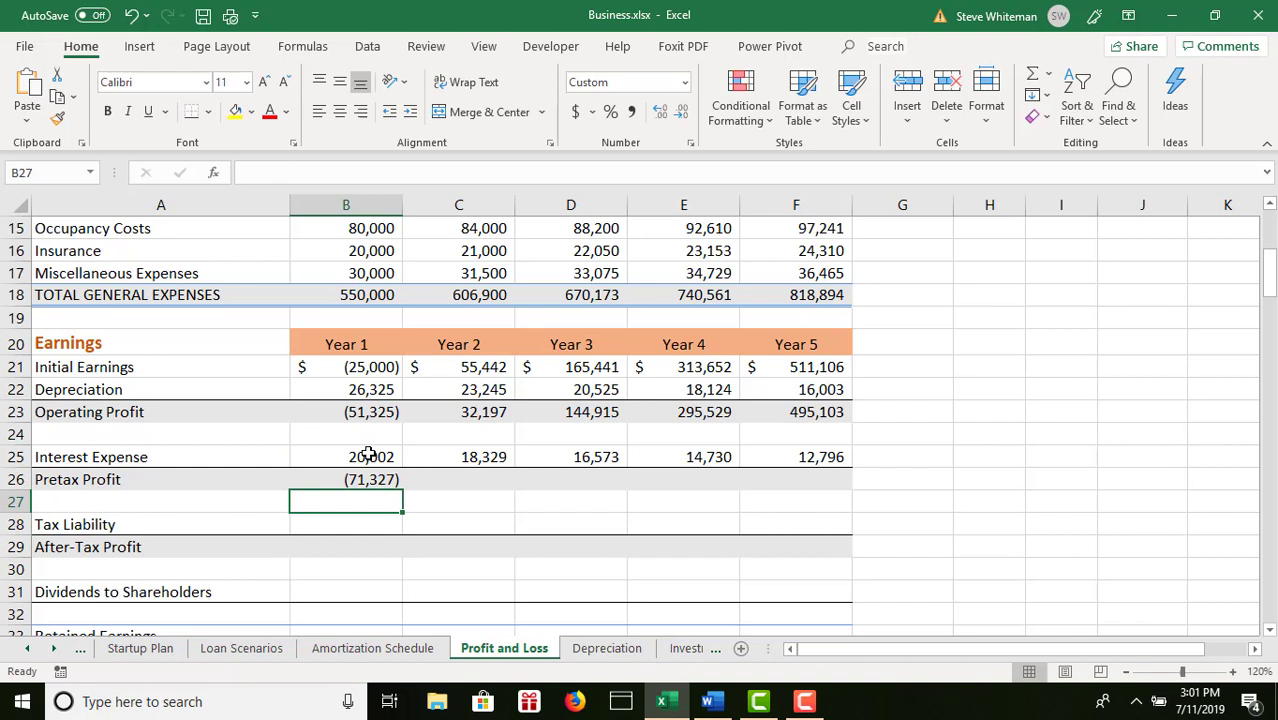
pyautogui.click(382, 480)
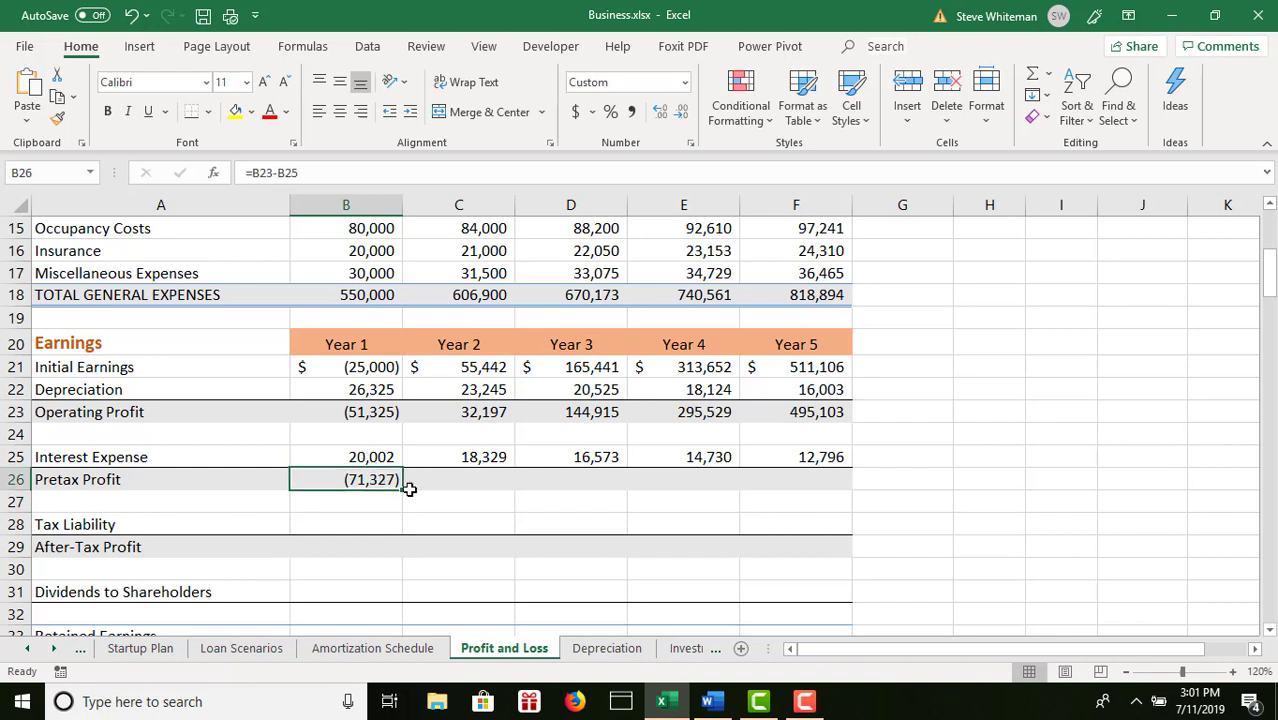
pyautogui.moveTo(409, 488); pyautogui.dragTo(822, 476)
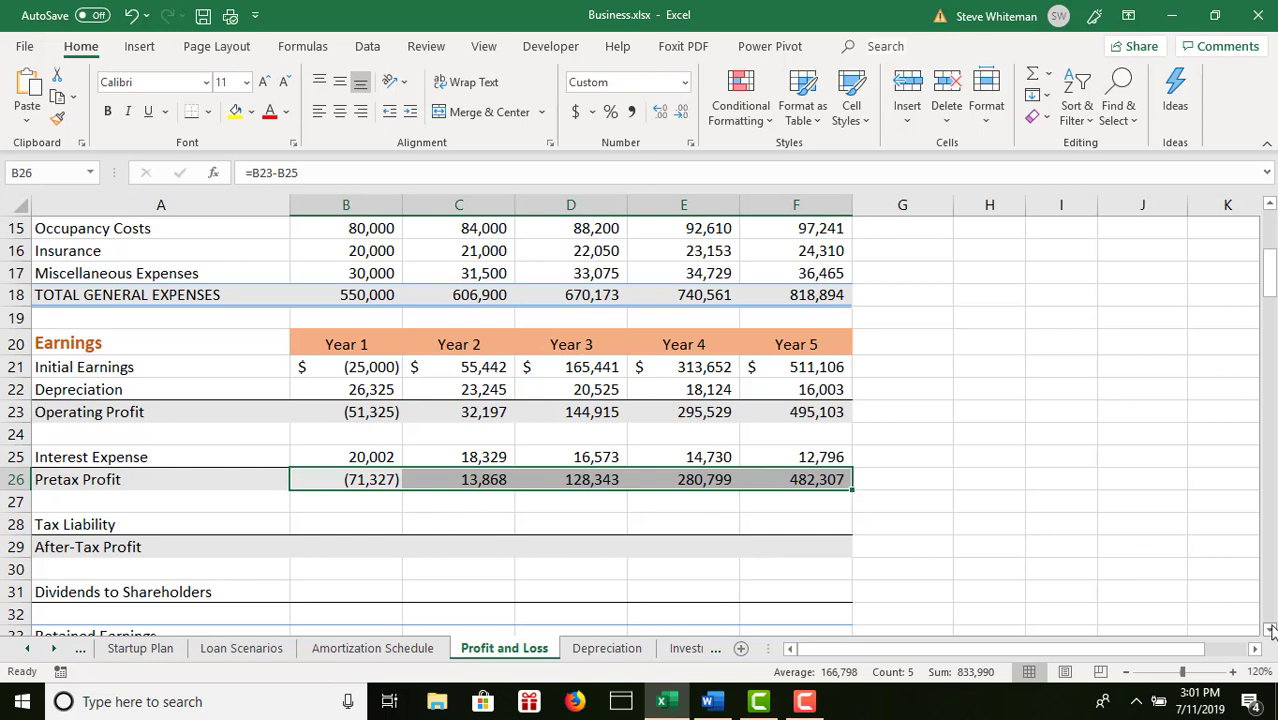
pyautogui.scroll(-4, 1270, 630)
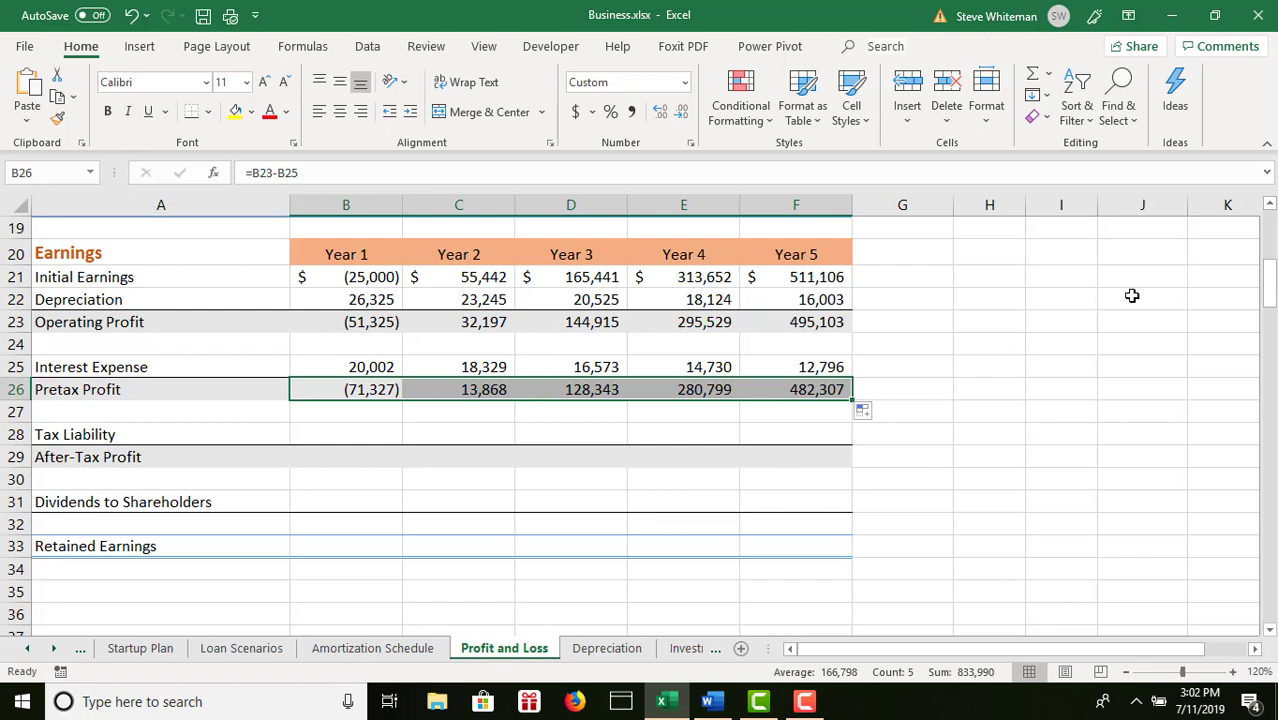
# - Enter .33 in F5 as the Assumed Tax Rate
pyautogui.click(1273, 234)
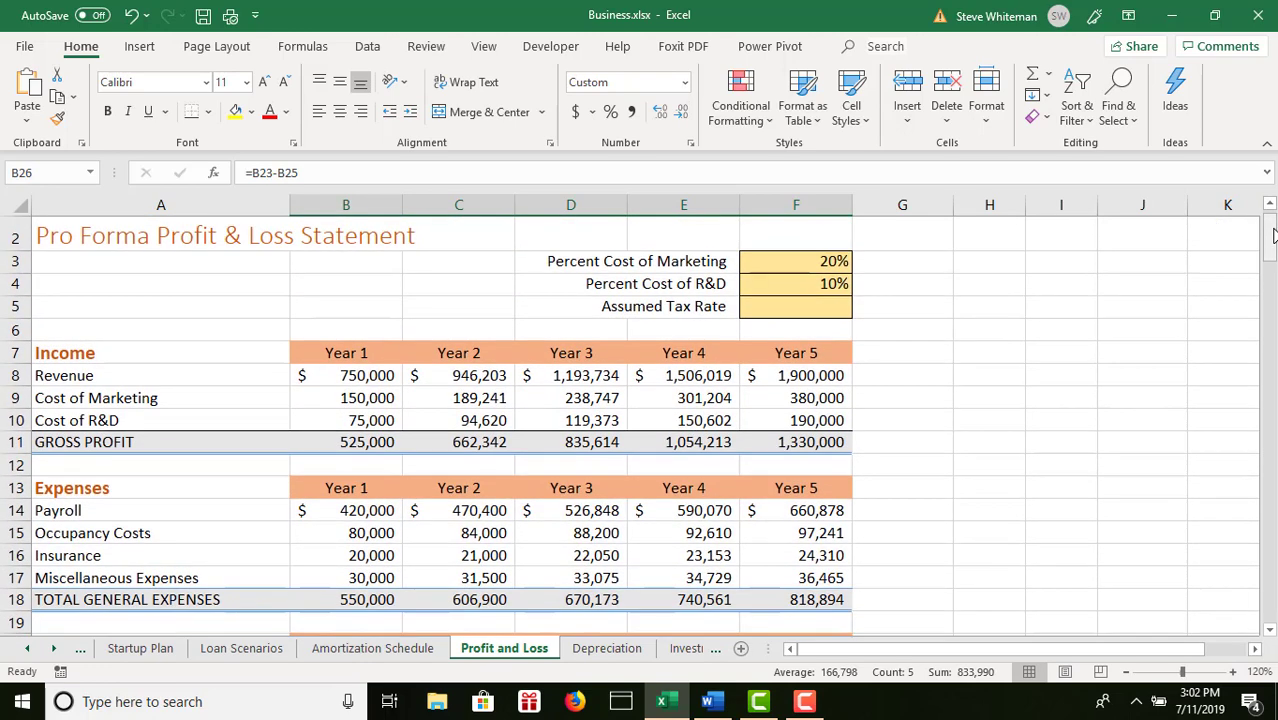
pyautogui.click(785, 316)
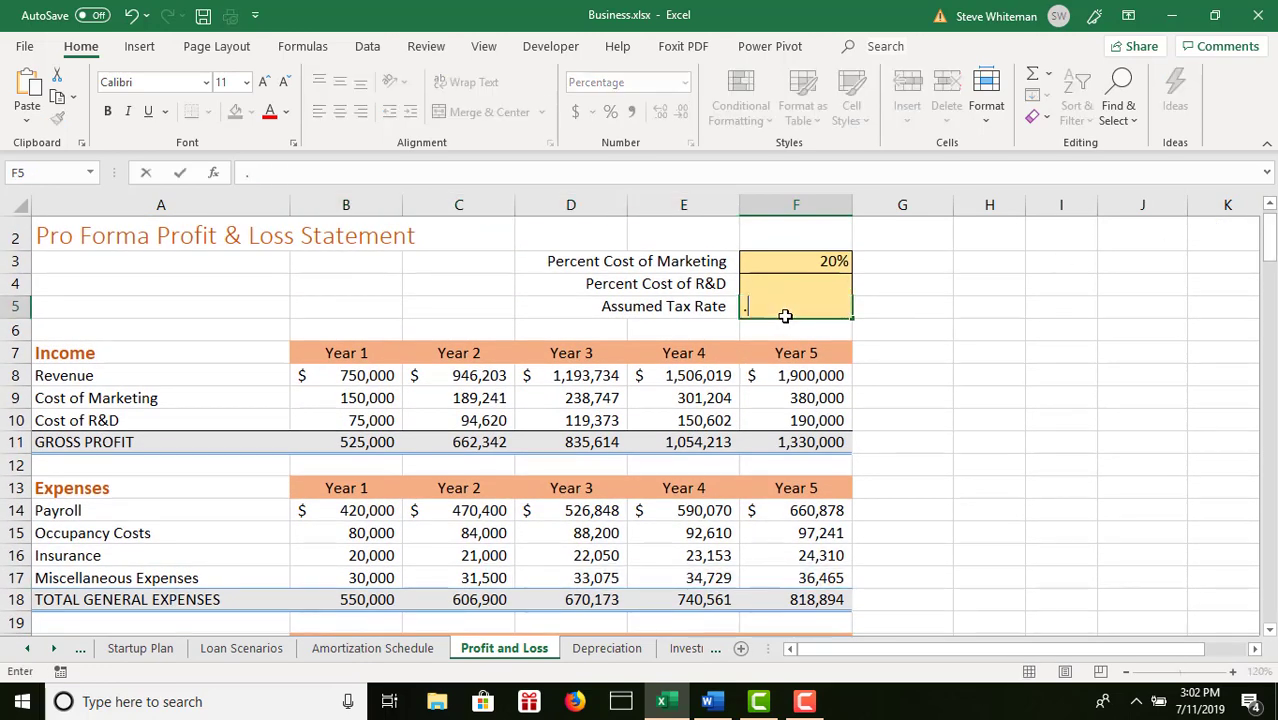
pyautogui.write('.33')
pyautogui.press('Return')
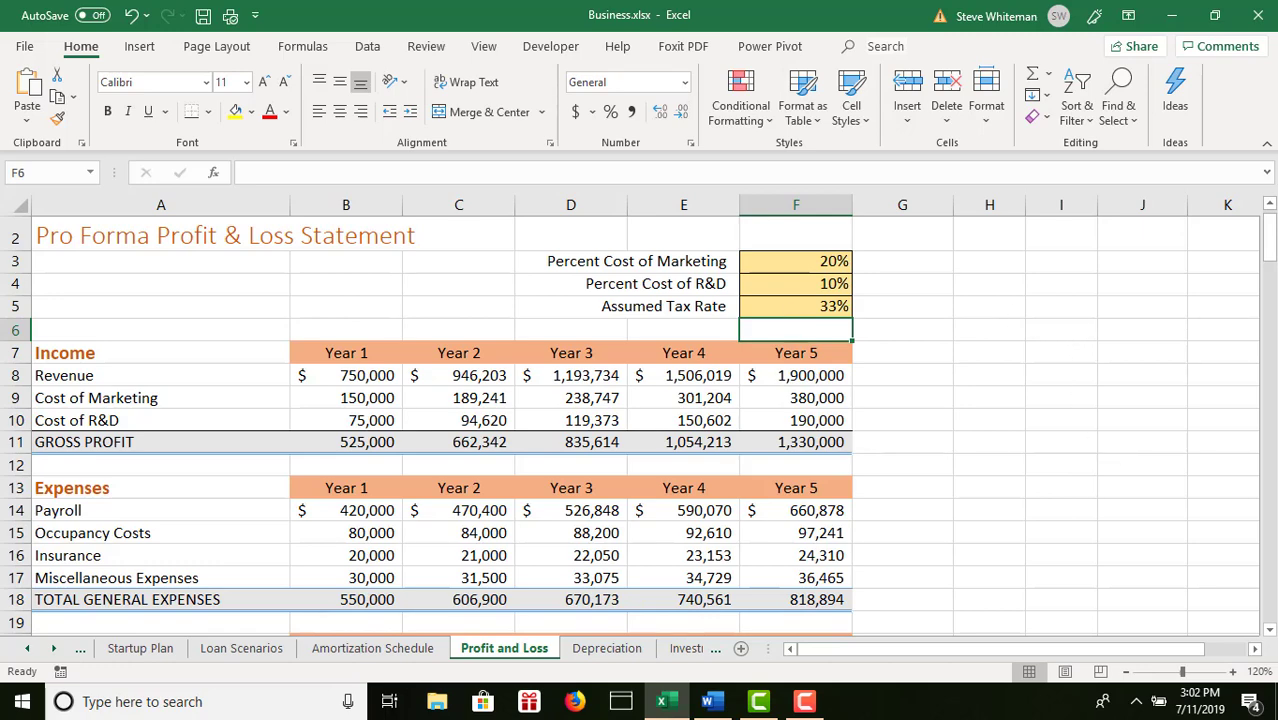
pyautogui.scroll(-4, 1273, 604)
pyautogui.scroll(-2, 1273, 604)
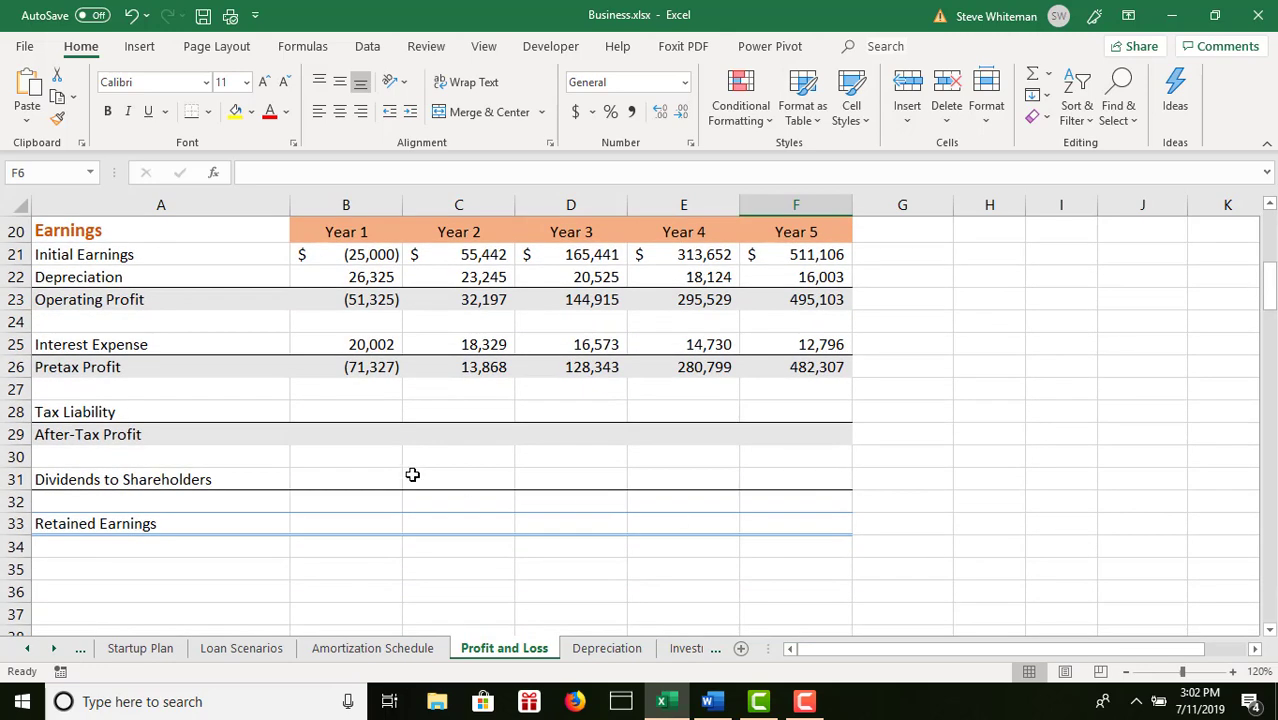
pyautogui.click(345, 410)
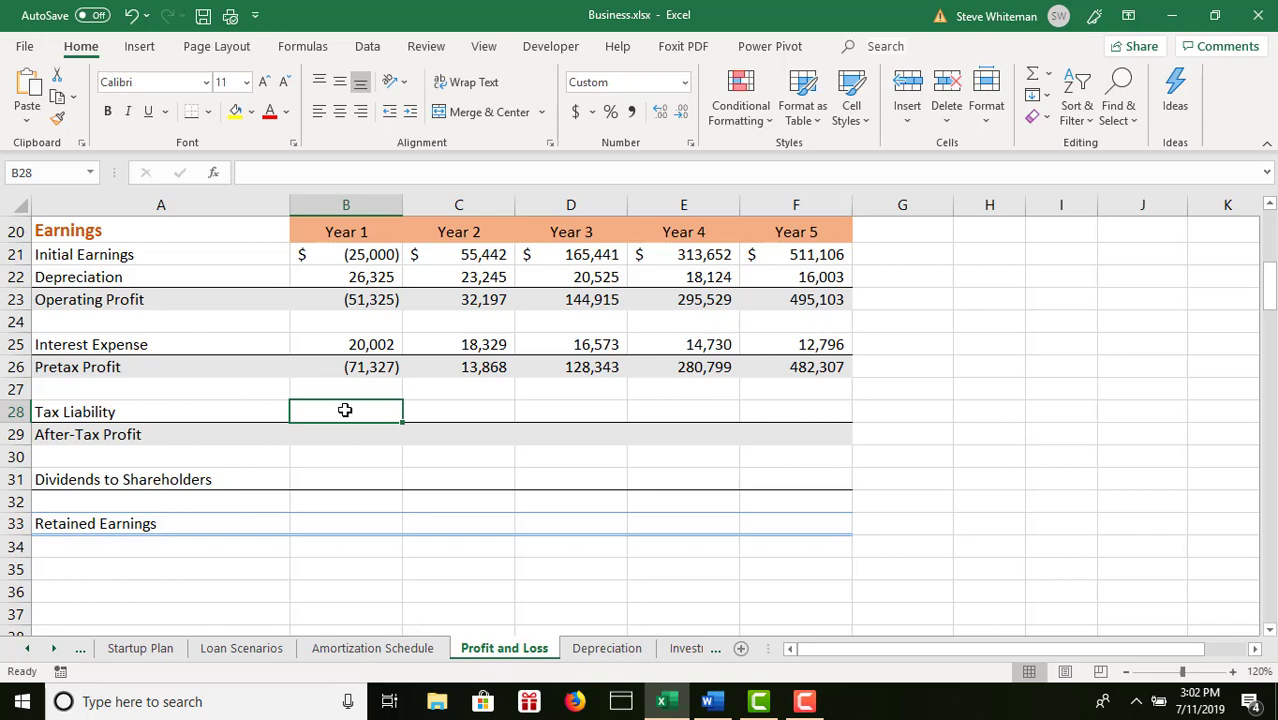
# - Insert a Logical IF function in B28 with condition B26<0 and true value 0
pyautogui.click(213, 176)
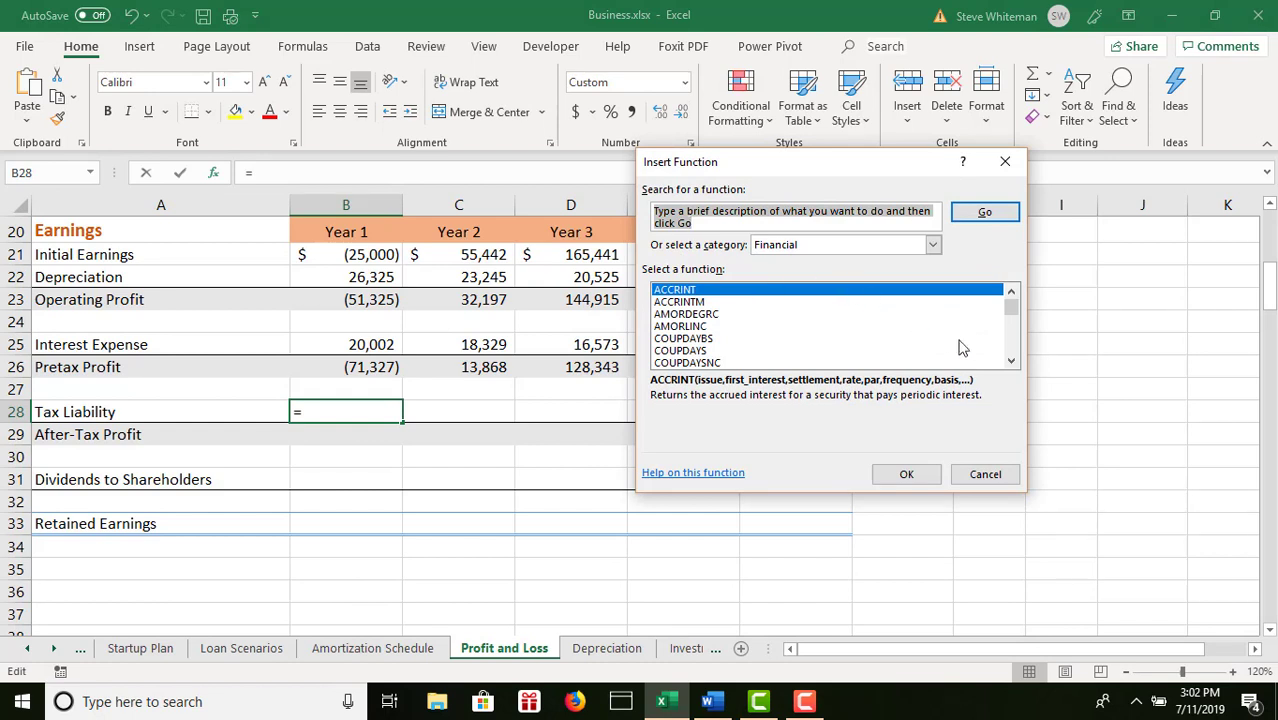
pyautogui.click(933, 245)
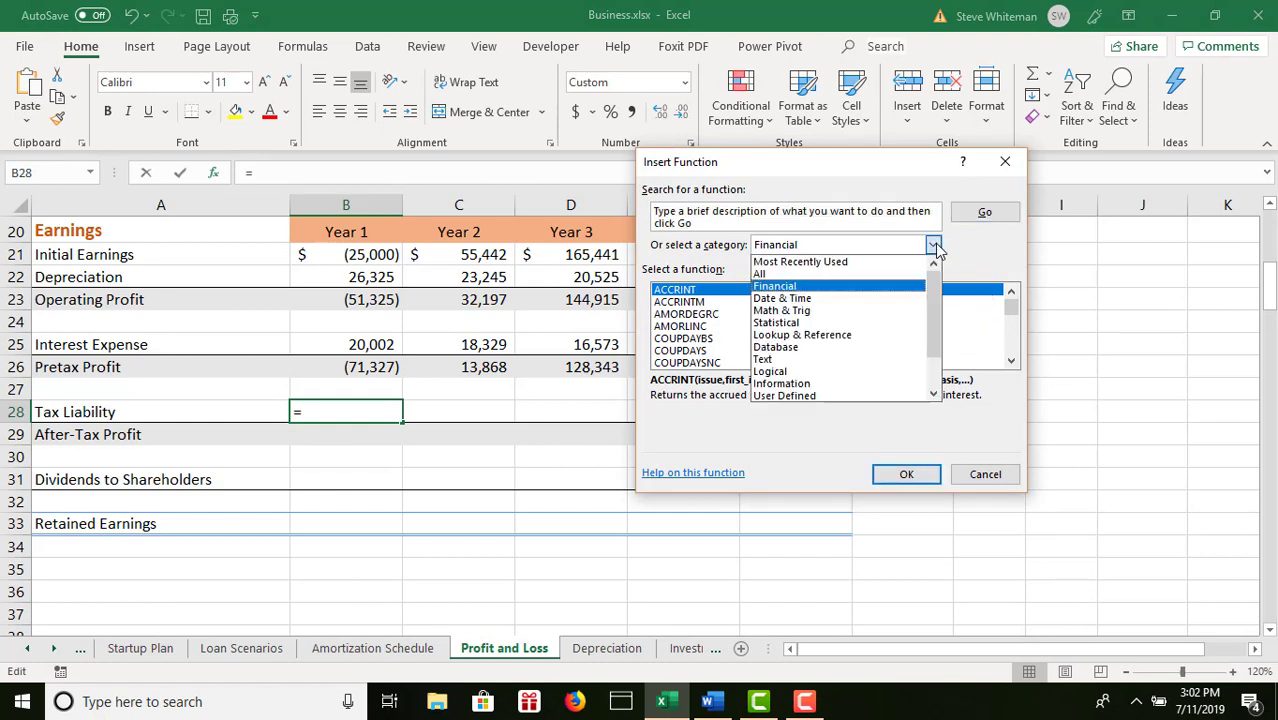
pyautogui.click(804, 375)
pyautogui.click(683, 316)
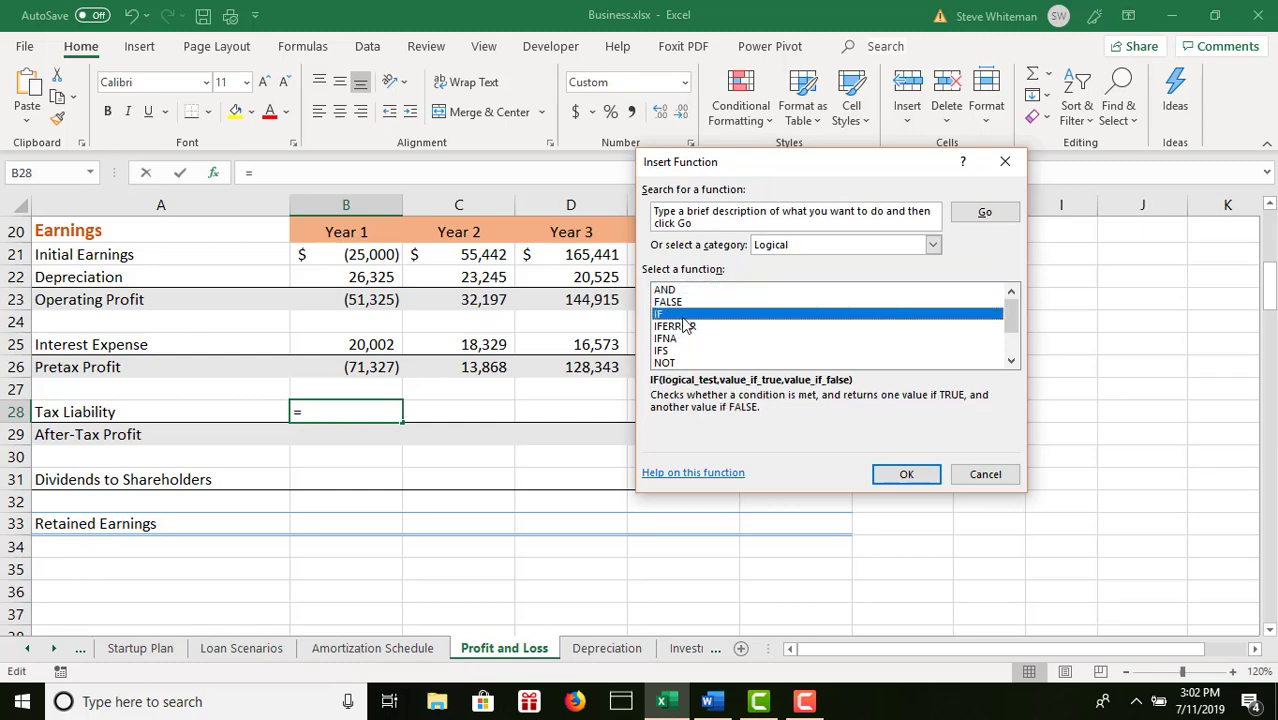
pyautogui.click(900, 474)
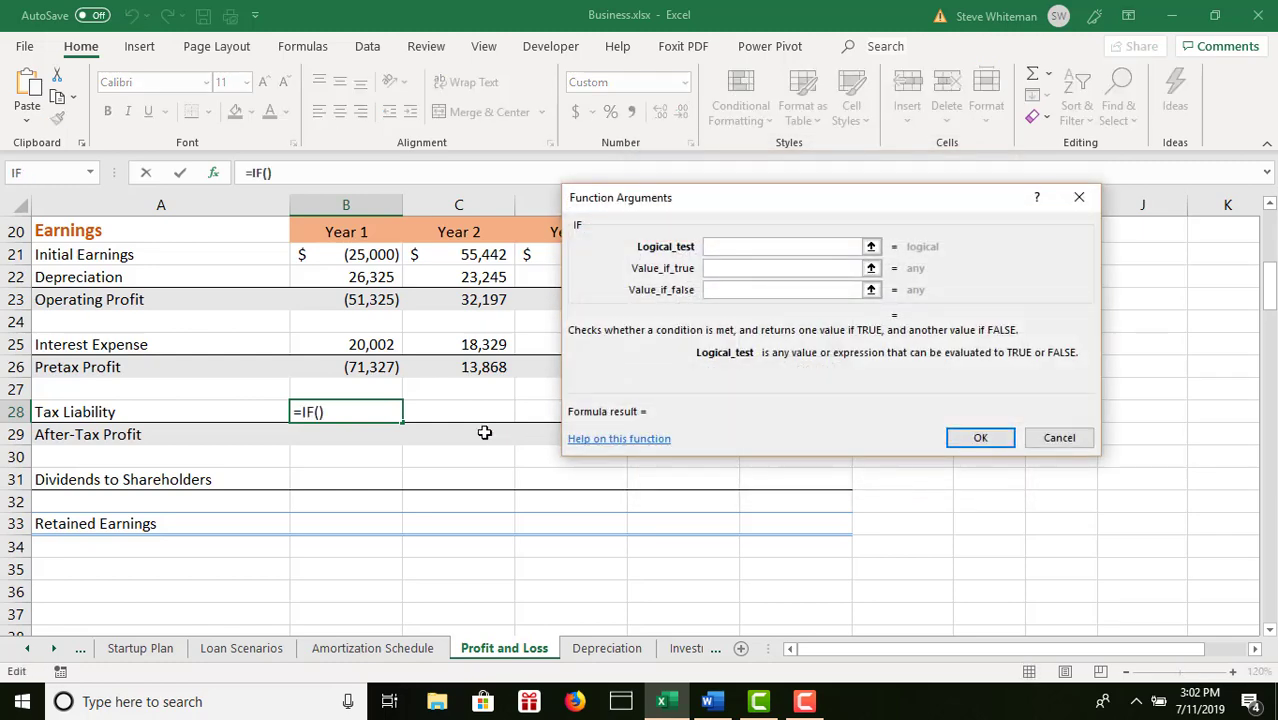
pyautogui.click(378, 370)
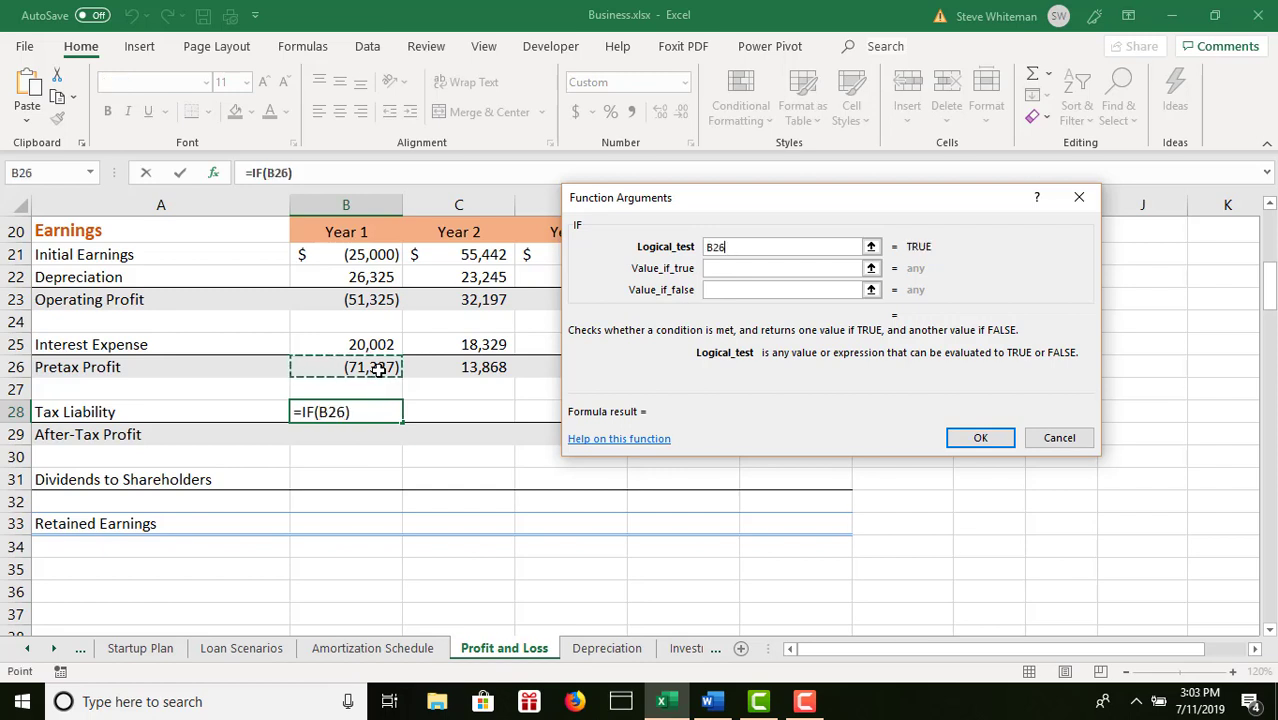
pyautogui.write('<0')
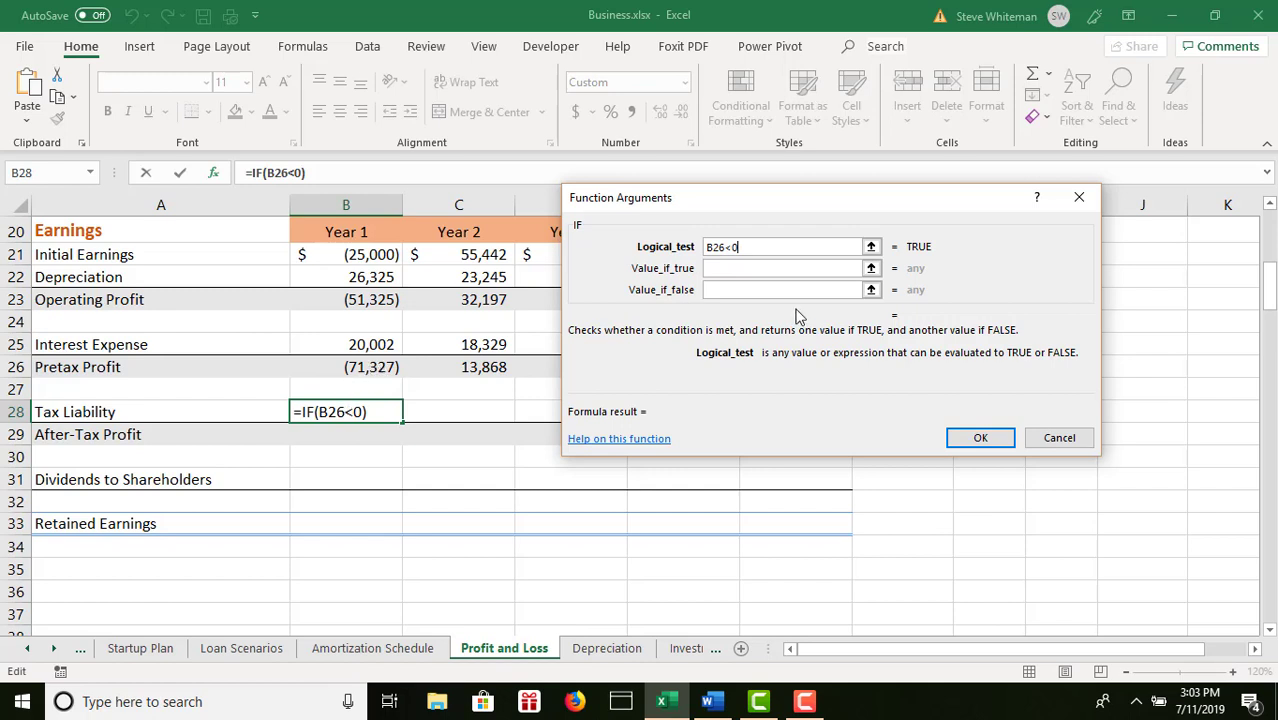
pyautogui.click(764, 271)
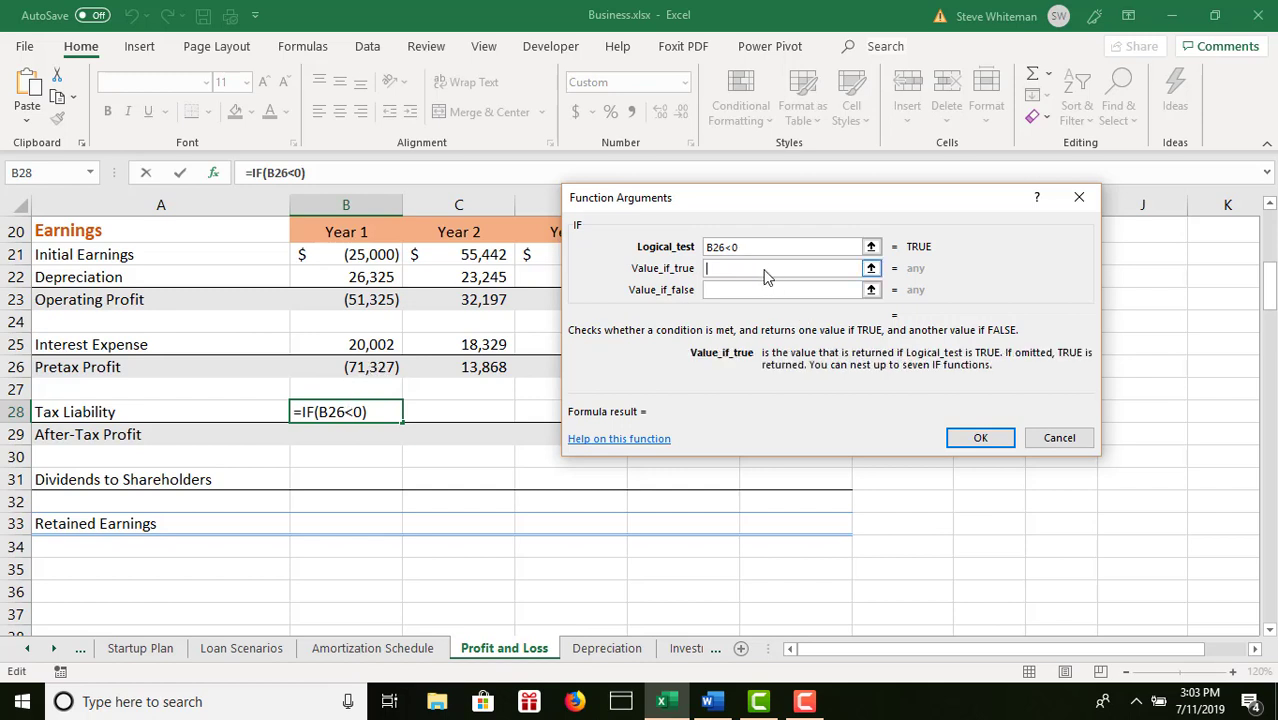
pyautogui.write('0')
# - Set the IF false value to F5*B26 and confirm the Tax Liability formula
pyautogui.click(763, 290)
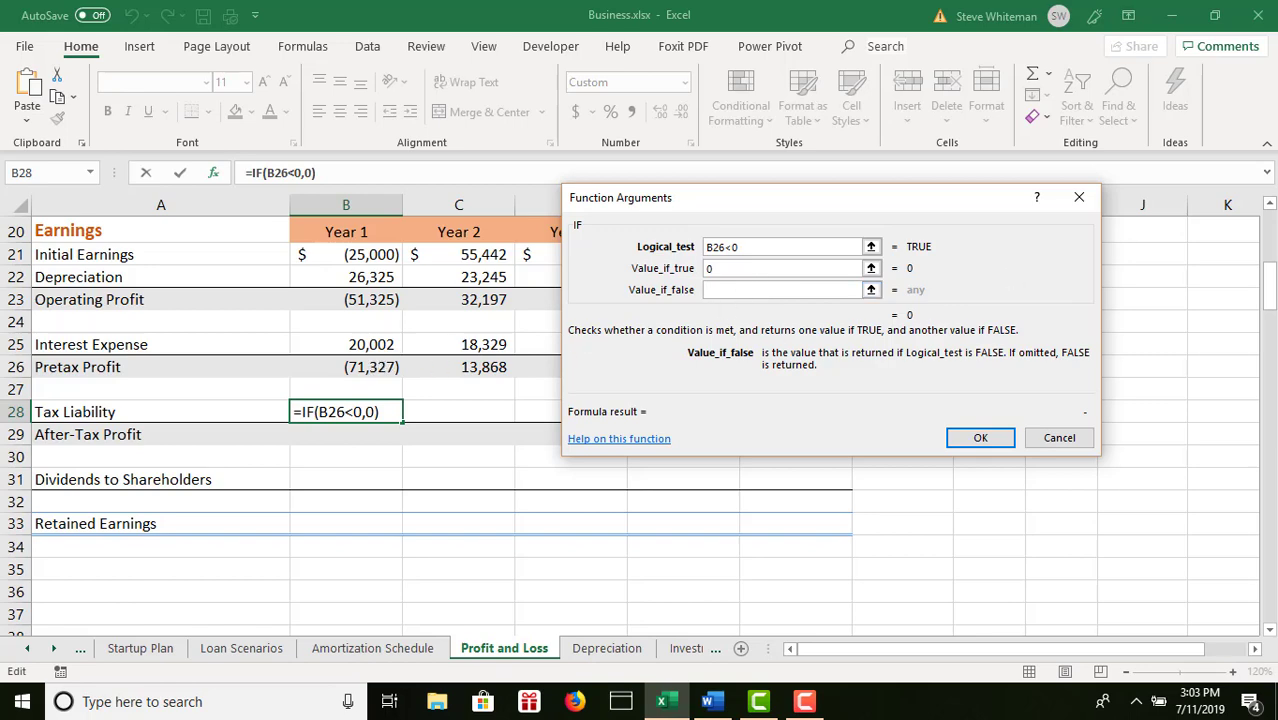
pyautogui.click(1272, 252)
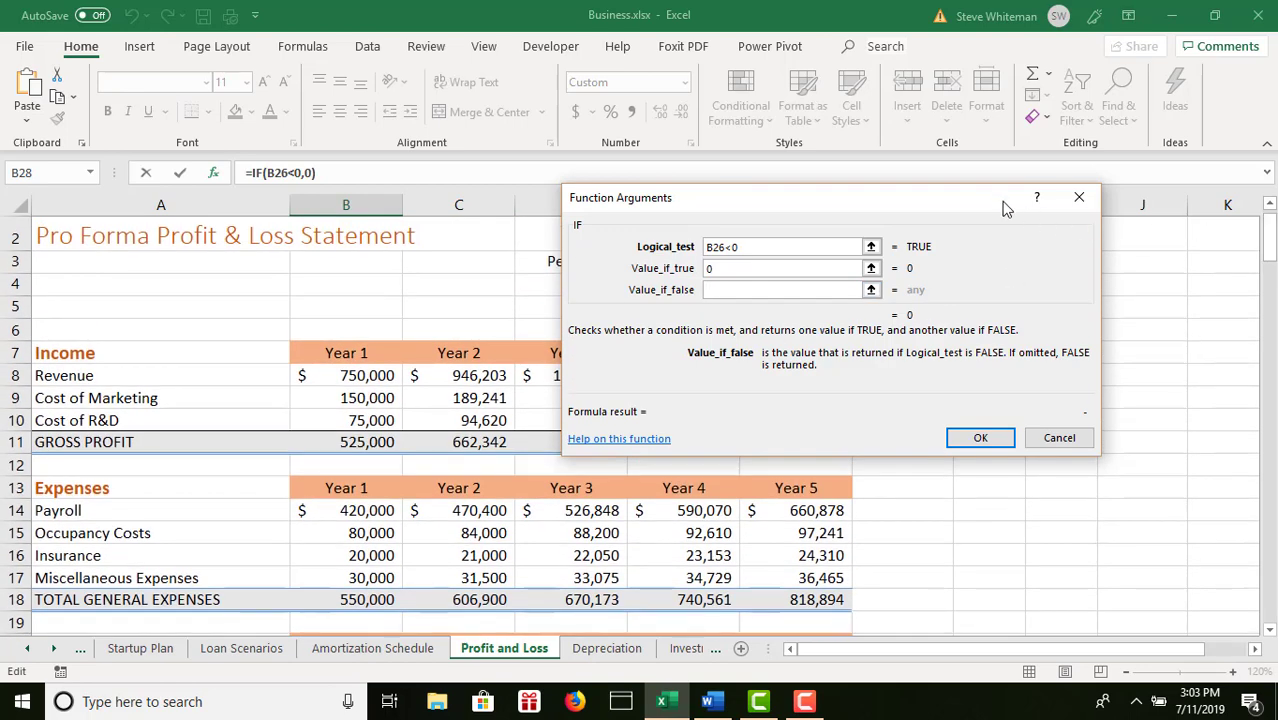
pyautogui.moveTo(991, 196); pyautogui.dragTo(640, 51)
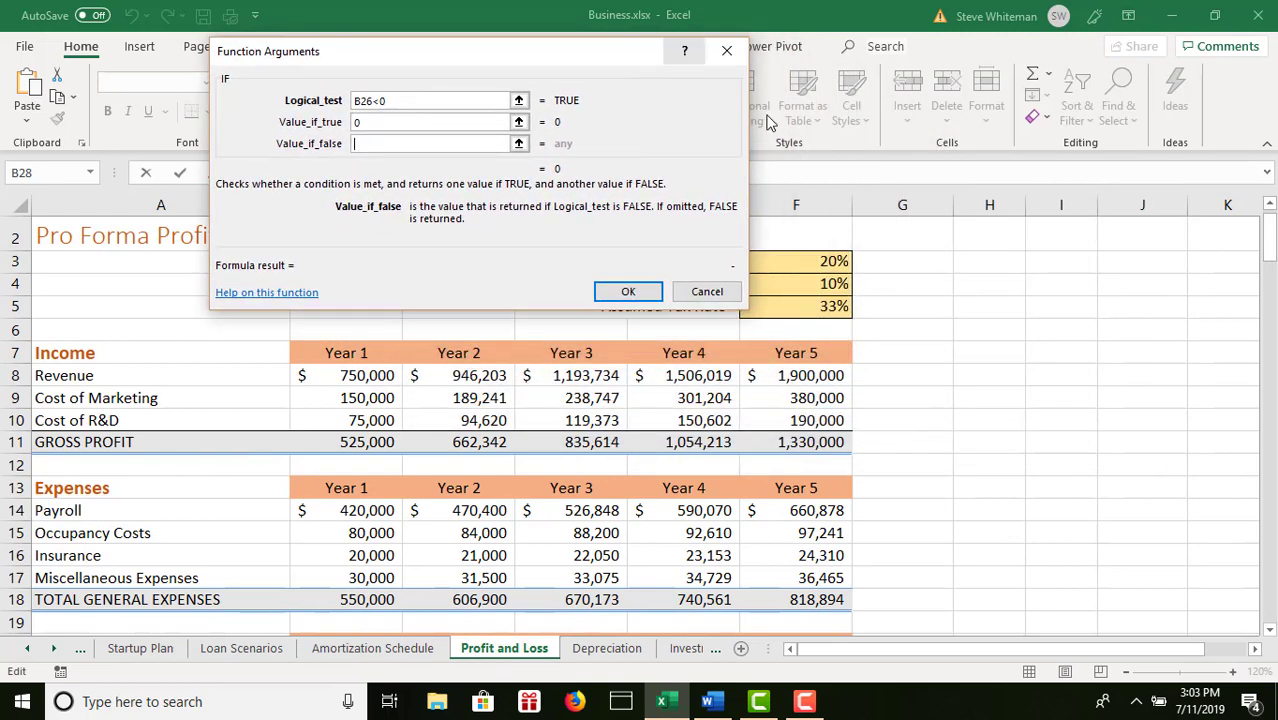
pyautogui.click(836, 311)
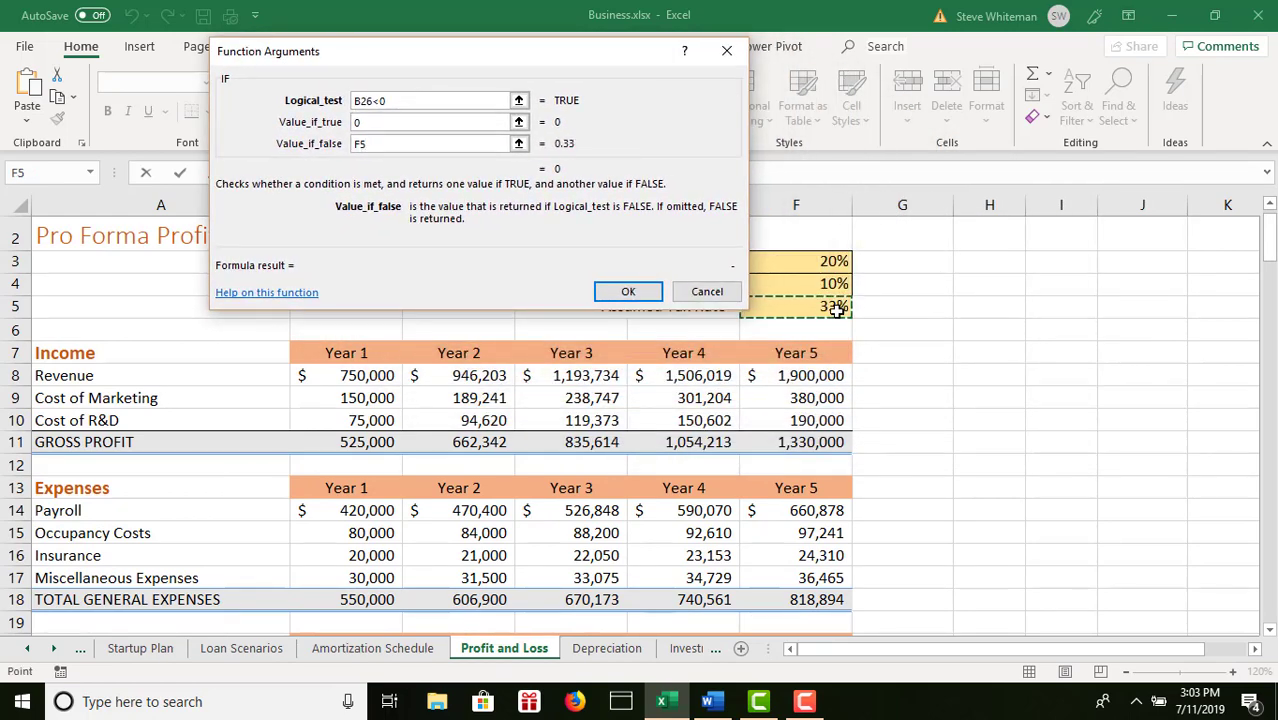
pyautogui.write('*')
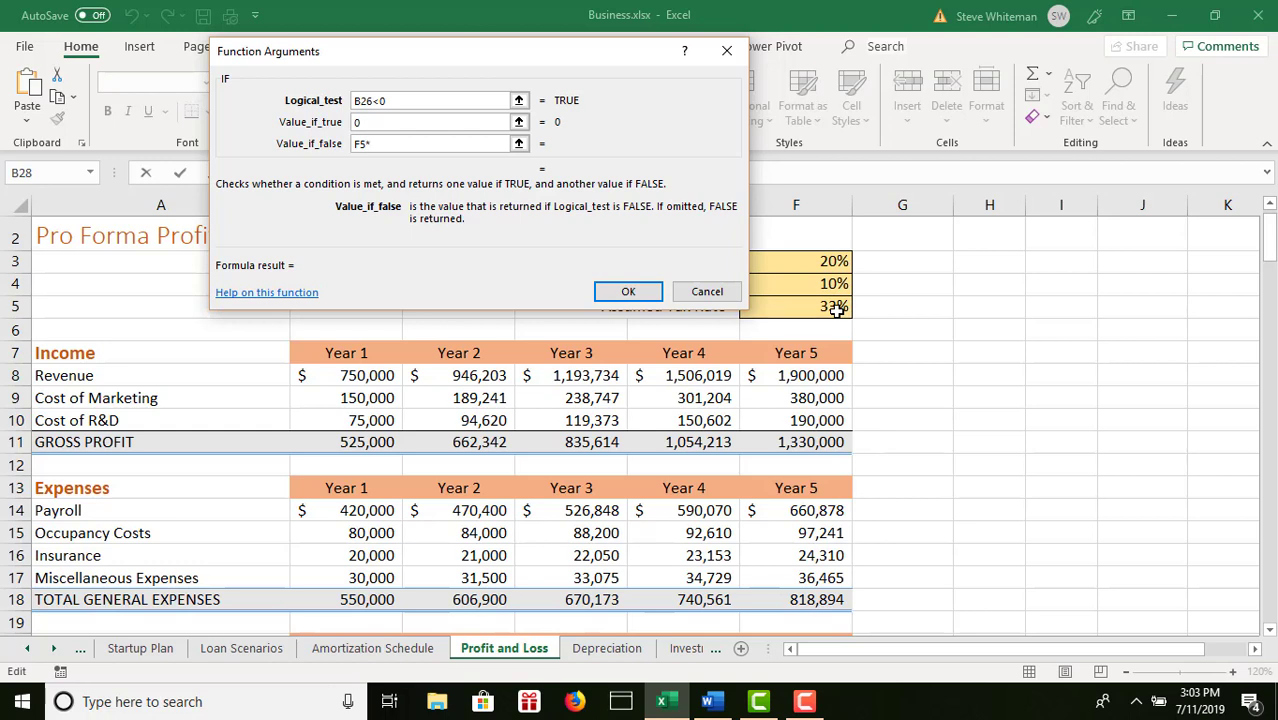
pyautogui.click(1270, 630)
pyautogui.click(1270, 630)
pyautogui.scroll(-5, 1270, 630)
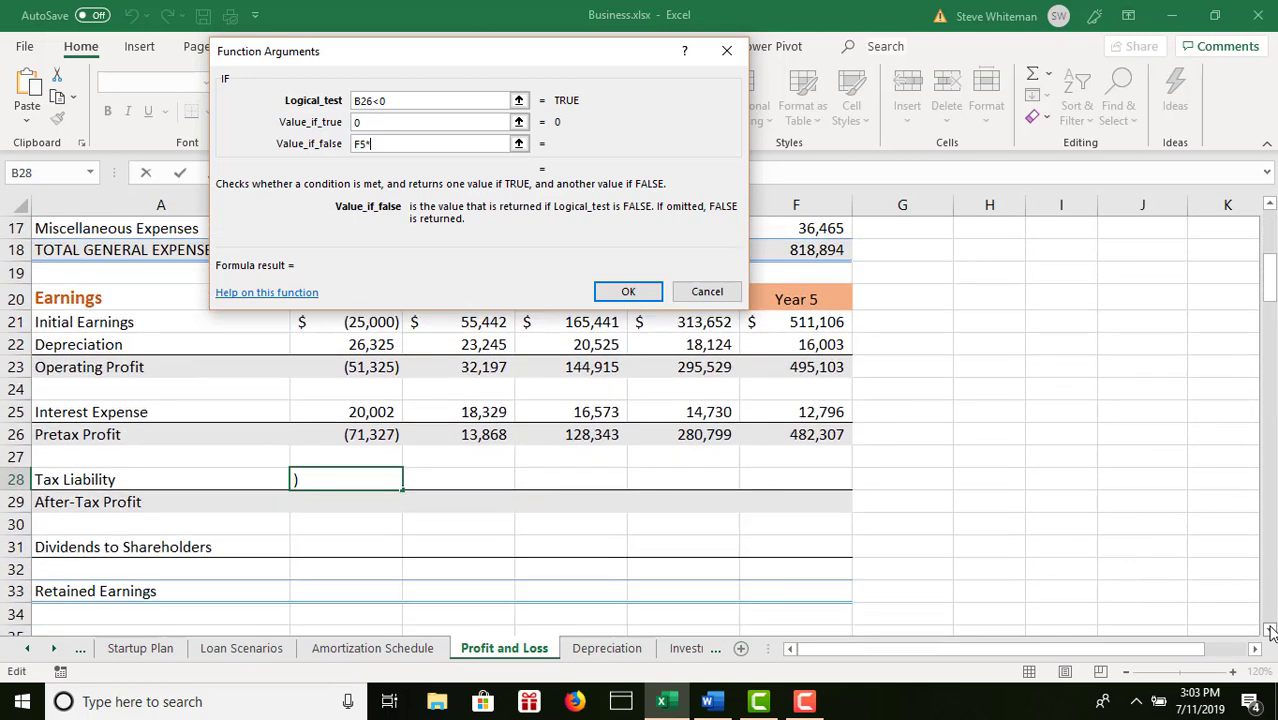
pyautogui.click(362, 438)
pyautogui.click(625, 293)
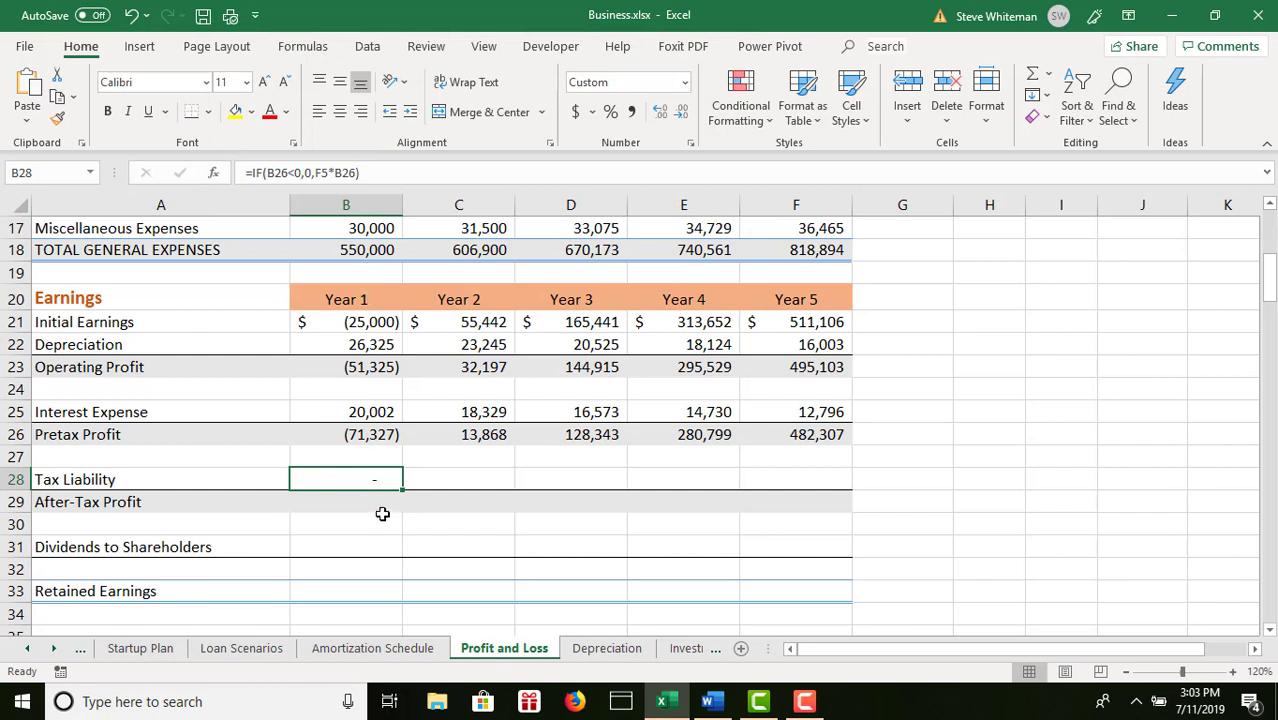
# - Change the tax-rate reference in B28's formula to absolute $F$5
pyautogui.click(329, 180)
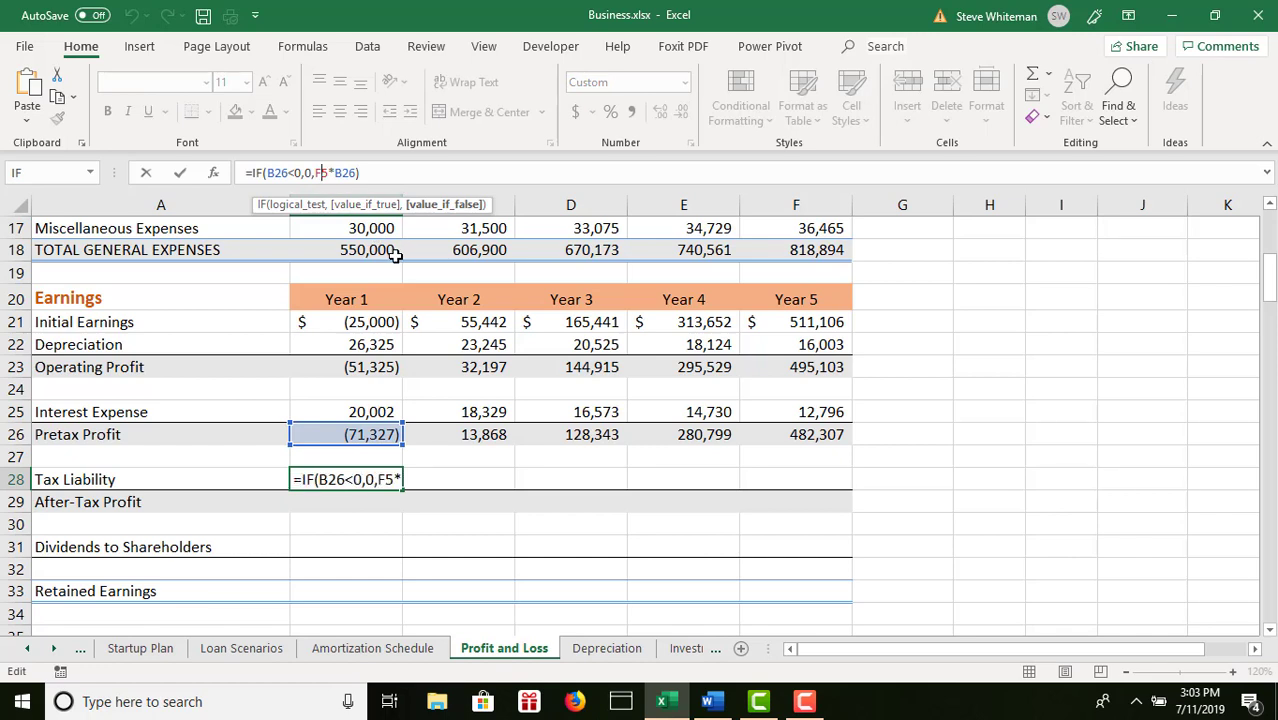
pyautogui.write('$F')
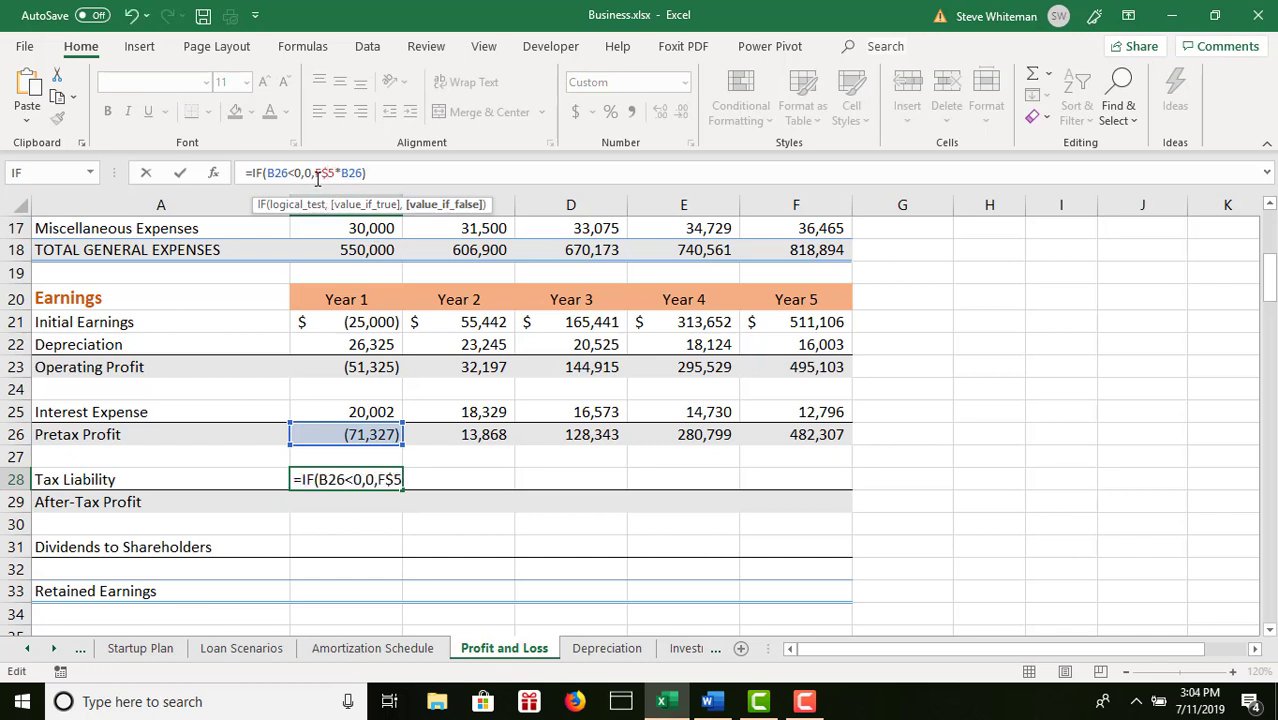
pyautogui.write('$')
pyautogui.hotkey('ctrl', 'Return')
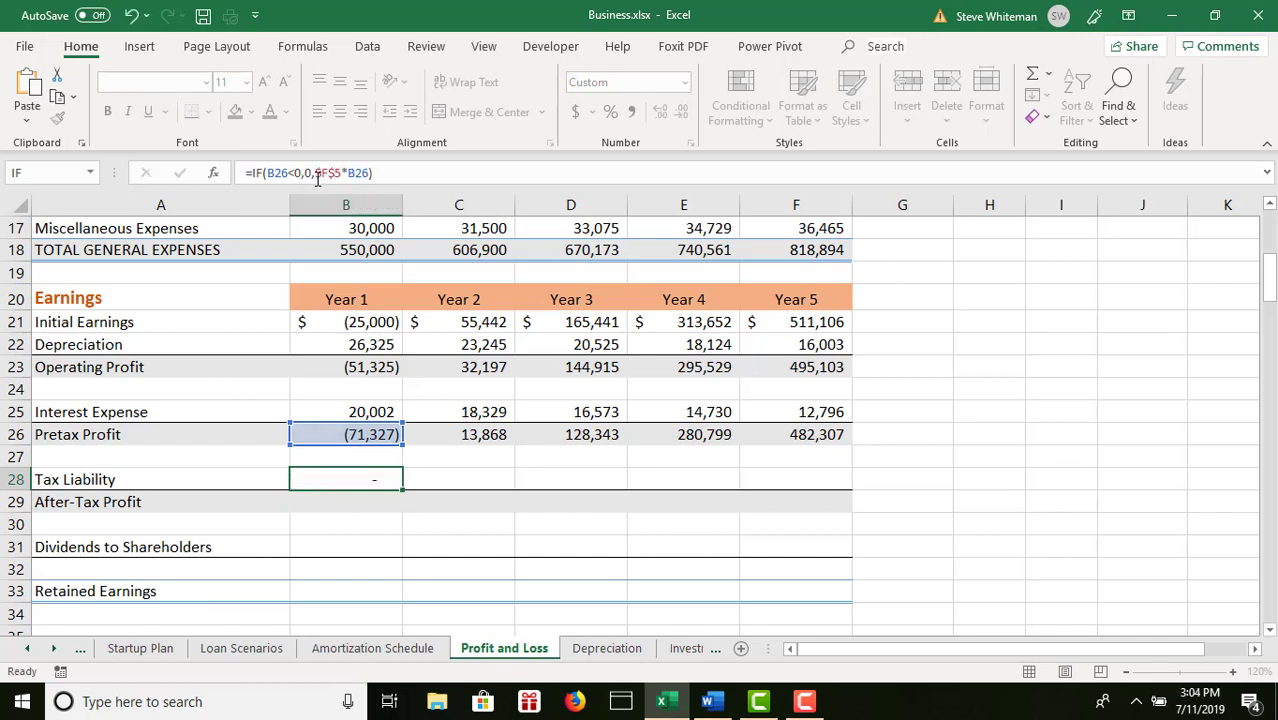
pyautogui.press('Return')
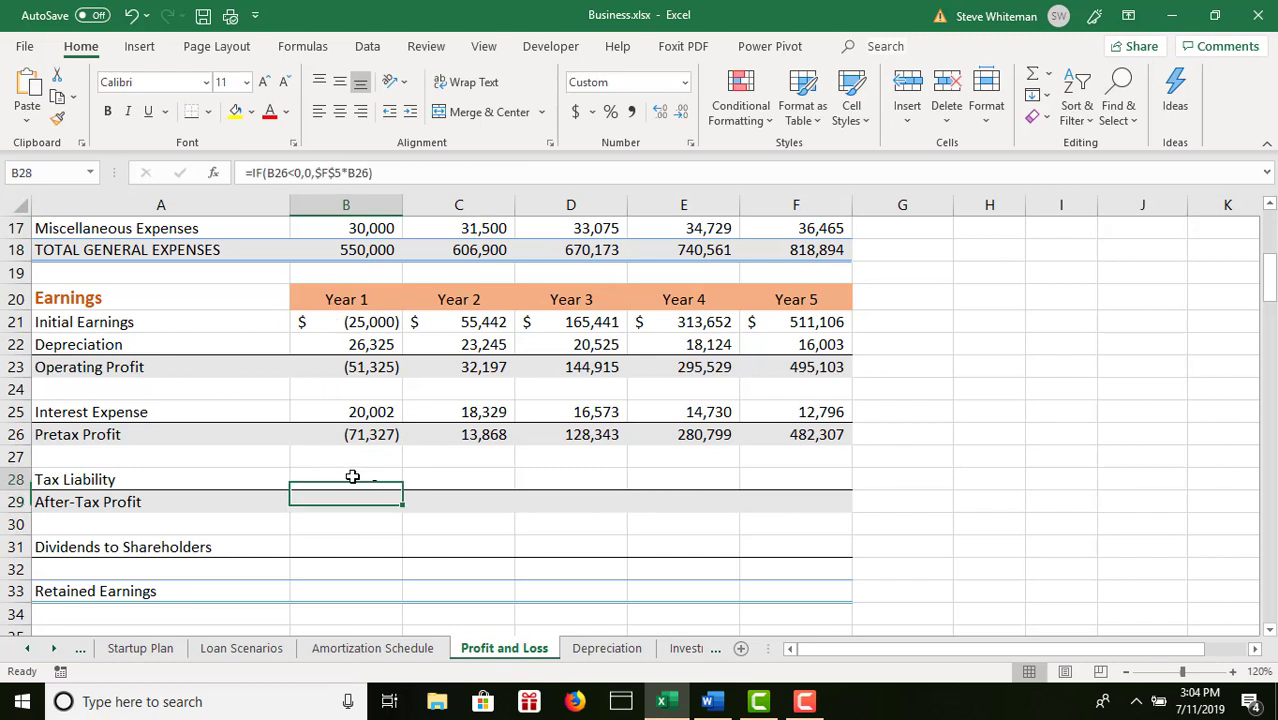
# - Copy the Tax Liability formula across Years 2–5 and begin a formula in B29
pyautogui.click(352, 477)
pyautogui.moveTo(401, 489); pyautogui.dragTo(816, 477)
pyautogui.click(451, 484)
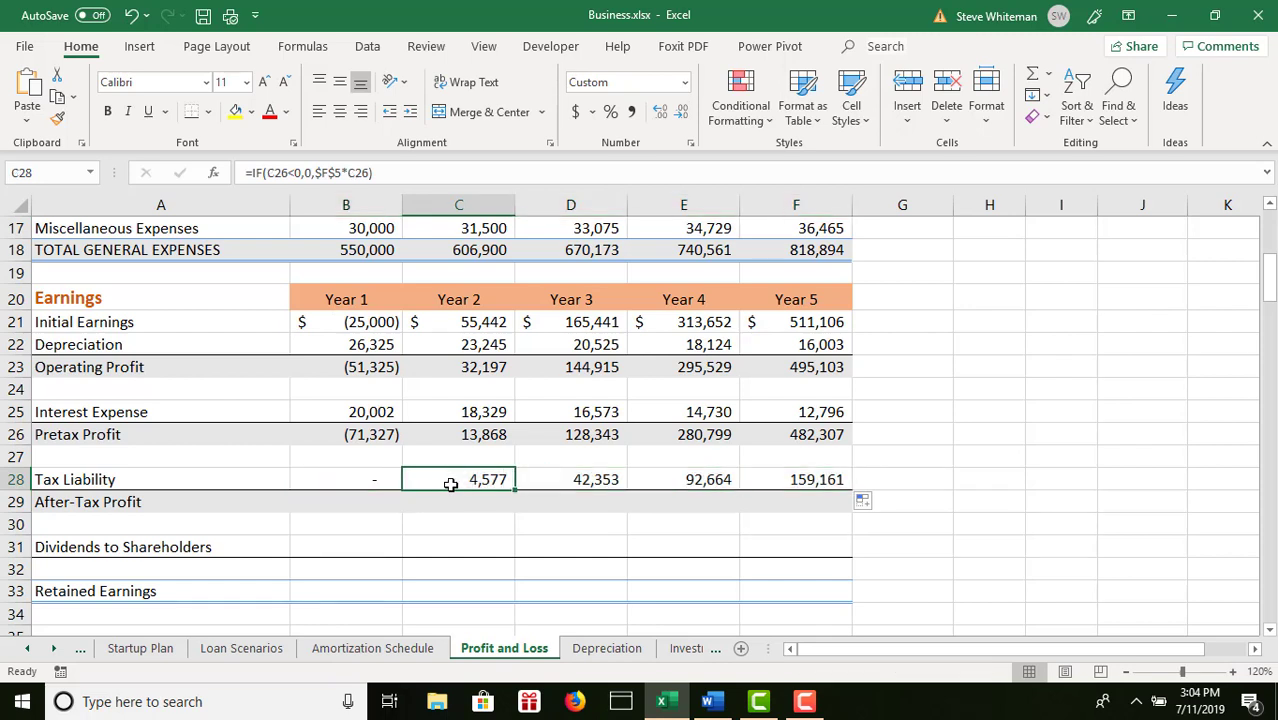
pyautogui.click(371, 501)
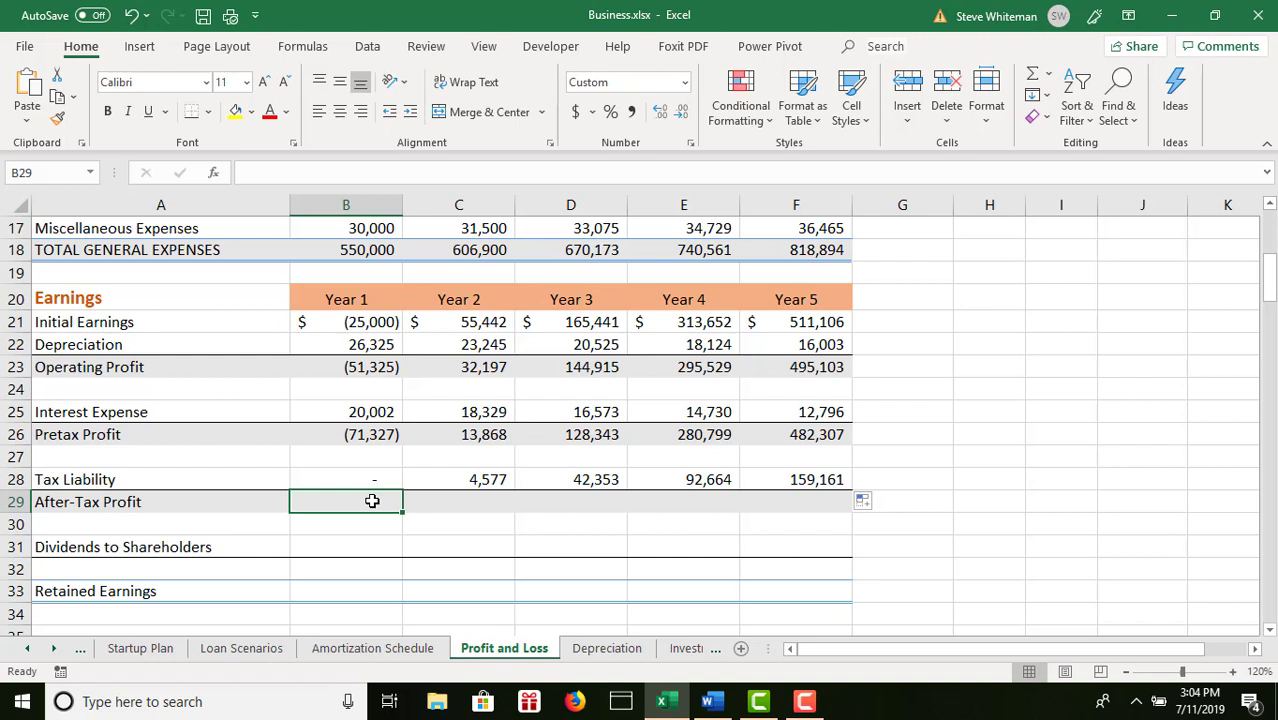
pyautogui.write('=')
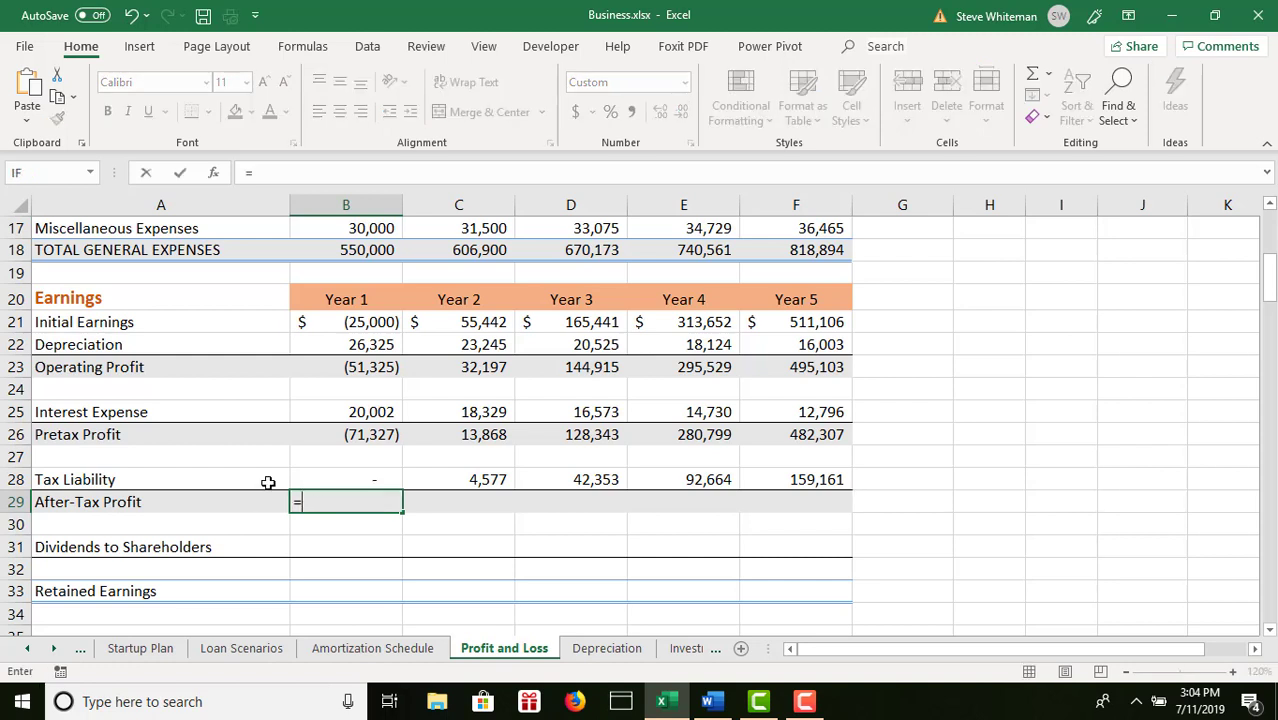
# - Enter =B26-B28 in B29 and fill After-Tax Profit across to F29
pyautogui.click(368, 434)
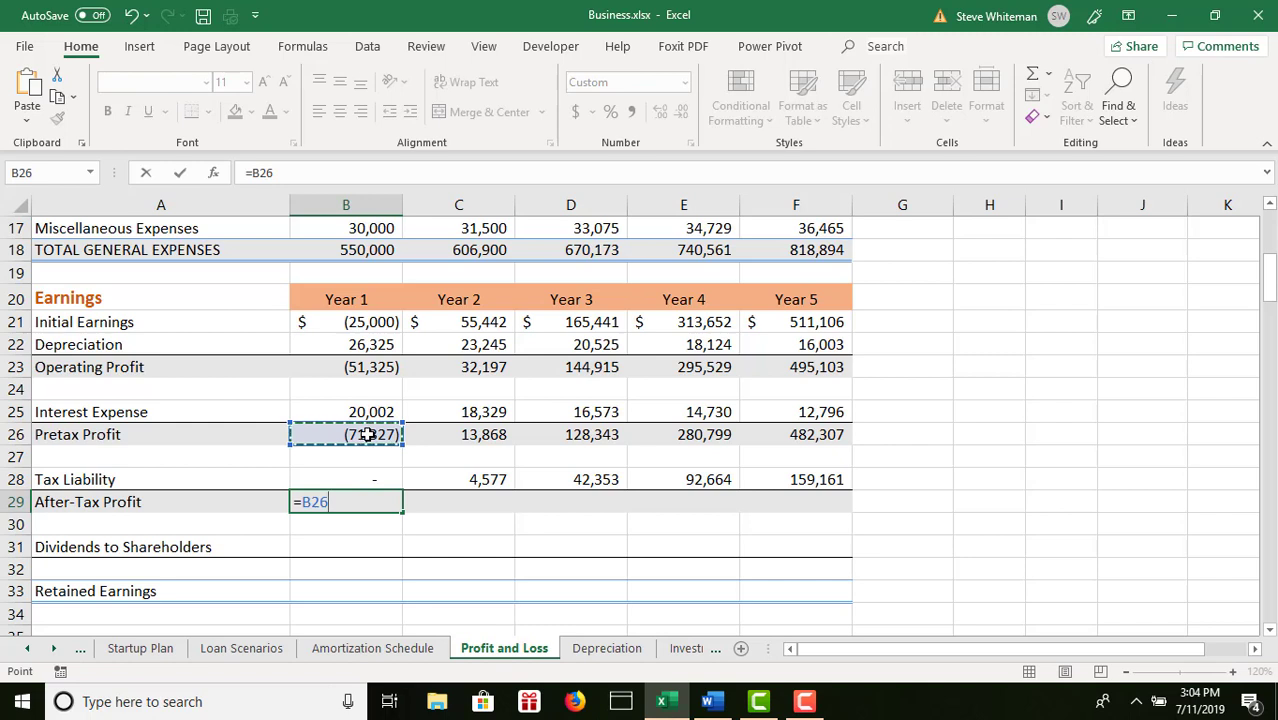
pyautogui.write('-')
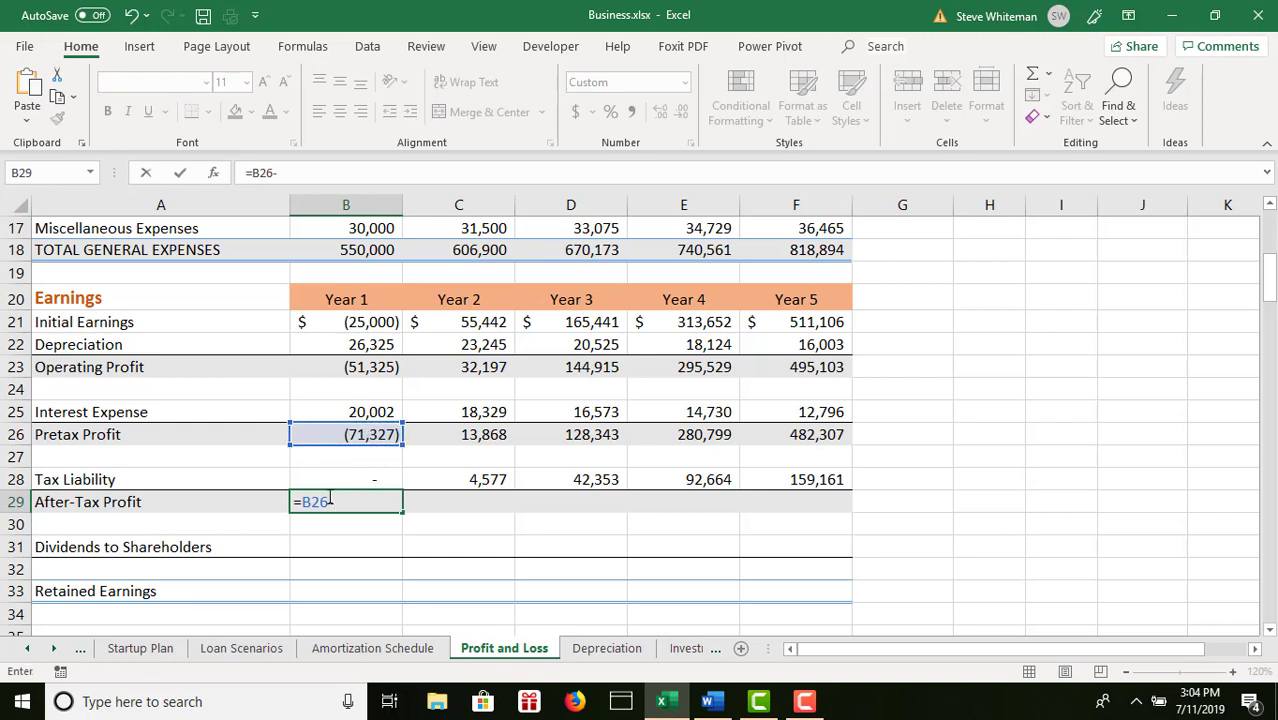
pyautogui.click(359, 481)
pyautogui.press('Return')
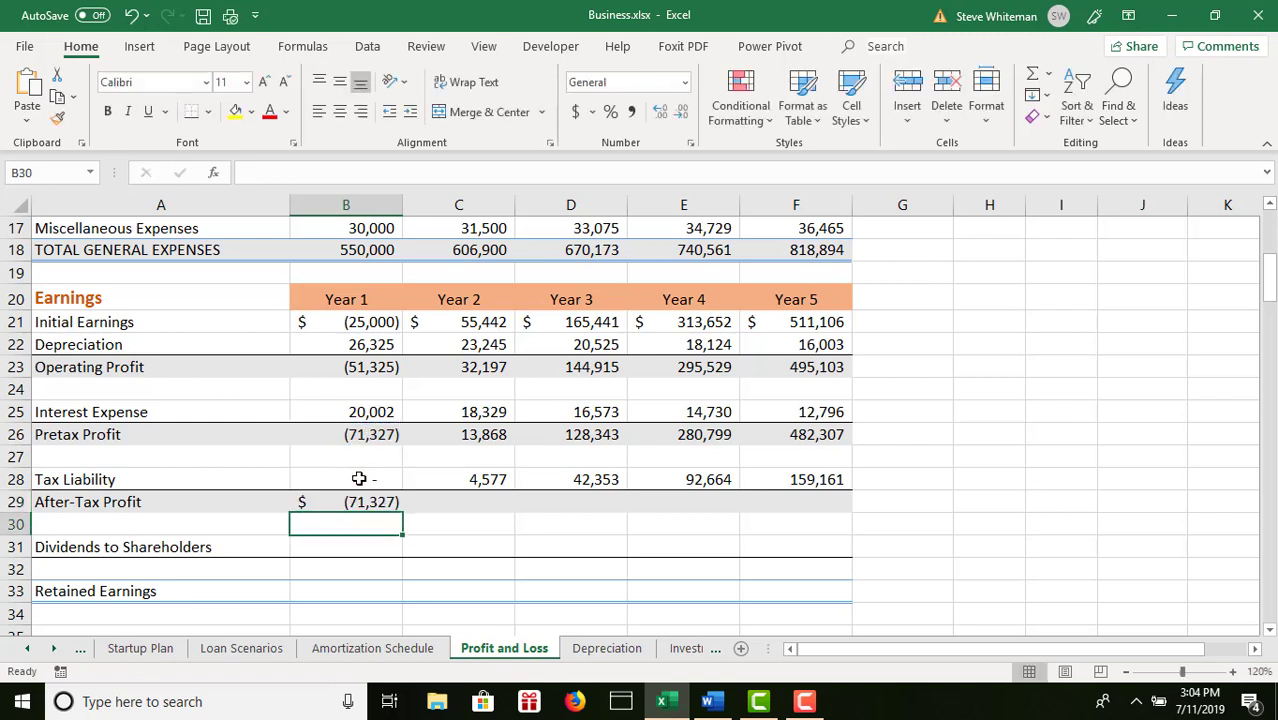
pyautogui.click(358, 502)
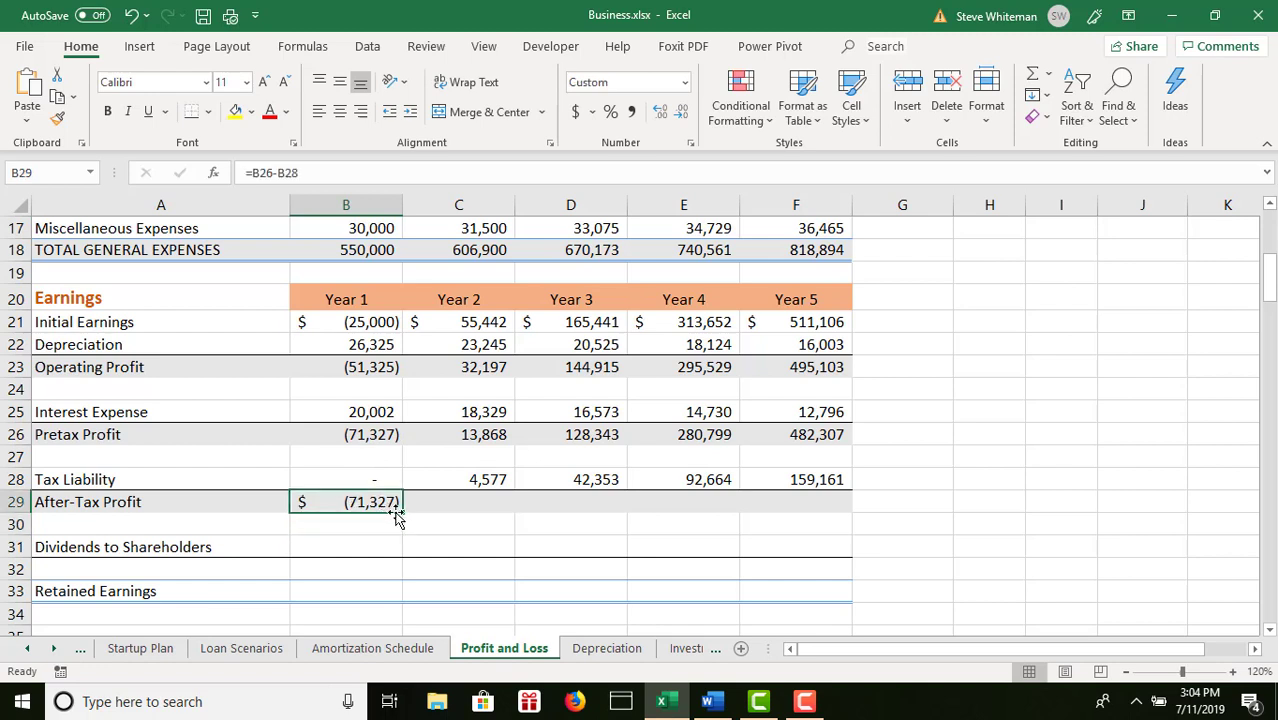
pyautogui.moveTo(402, 512); pyautogui.dragTo(822, 514)
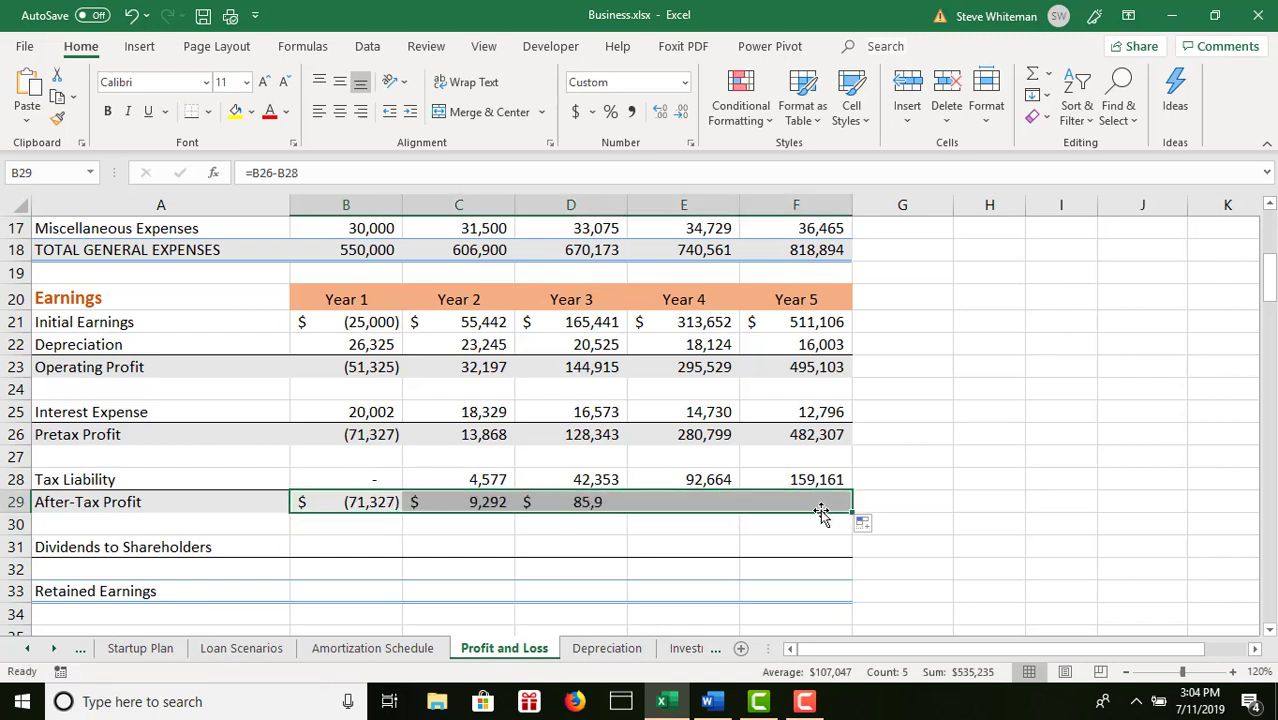
pyautogui.click(343, 551)
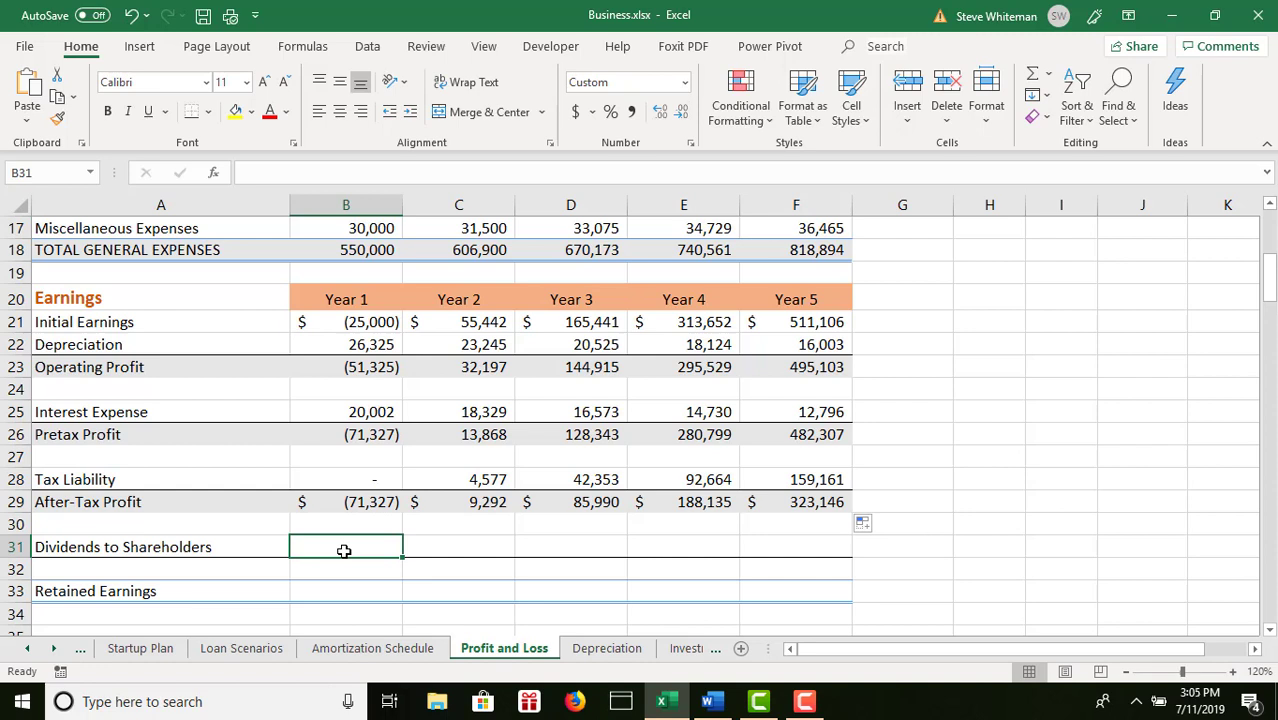
# - Enter 160,000 as the Investors amount in B30 on the Startup Plan sheet
pyautogui.click(167, 649)
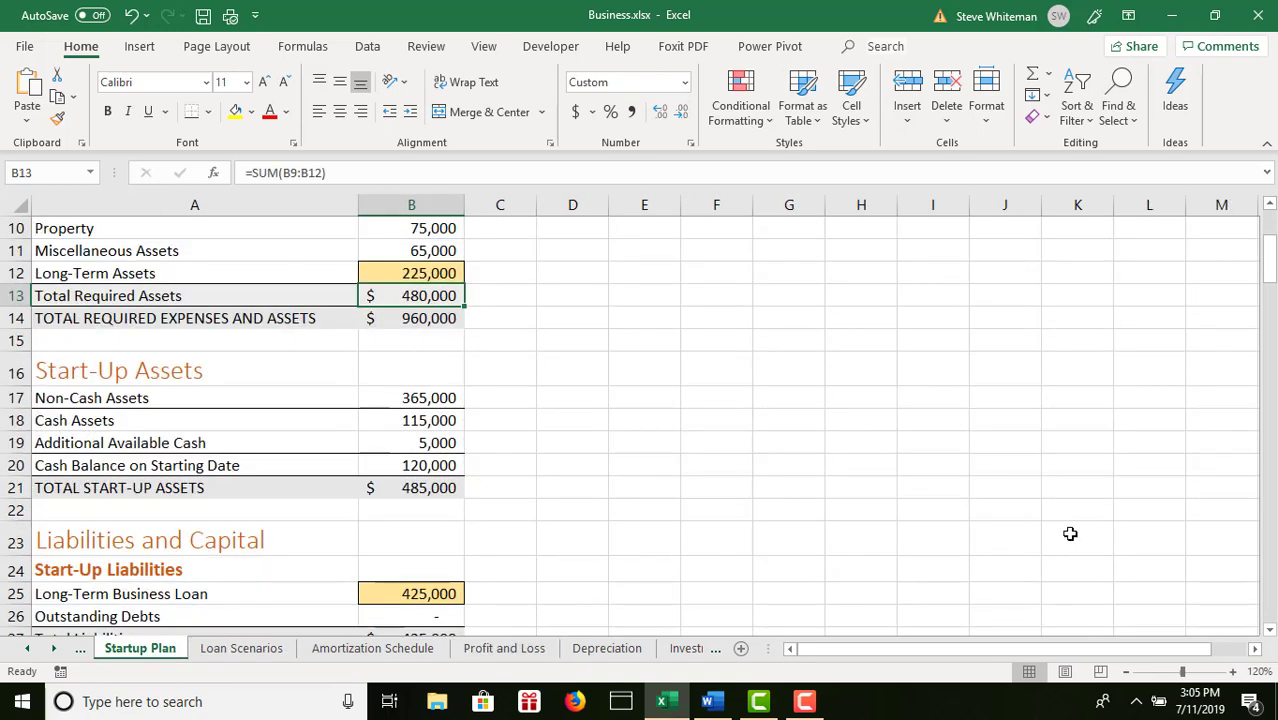
pyautogui.moveTo(1270, 637); pyautogui.dragTo(1270, 637)
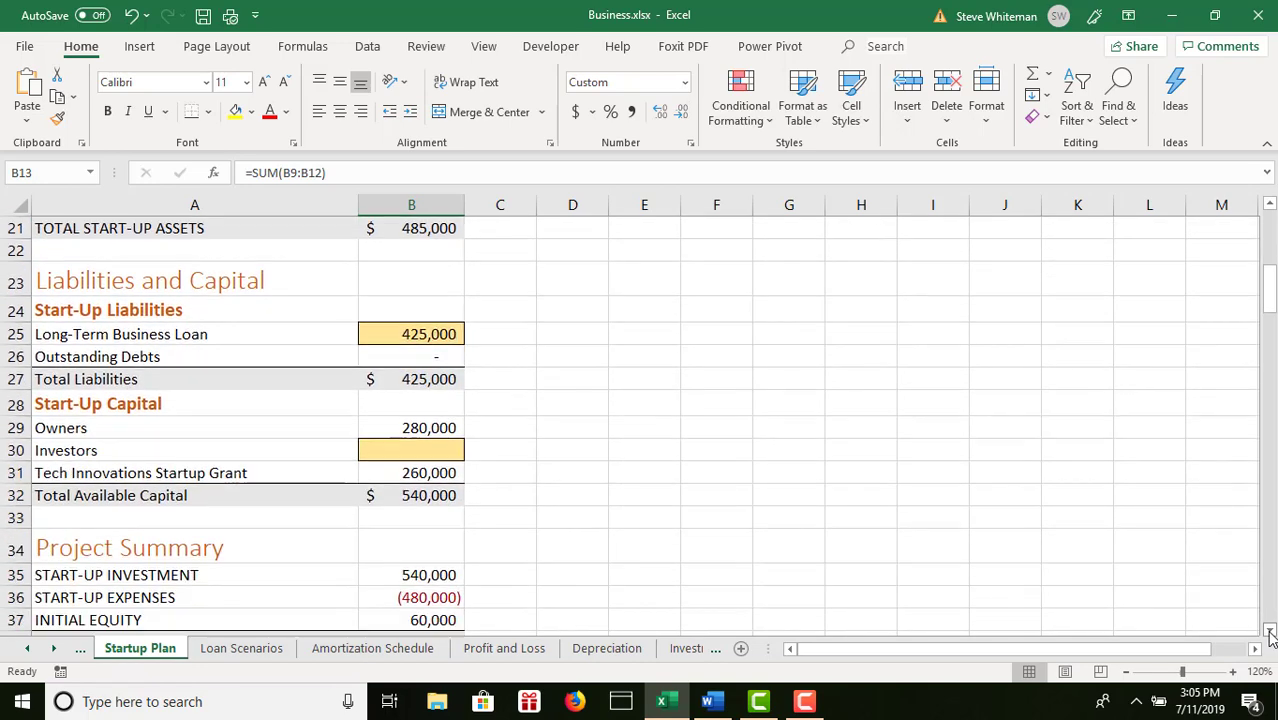
pyautogui.click(397, 451)
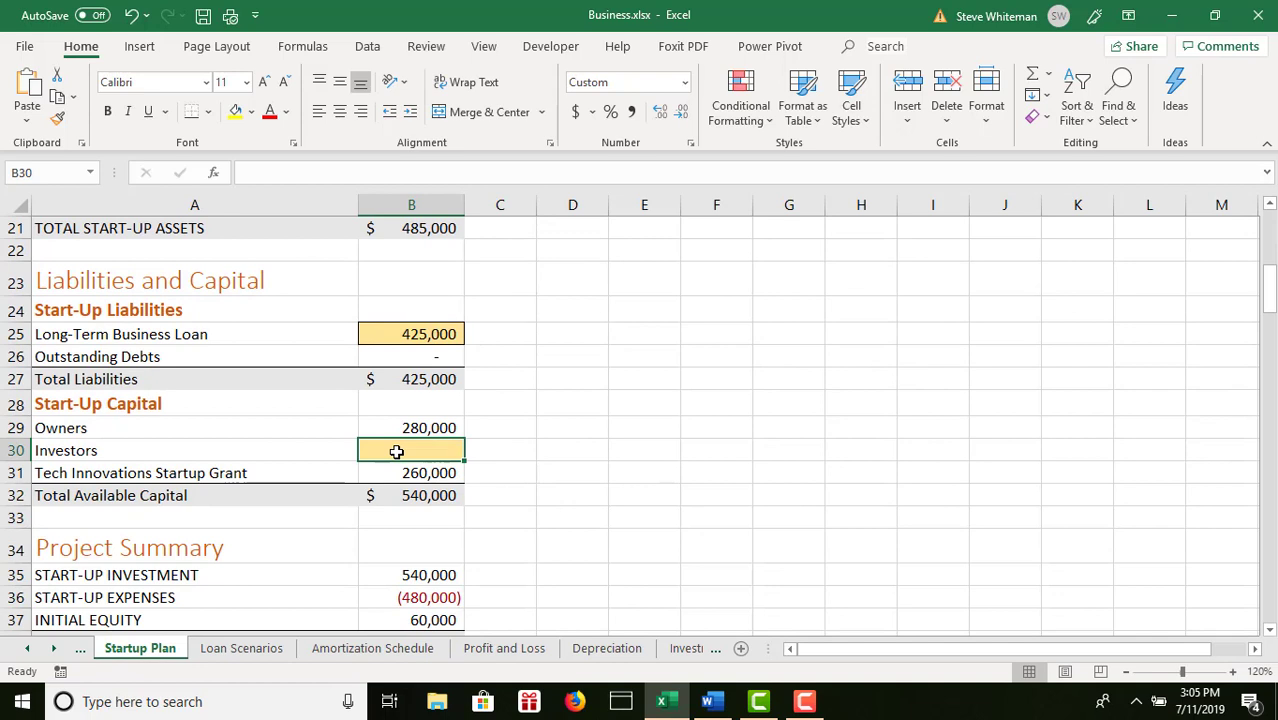
pyautogui.write('1')
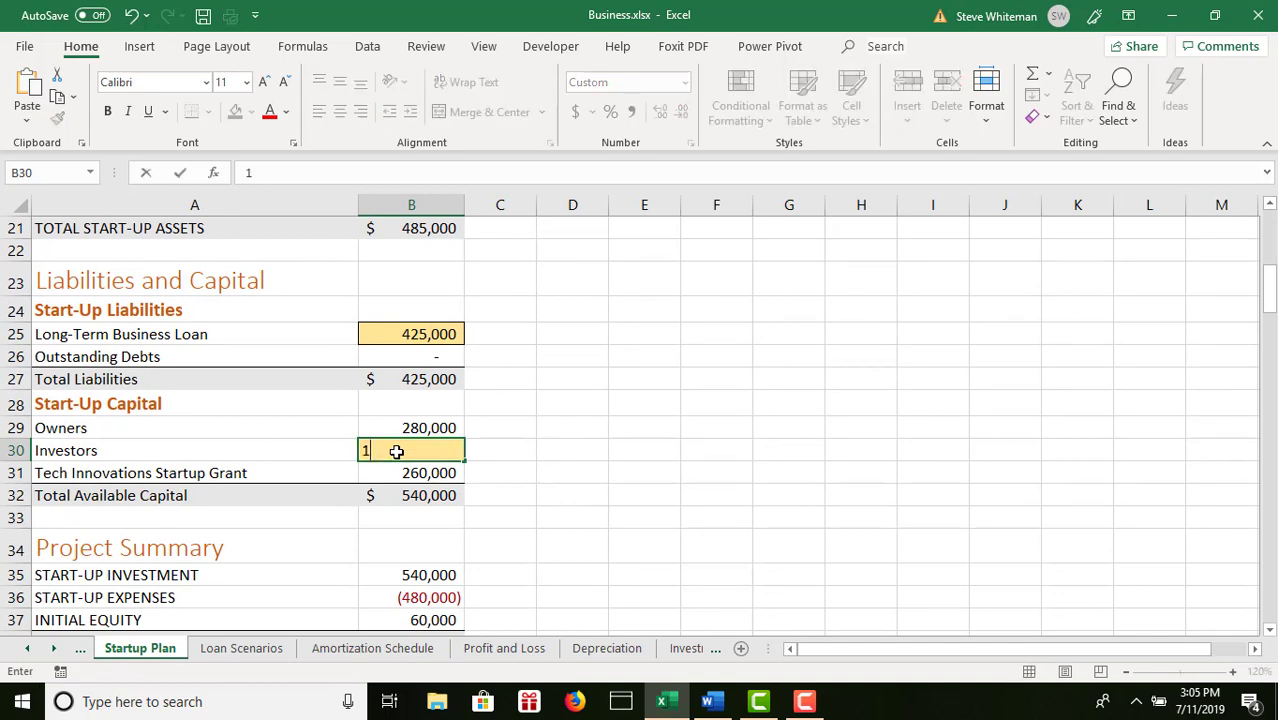
pyautogui.write('60,00000')
pyautogui.press('Return')
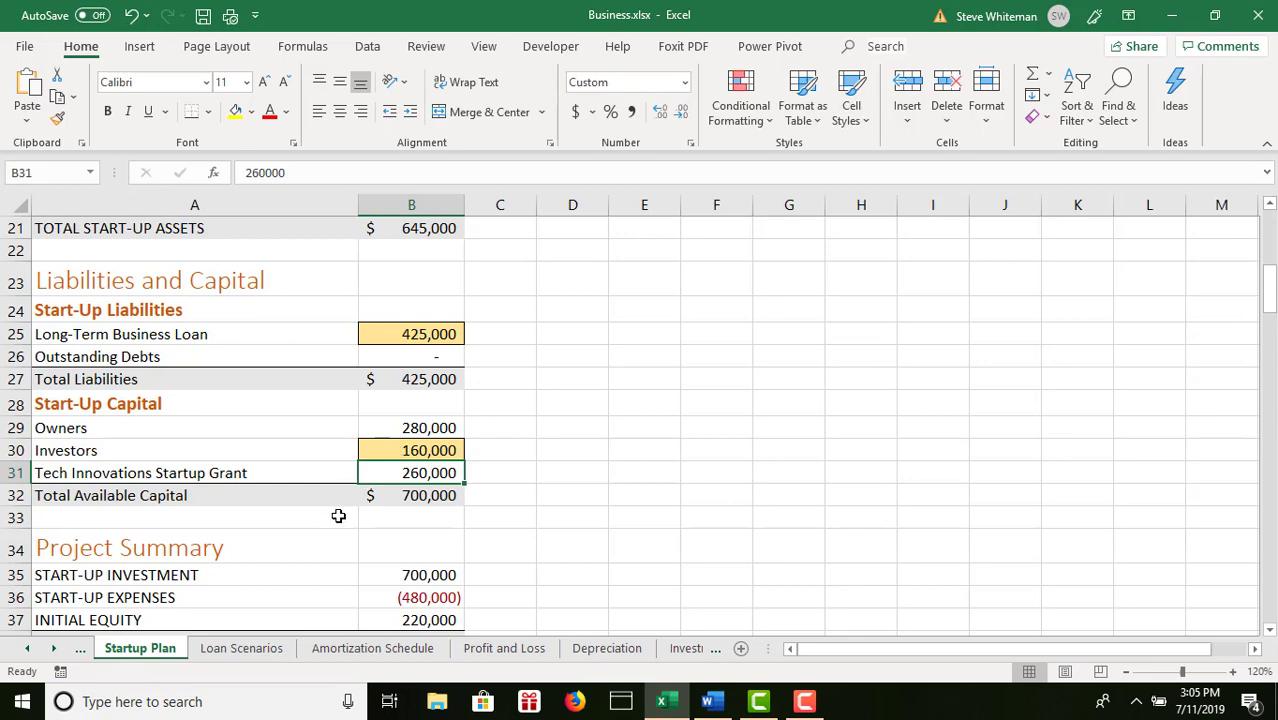
# - Link Investment (PV) in B6 to 'Startup Plan'!B30, negated to show (160,000)
pyautogui.click(684, 649)
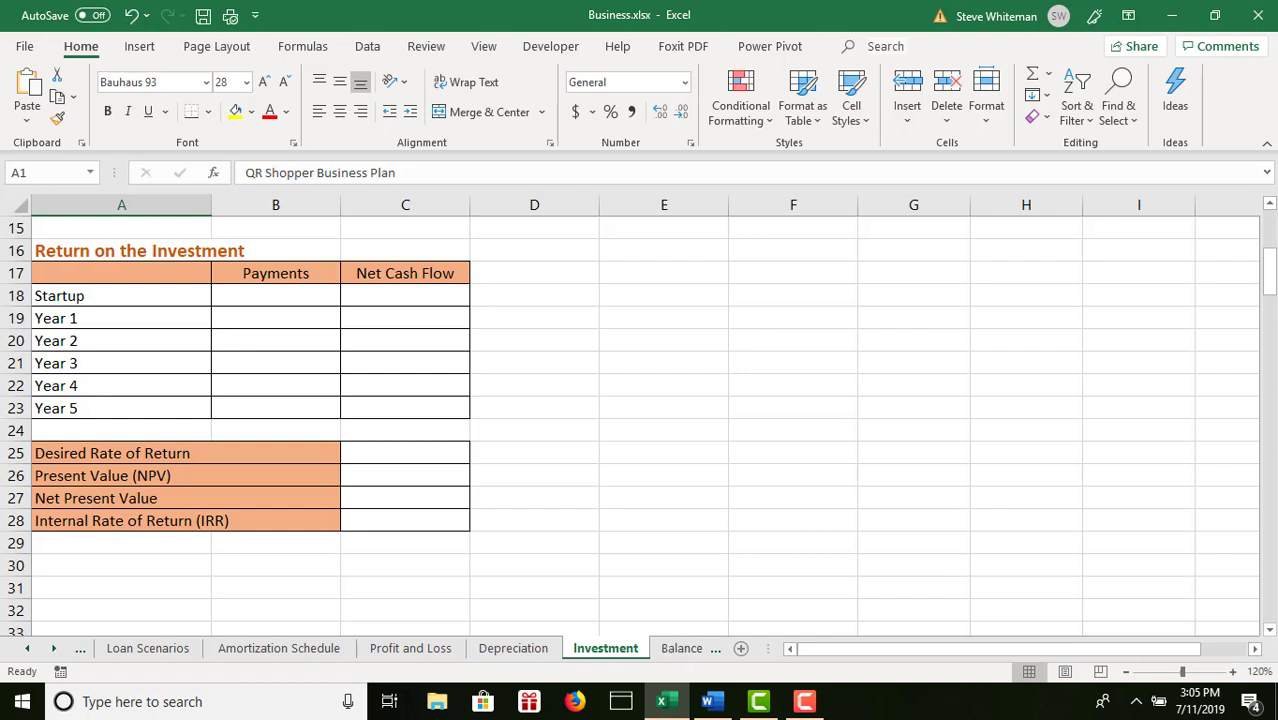
pyautogui.scroll(5, 250, 448)
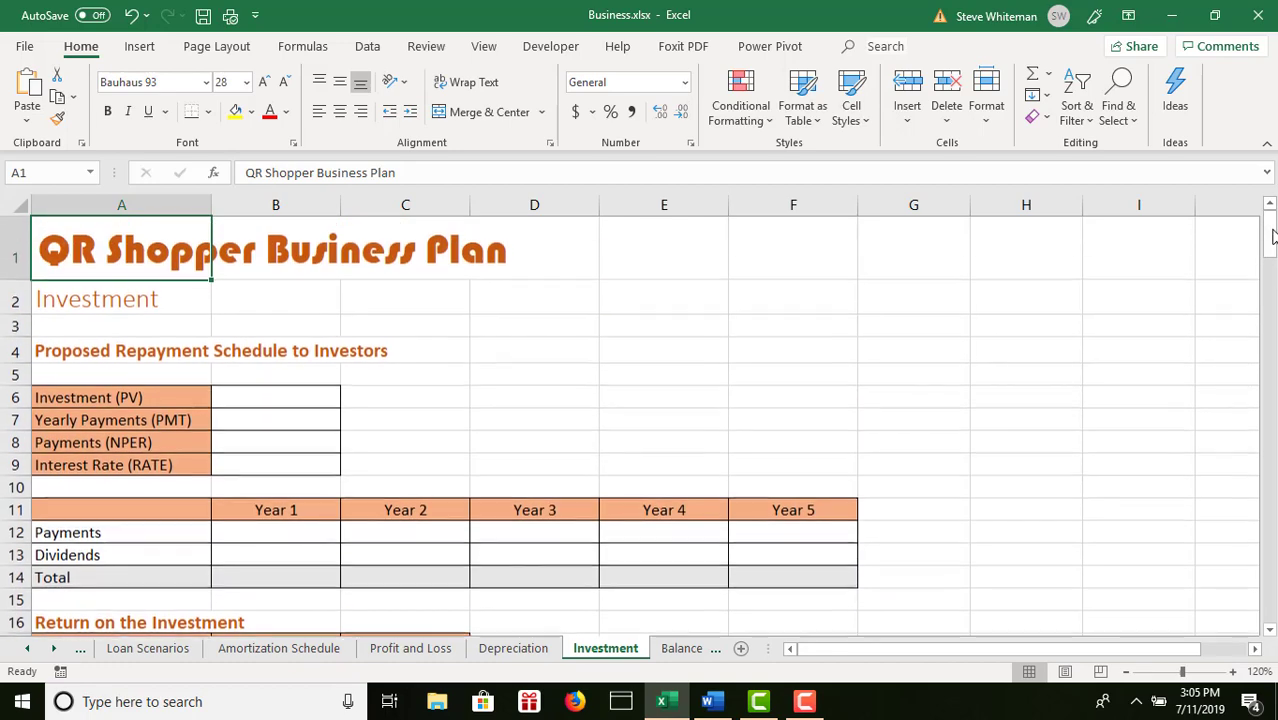
pyautogui.click(286, 396)
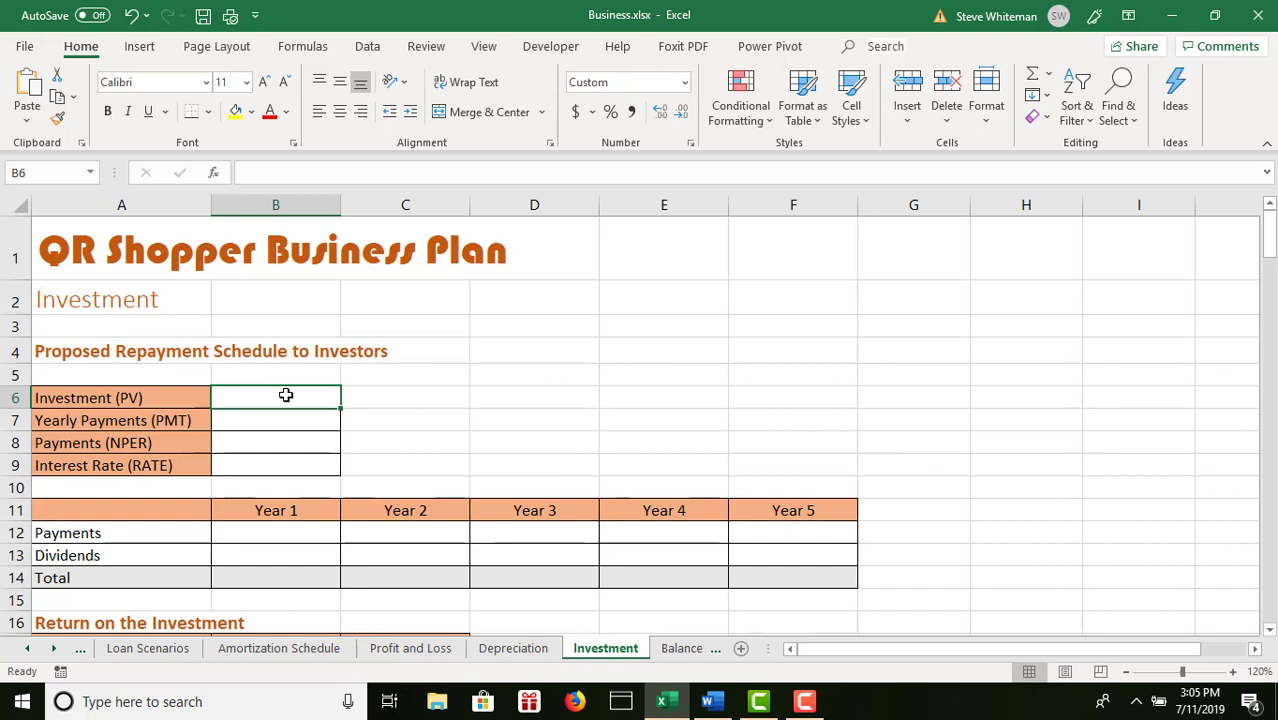
pyautogui.write('=')
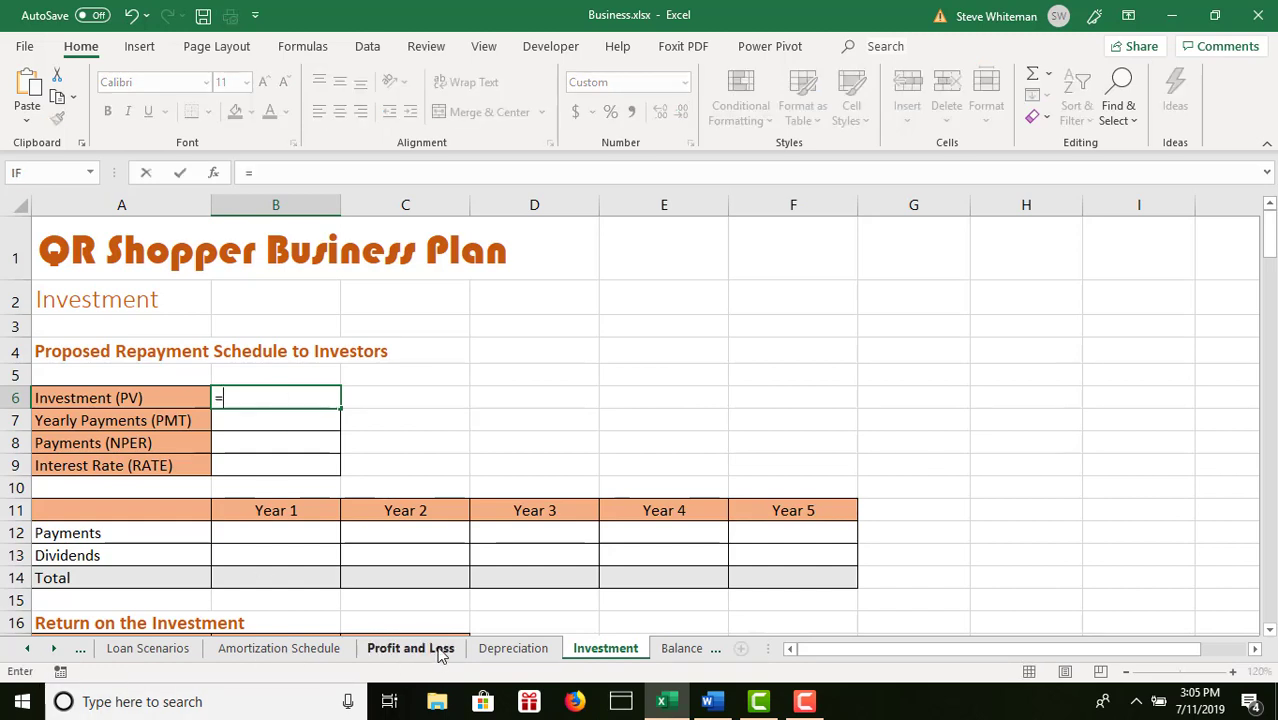
pyautogui.click(30, 651)
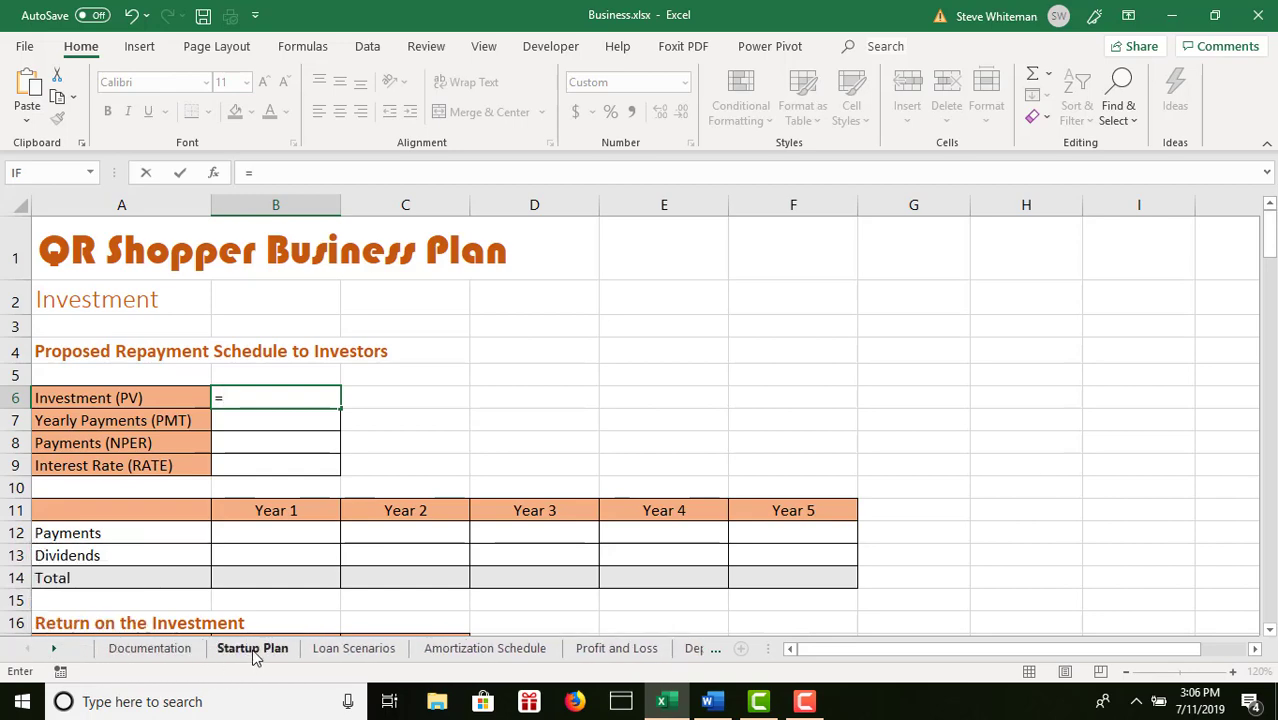
pyautogui.click(253, 650)
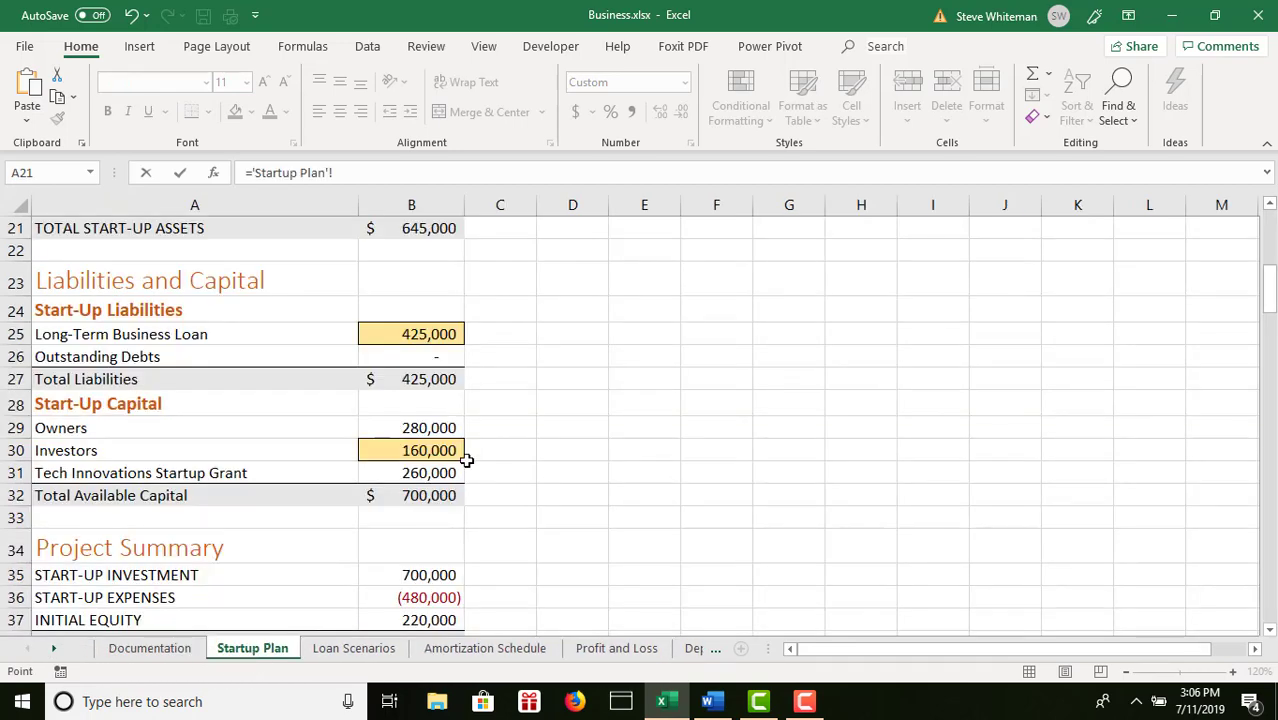
pyautogui.click(430, 451)
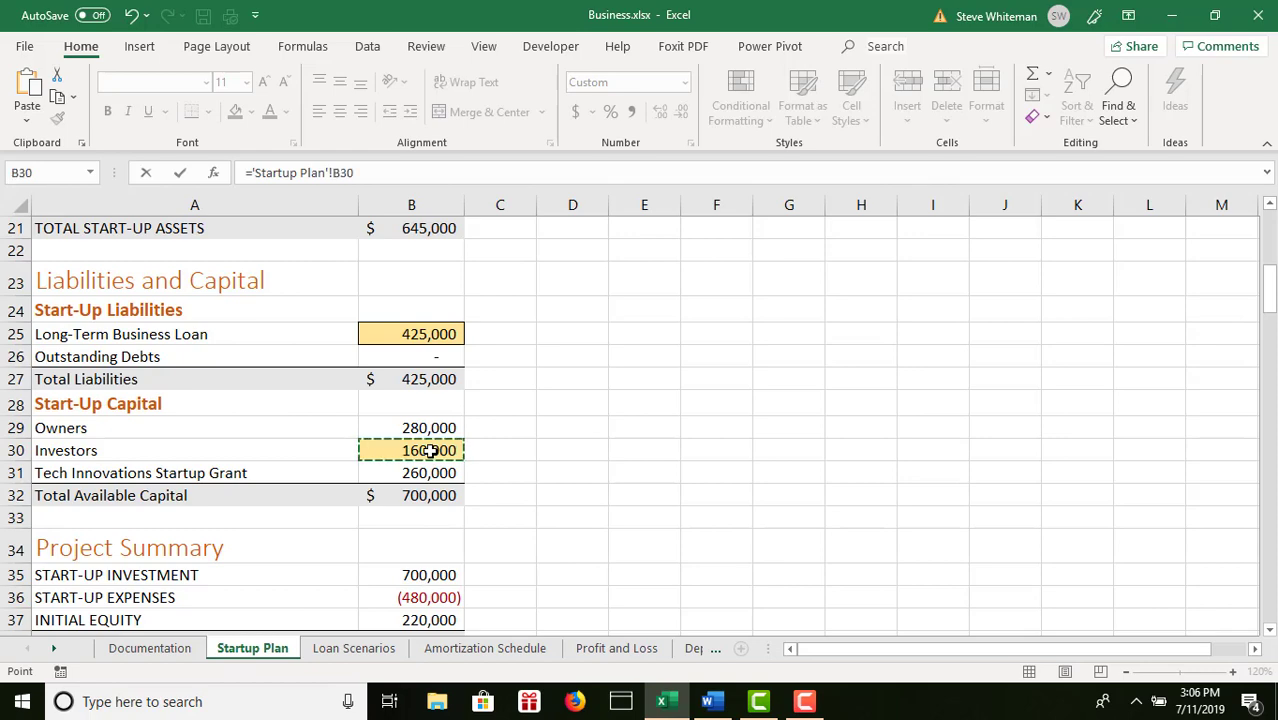
pyautogui.press('Return')
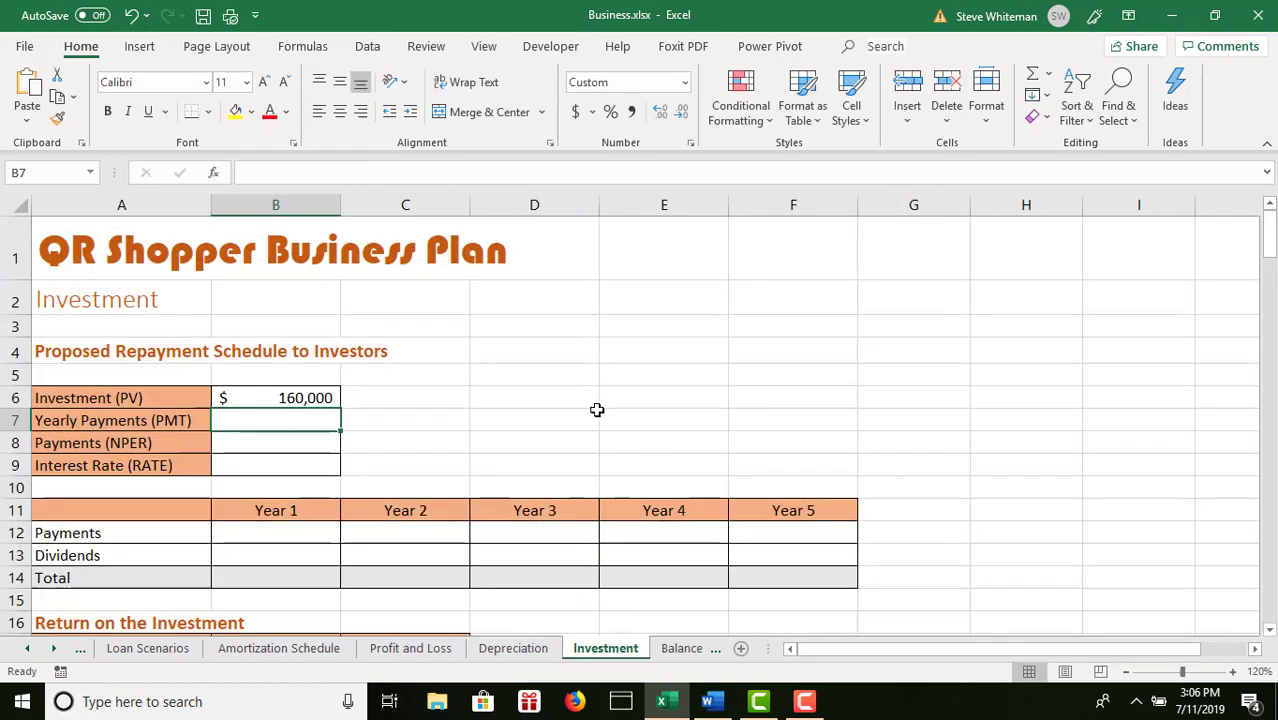
pyautogui.click(307, 396)
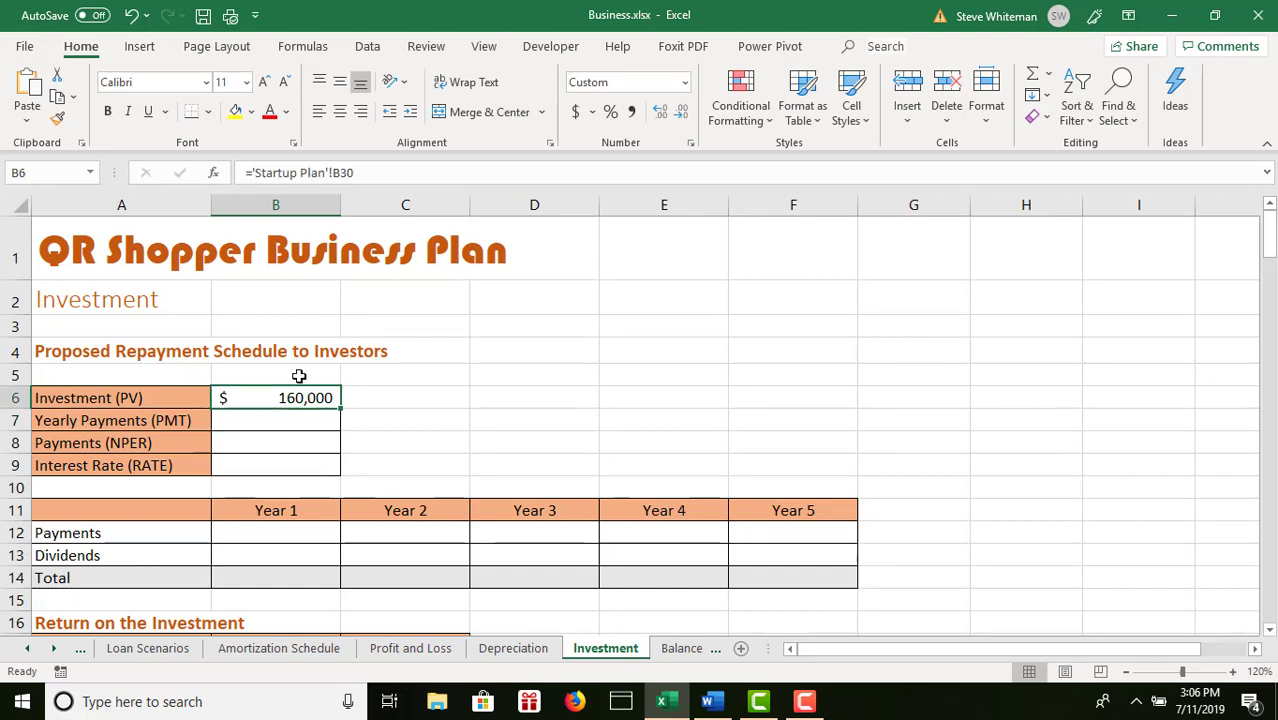
pyautogui.click(253, 174)
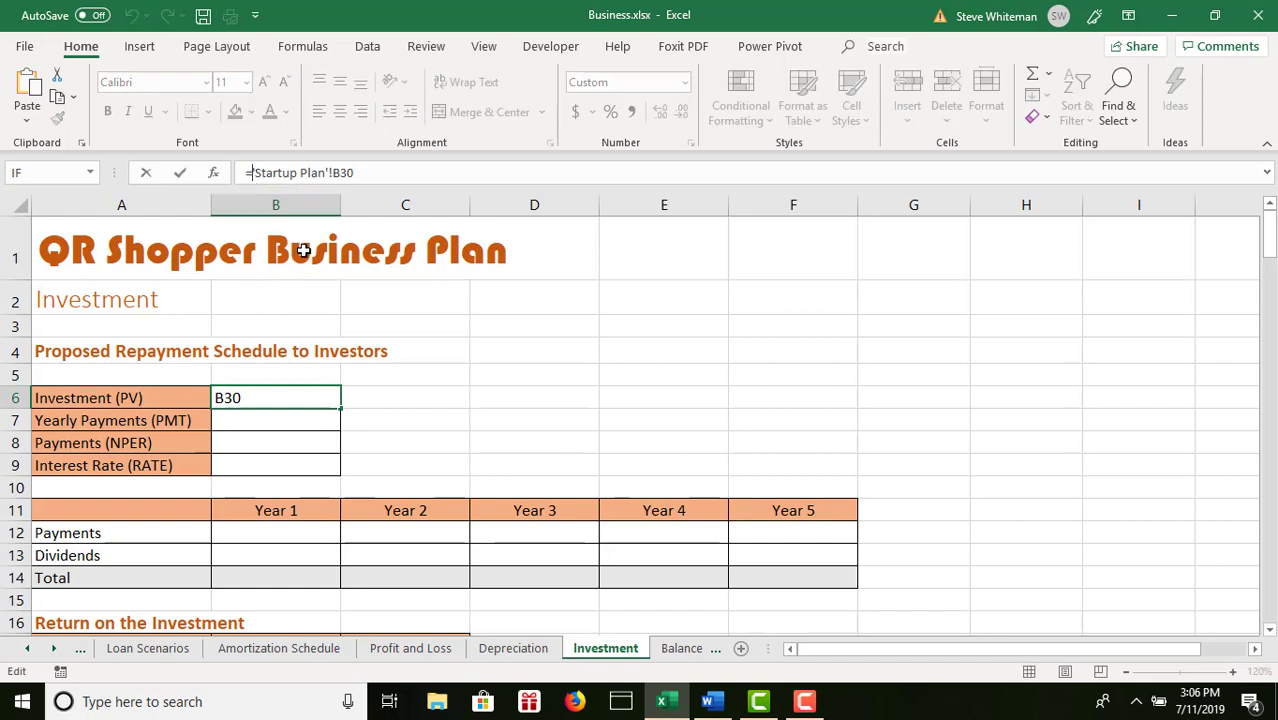
pyautogui.press('Return')
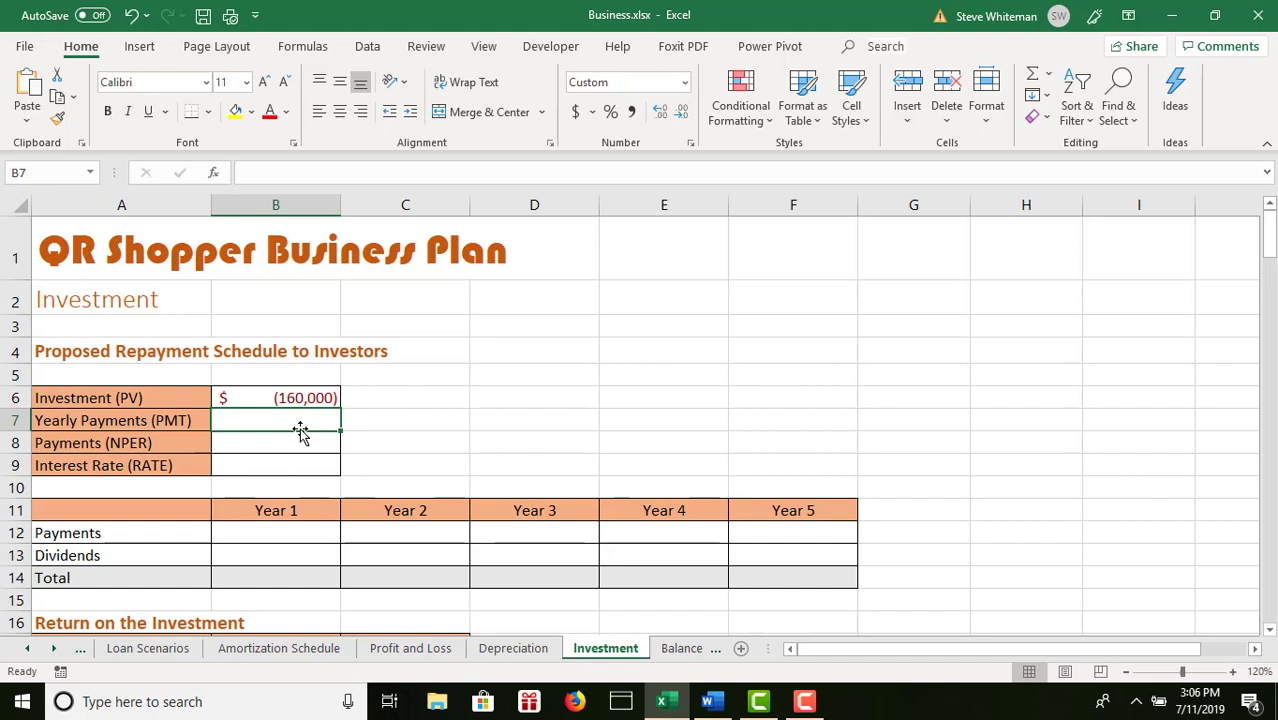
# - Enter 35,000 as Yearly Payments in B7 and 5 as Payments in B8
pyautogui.write('35000')
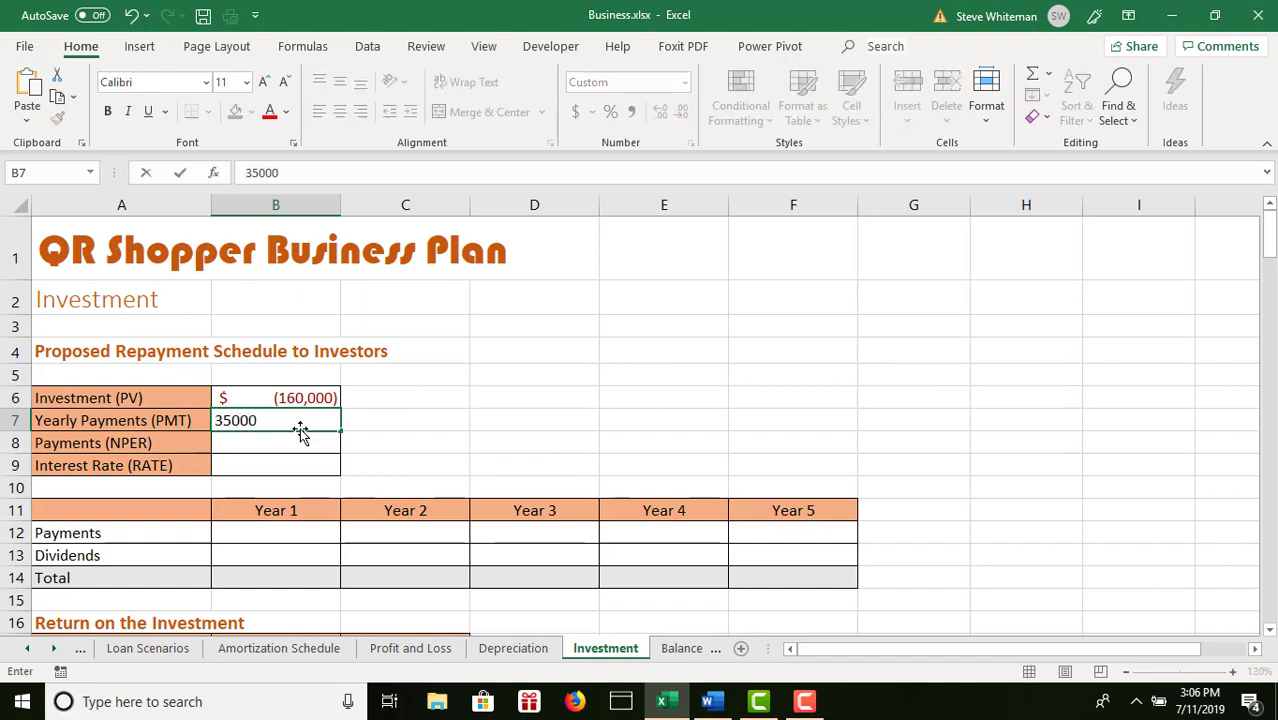
pyautogui.press('Return')
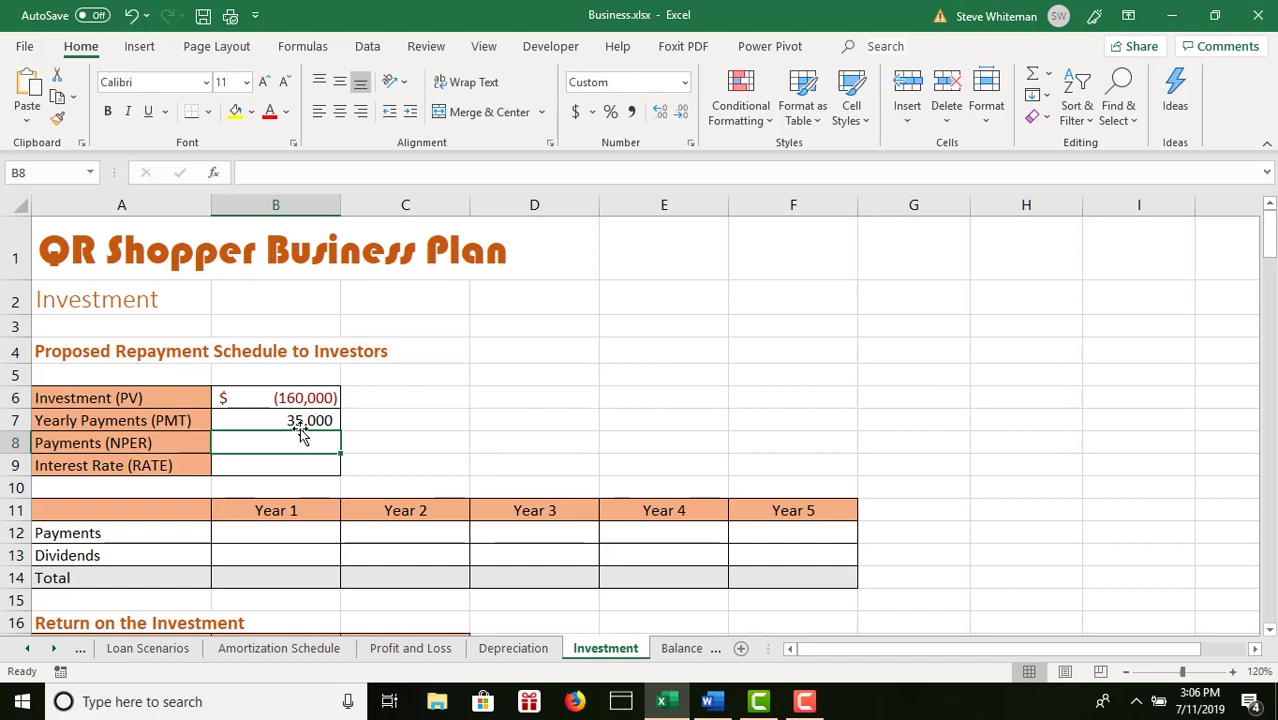
pyautogui.write('5')
pyautogui.press('Return')
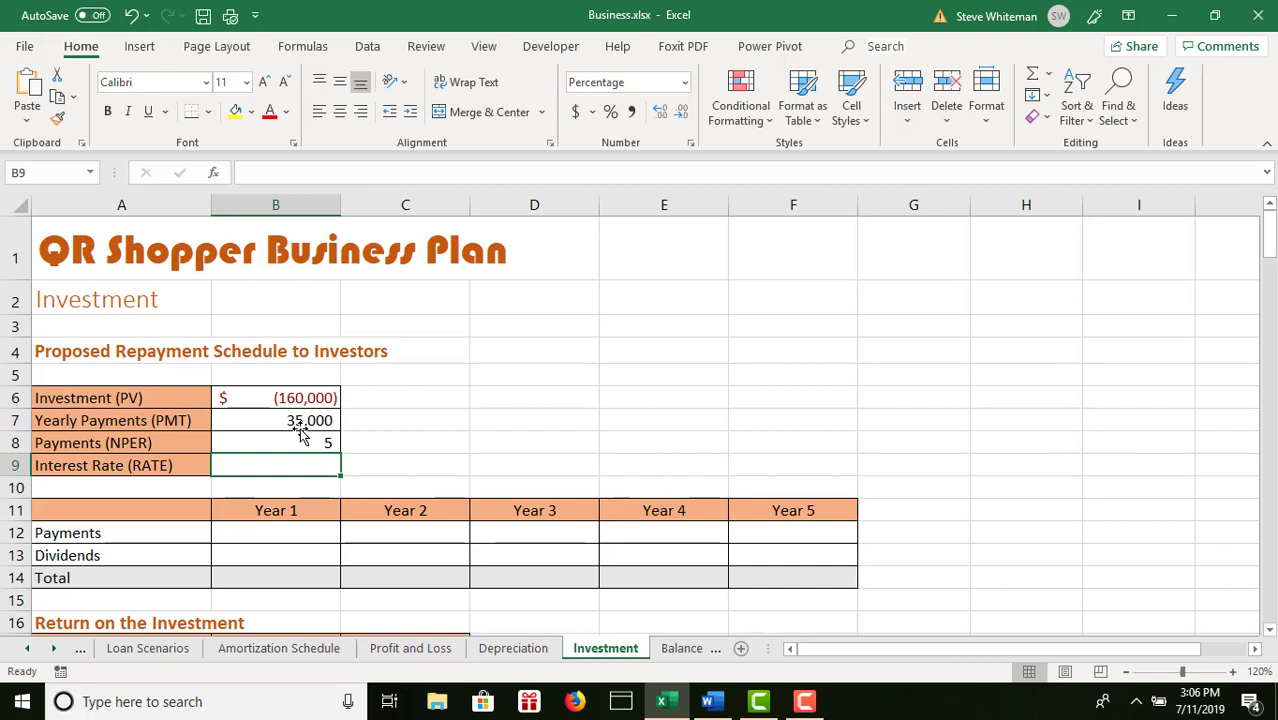
# - Insert the RATE function from the Financial category into B9
pyautogui.click(214, 176)
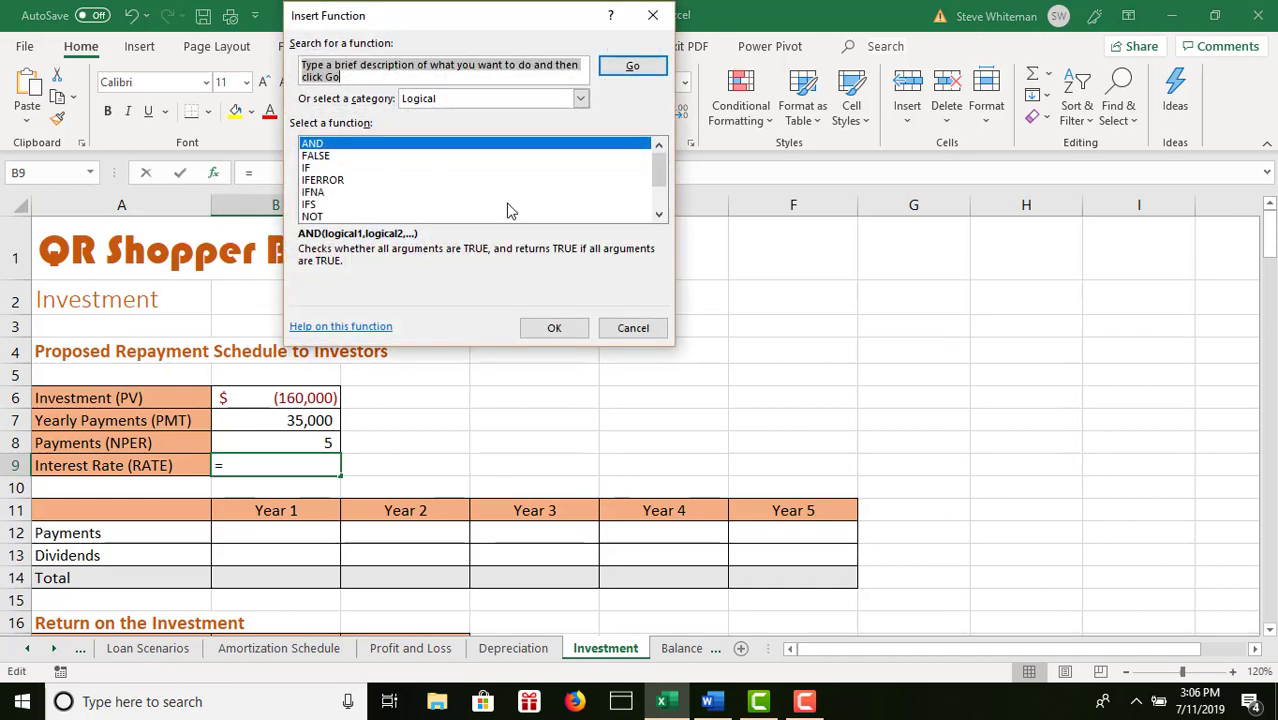
pyautogui.click(580, 98)
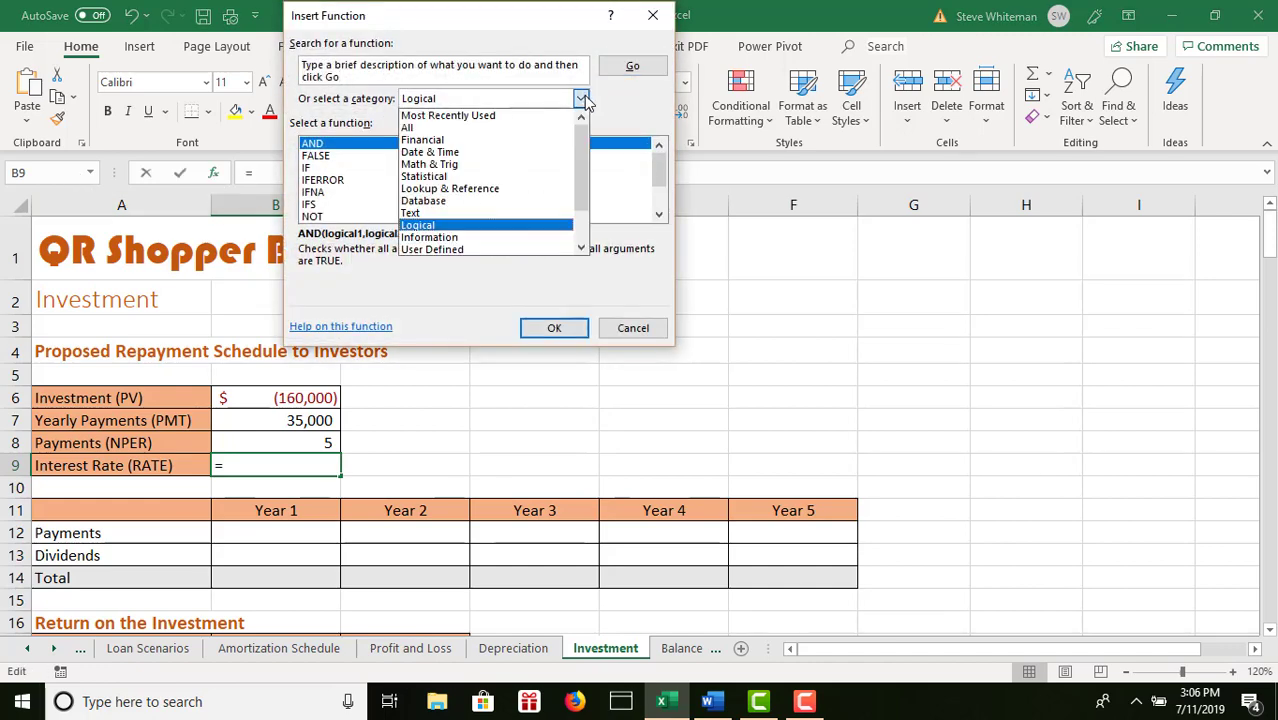
pyautogui.click(489, 142)
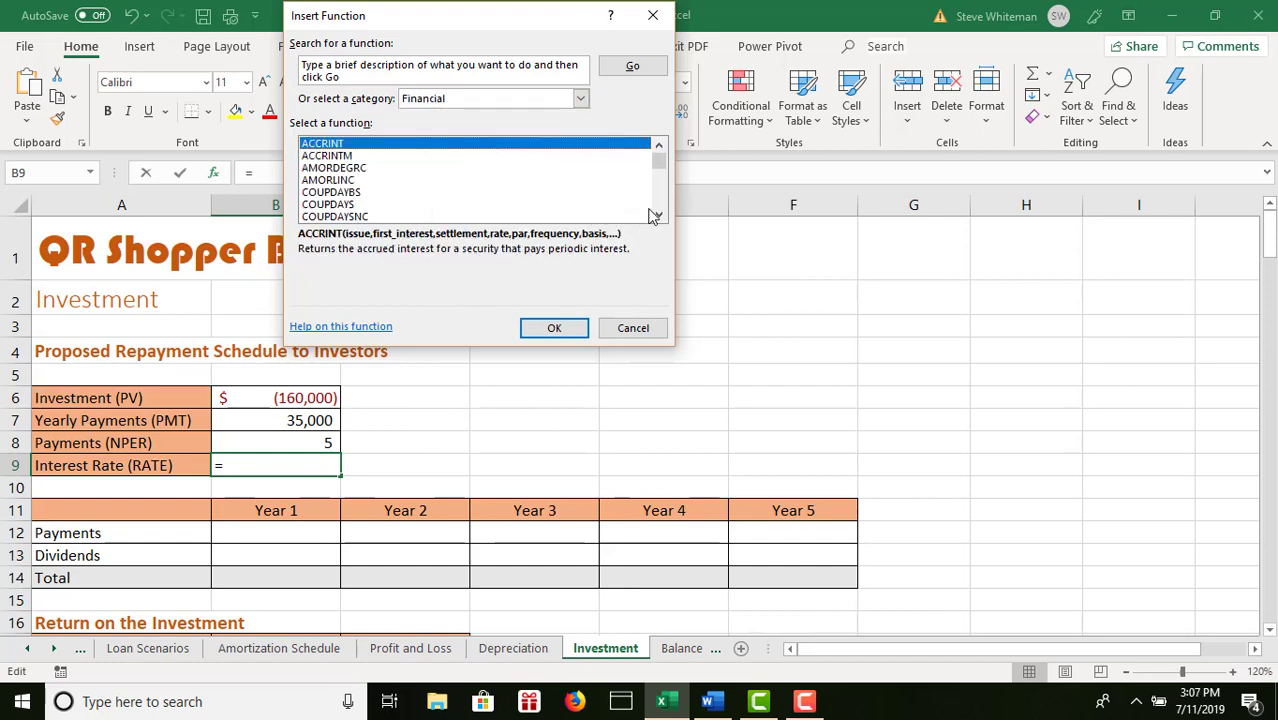
pyautogui.scroll(-10, 659, 210)
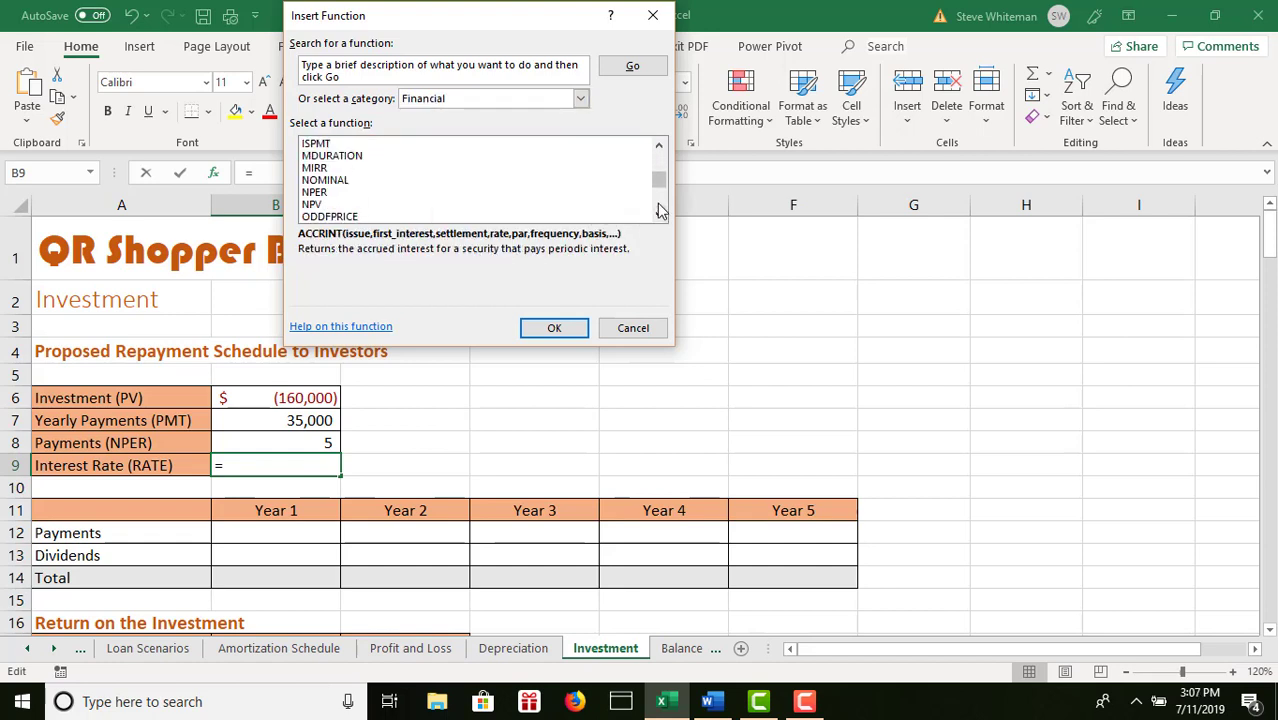
pyautogui.scroll(-2, 659, 210)
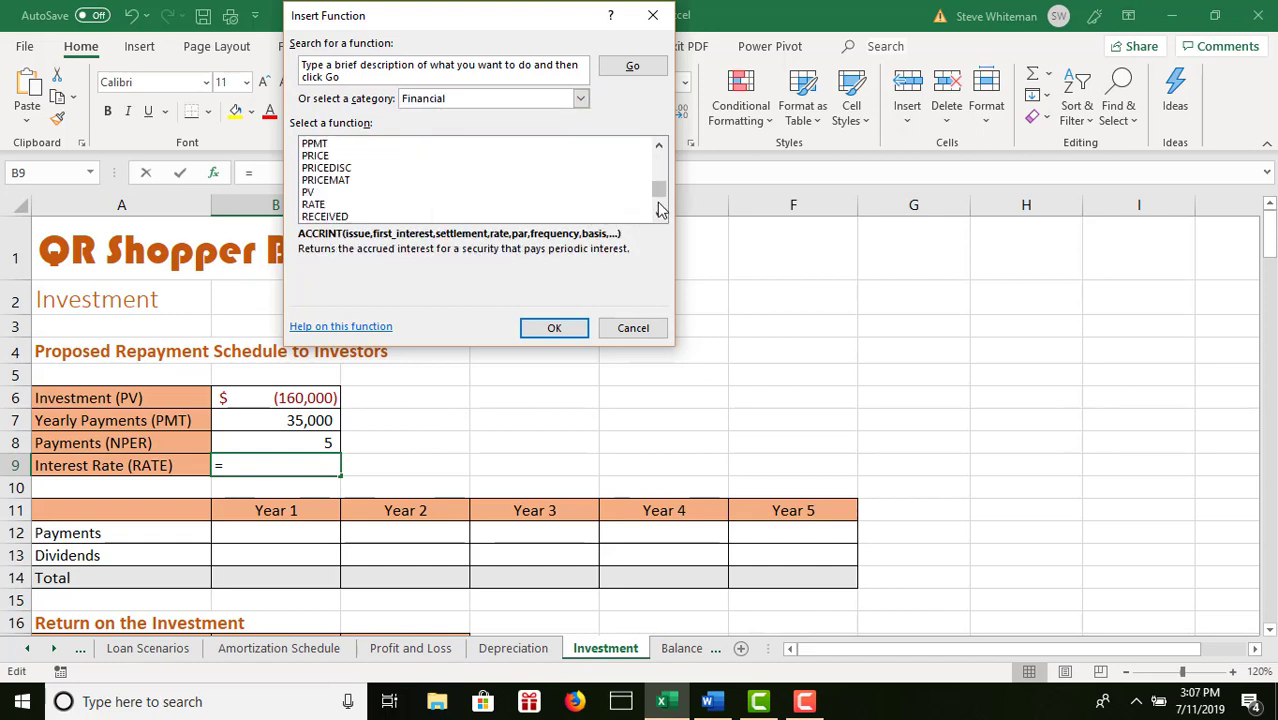
pyautogui.click(372, 205)
pyautogui.click(548, 329)
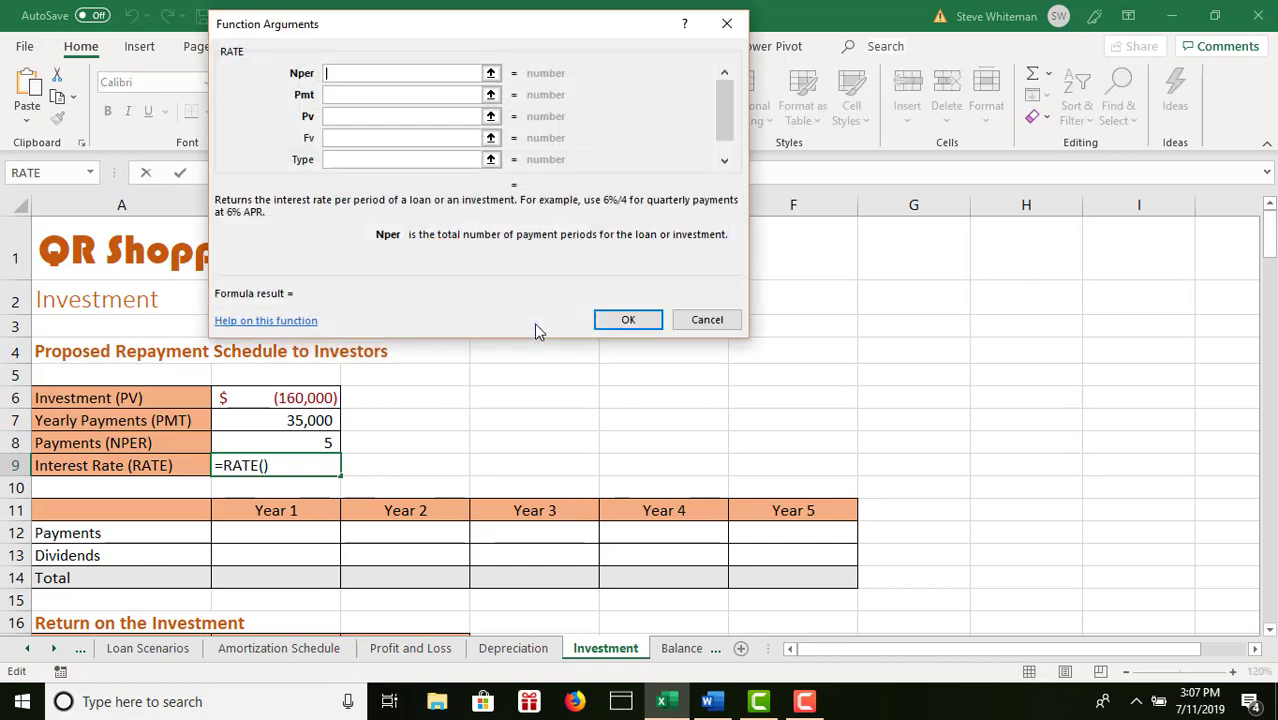
pyautogui.moveTo(489, 34); pyautogui.dragTo(803, 84)
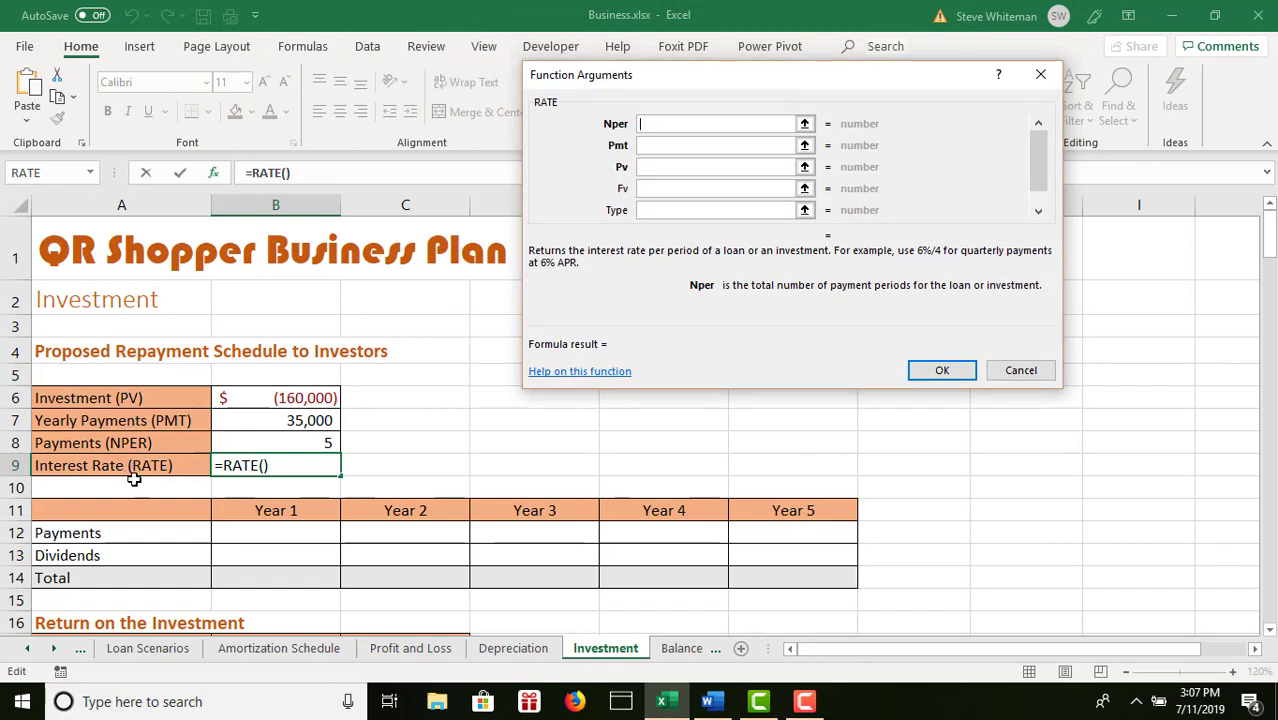
# - Set RATE's Nper to B8, Pmt to B7 and Pv to B6, giving 3.06%
pyautogui.click(280, 442)
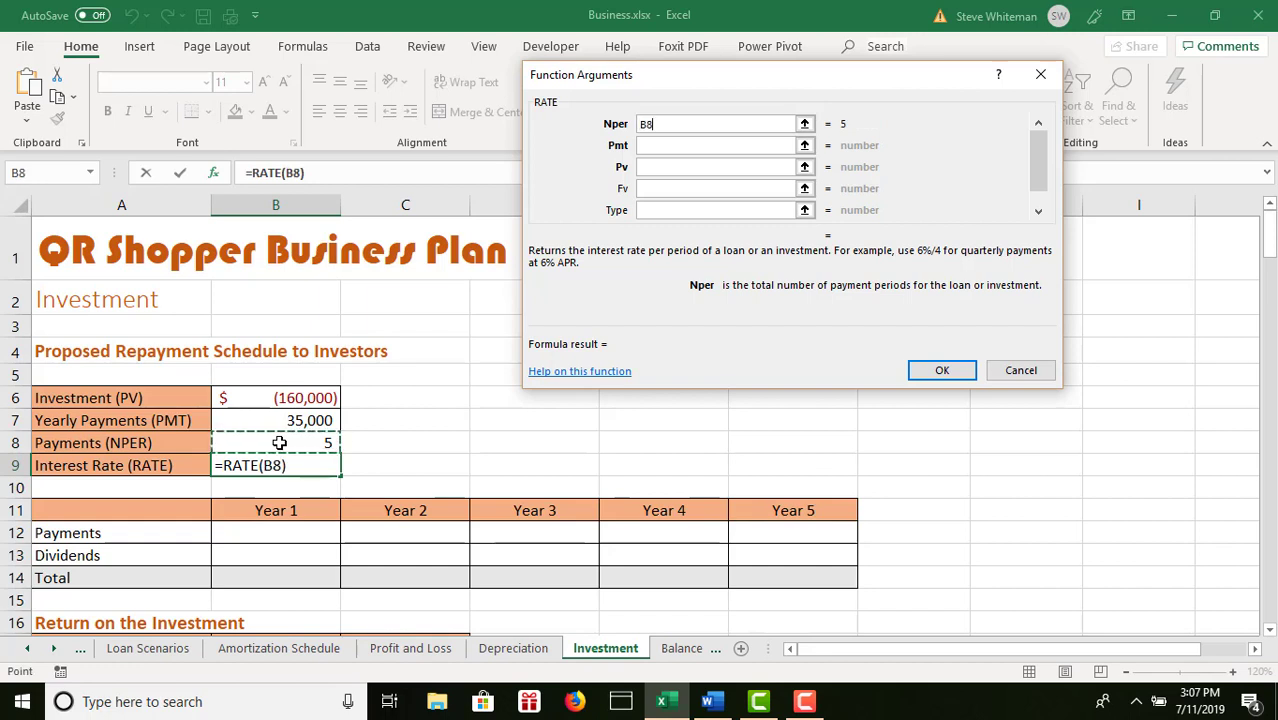
pyautogui.click(662, 146)
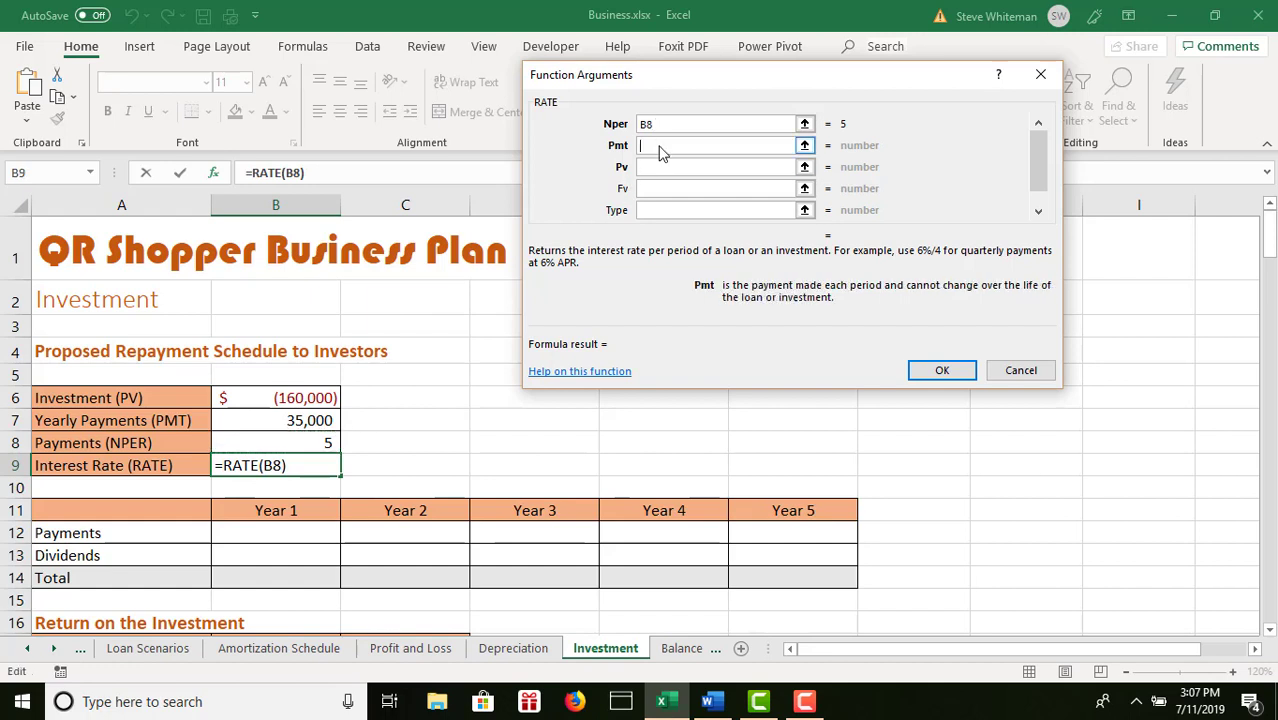
pyautogui.click(322, 416)
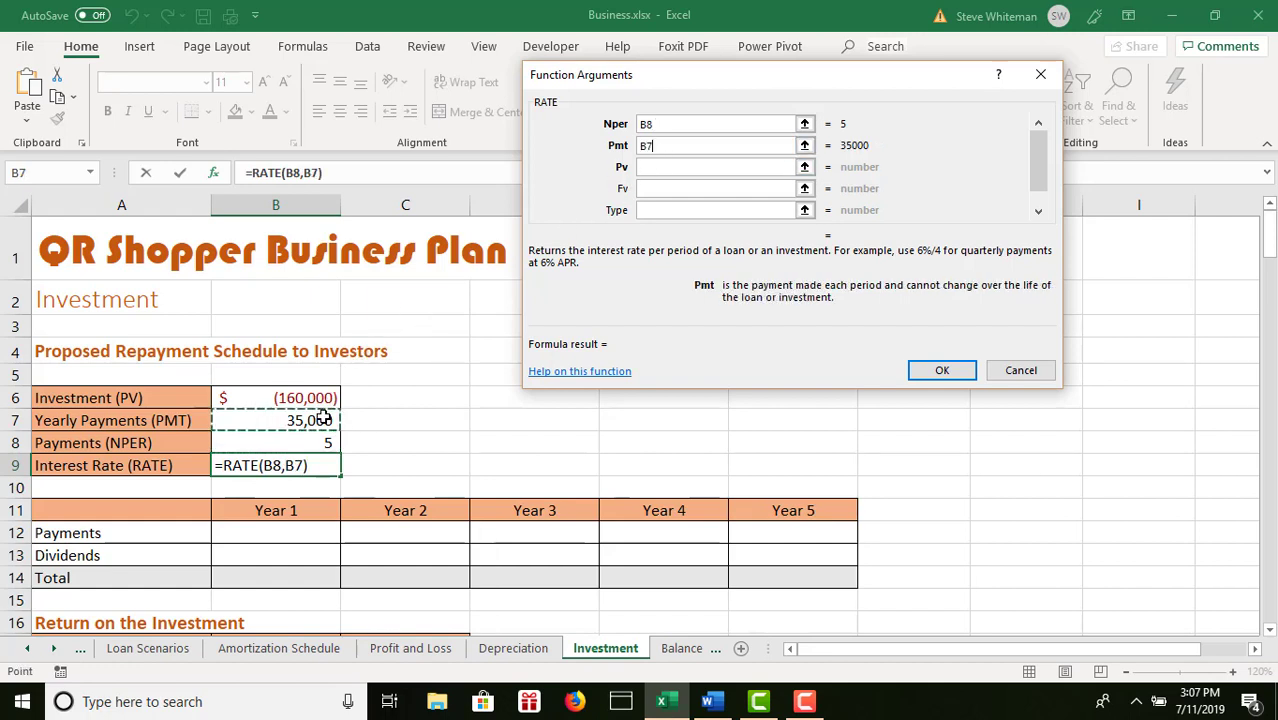
pyautogui.click(714, 170)
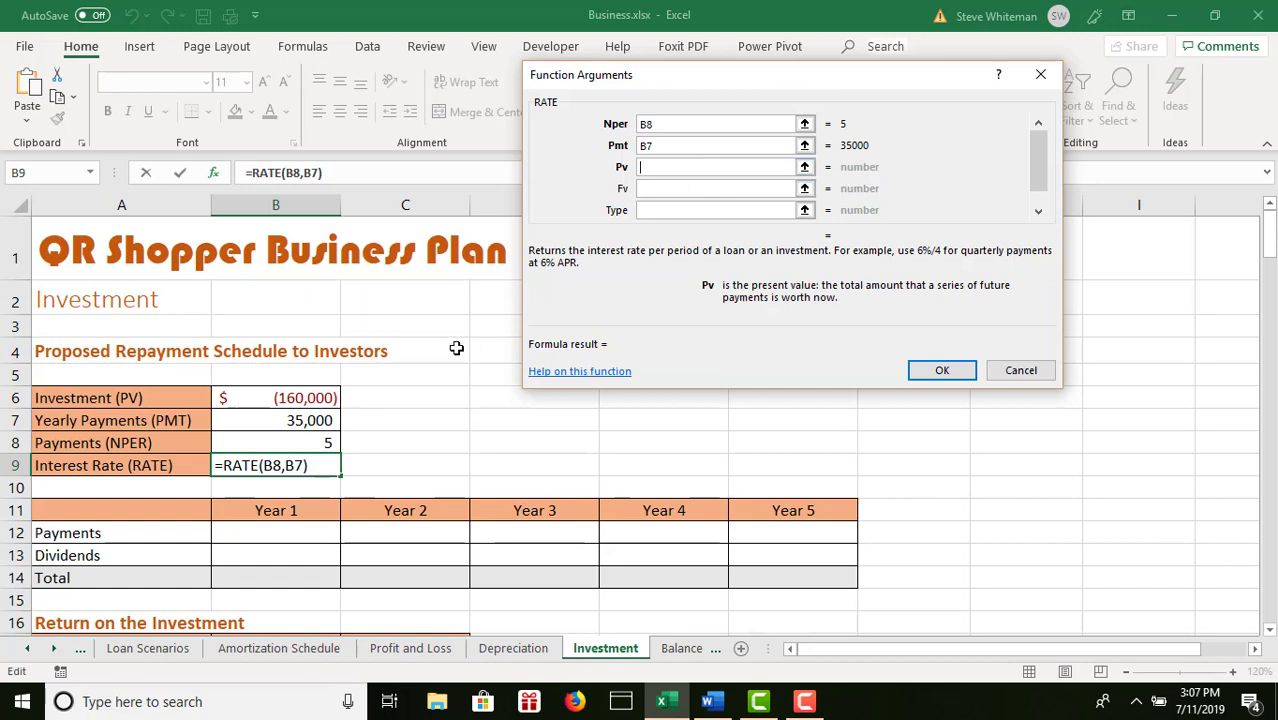
pyautogui.click(289, 398)
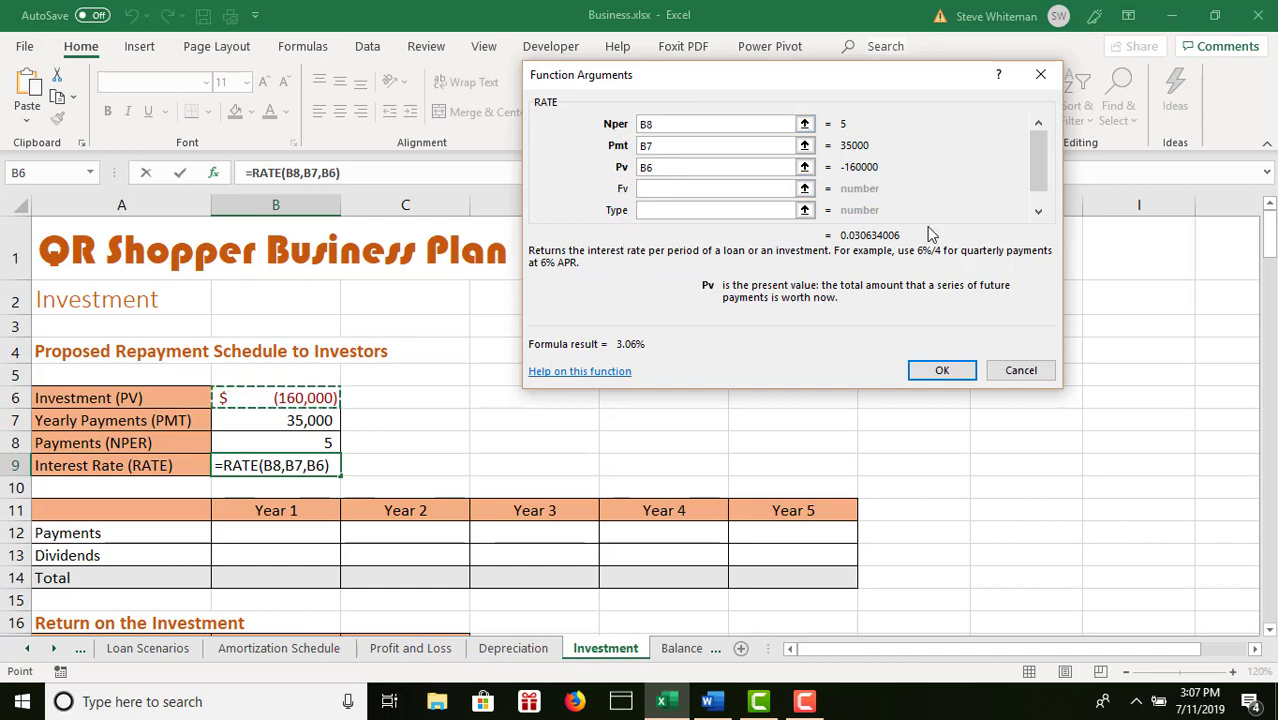
pyautogui.click(936, 371)
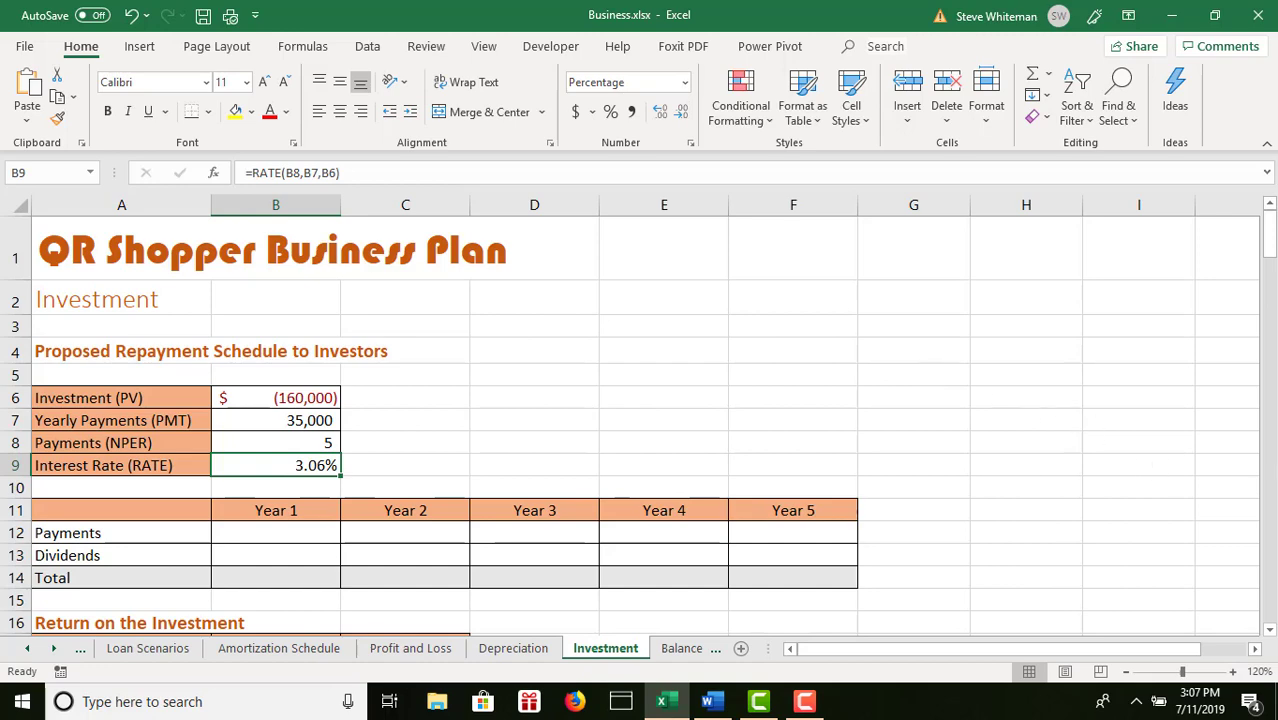
pyautogui.click(1270, 632)
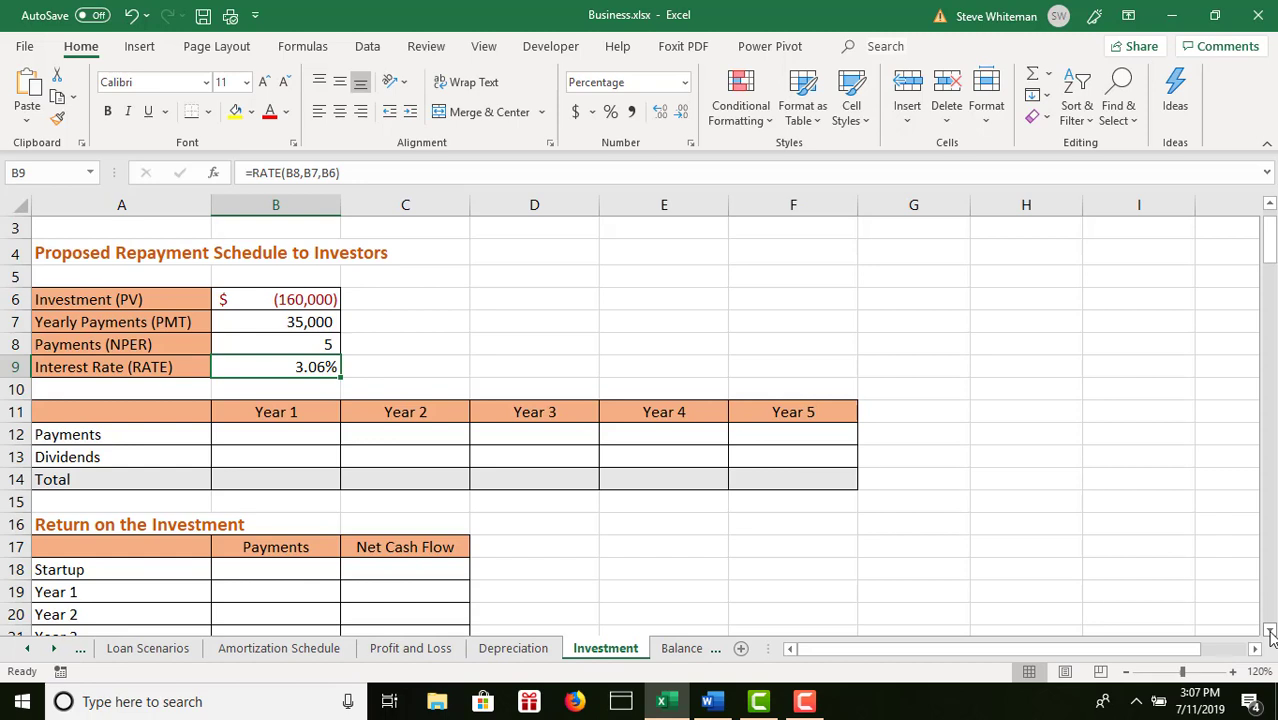
pyautogui.click(283, 432)
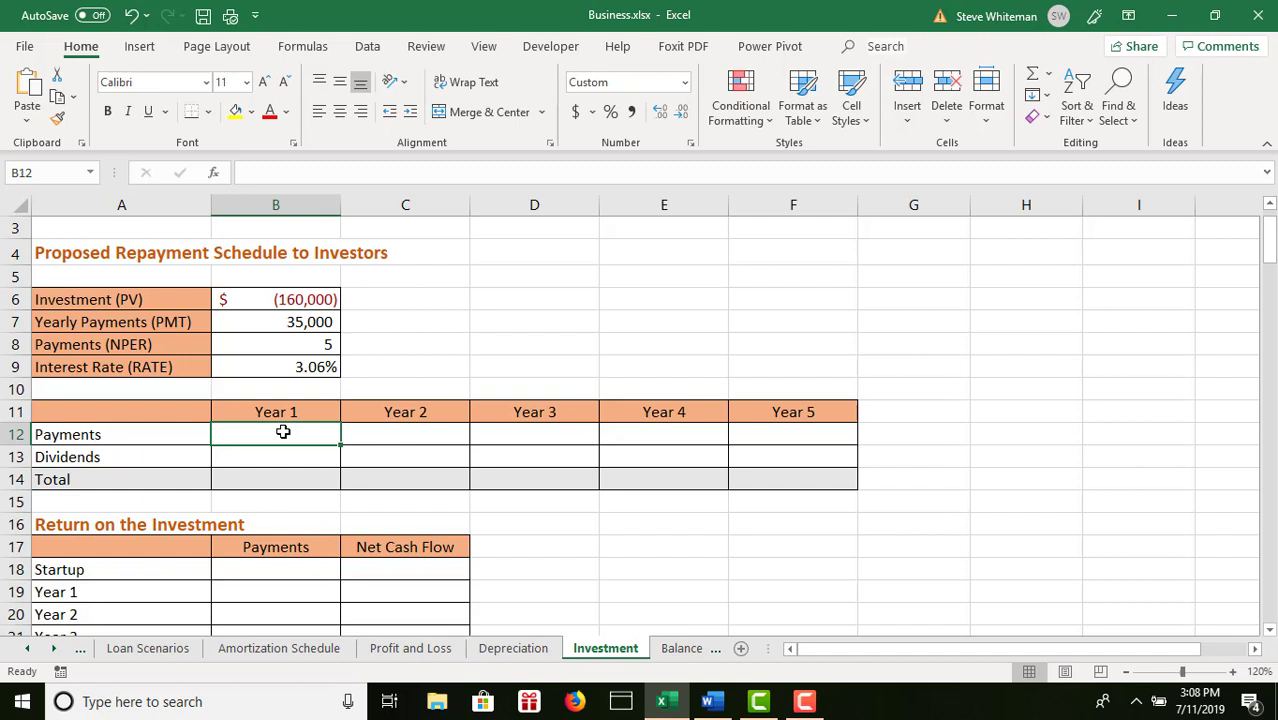
# - Enter =$B$7 in B12 so the Year 1 payment absolutely references the yearly payment
pyautogui.write('=')
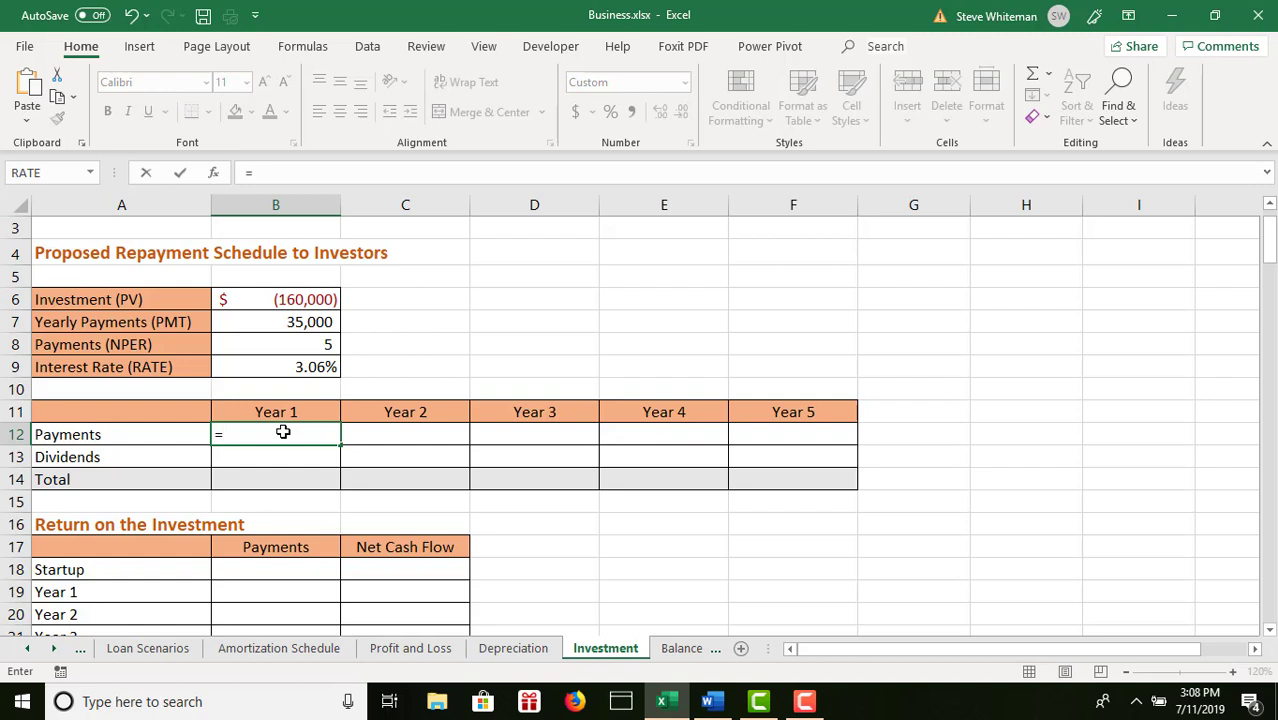
pyautogui.click(290, 321)
pyautogui.press('Return')
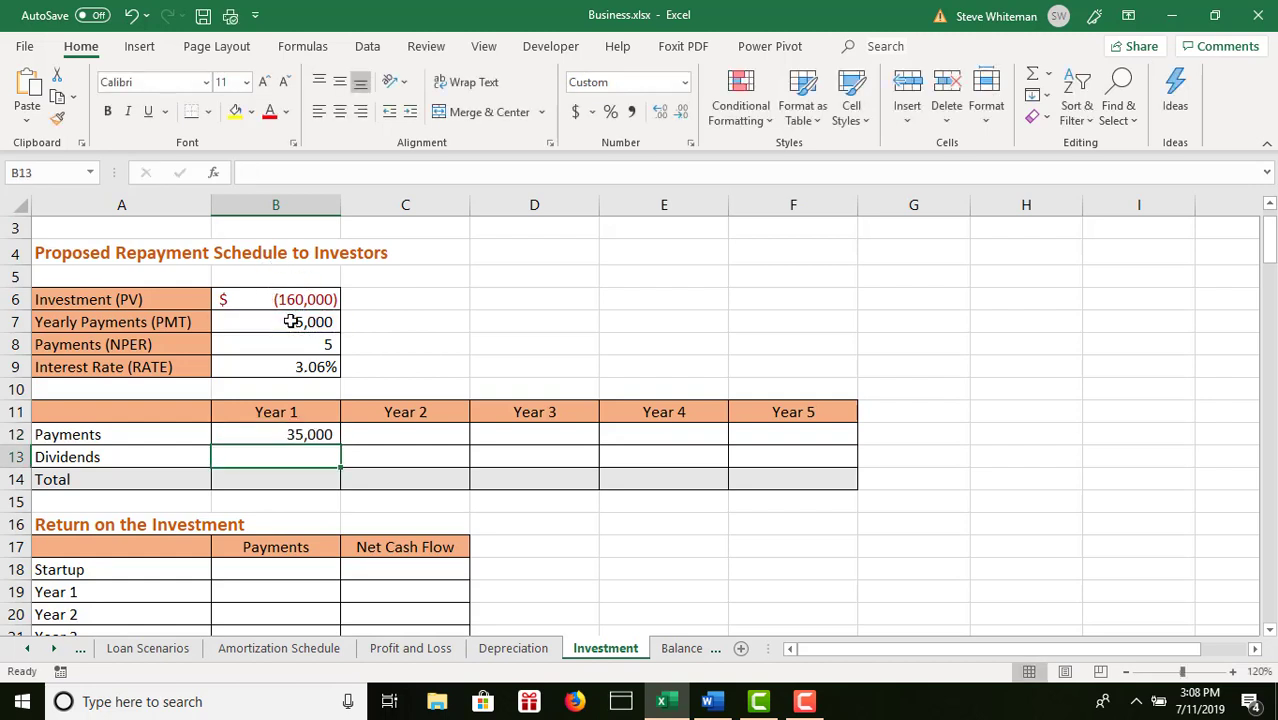
pyautogui.click(301, 437)
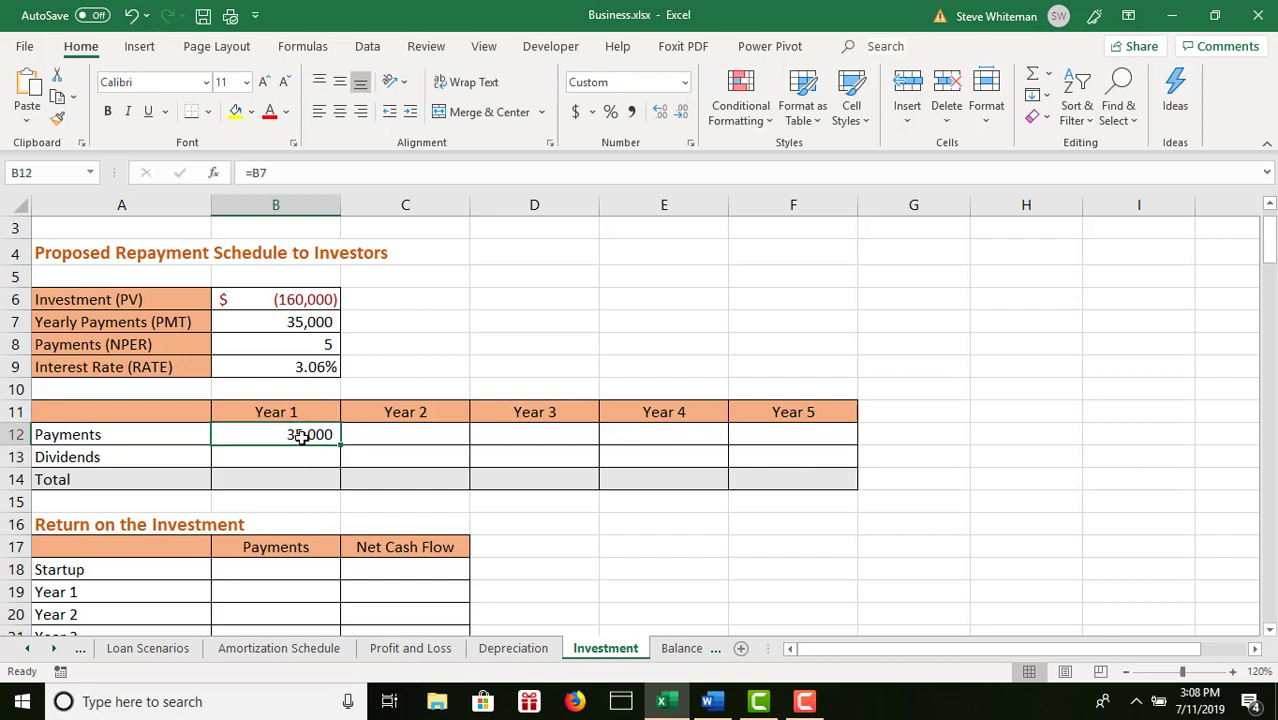
pyautogui.click(258, 172)
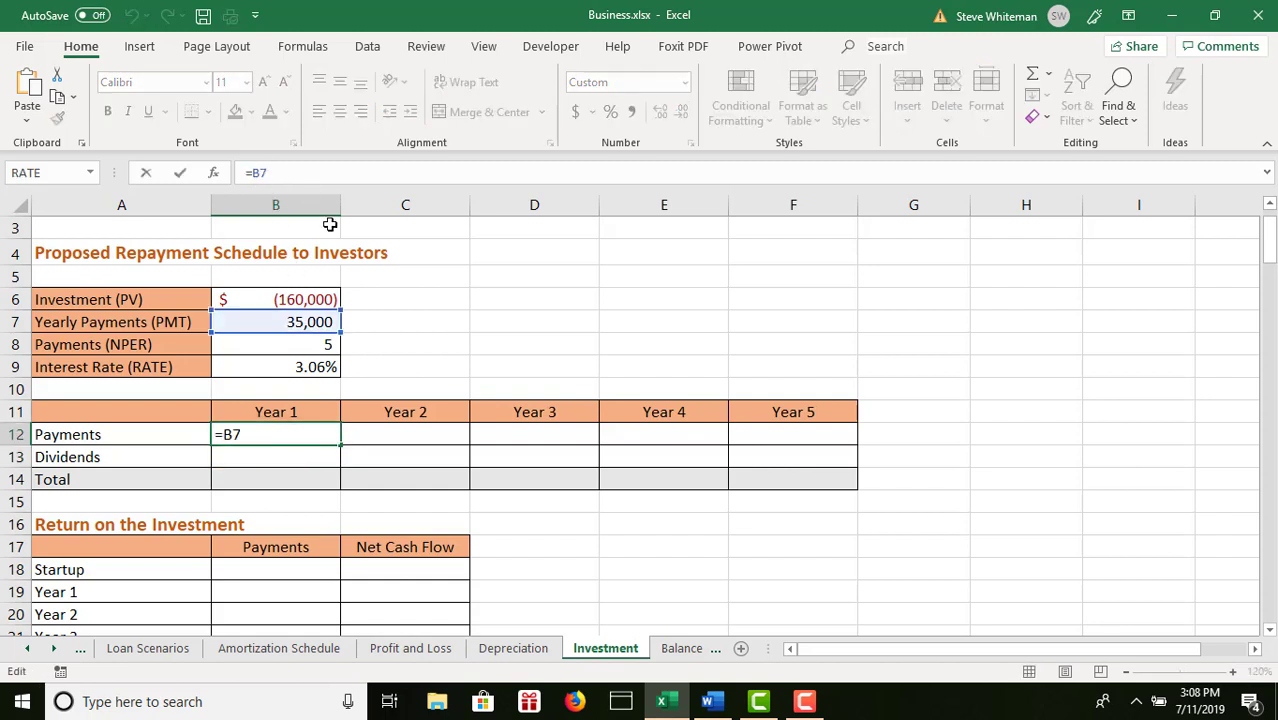
pyautogui.write('$')
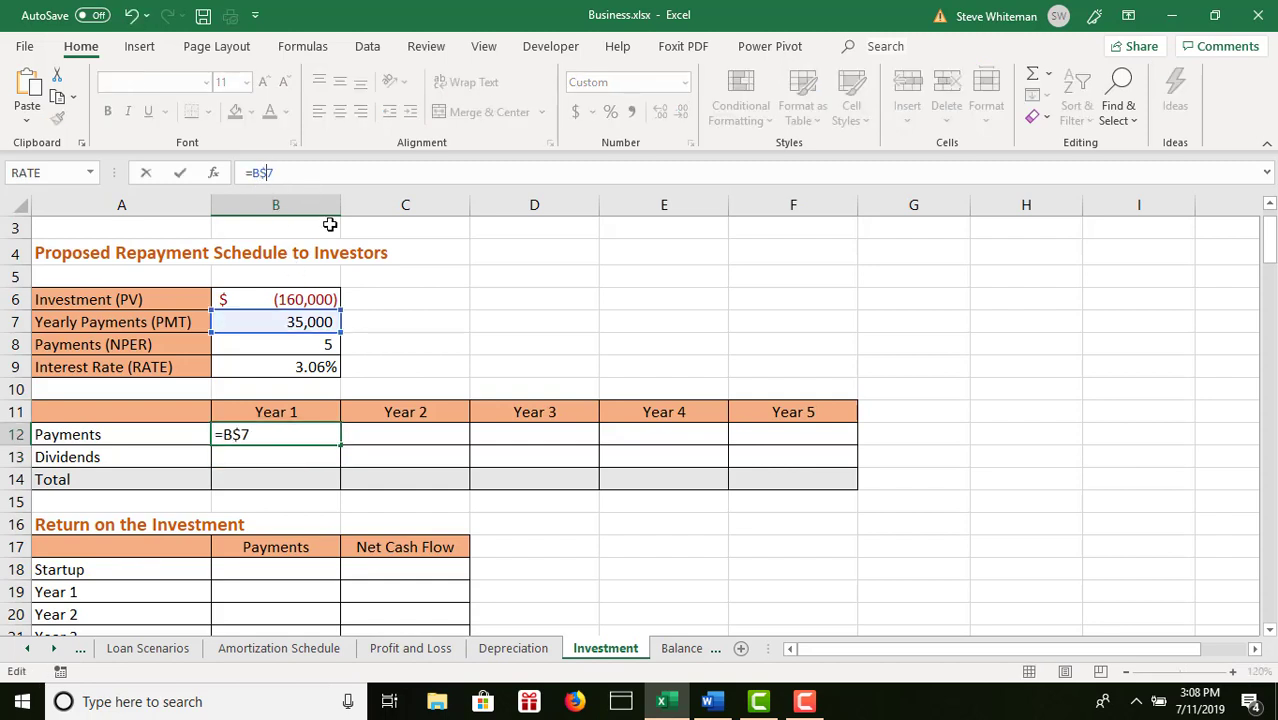
pyautogui.click(251, 172)
pyautogui.write('$')
pyautogui.press('Return')
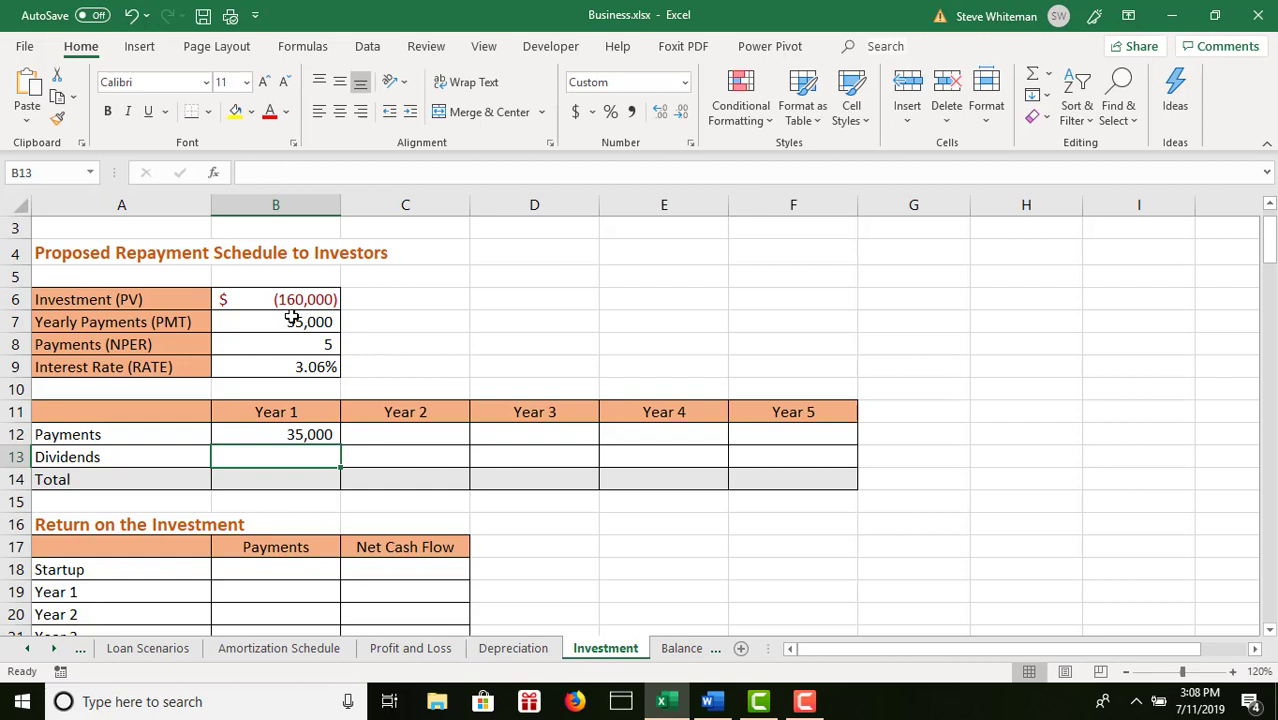
# - Fill B12's 35,000 payment formula across to F12 for Years 2 through 5
pyautogui.click(297, 434)
pyautogui.moveTo(338, 444)
pyautogui.mouseDown()
pyautogui.moveTo(325, 449)
pyautogui.moveTo(320, 434)
pyautogui.moveTo(341, 447)
pyautogui.moveTo(730, 431)
pyautogui.moveTo(798, 441)
pyautogui.mouseUp()
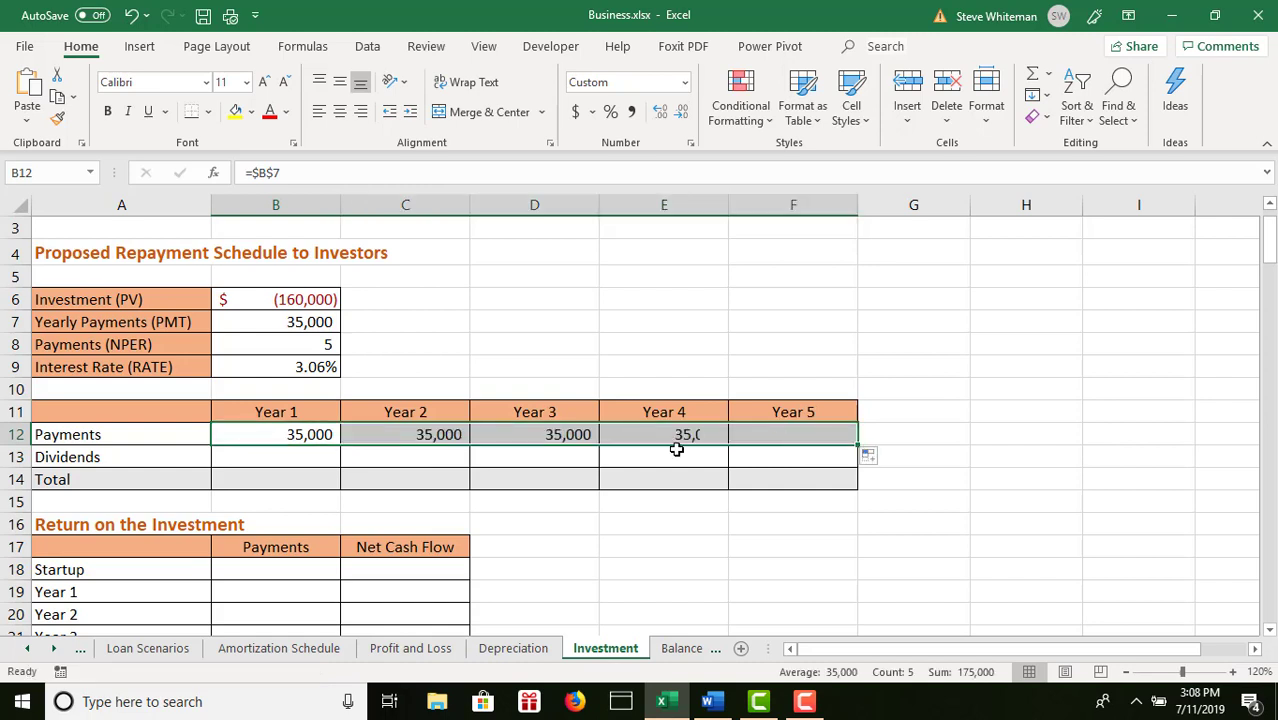
pyautogui.click(246, 463)
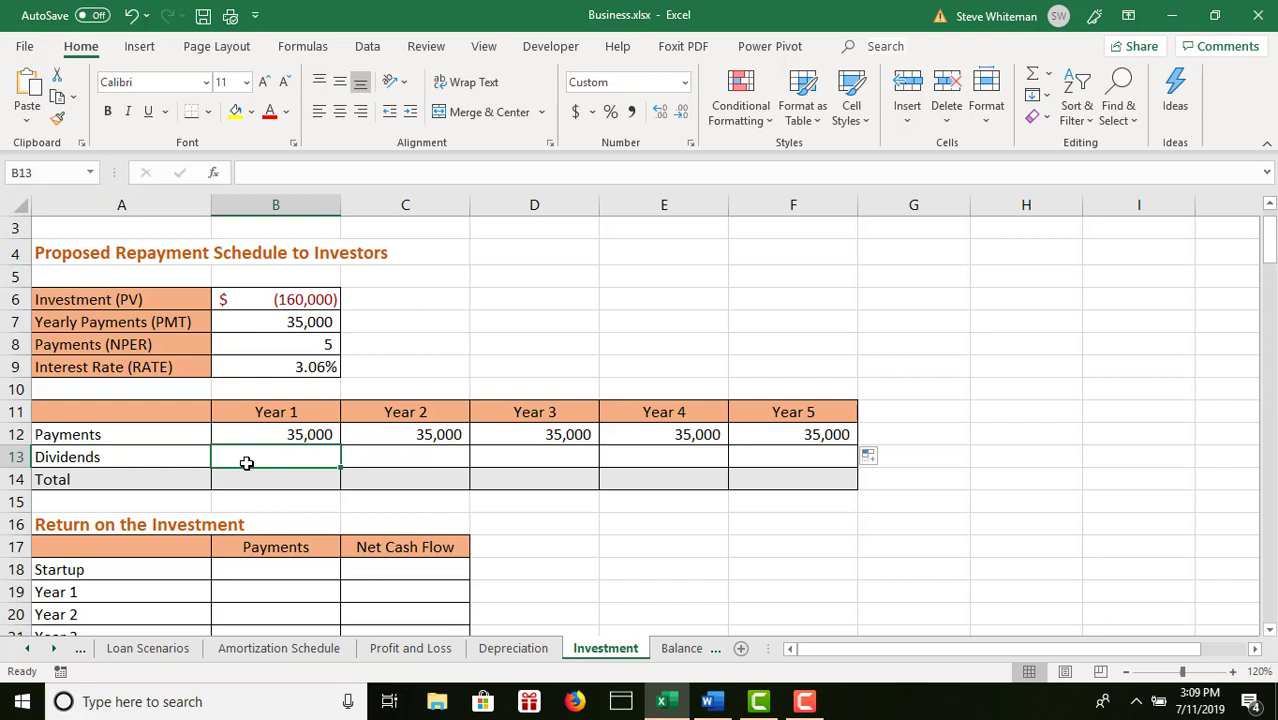
# - Enter 4,000 dividends for Years 2 and 3 in C13 and D13
pyautogui.click(407, 448)
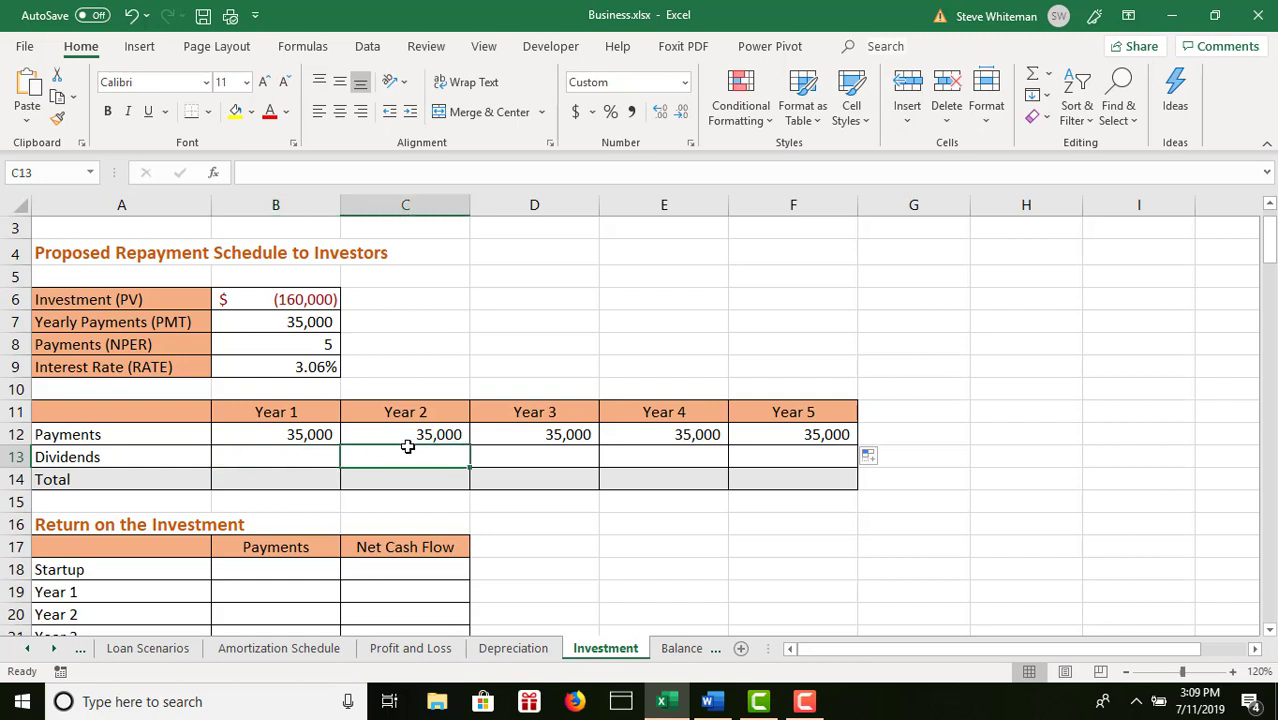
pyautogui.write('4000')
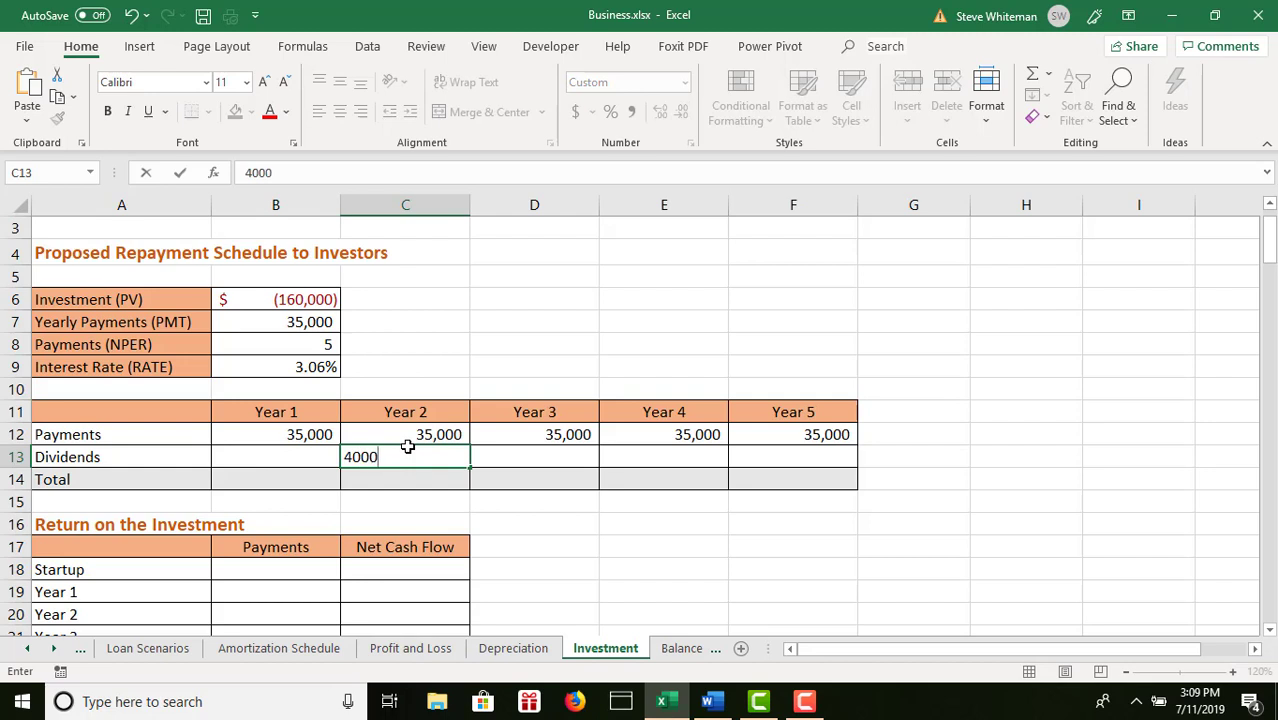
pyautogui.press('Tab')
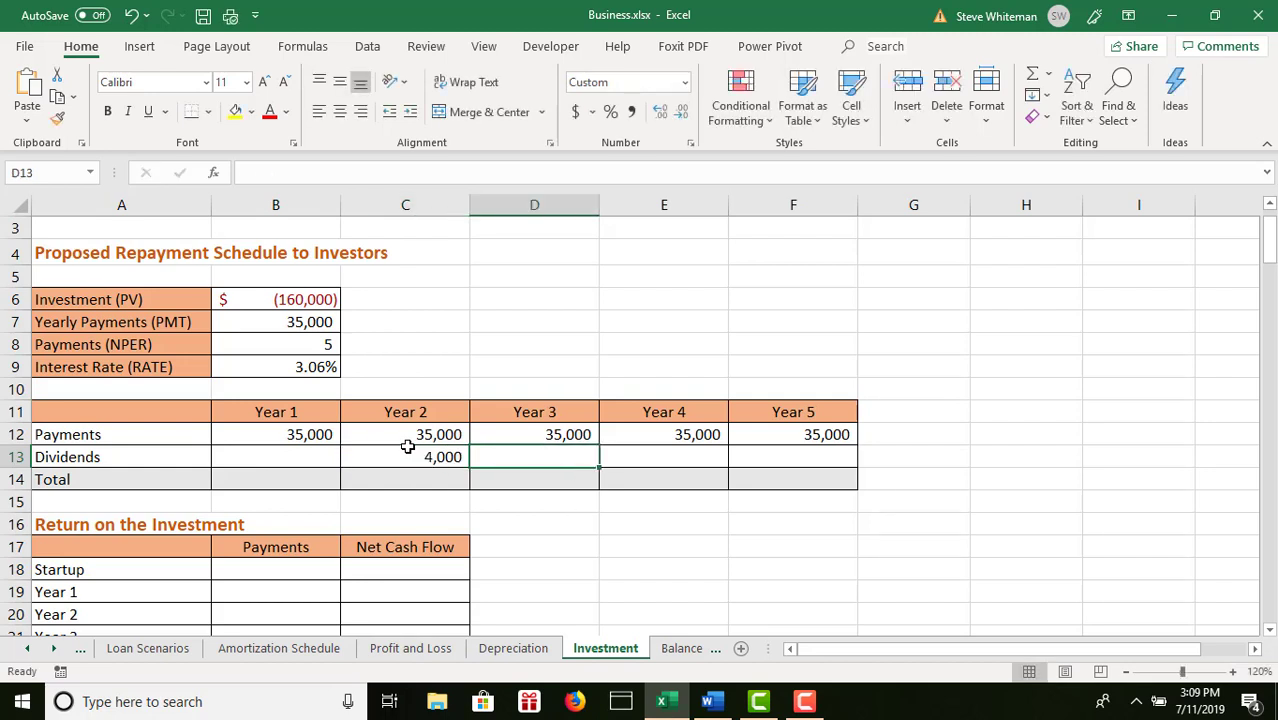
pyautogui.write('4000')
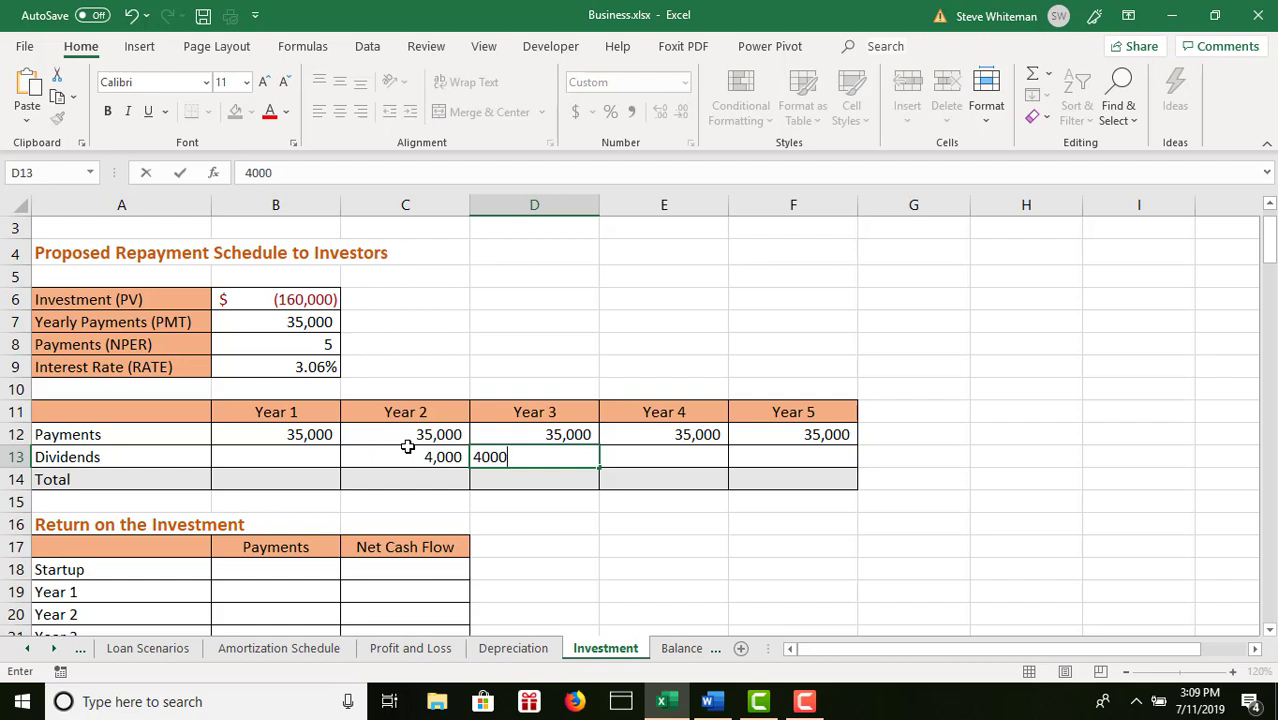
pyautogui.press('Return')
# - Enter 15,000 dividends for Years 4 and 5 in E13 and F13
pyautogui.press('Up')
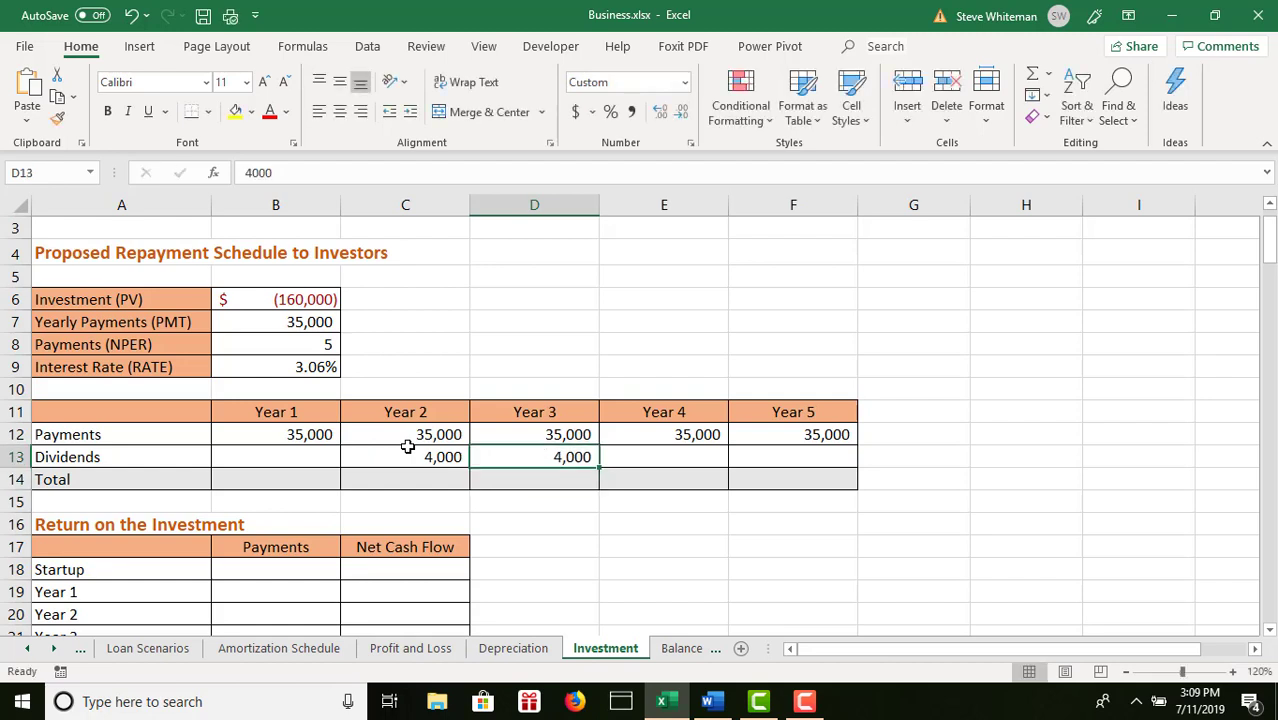
pyautogui.press('Right')
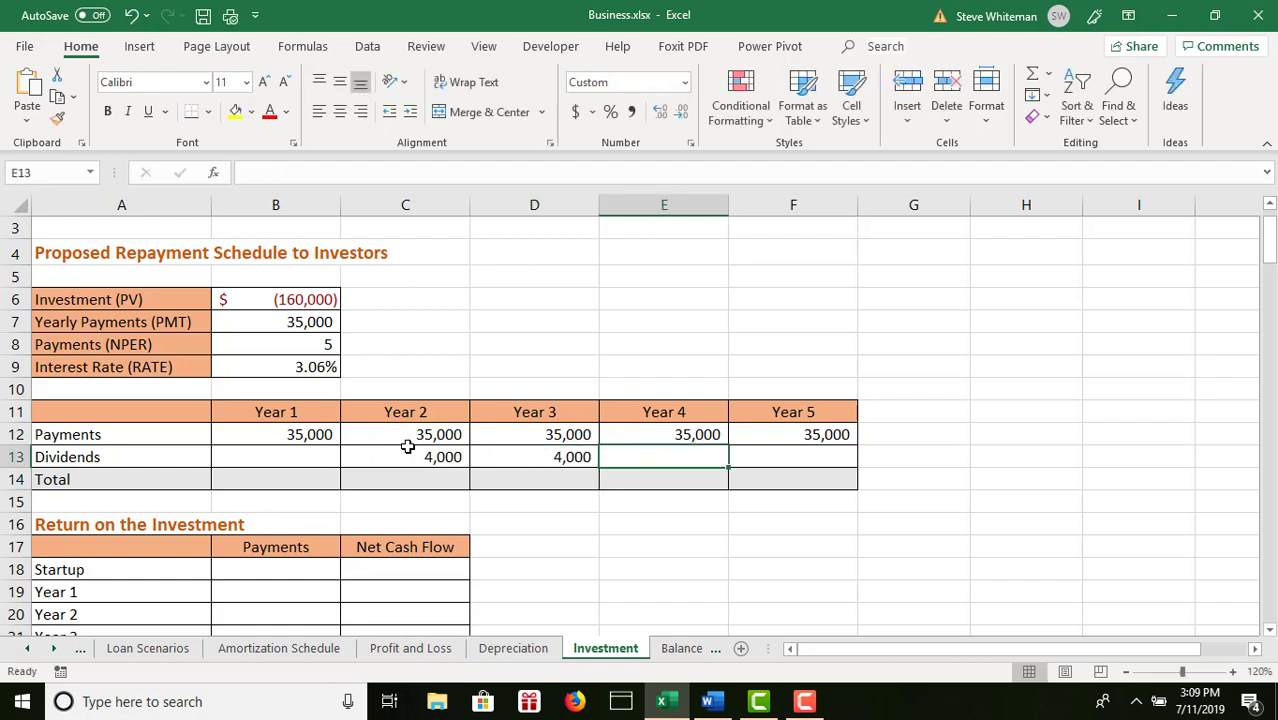
pyautogui.write('1500')
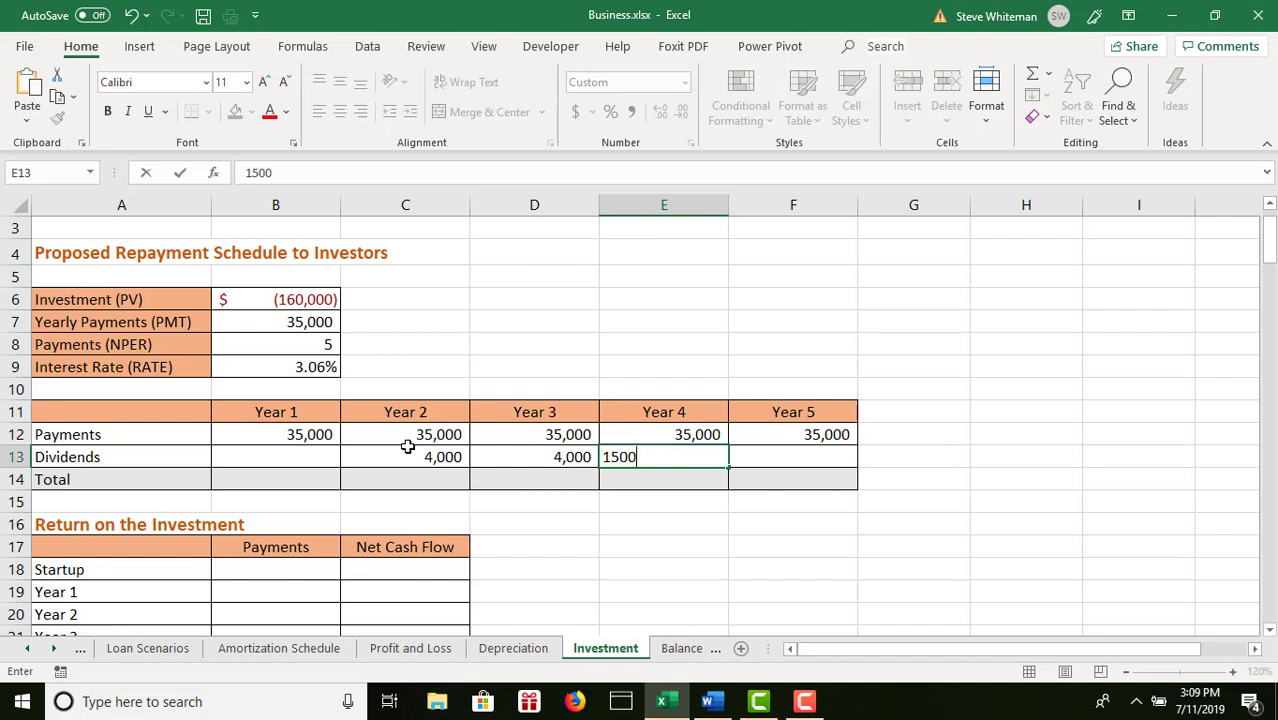
pyautogui.write('0')
pyautogui.hotkey('ctrl', 'Return')
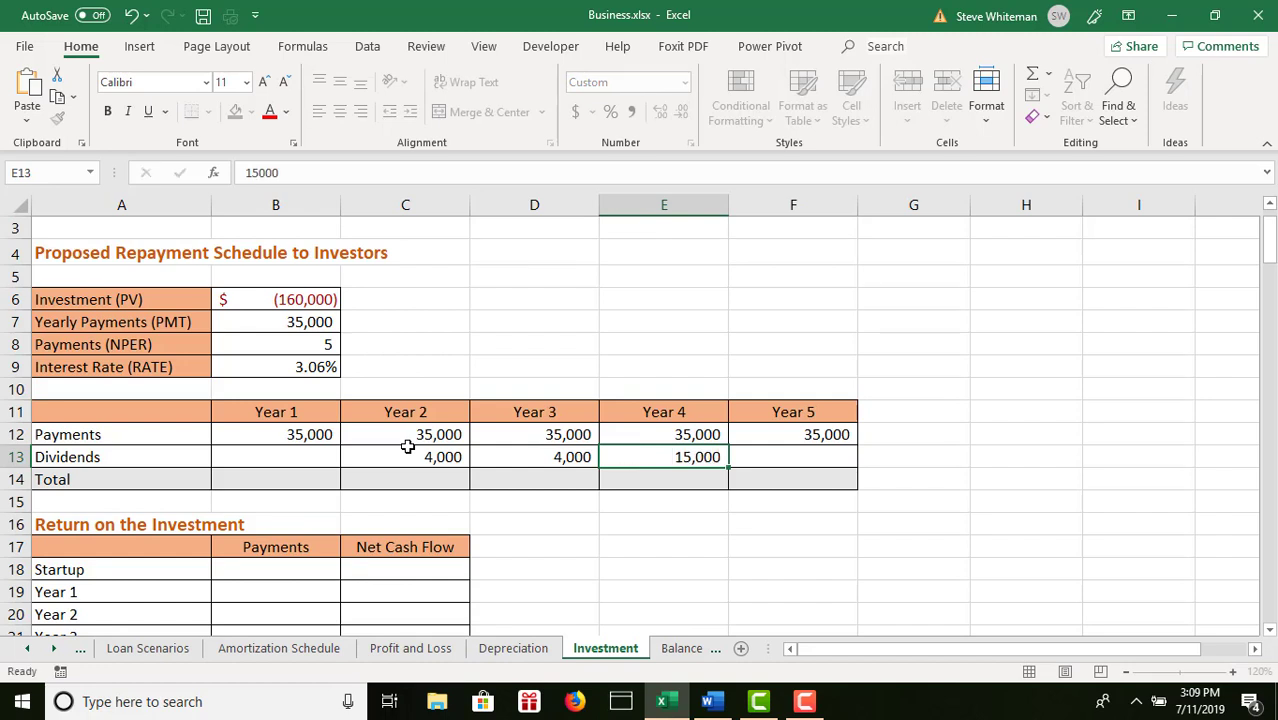
pyautogui.press('Right')
pyautogui.write('15')
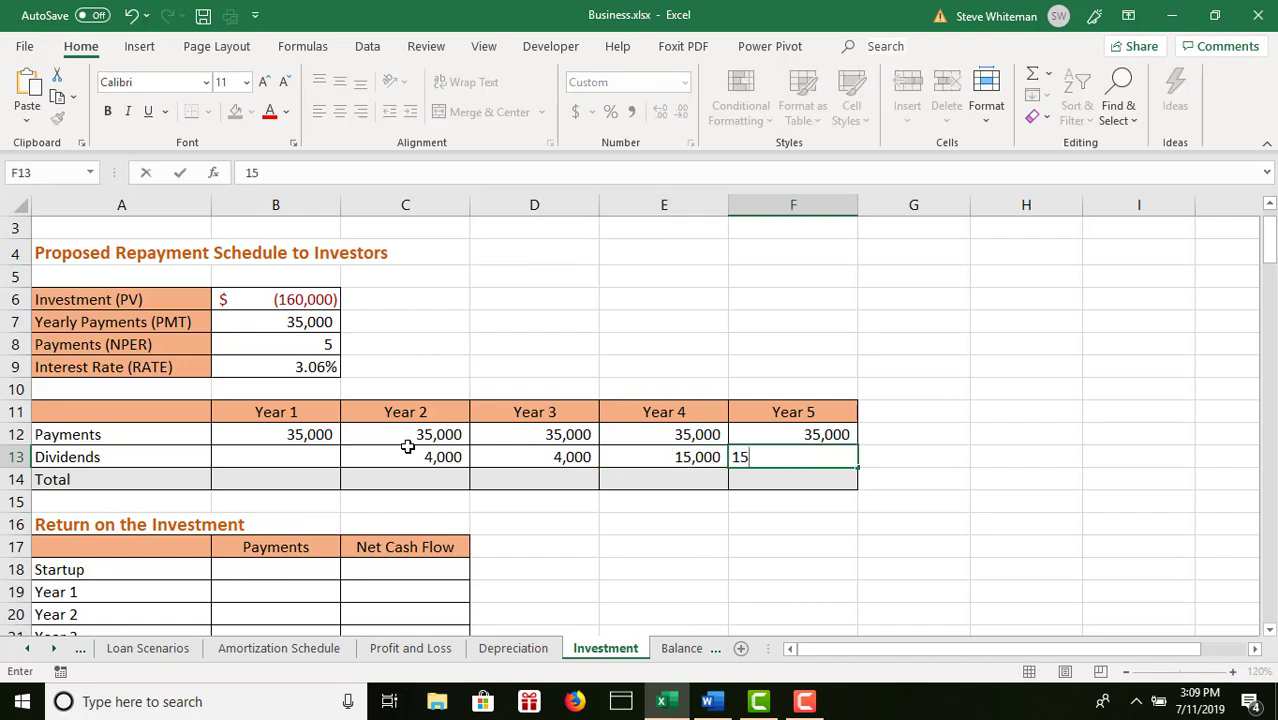
pyautogui.write(',000')
pyautogui.press('Return')
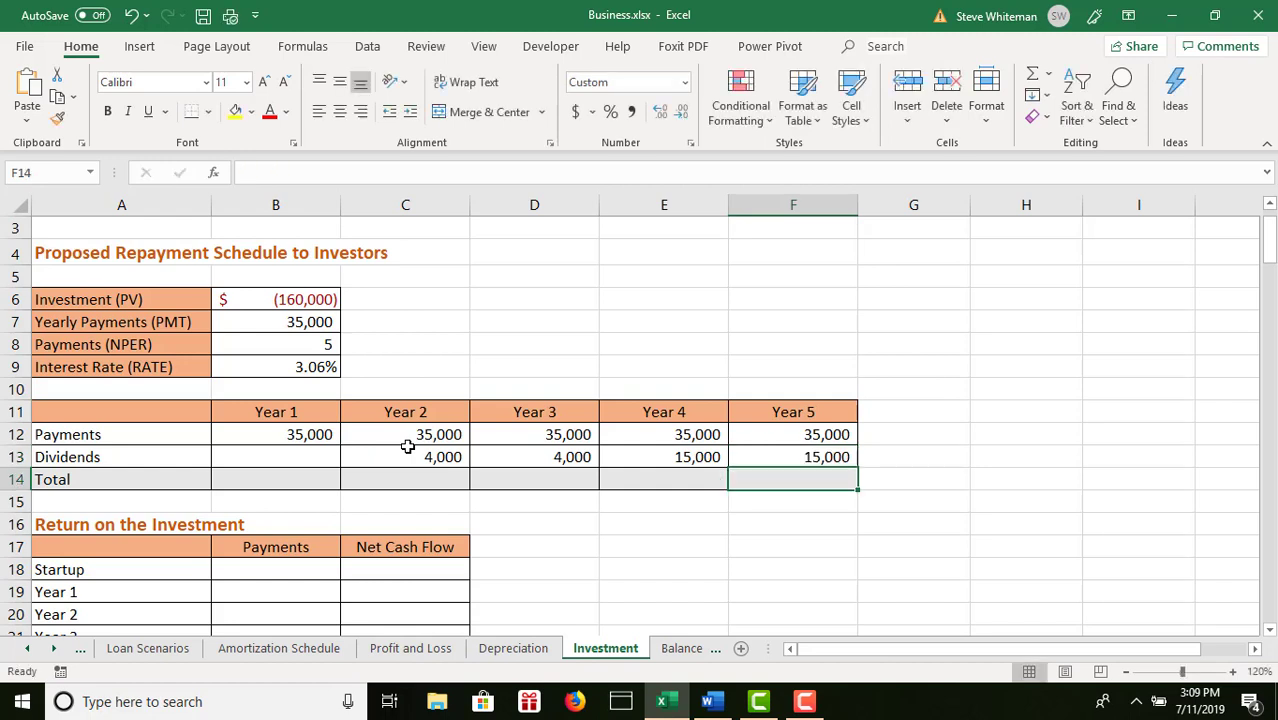
pyautogui.click(257, 490)
pyautogui.click(278, 474)
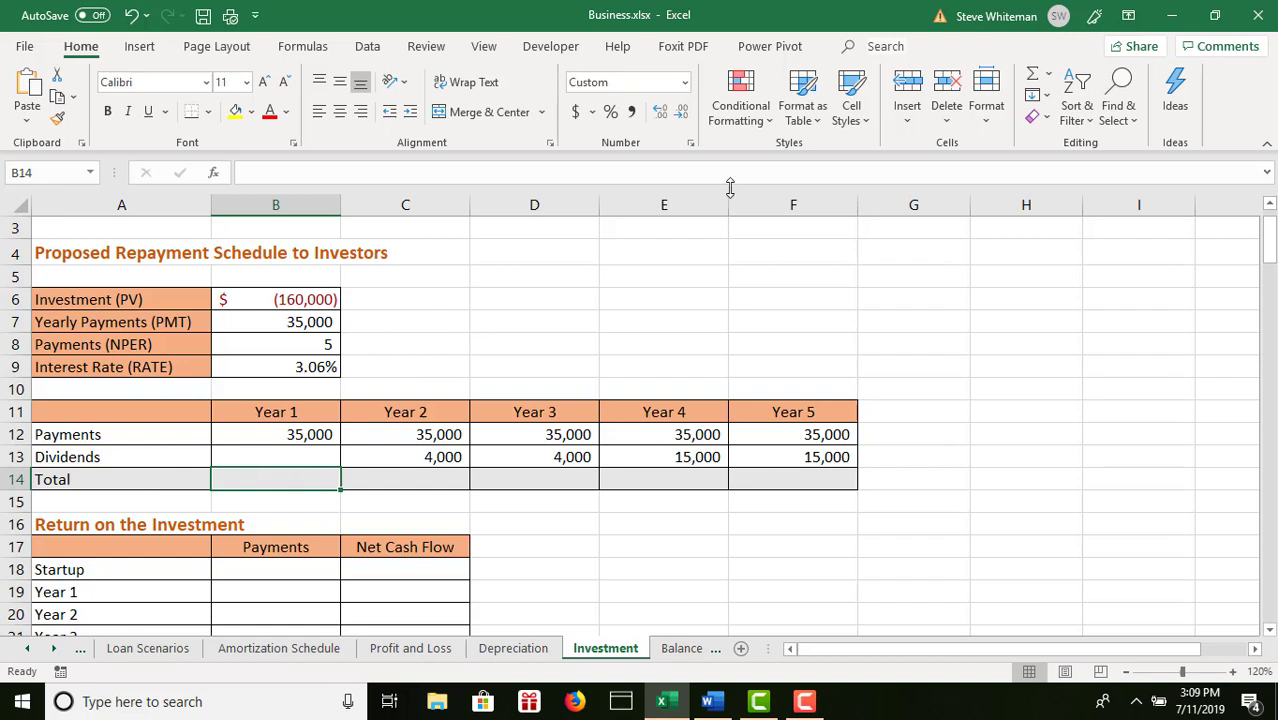
# - AutoSum payments and dividends in B14, then fill to F14 (35,000 to 50,000)
pyautogui.click(1033, 77)
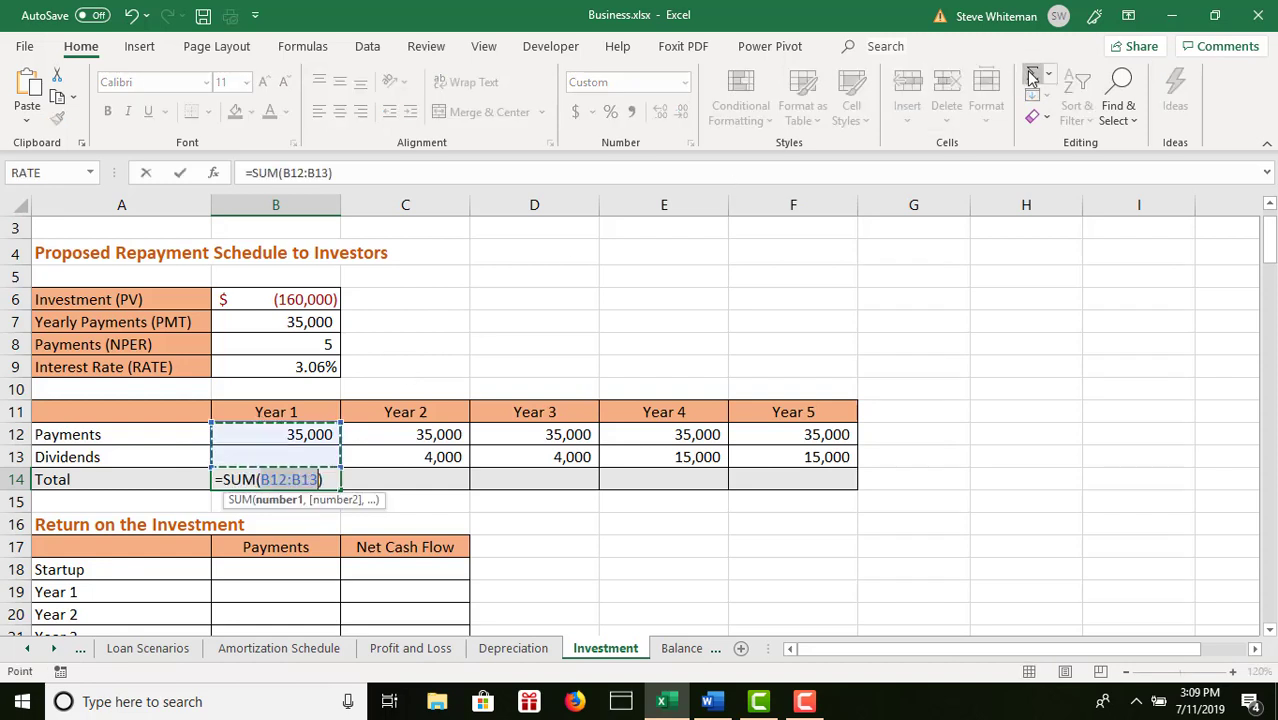
pyautogui.press('Return')
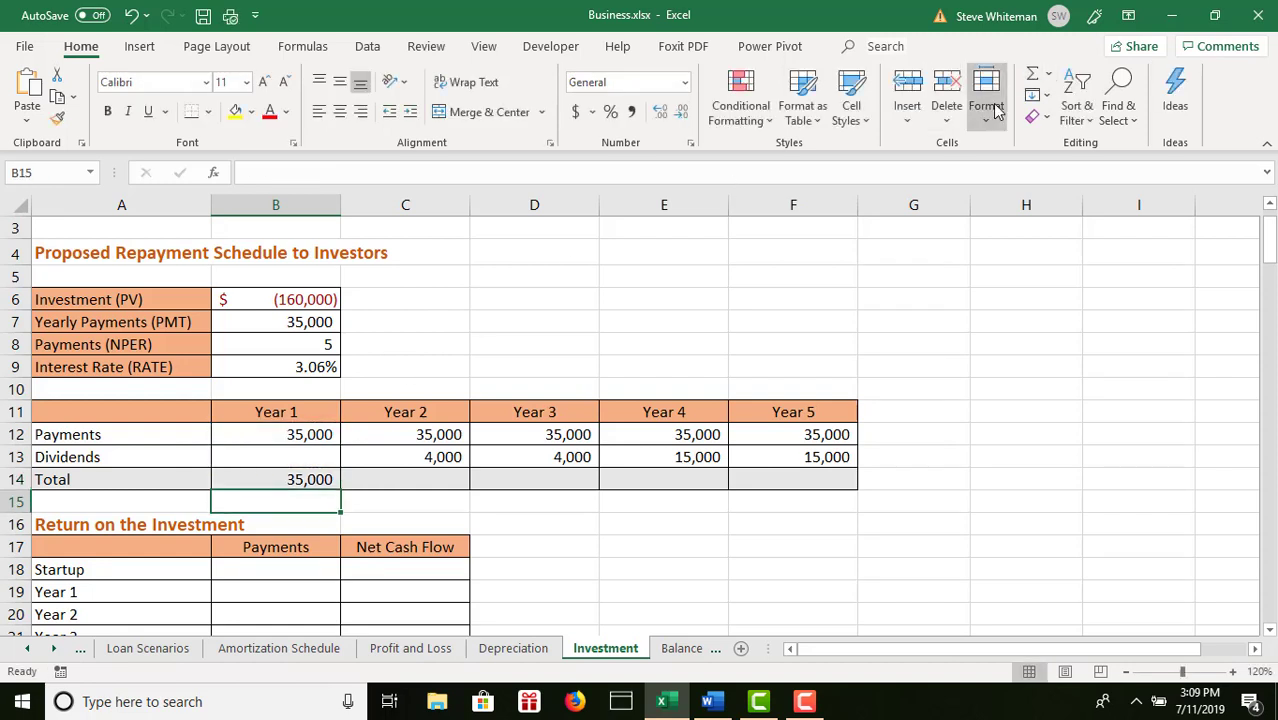
pyautogui.click(314, 479)
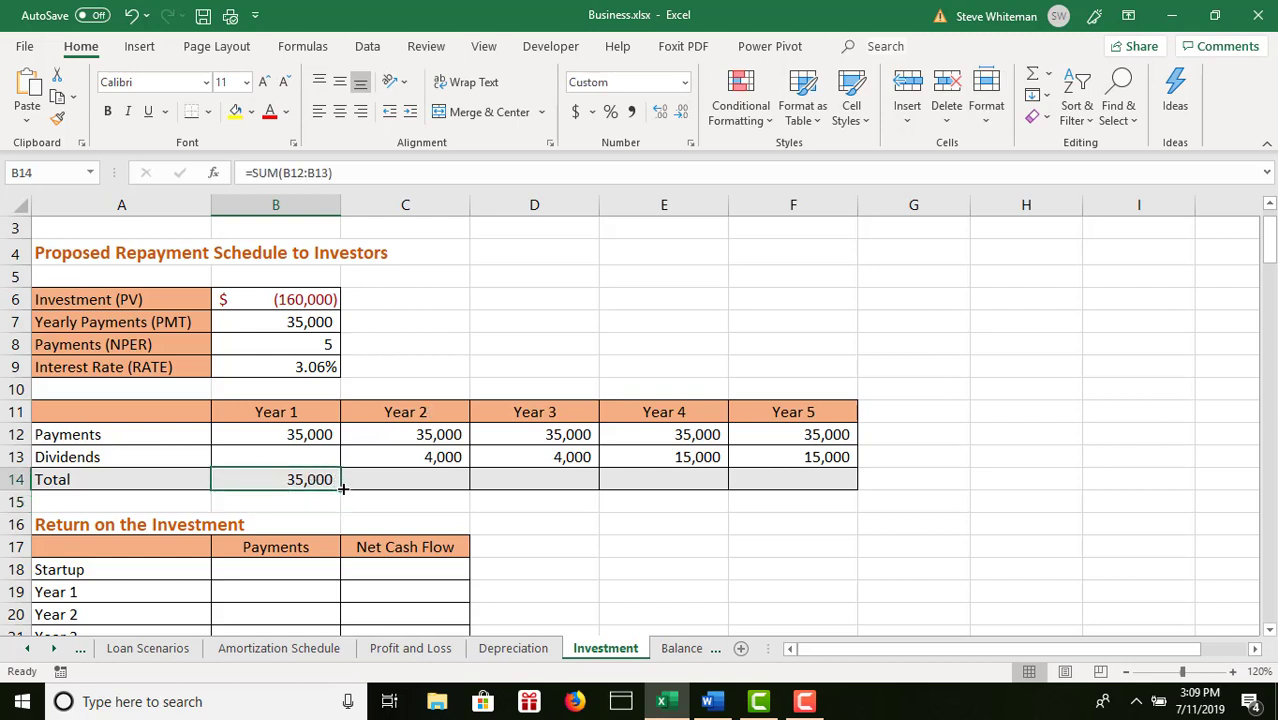
pyautogui.moveTo(341, 490); pyautogui.dragTo(806, 479)
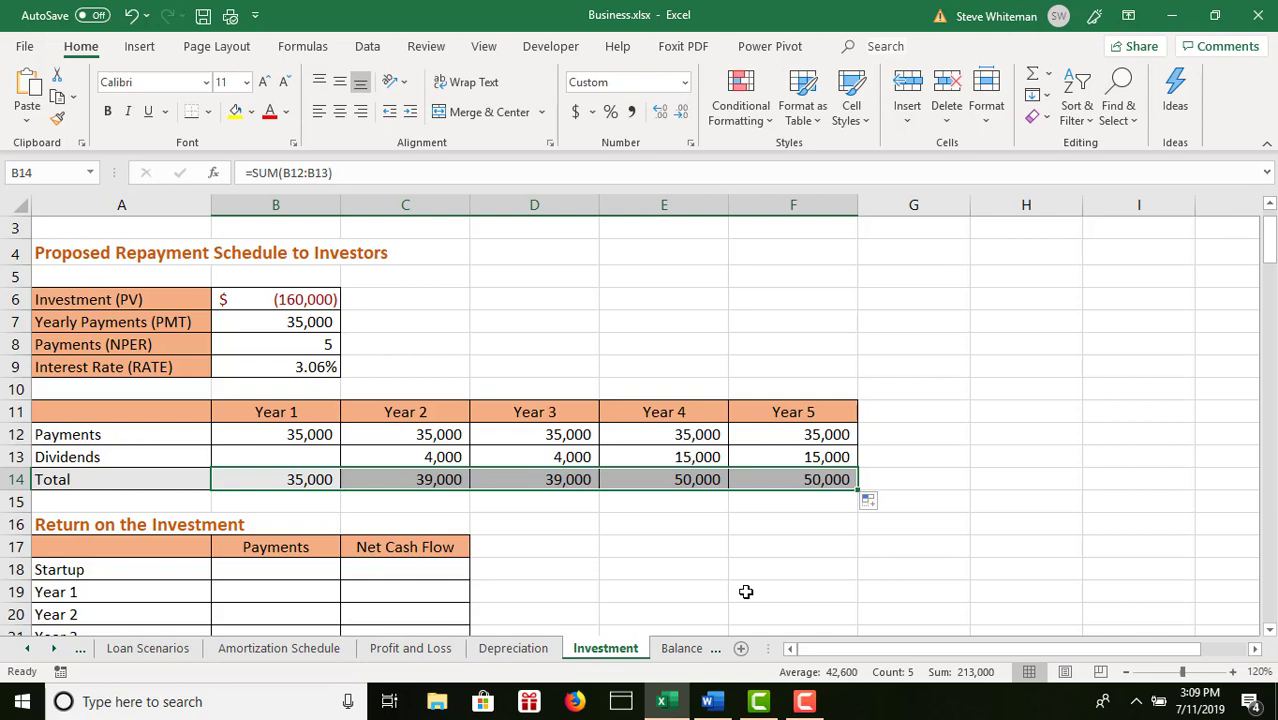
pyautogui.click(1270, 631)
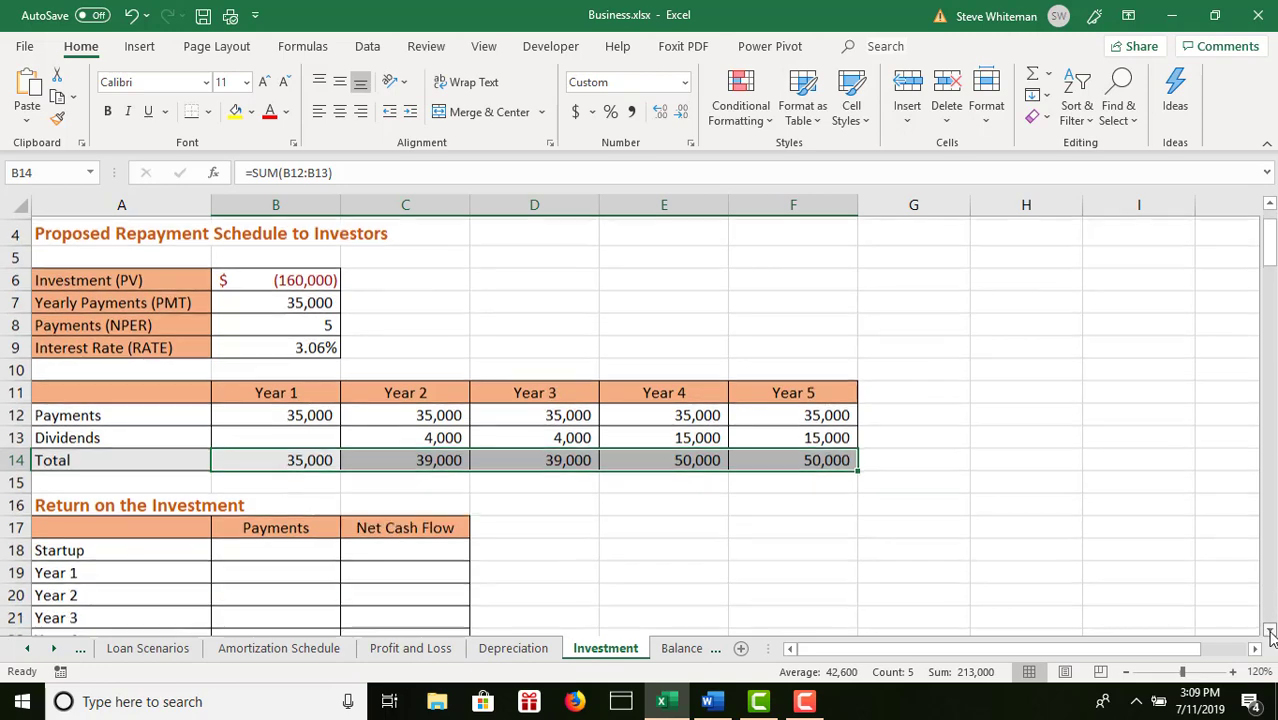
pyautogui.click(1270, 631)
pyautogui.click(1270, 631)
pyautogui.click(1270, 631)
pyautogui.click(1270, 631)
pyautogui.click(1270, 631)
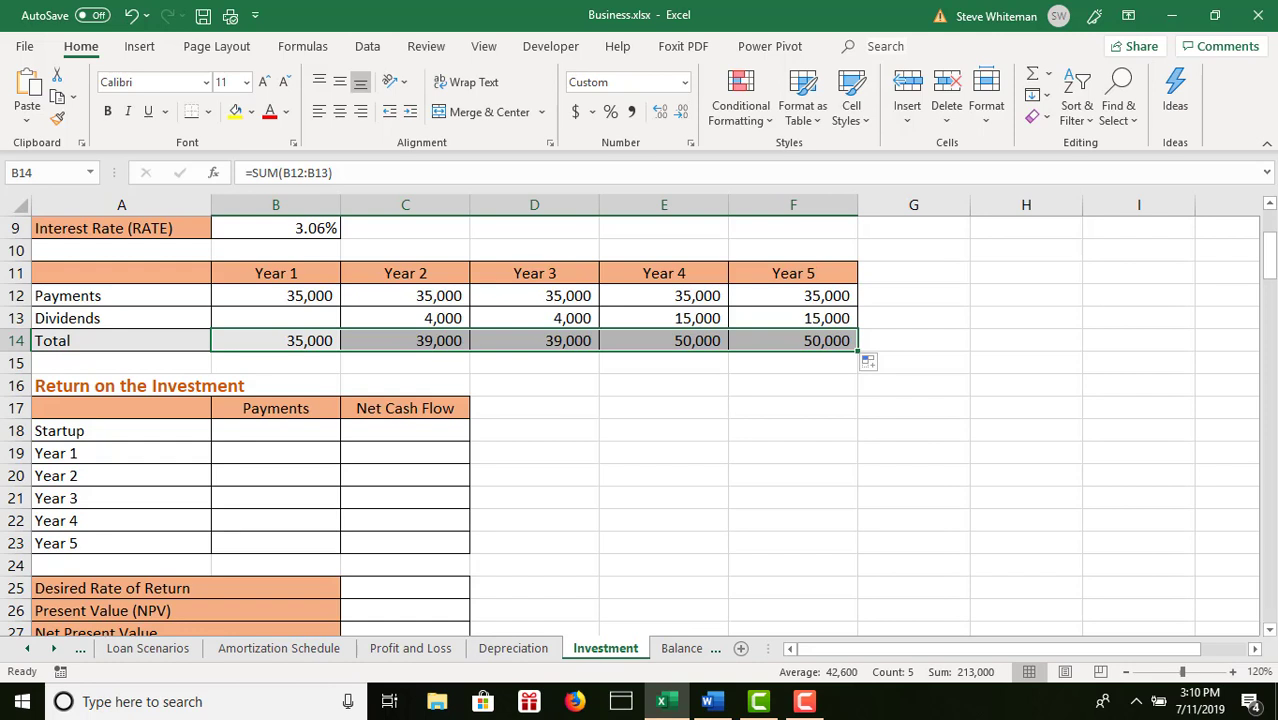
# - Link the Startup payment in B18 to the (160,000) investment in B6
pyautogui.click(308, 429)
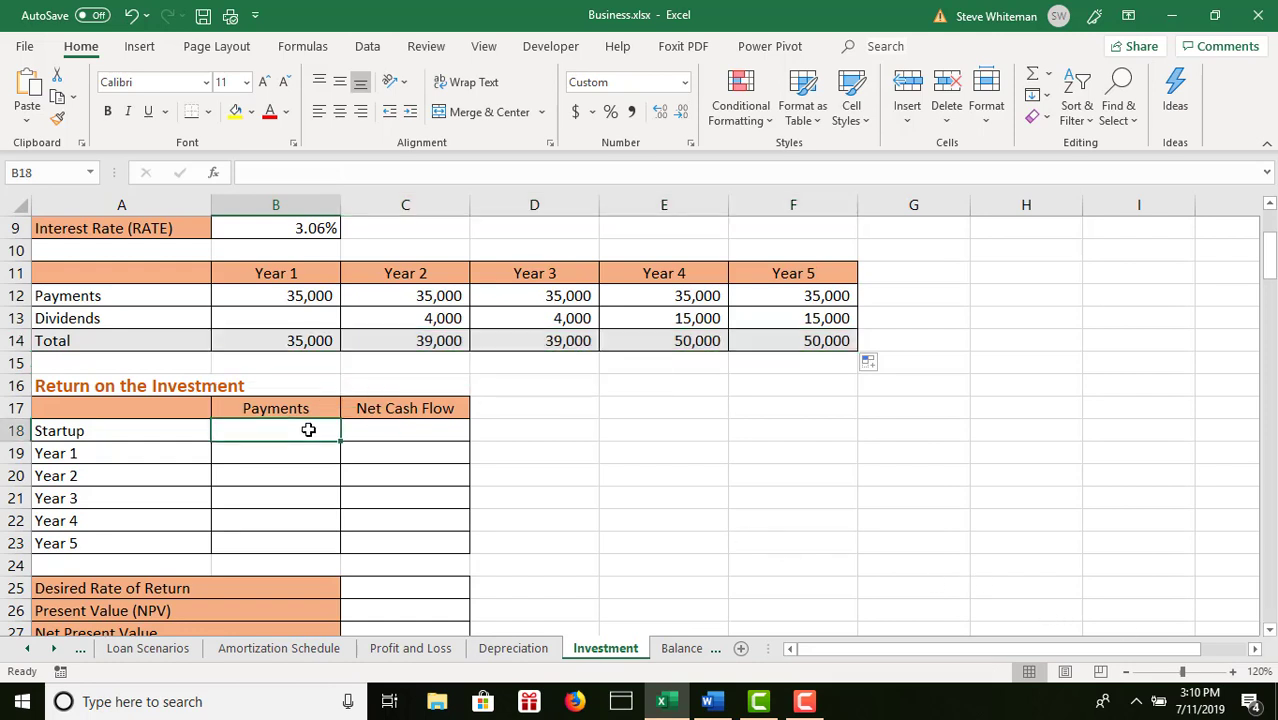
pyautogui.write('=')
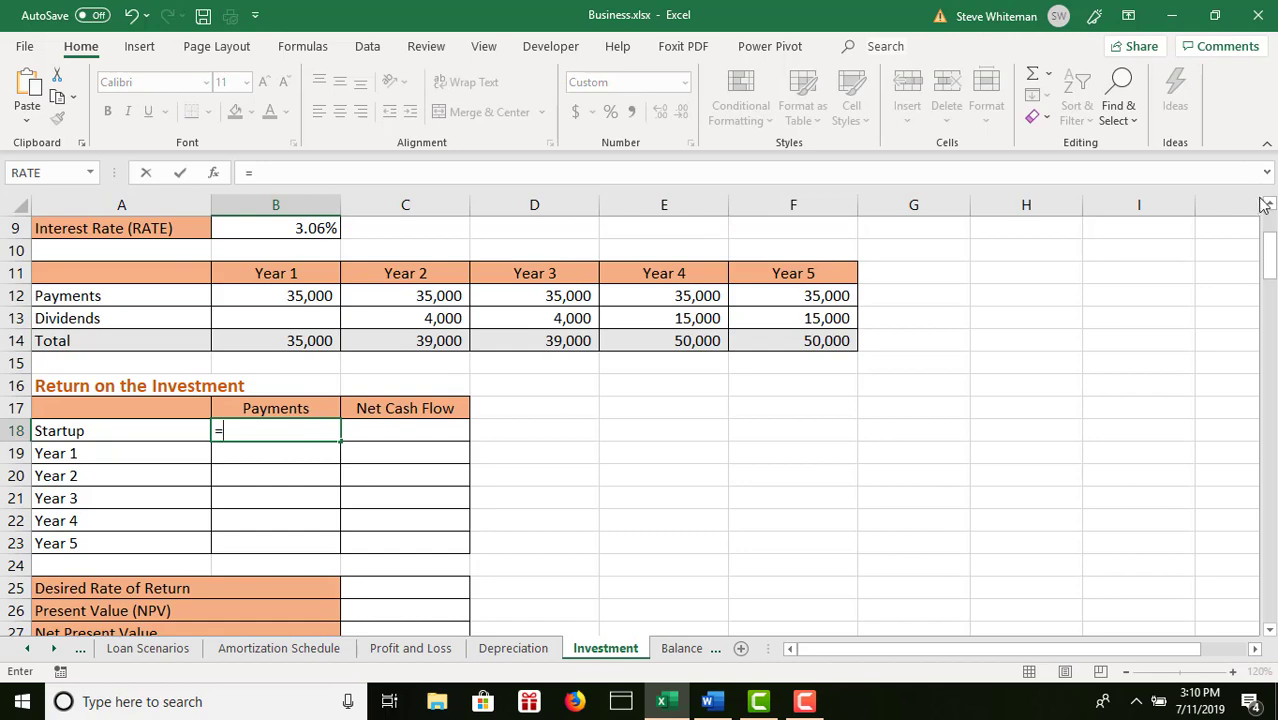
pyautogui.scroll(3, 1270, 215)
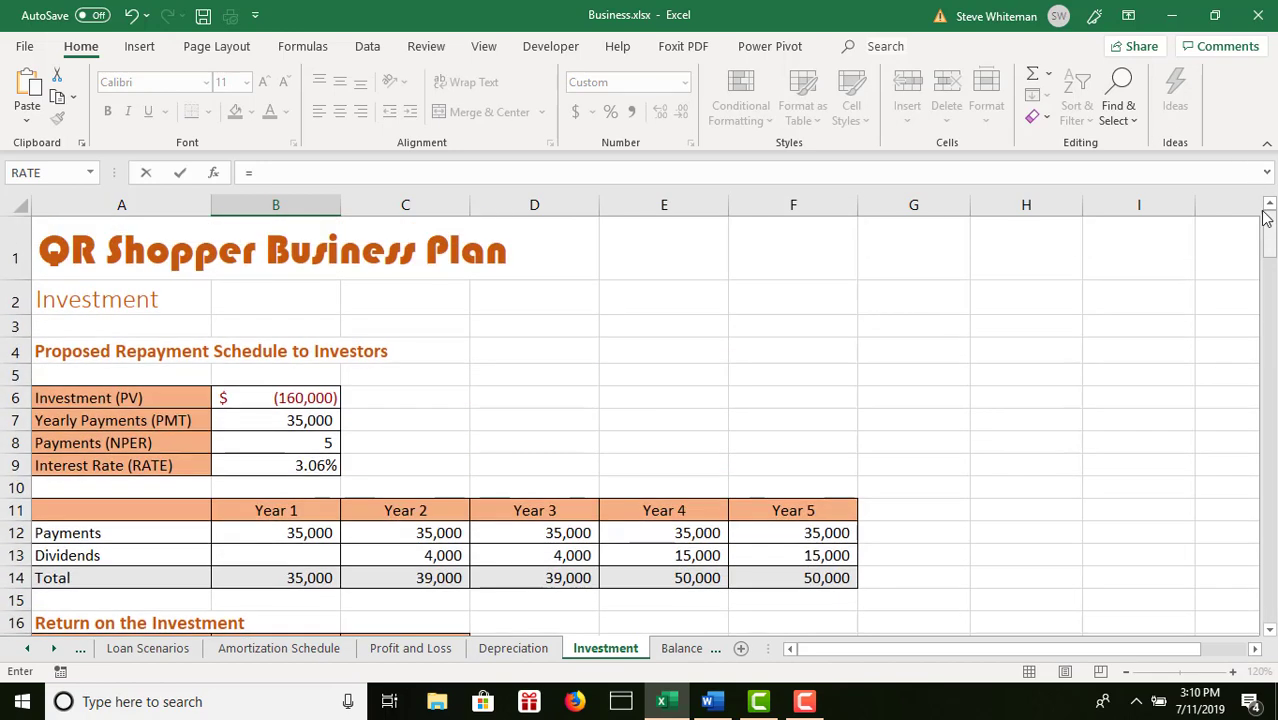
pyautogui.click(276, 399)
pyautogui.press('Return')
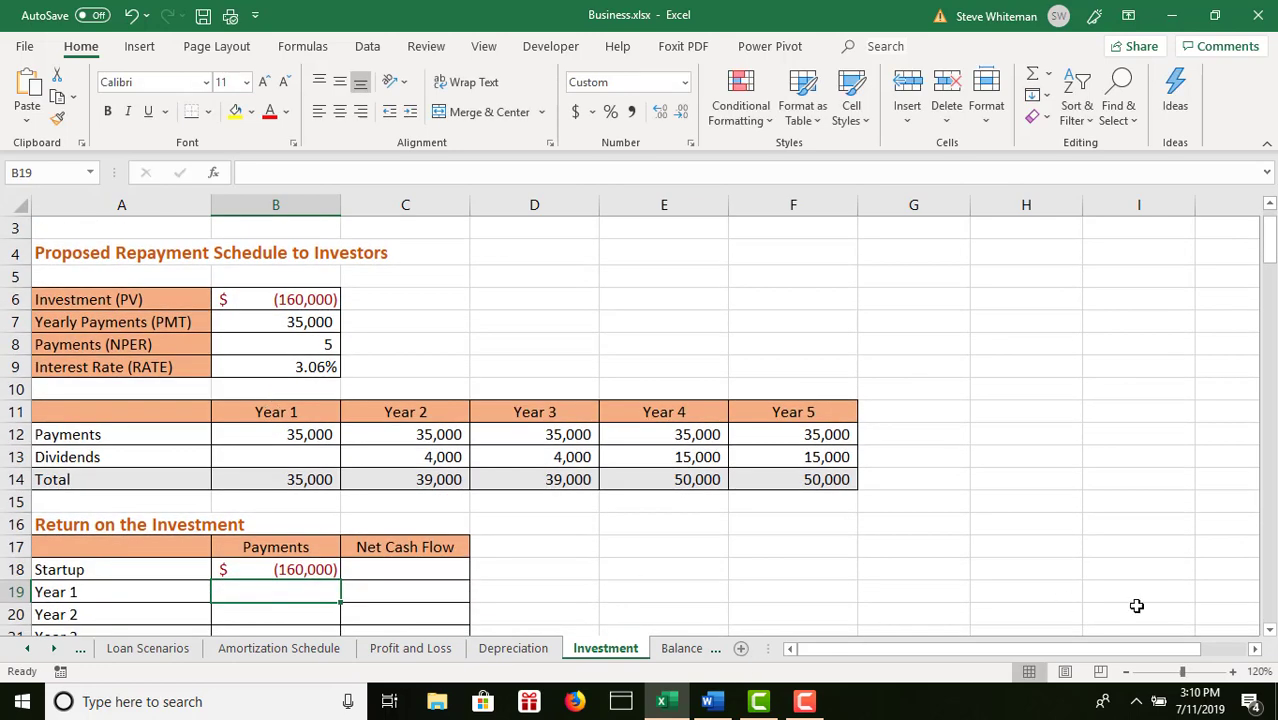
pyautogui.click(1270, 632)
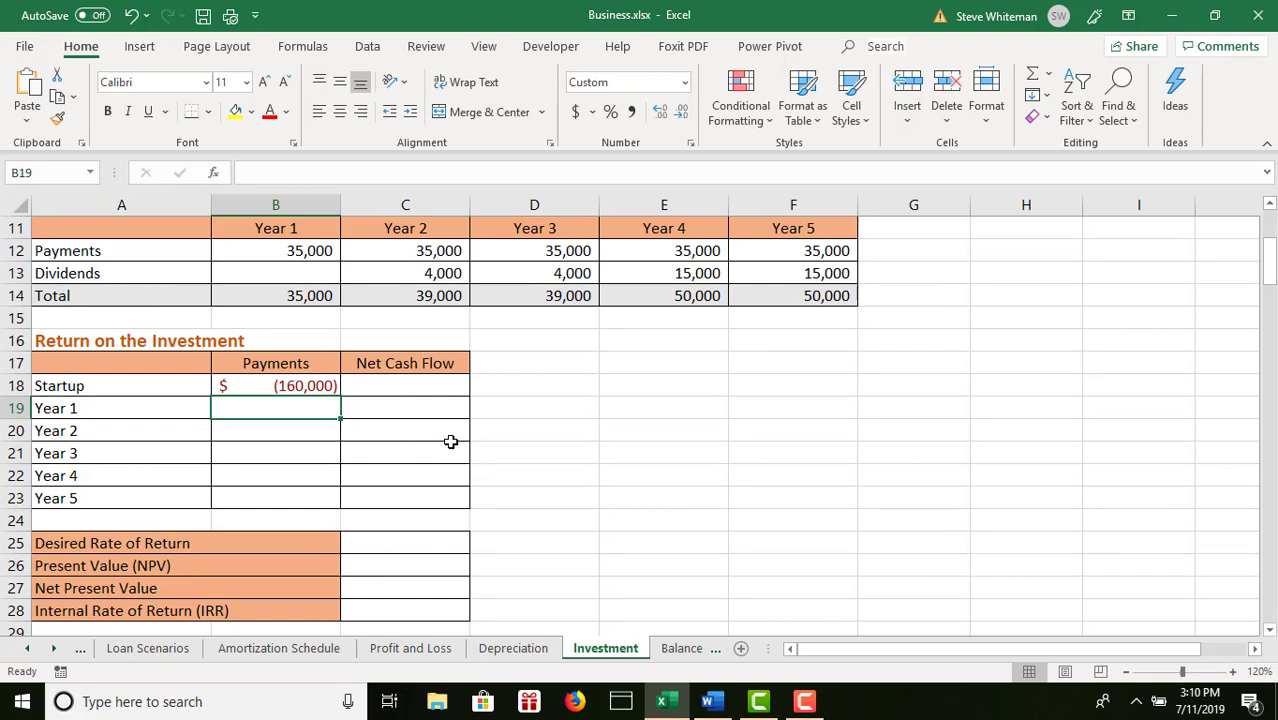
# - Link the Year 1 to Year 3 Payments to the totals in B14, C14 and D14
pyautogui.write('=')
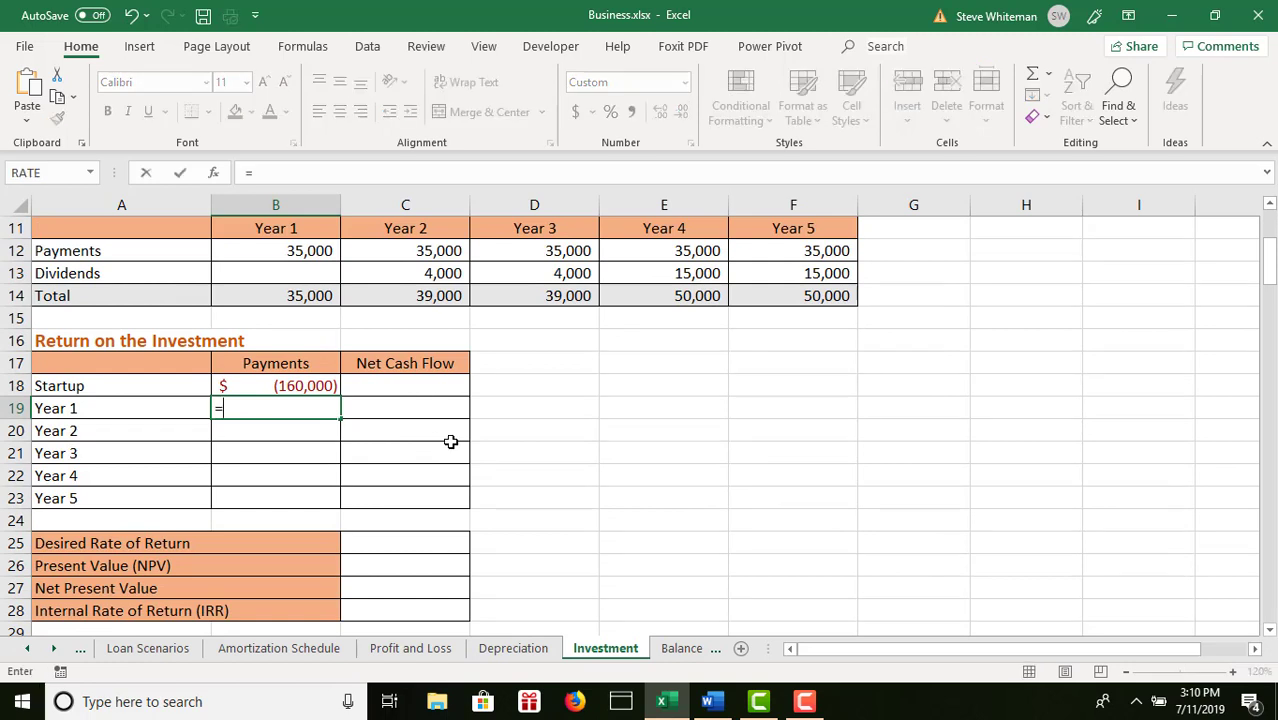
pyautogui.click(305, 295)
pyautogui.press('Return')
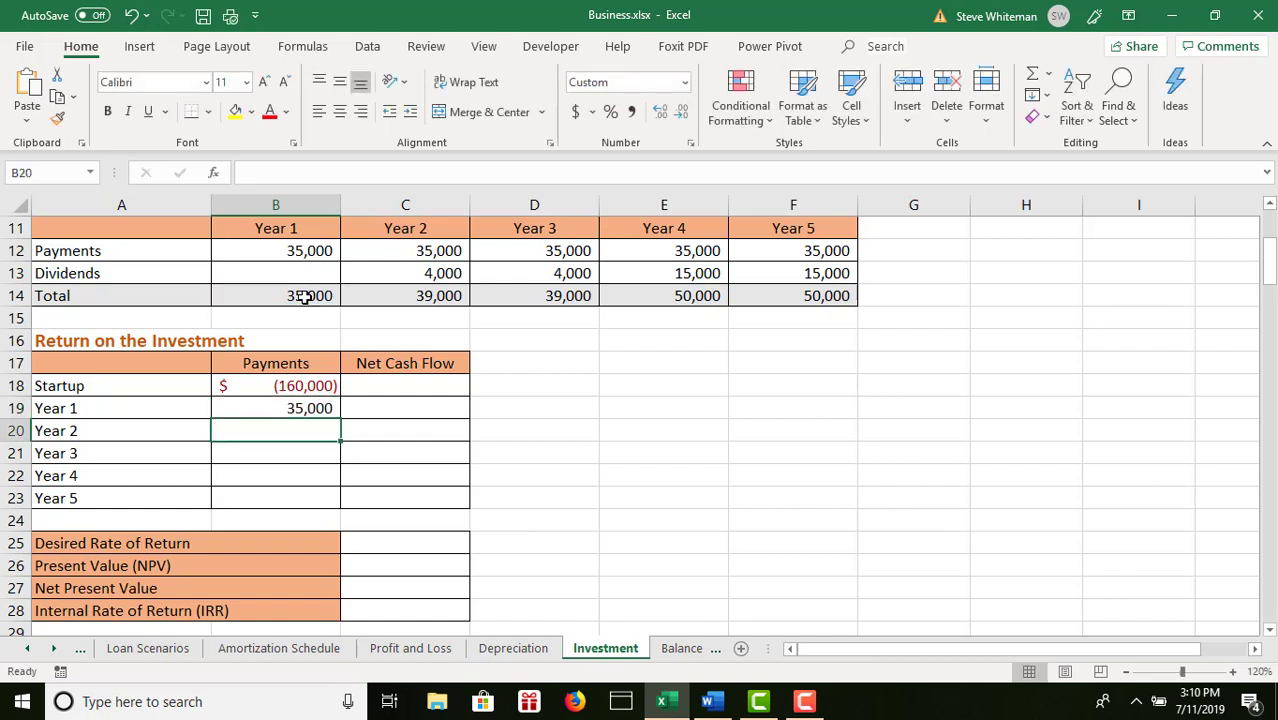
pyautogui.write('=')
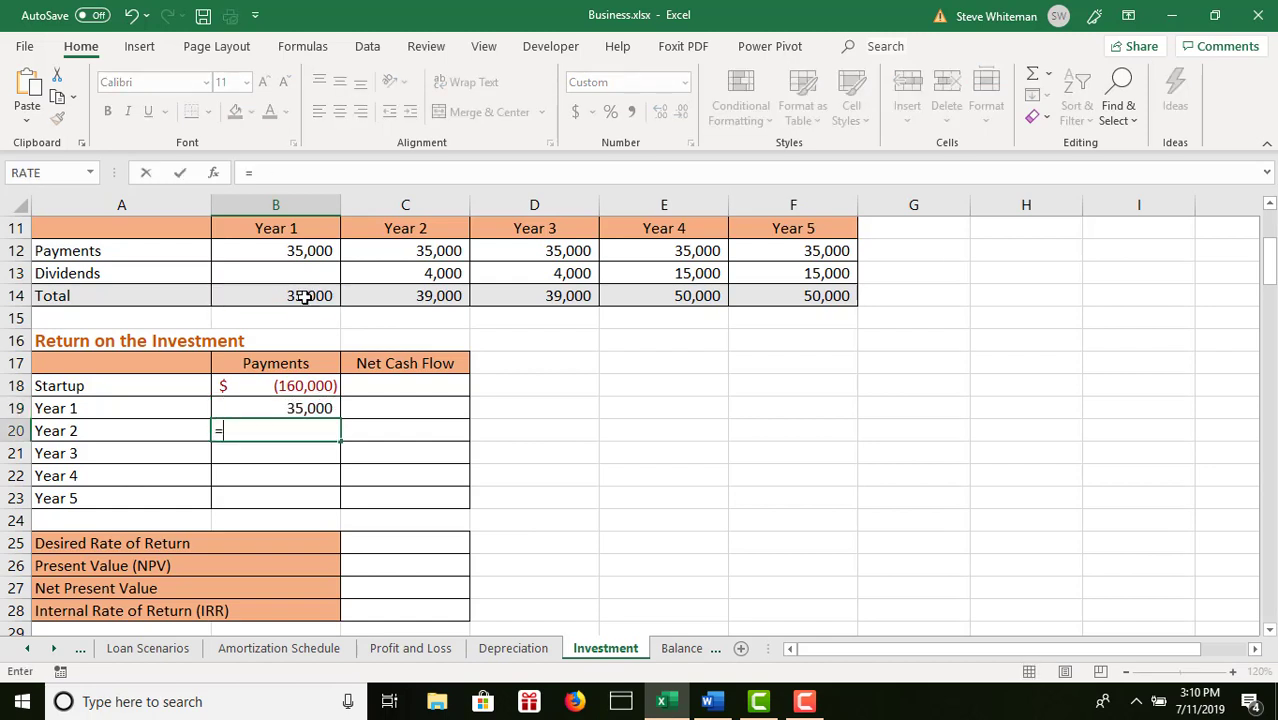
pyautogui.click(409, 302)
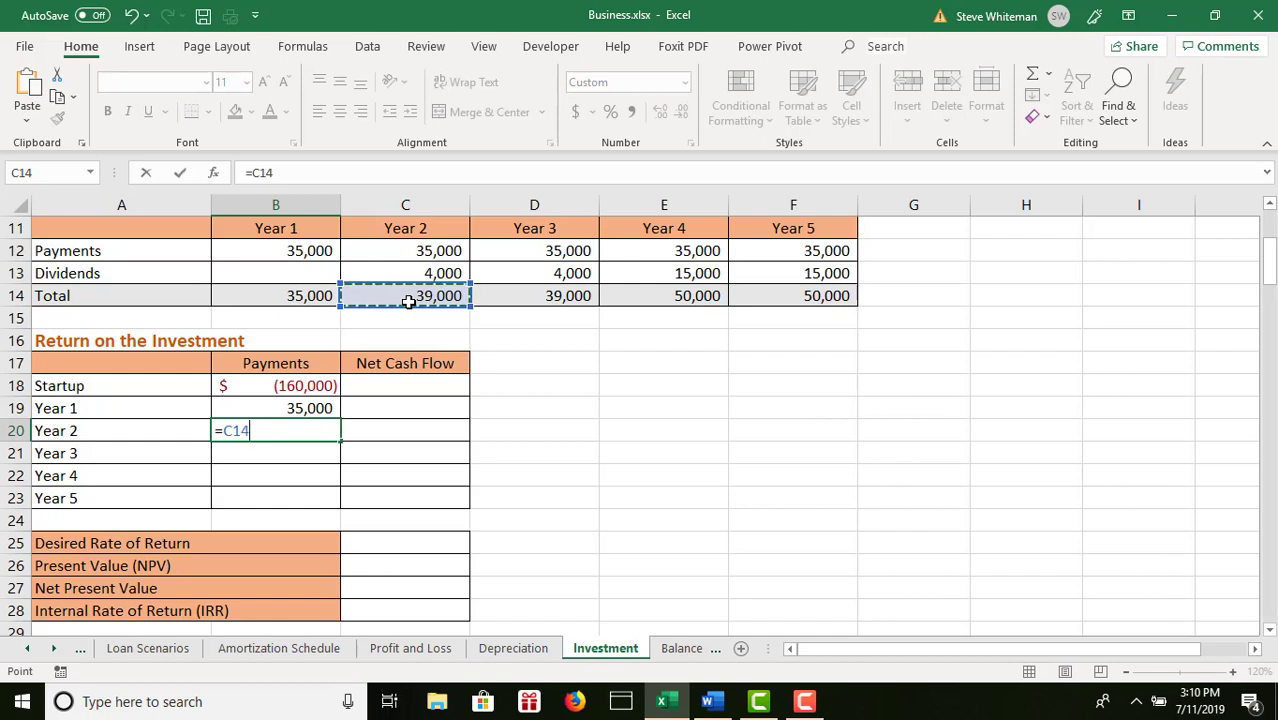
pyautogui.press('Return')
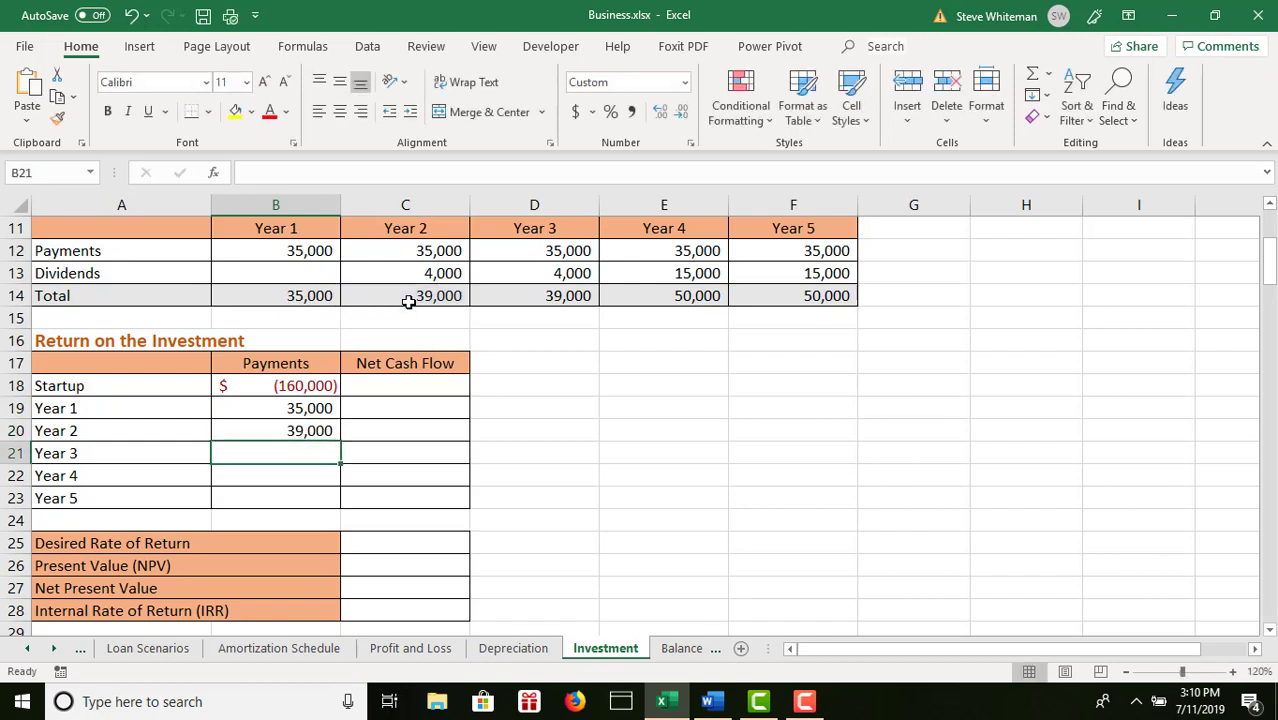
pyautogui.write('=')
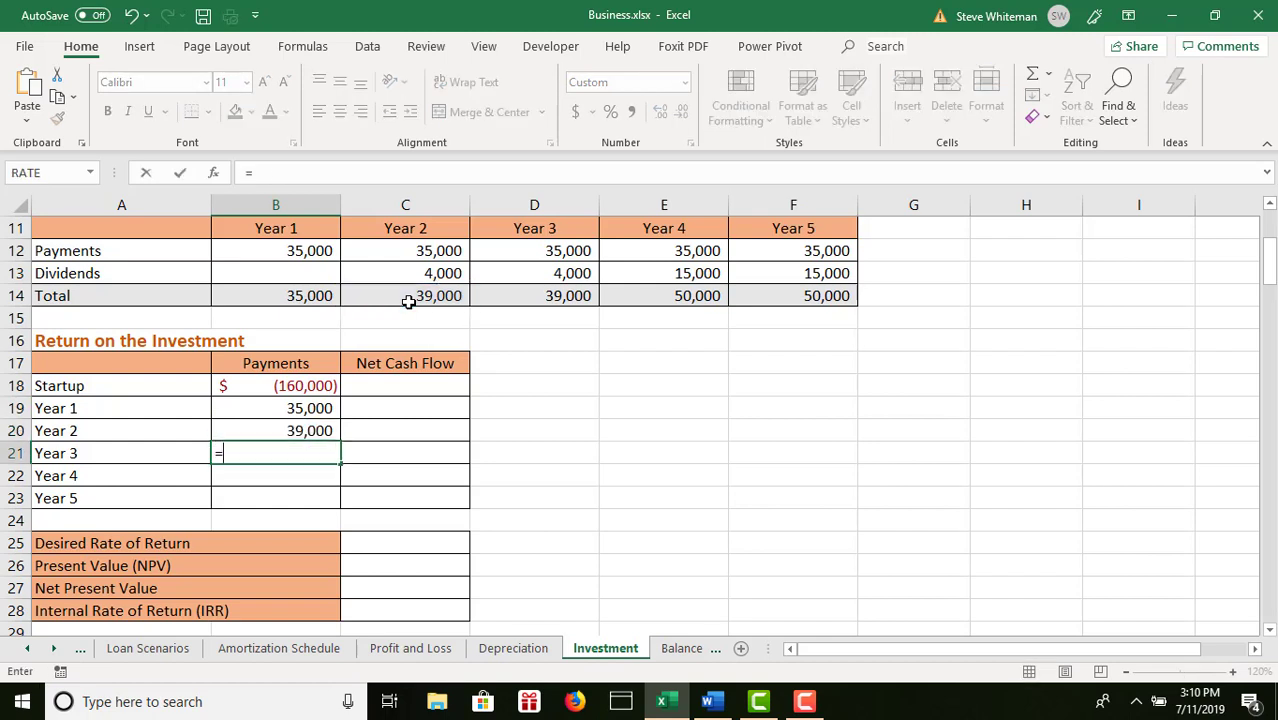
pyautogui.click(578, 296)
pyautogui.press('Return')
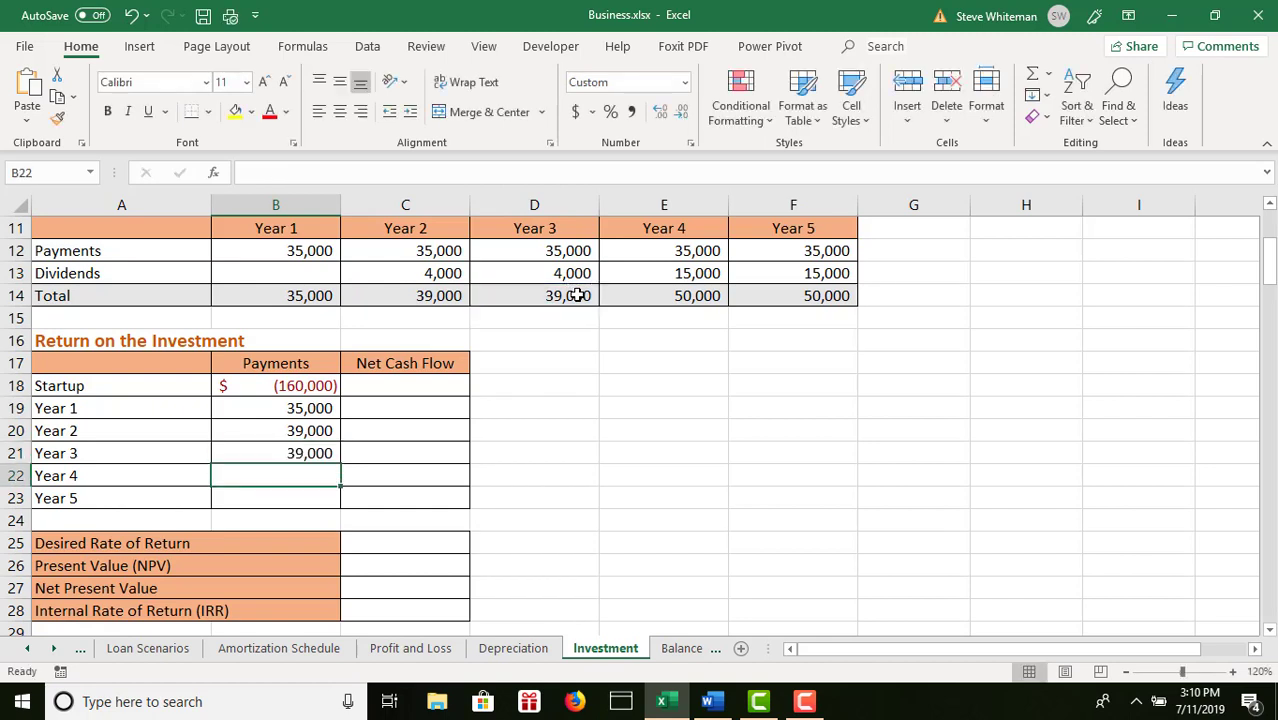
# - Link the Year 4 and Year 5 Payments to the totals in E14 and F14
pyautogui.write('=')
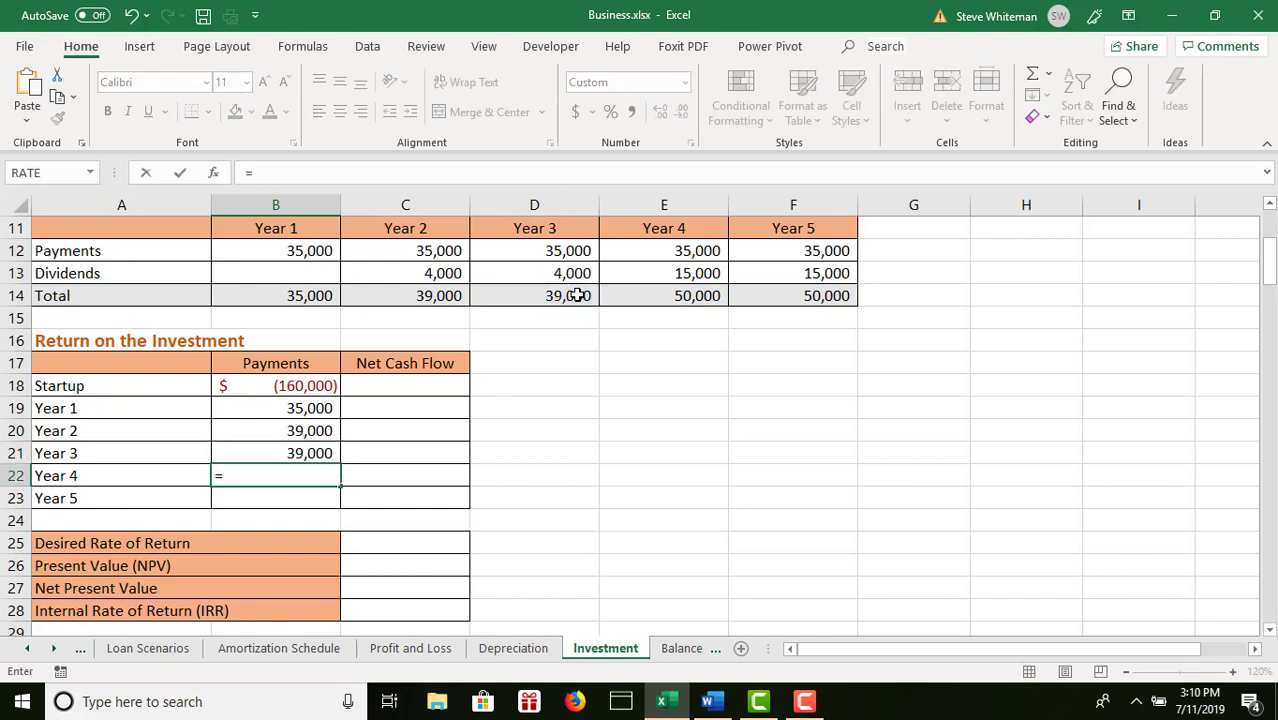
pyautogui.click(715, 295)
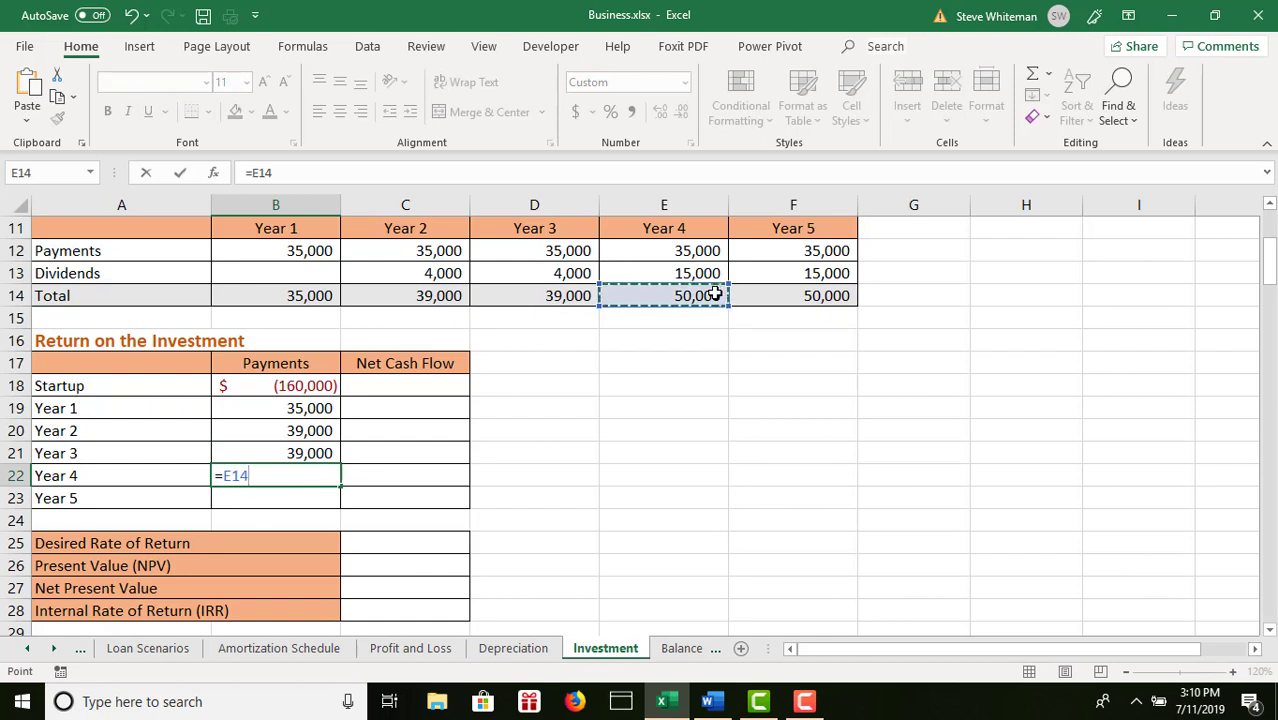
pyautogui.press('Return')
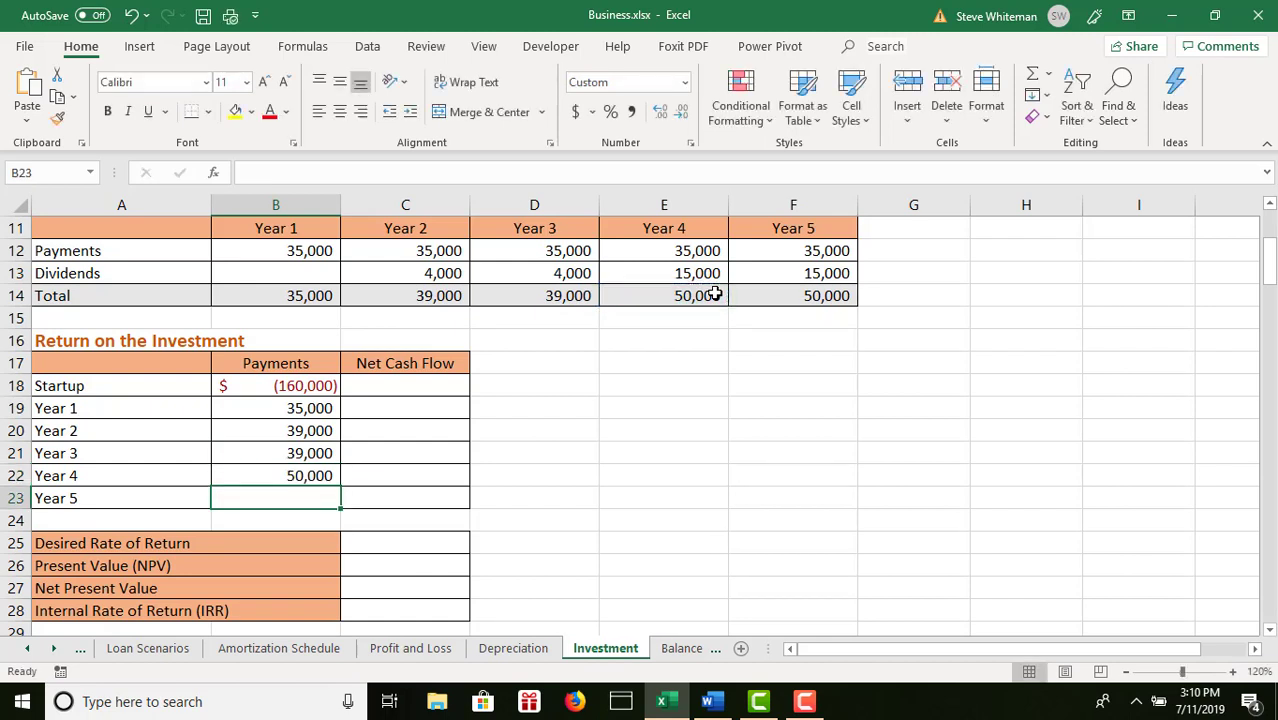
pyautogui.write('=')
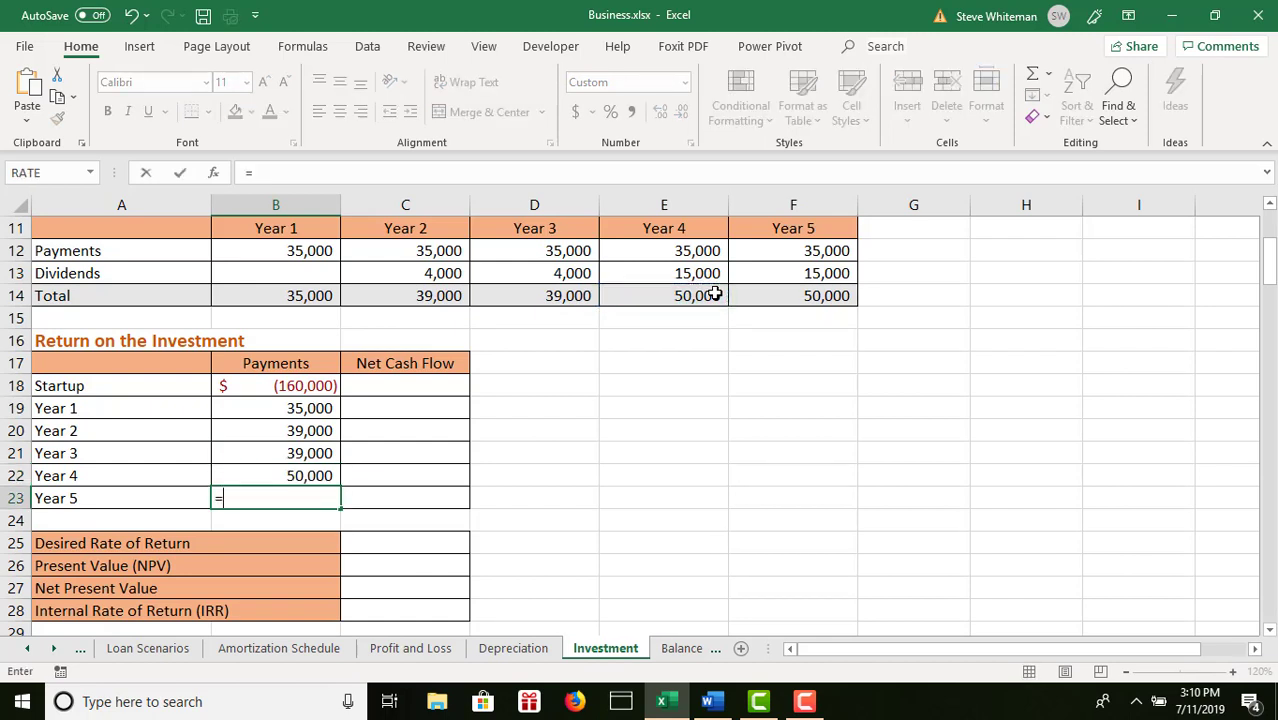
pyautogui.click(837, 287)
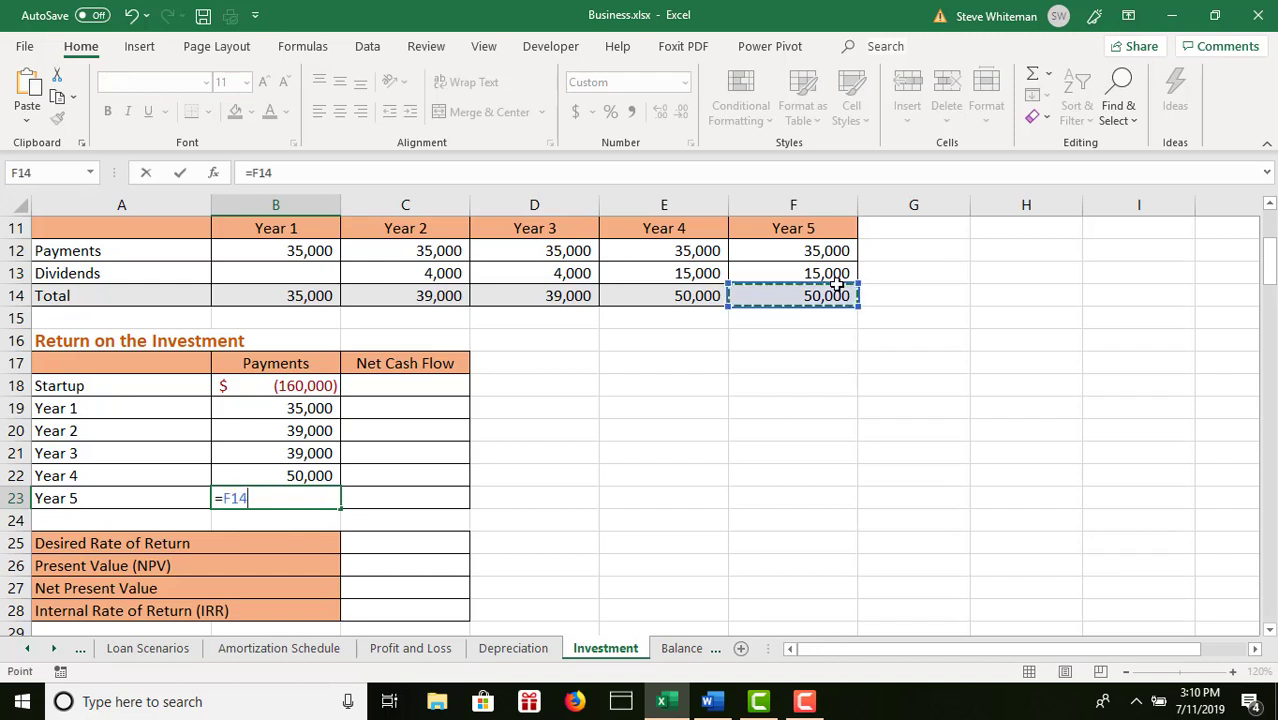
pyautogui.press('Return')
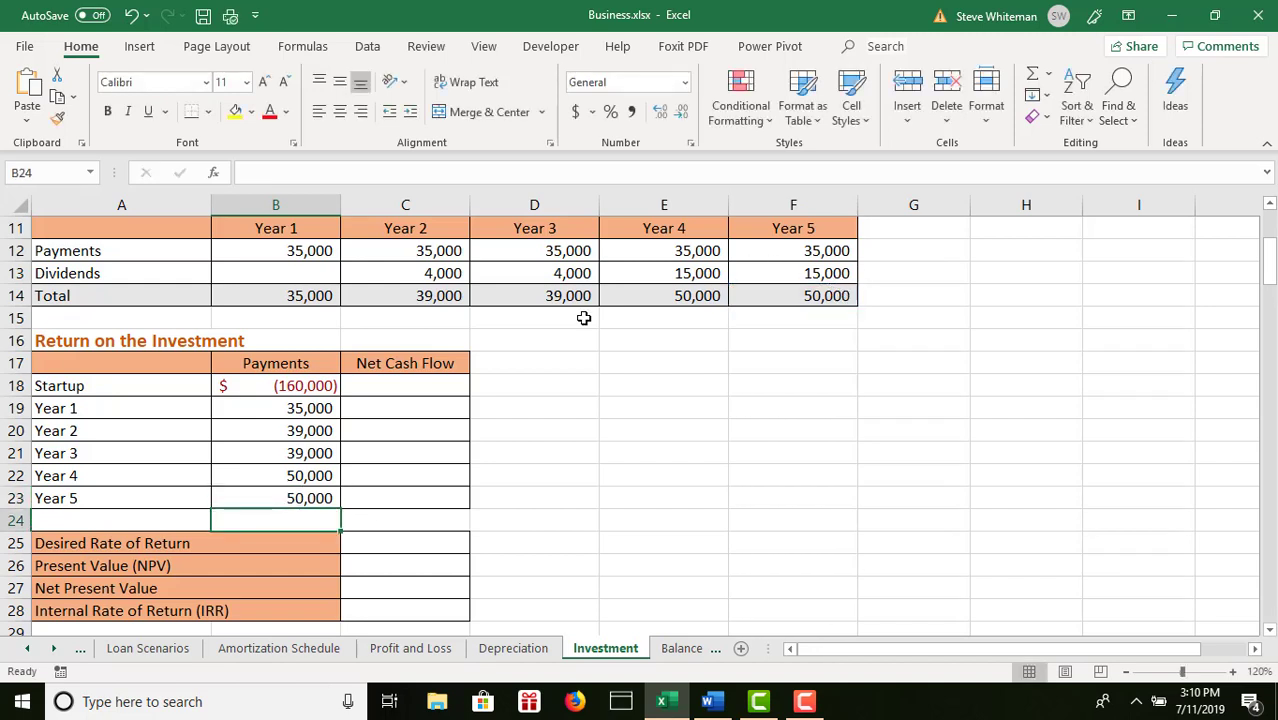
# - Enter =SUM(B18:B18) in C18 for a Startup net cash flow of (160,000)
pyautogui.click(424, 380)
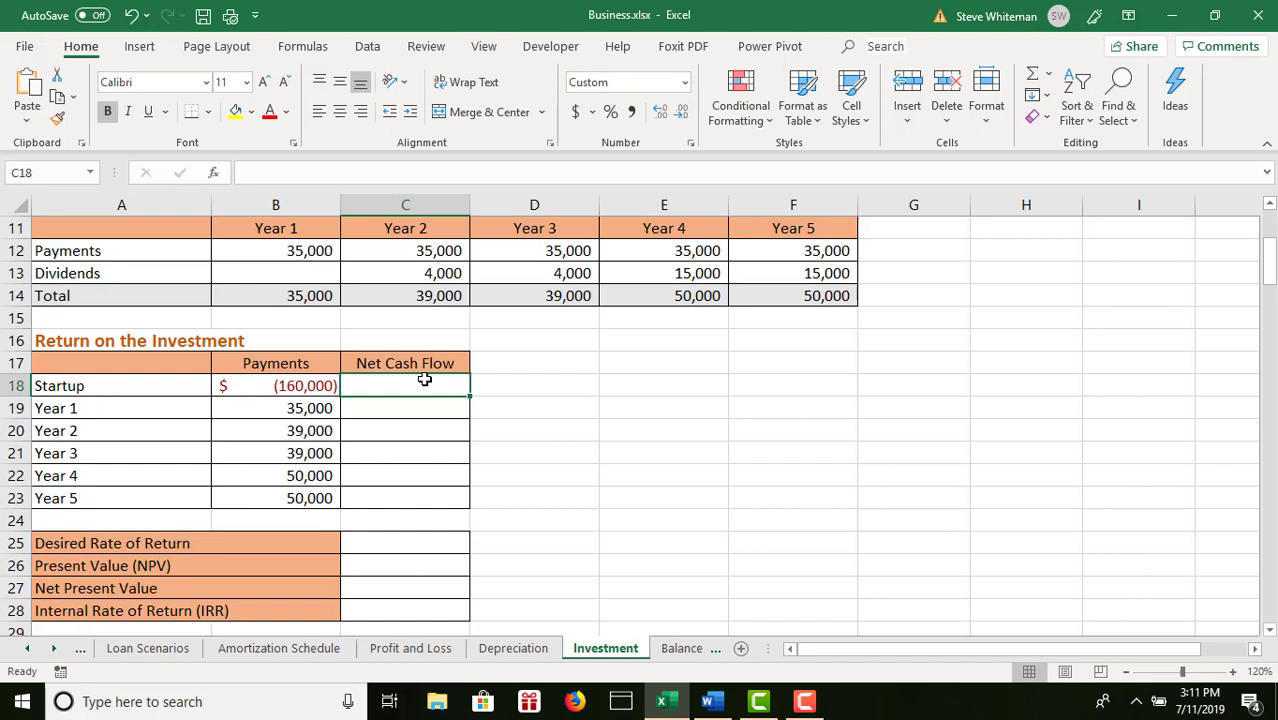
pyautogui.write('=s')
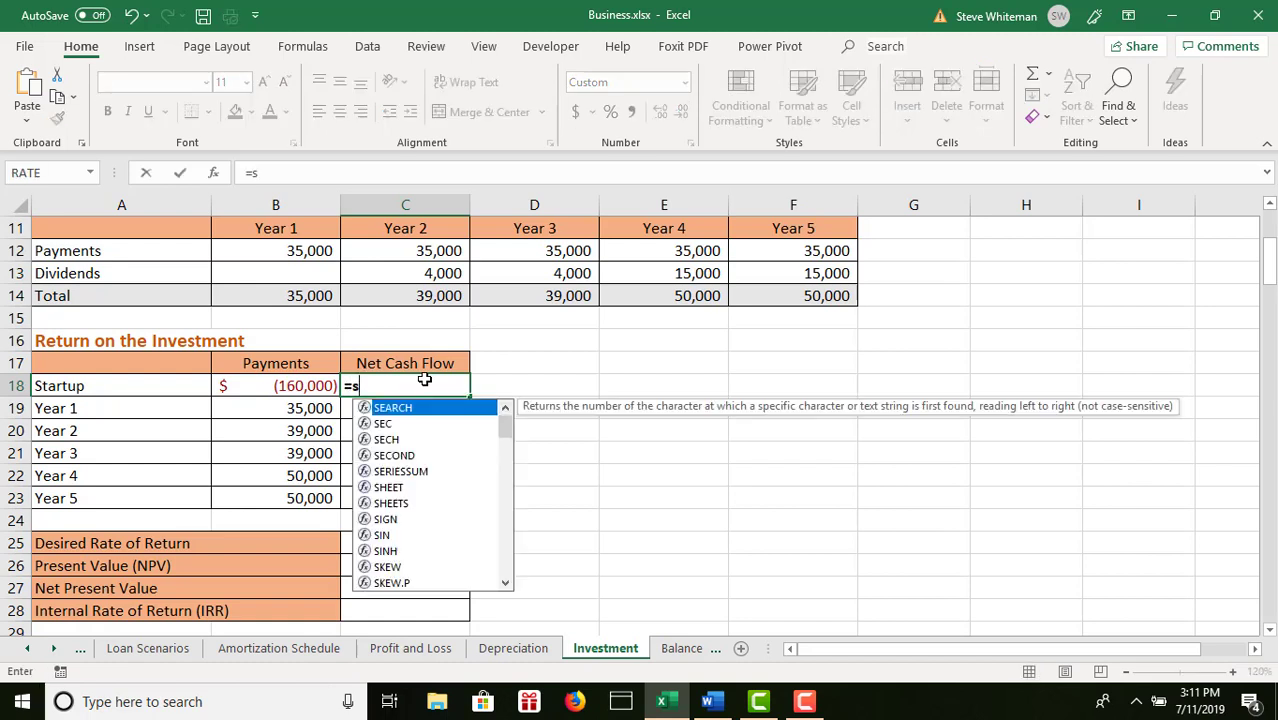
pyautogui.write('um(')
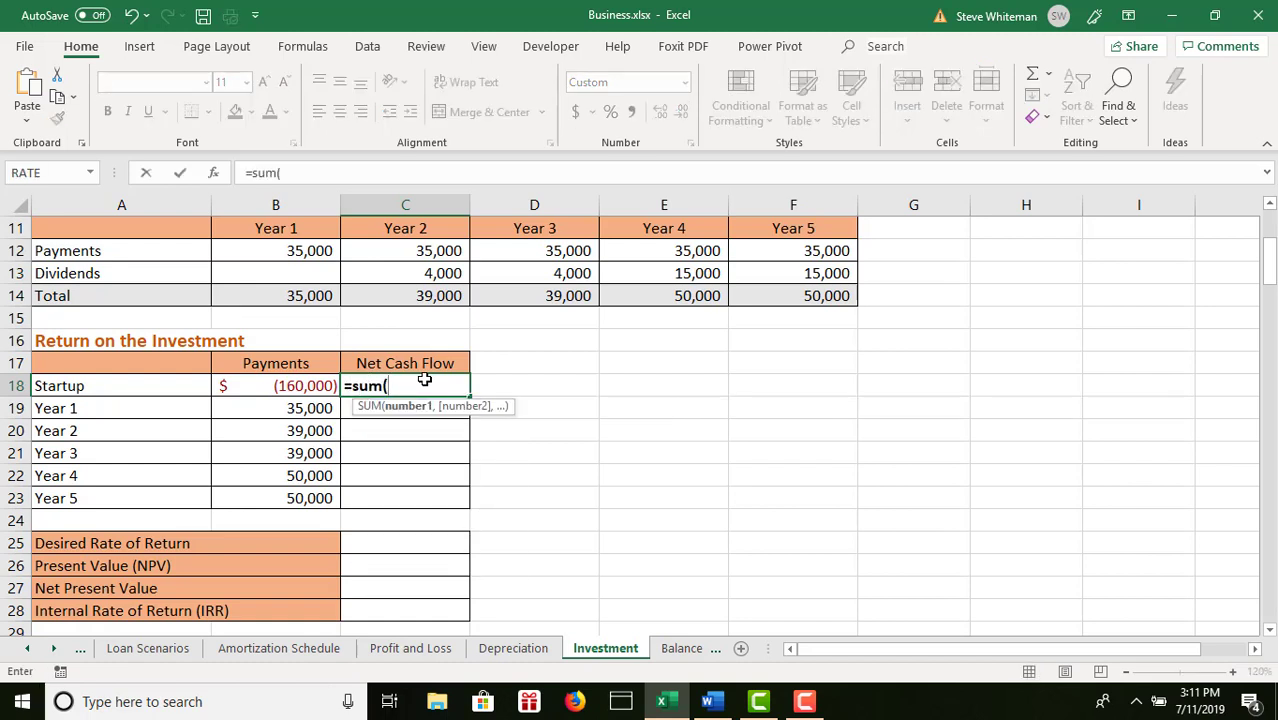
pyautogui.click(279, 388)
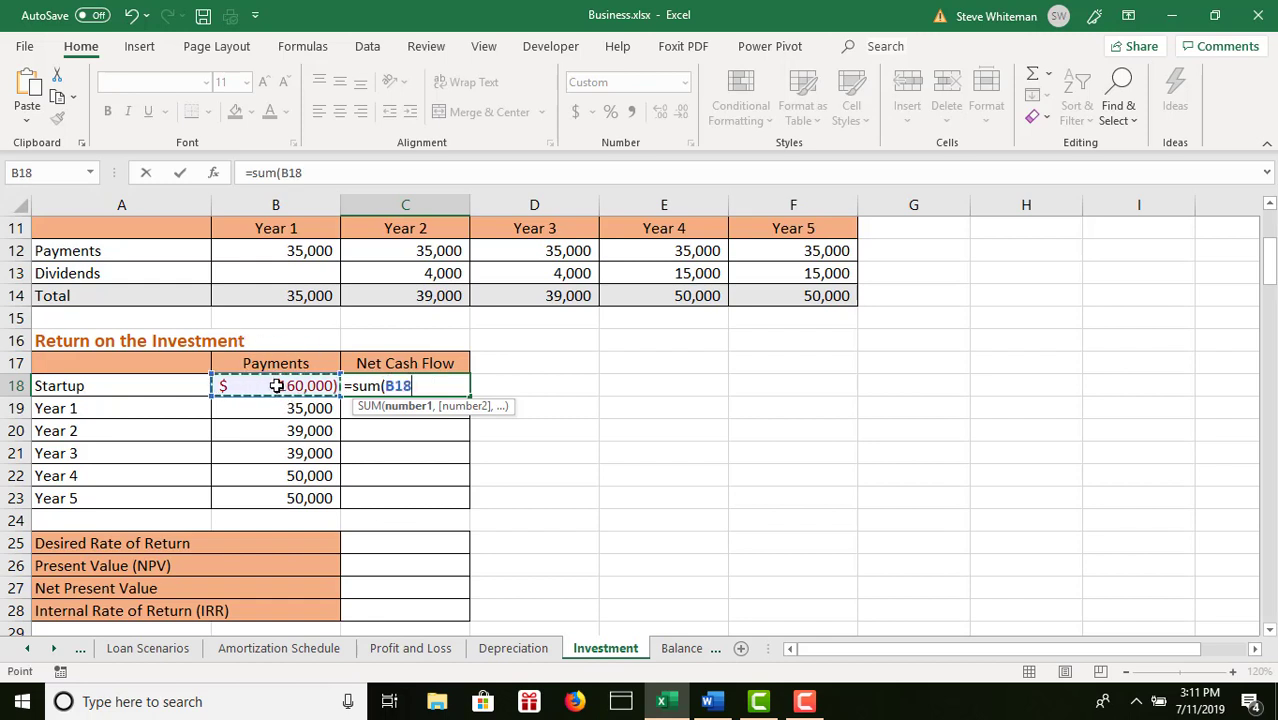
pyautogui.press('F8')
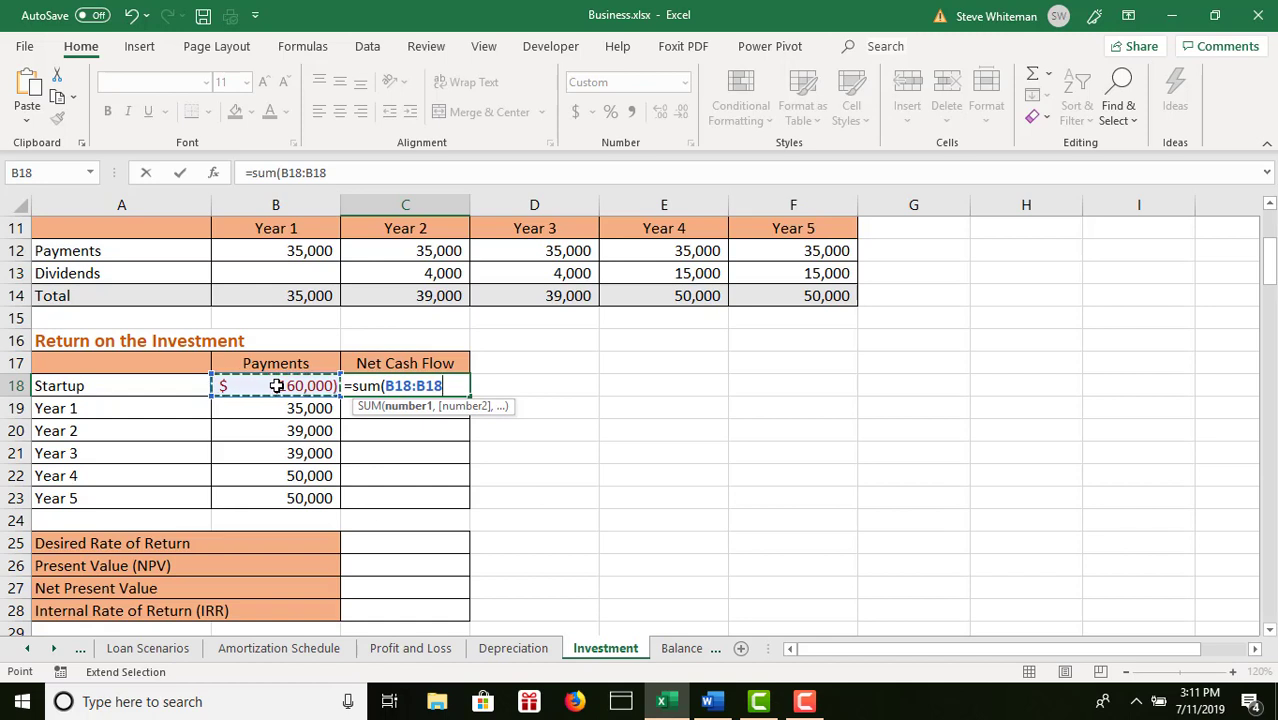
pyautogui.hotkey('ctrl', 'Return')
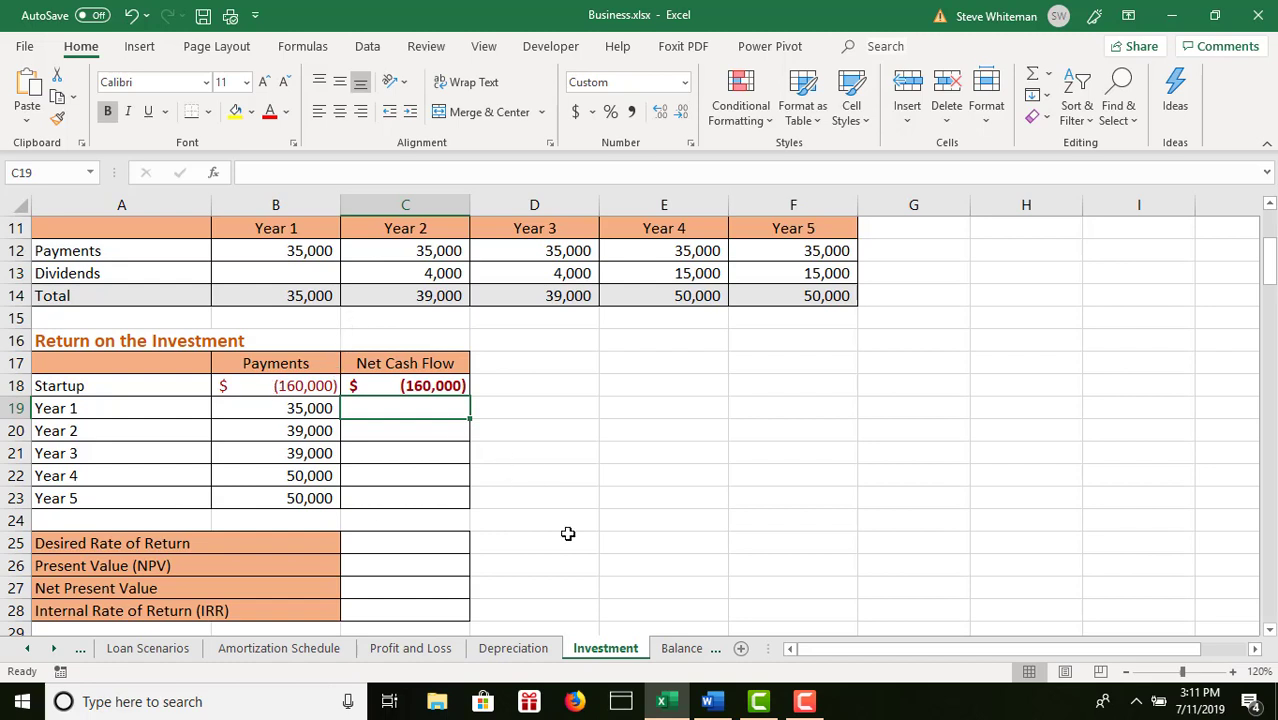
# - Enter =C18+B19 in C19 and fill it down to C23, ending at 53,000
pyautogui.write('=')
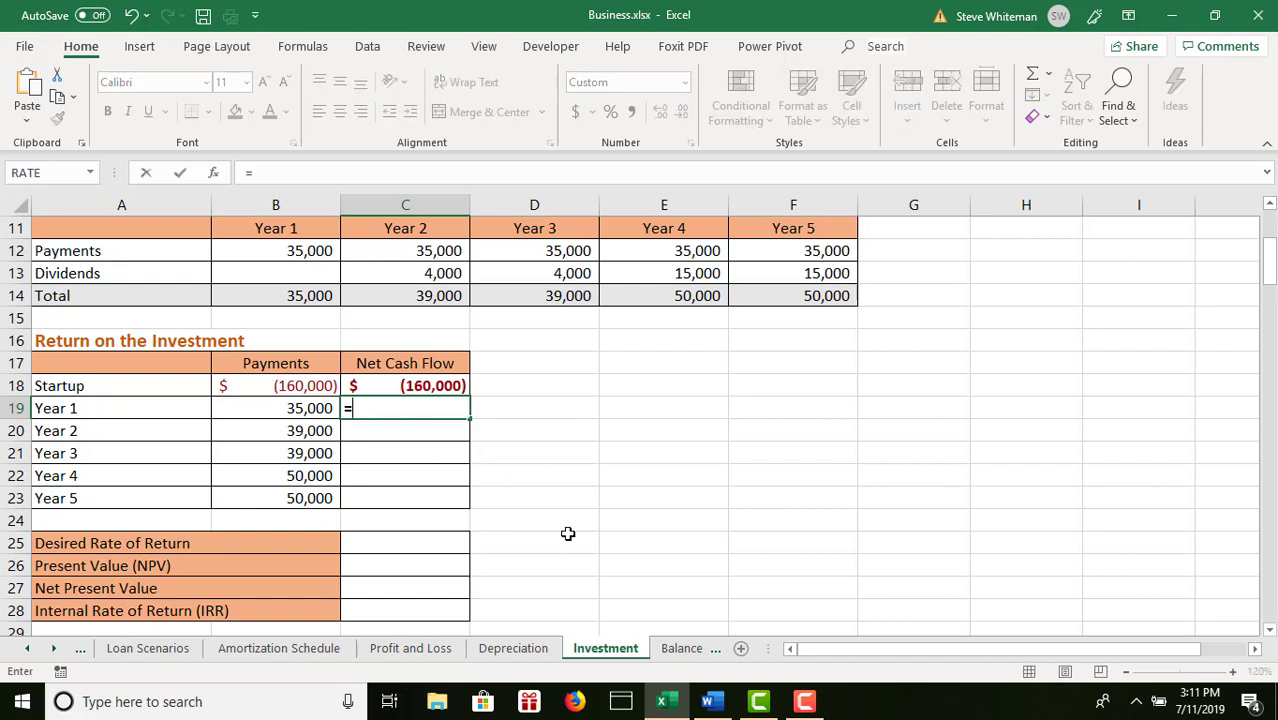
pyautogui.click(416, 384)
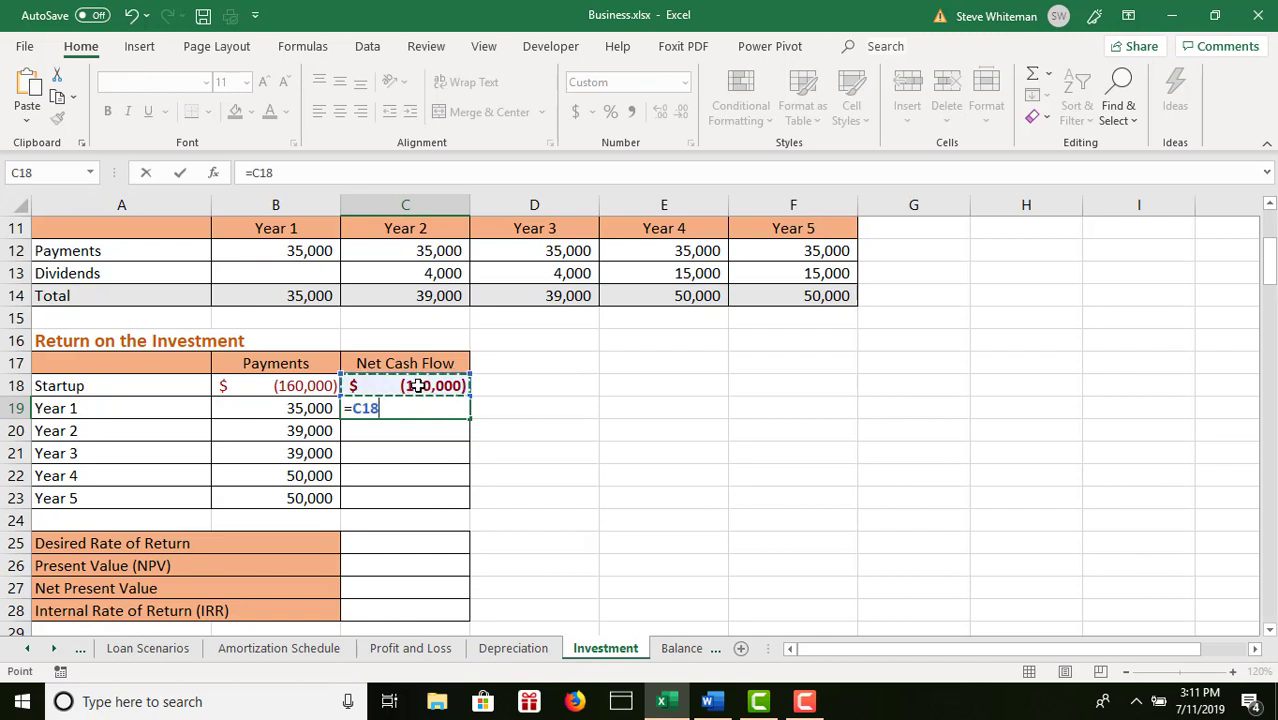
pyautogui.write('+')
pyautogui.click(305, 407)
pyautogui.press('Return')
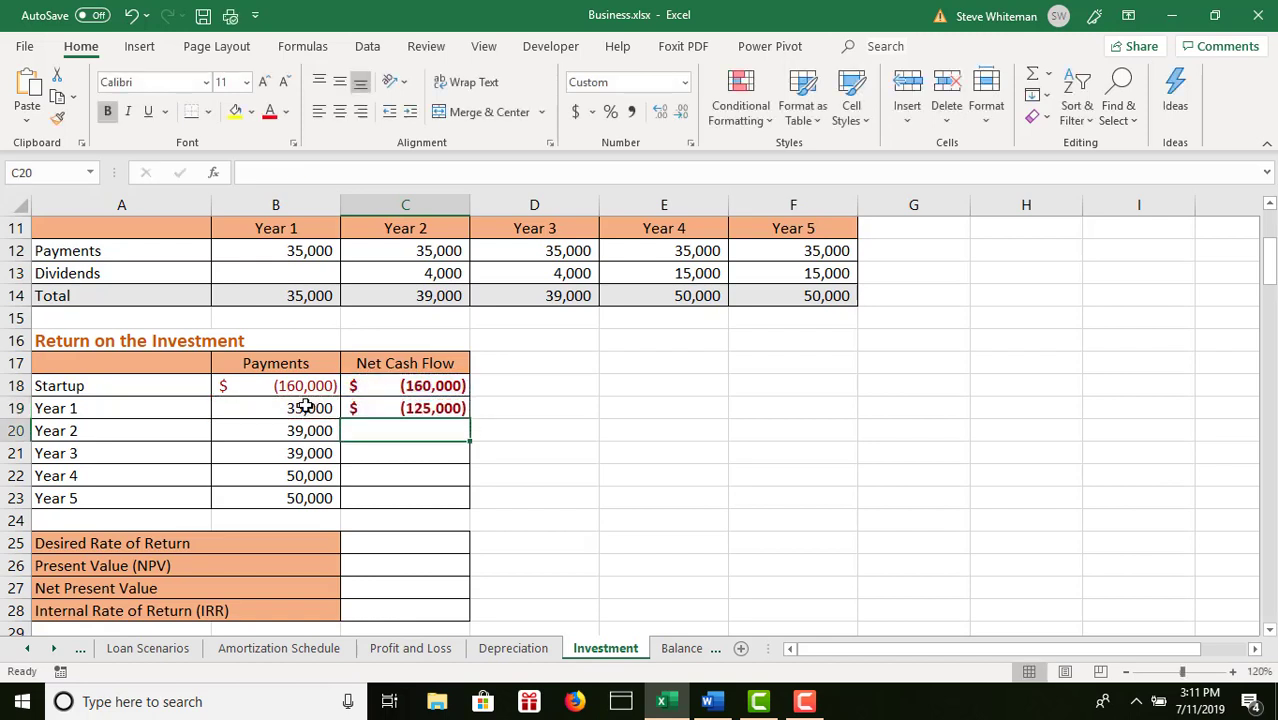
pyautogui.click(425, 409)
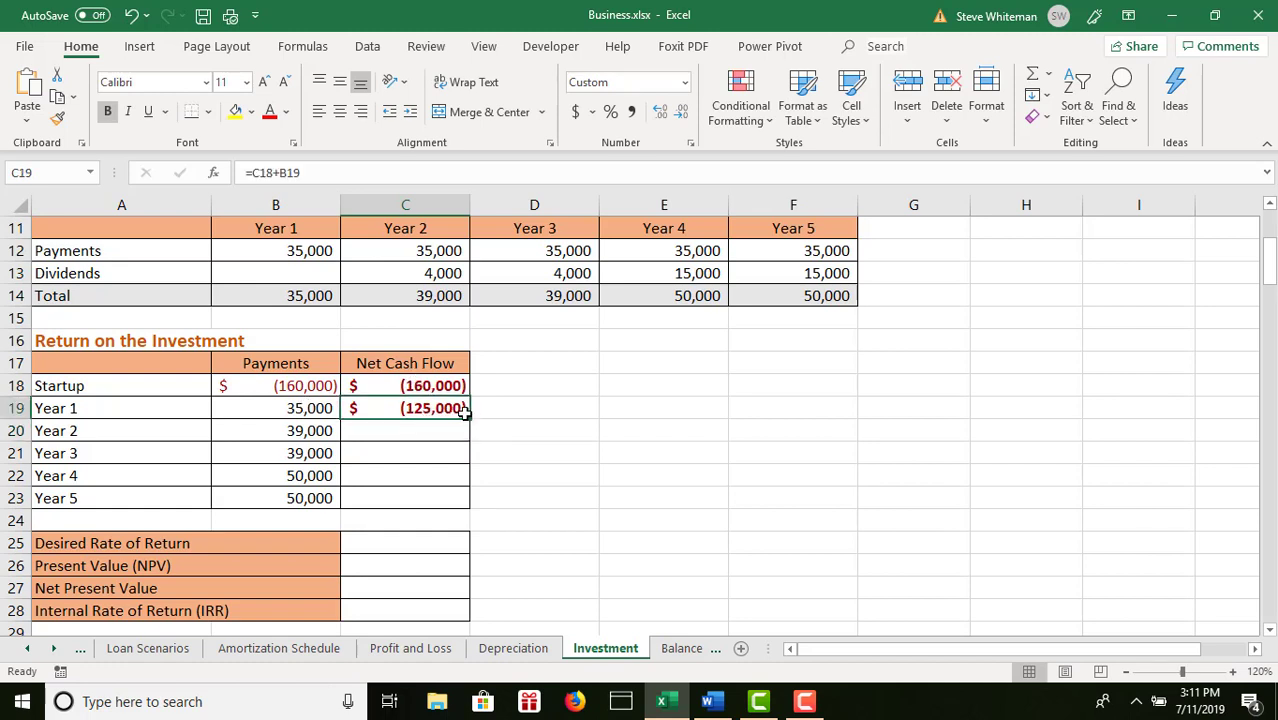
pyautogui.moveTo(467, 420); pyautogui.dragTo(467, 507)
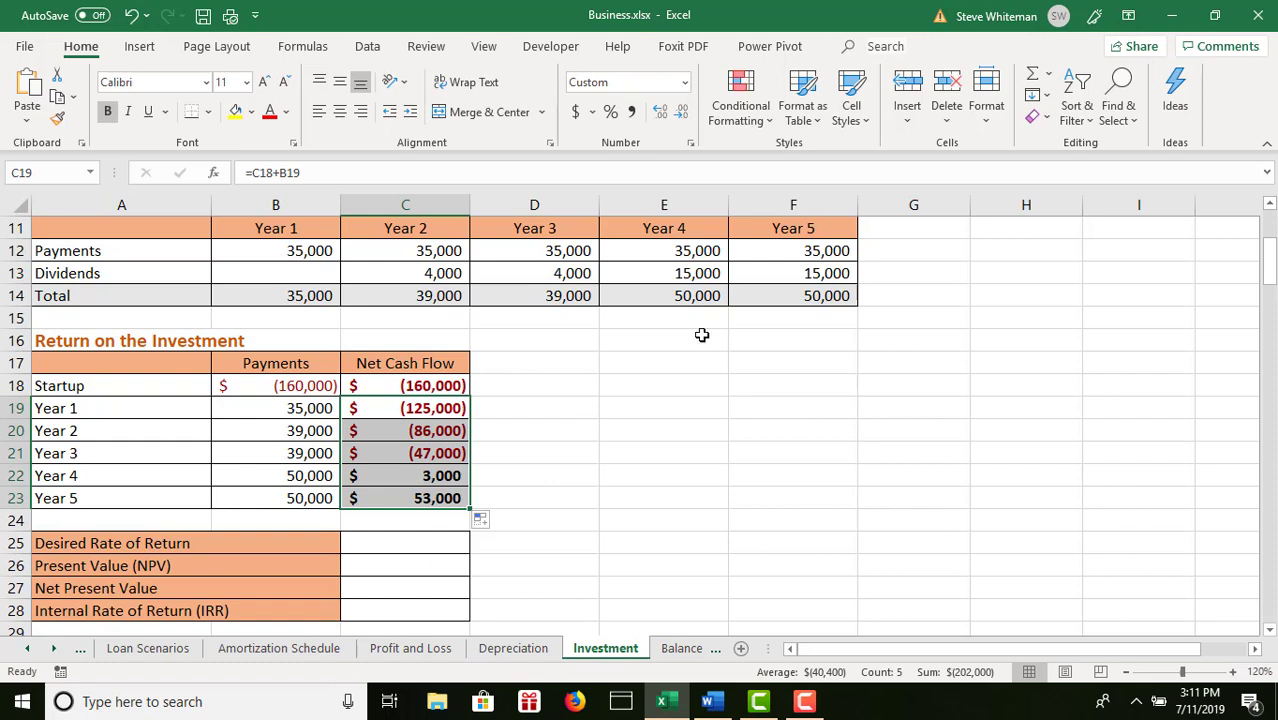
# - Enter .12 in C25 so the Desired Rate of Return shows 12.0%
pyautogui.click(1273, 228)
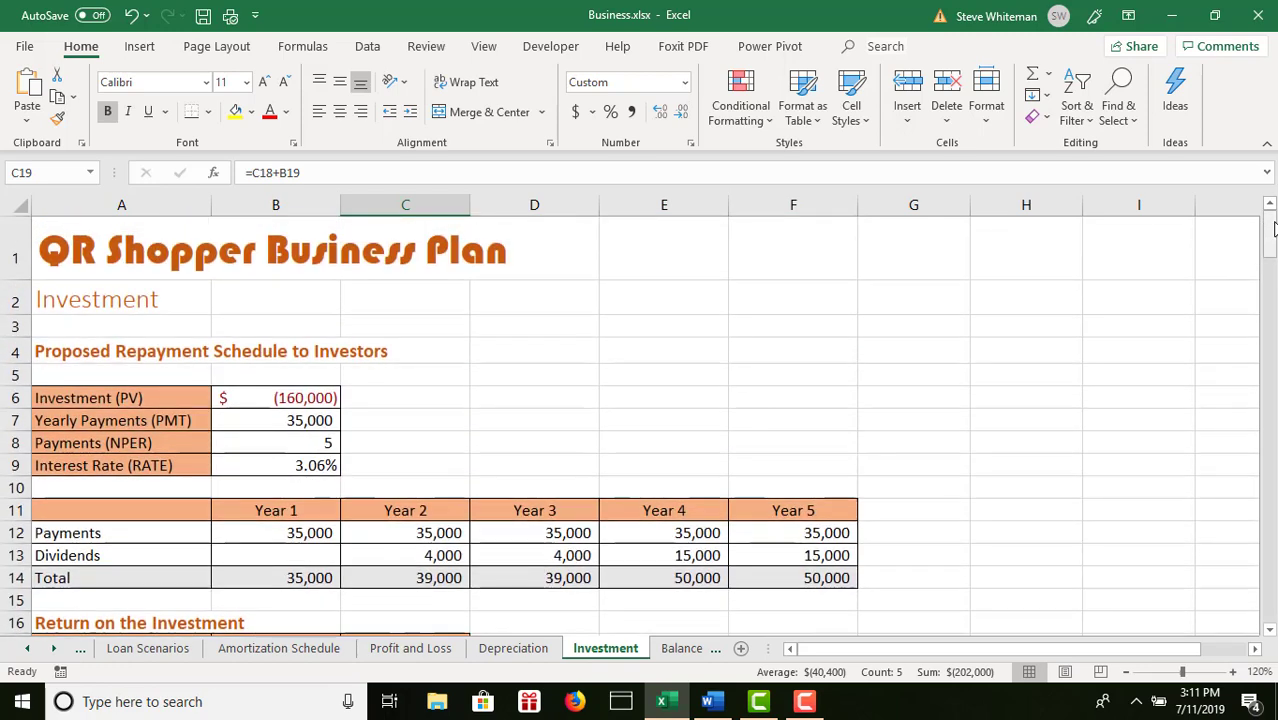
pyautogui.click(1273, 548)
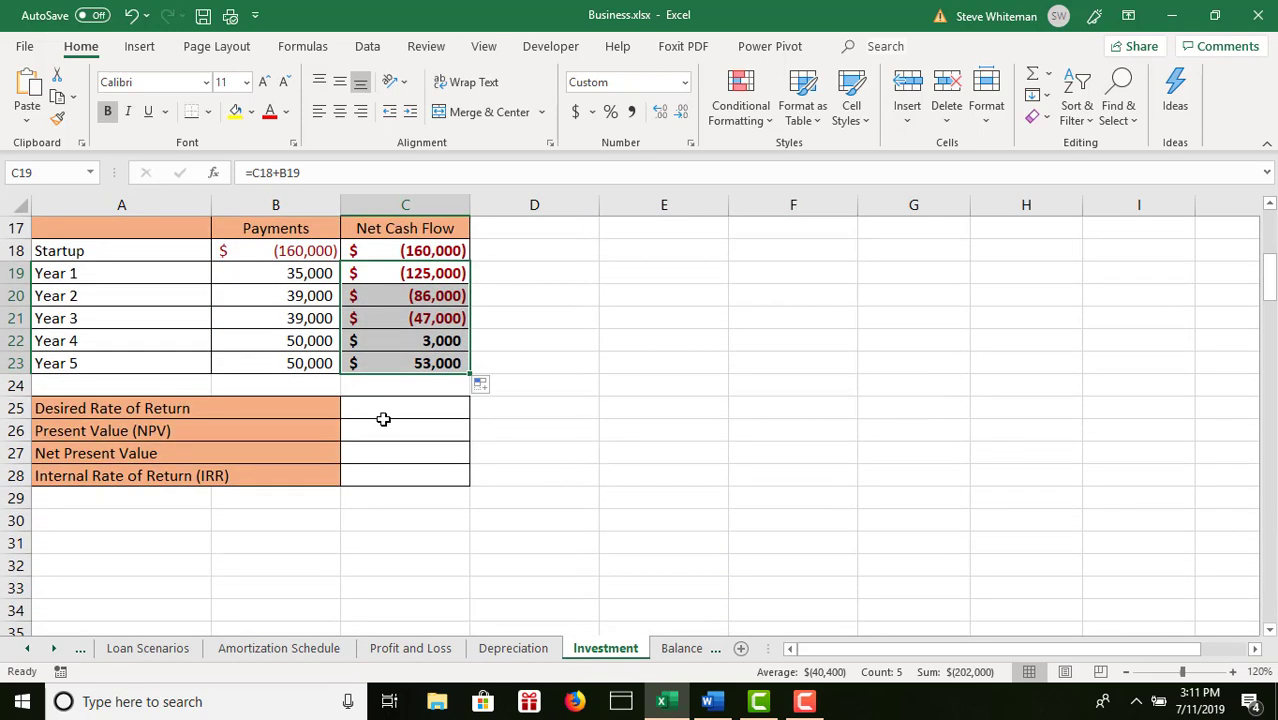
pyautogui.click(380, 410)
pyautogui.press('Return')
pyautogui.click(379, 409)
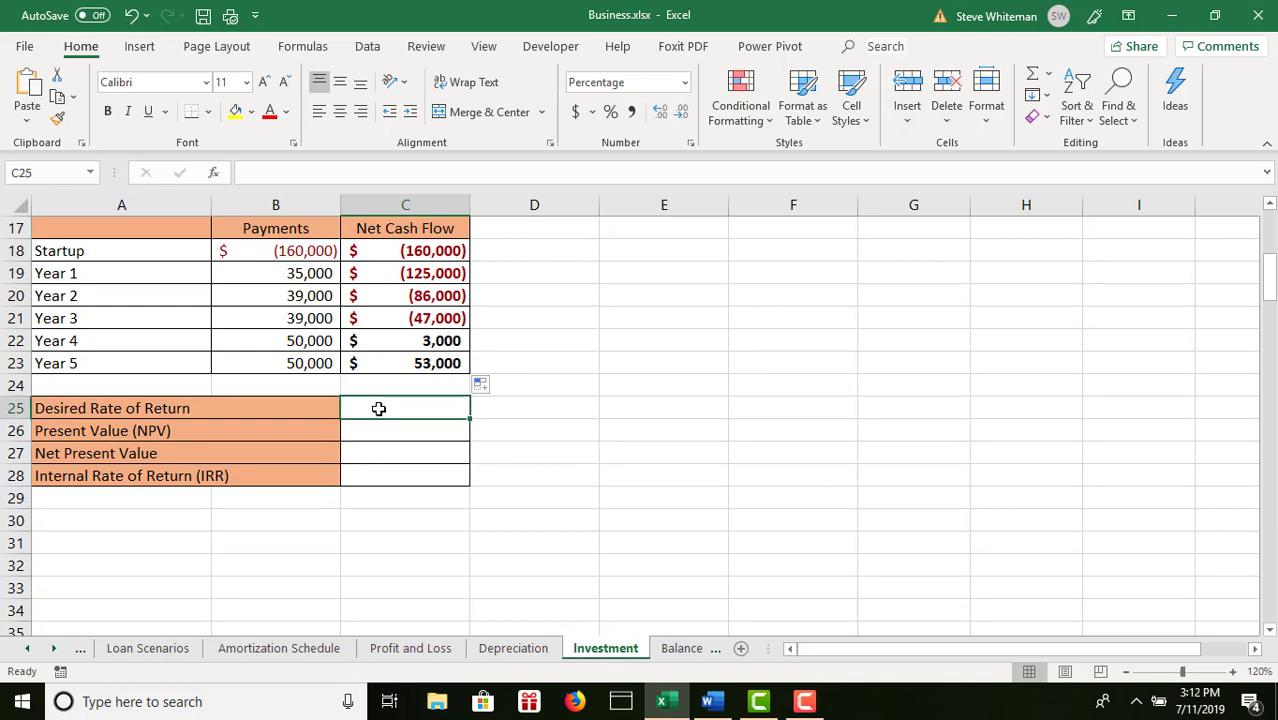
pyautogui.write('.12')
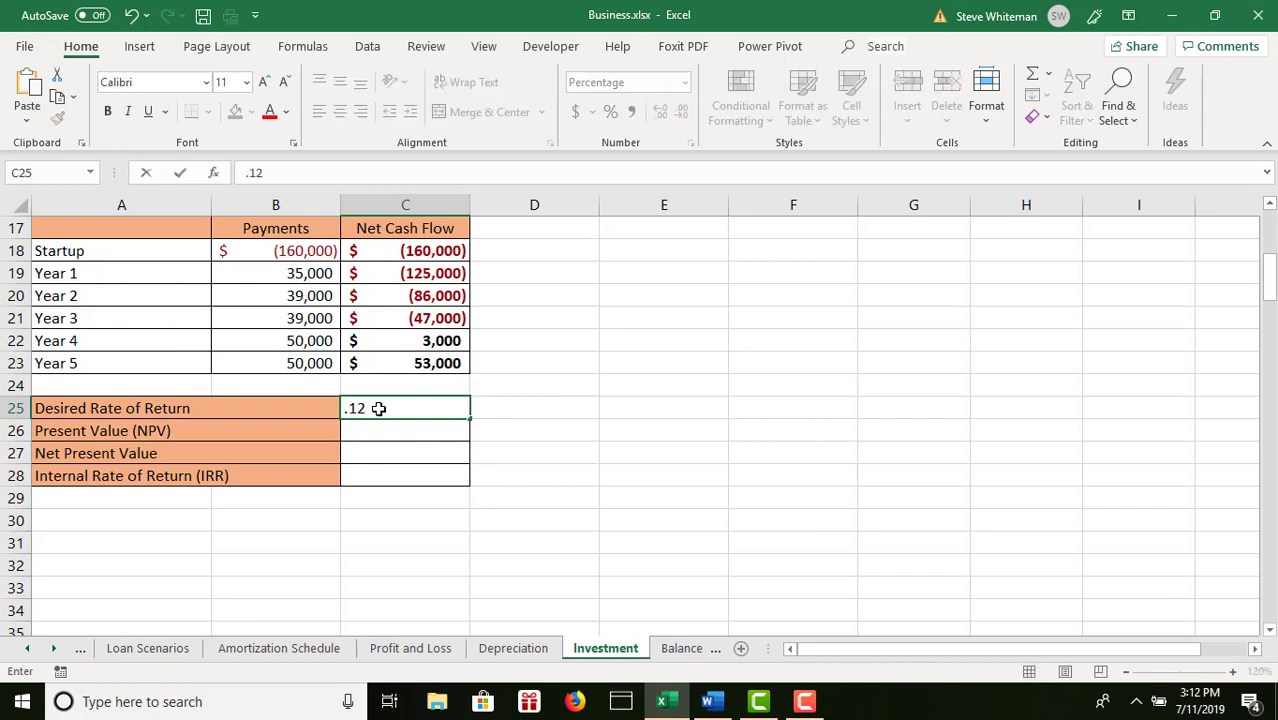
pyautogui.press('Return')
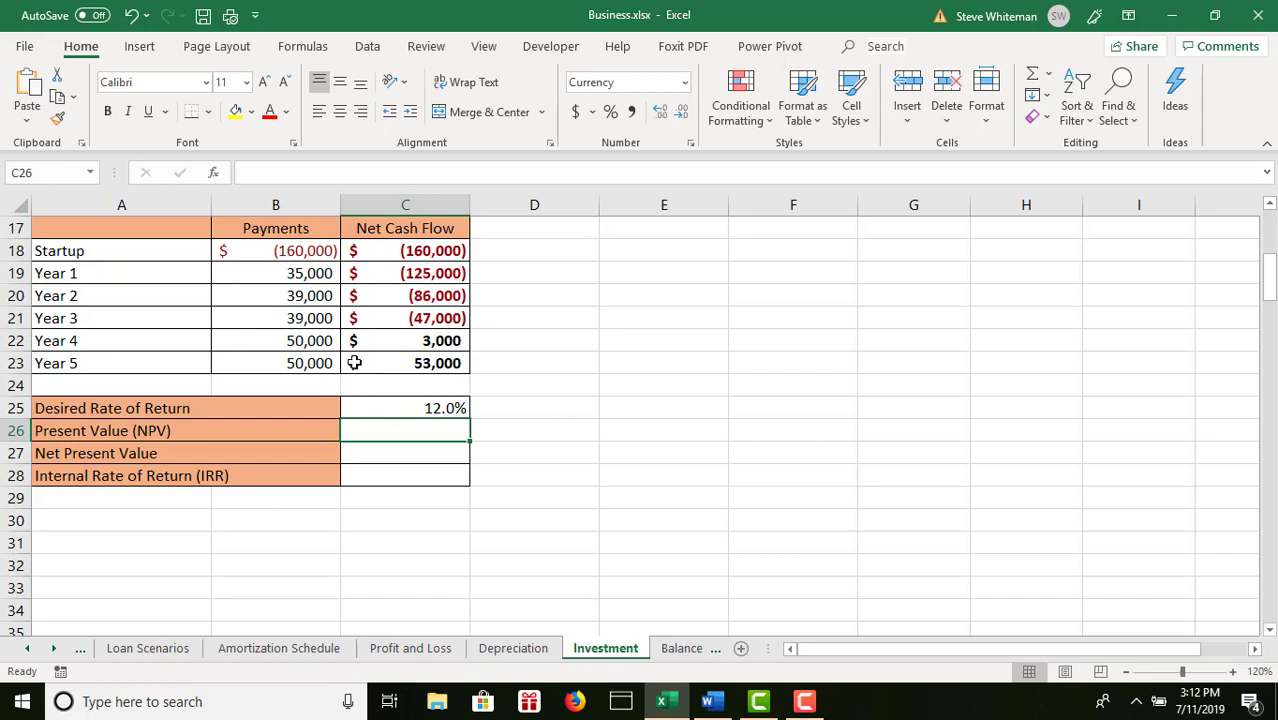
# - Insert NPV in C26 with rate C25 and values B19:B23, returning $150,247
pyautogui.click(214, 173)
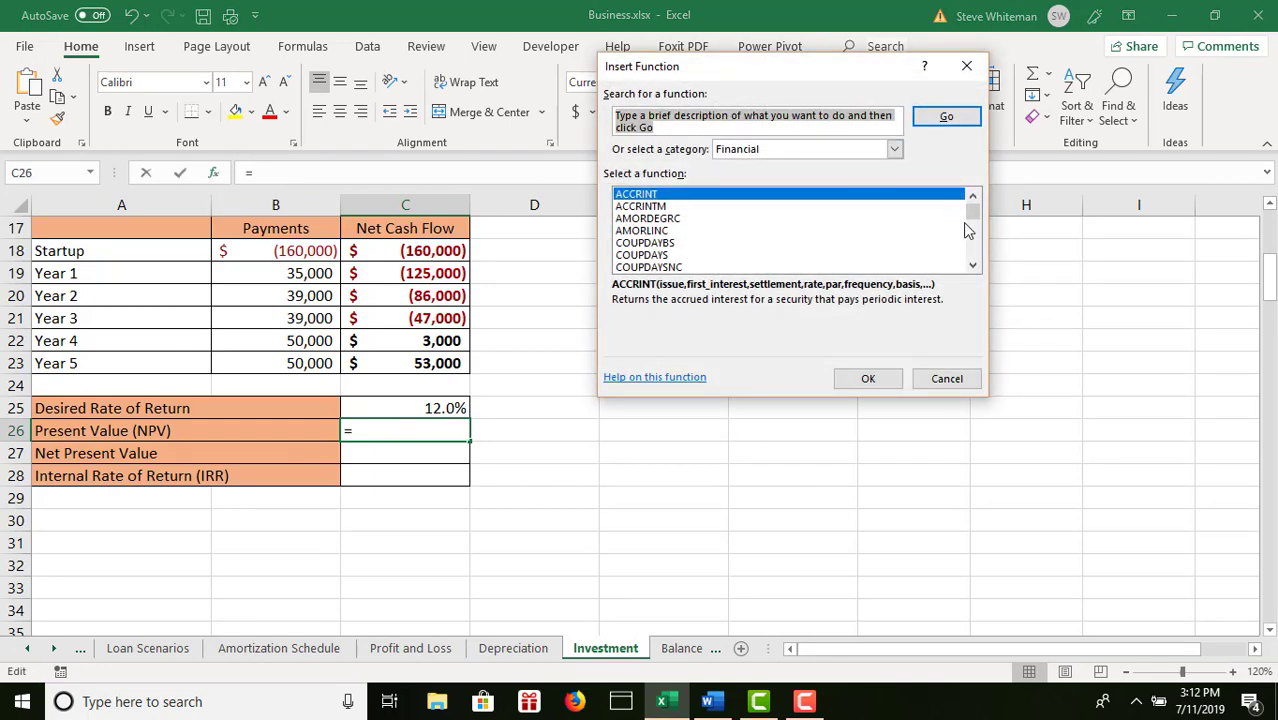
pyautogui.scroll(-8, 978, 252)
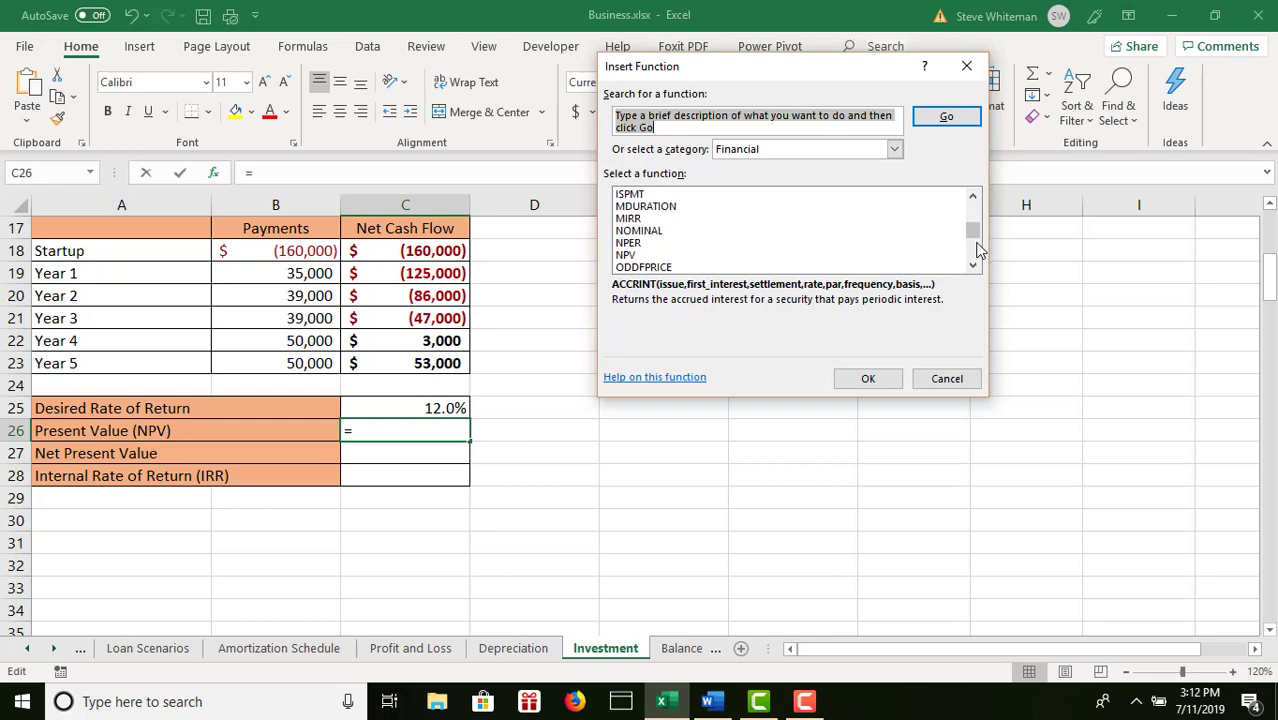
pyautogui.click(663, 256)
pyautogui.click(866, 378)
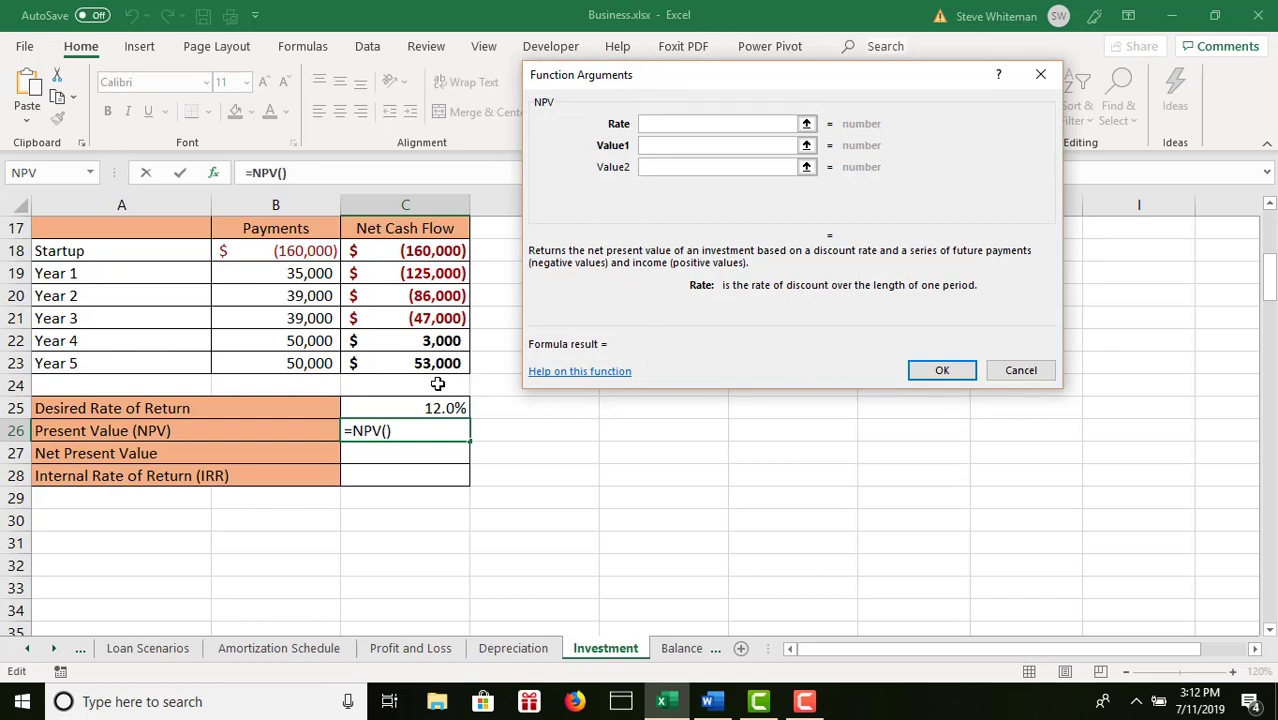
pyautogui.click(432, 406)
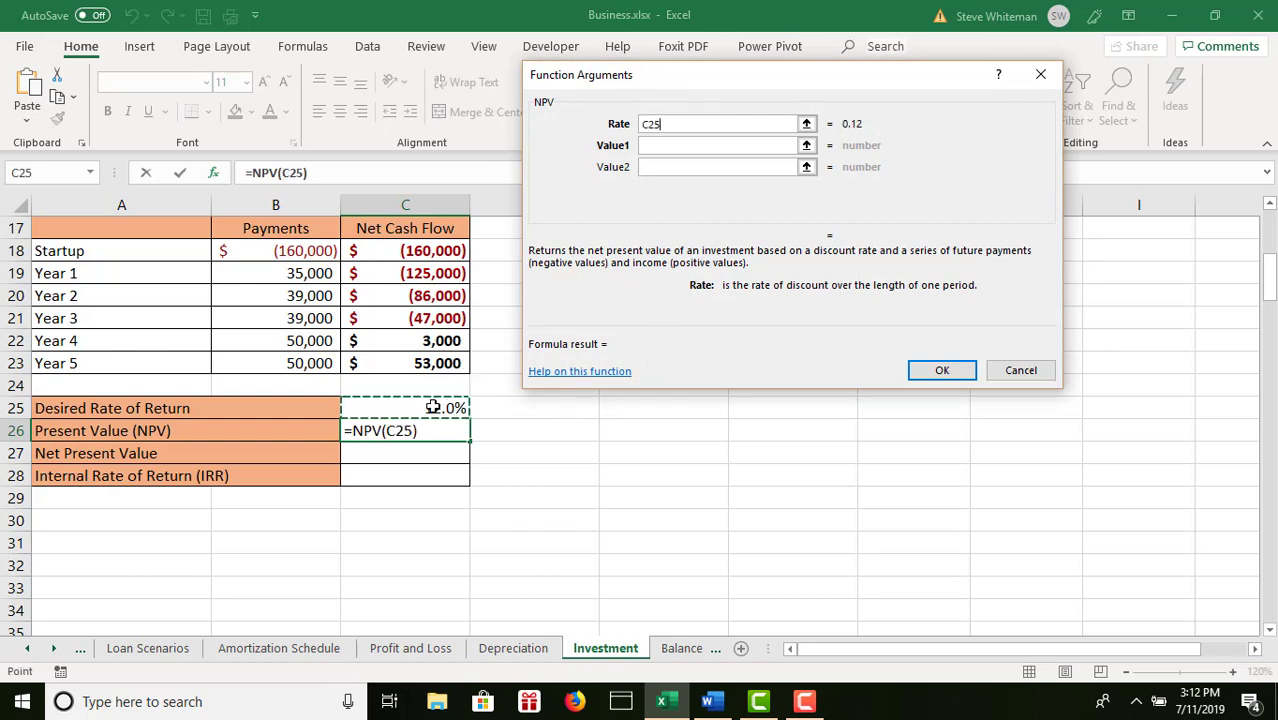
pyautogui.click(653, 147)
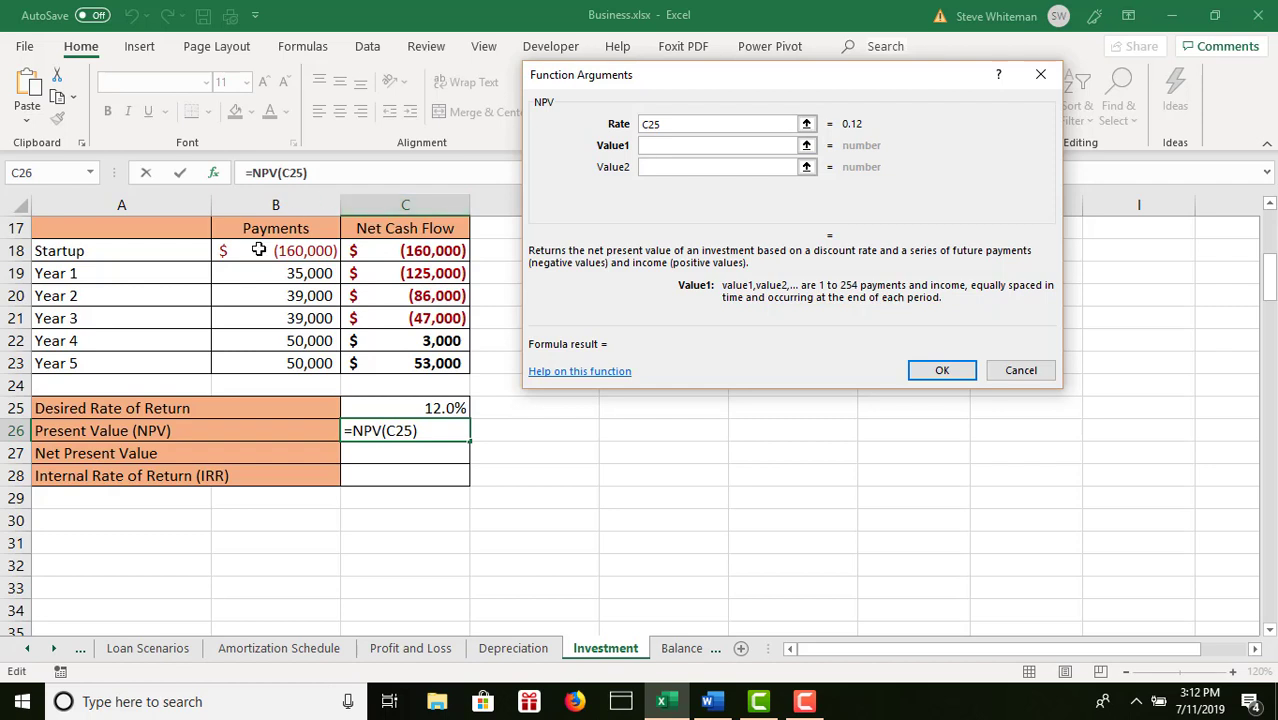
pyautogui.moveTo(262, 273); pyautogui.dragTo(272, 357)
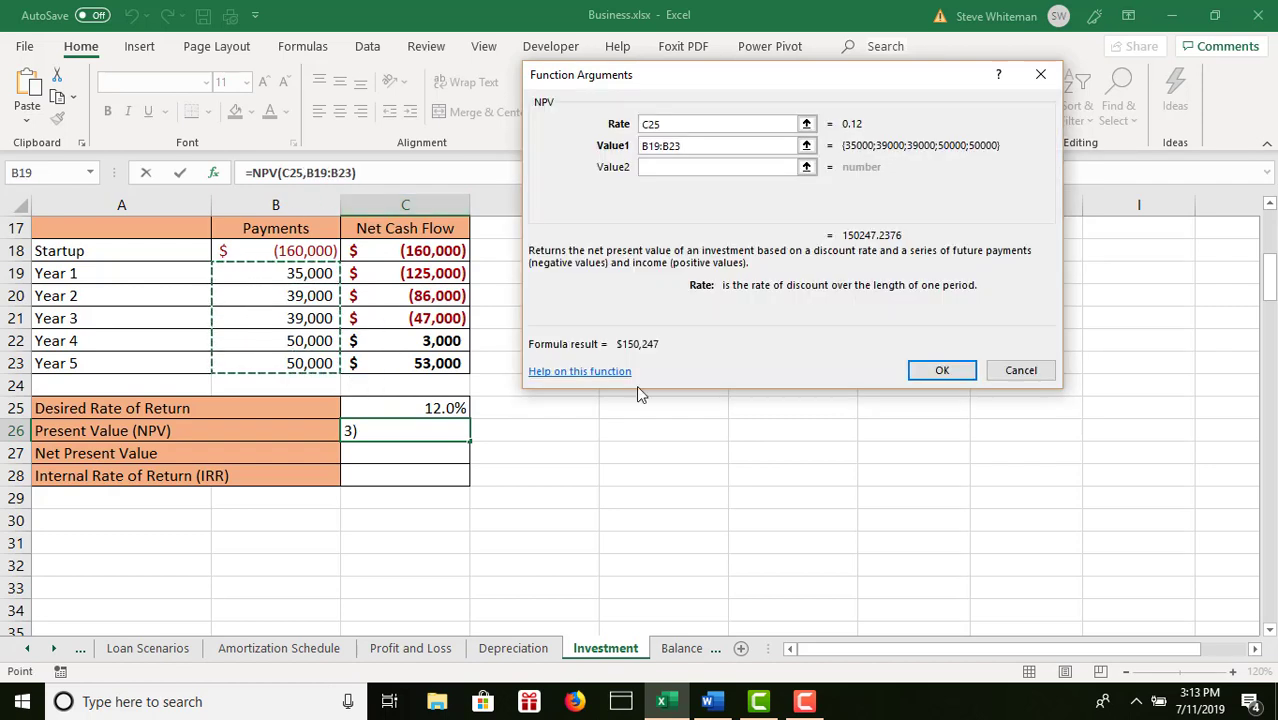
pyautogui.click(934, 372)
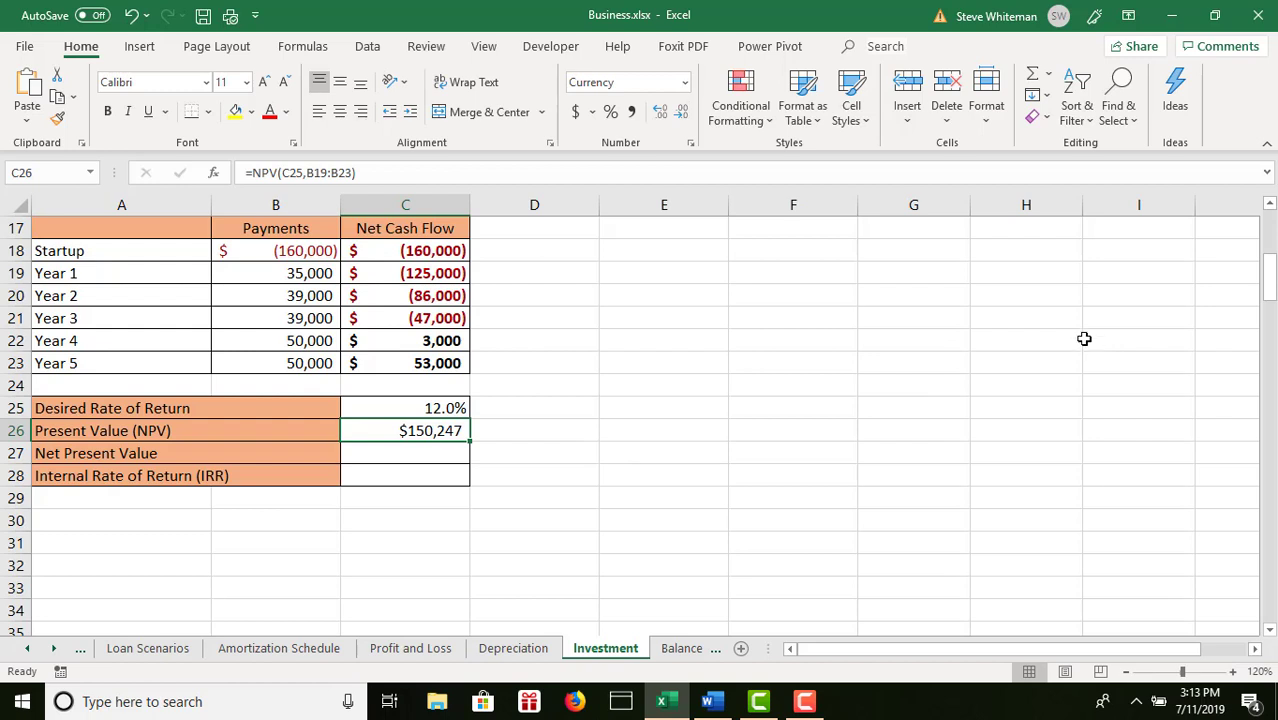
pyautogui.click(387, 449)
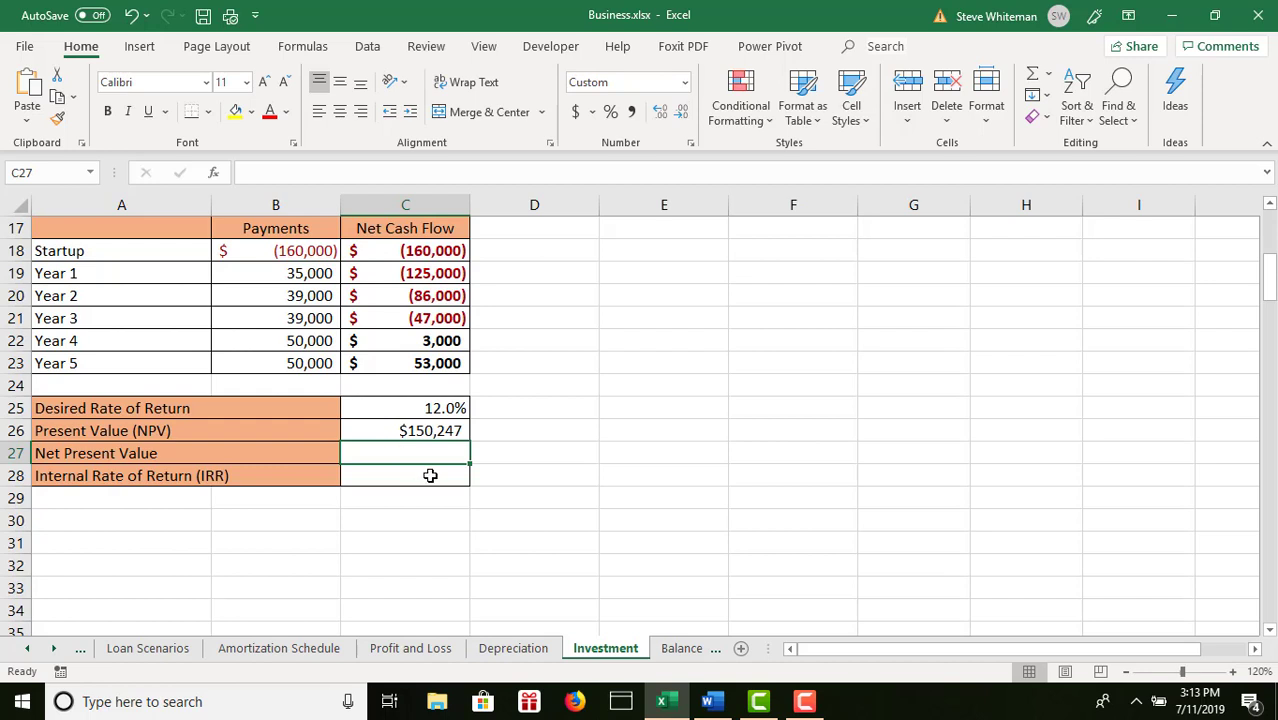
# - Enter =B18+C26 in C27 for a net present value of (9,753)
pyautogui.write('=')
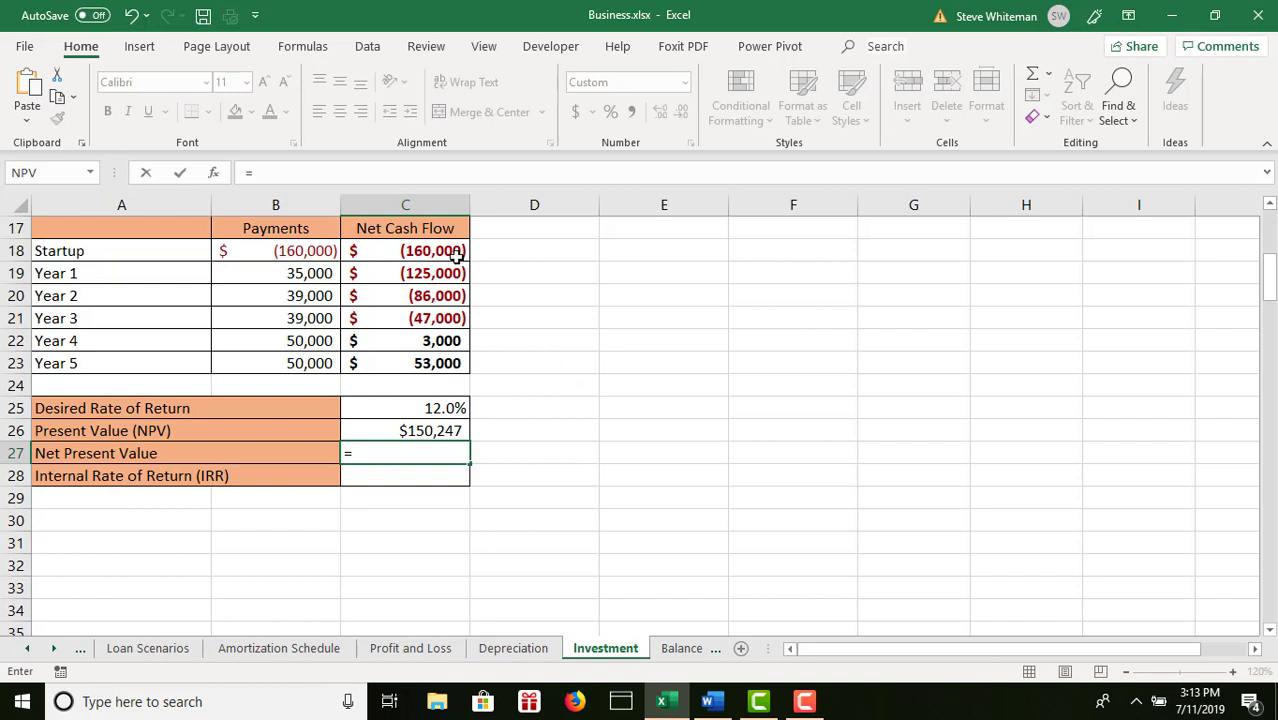
pyautogui.click(308, 253)
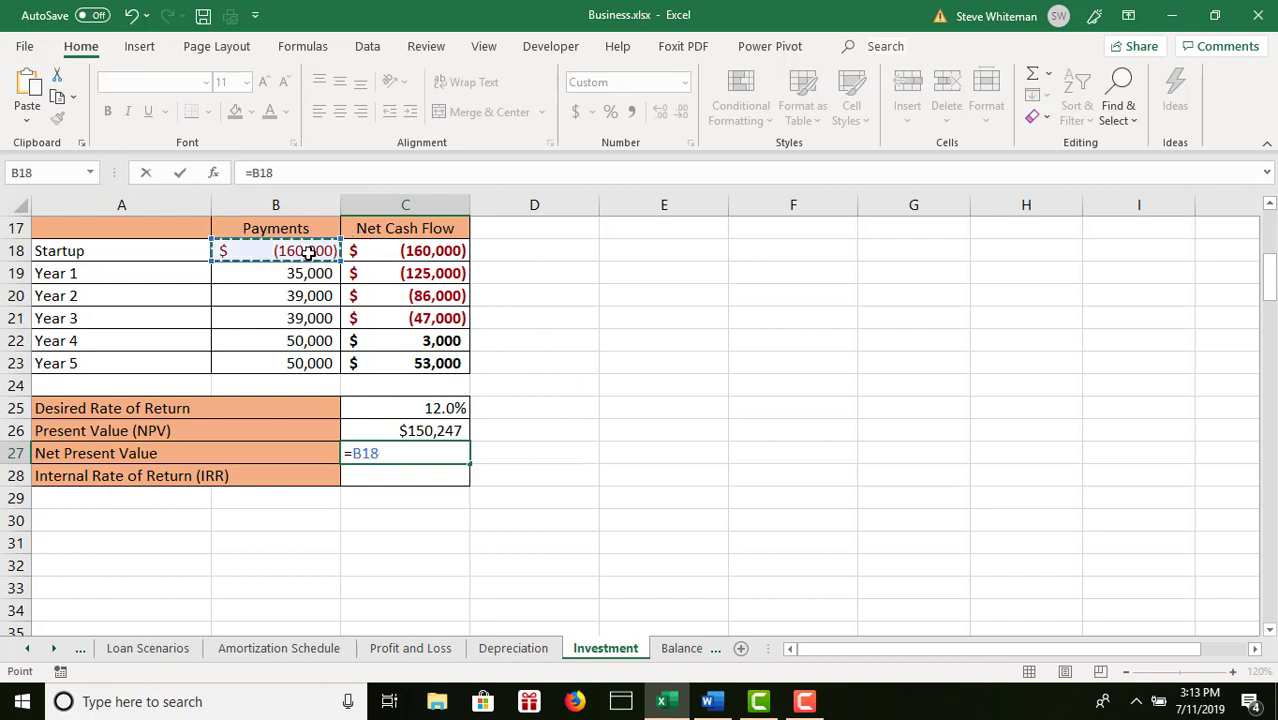
pyautogui.write('+')
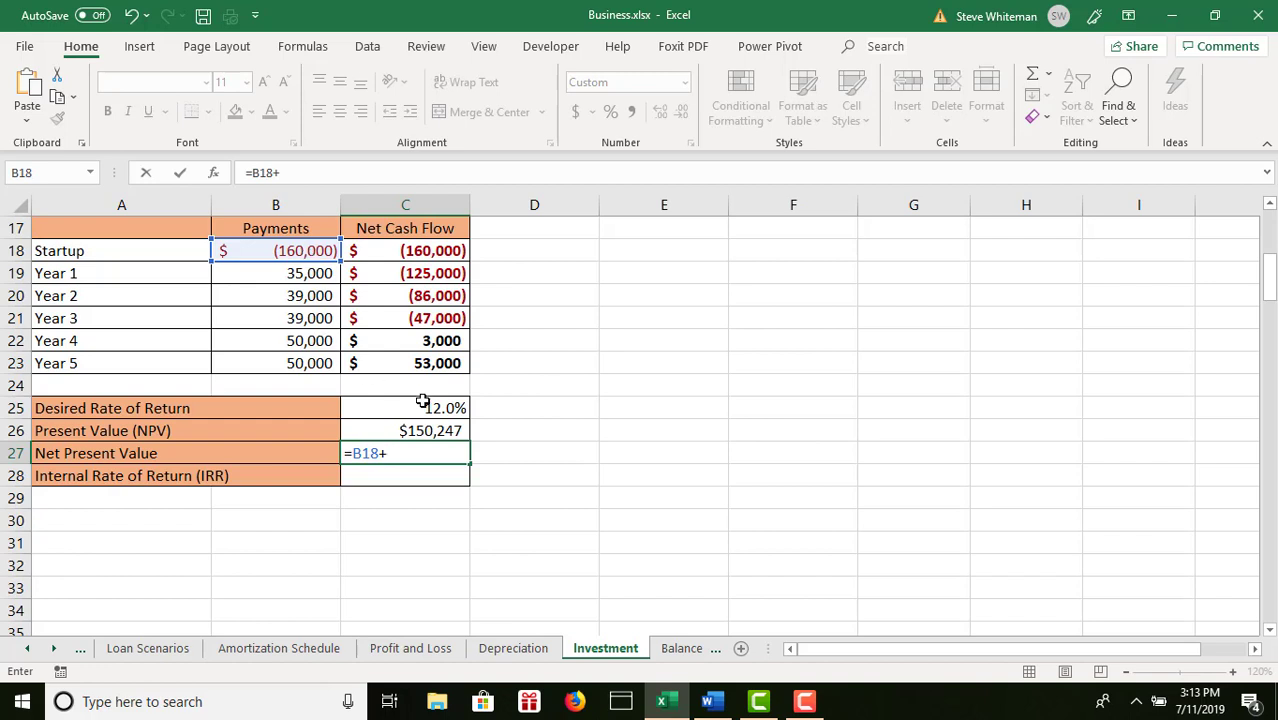
pyautogui.click(420, 430)
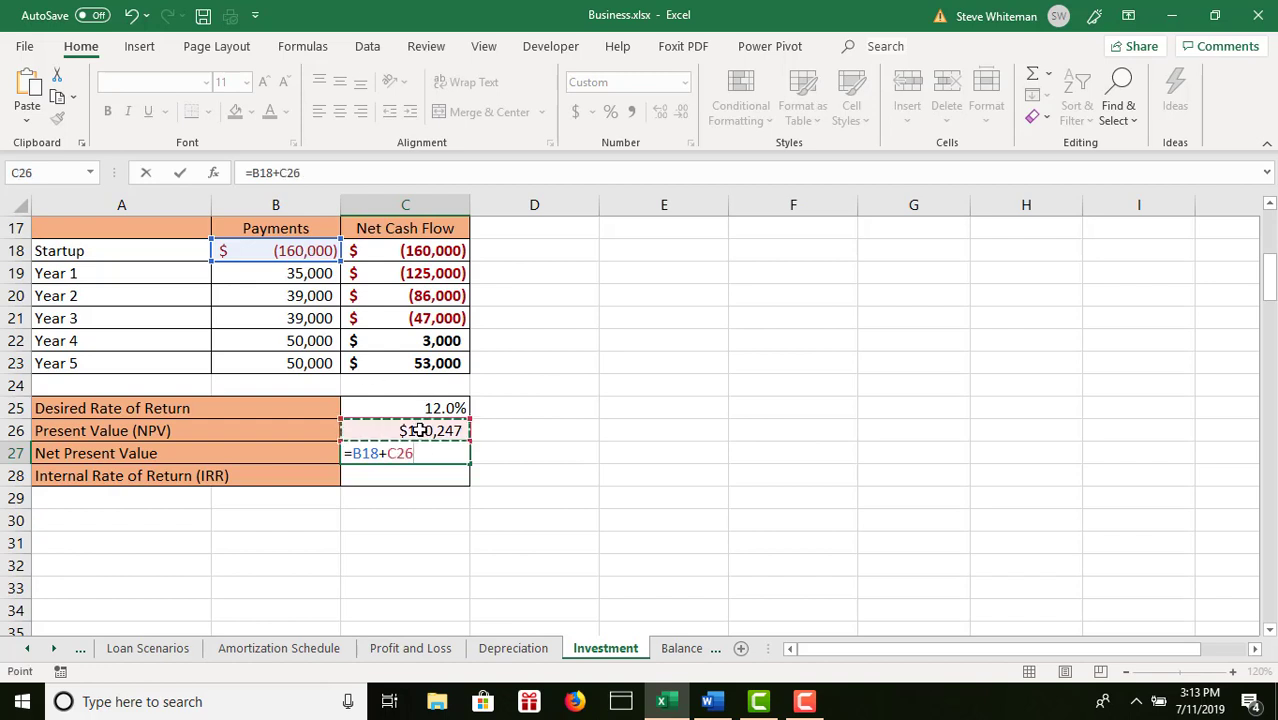
pyautogui.press('Return')
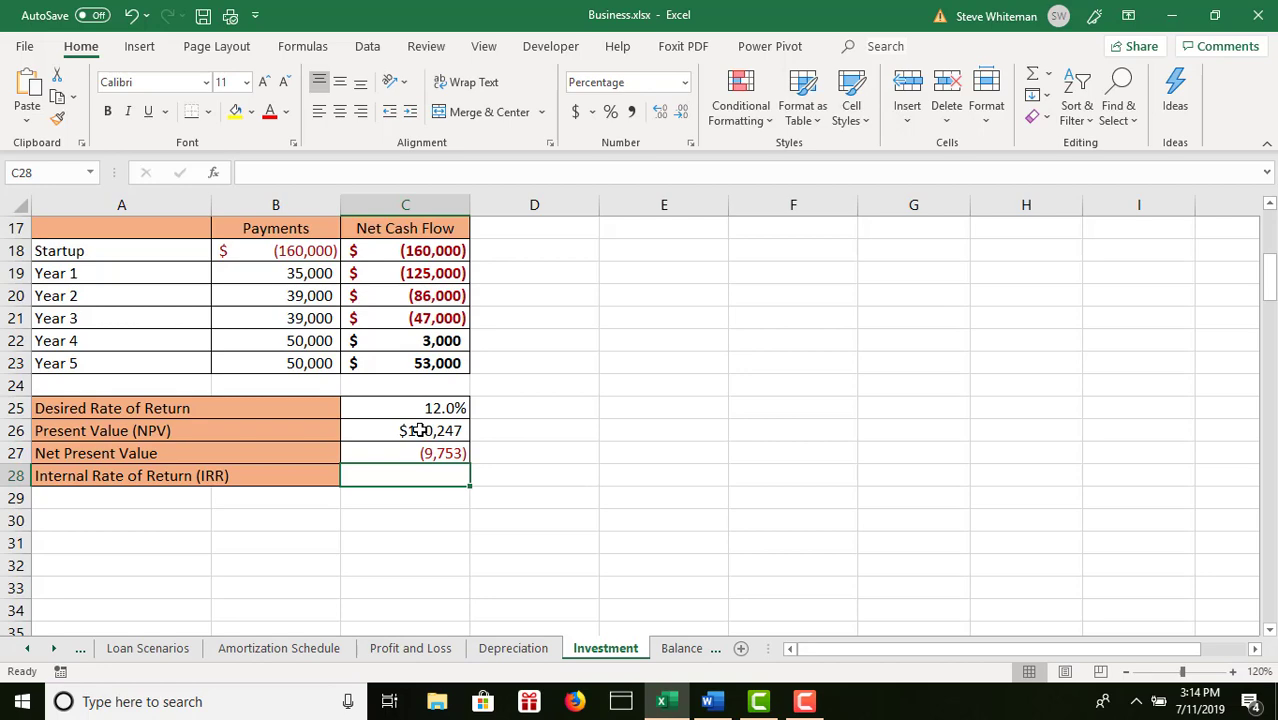
# - Insert =IRR(B18:B23) into C28, returning a 9.67% internal rate of return
pyautogui.click(214, 173)
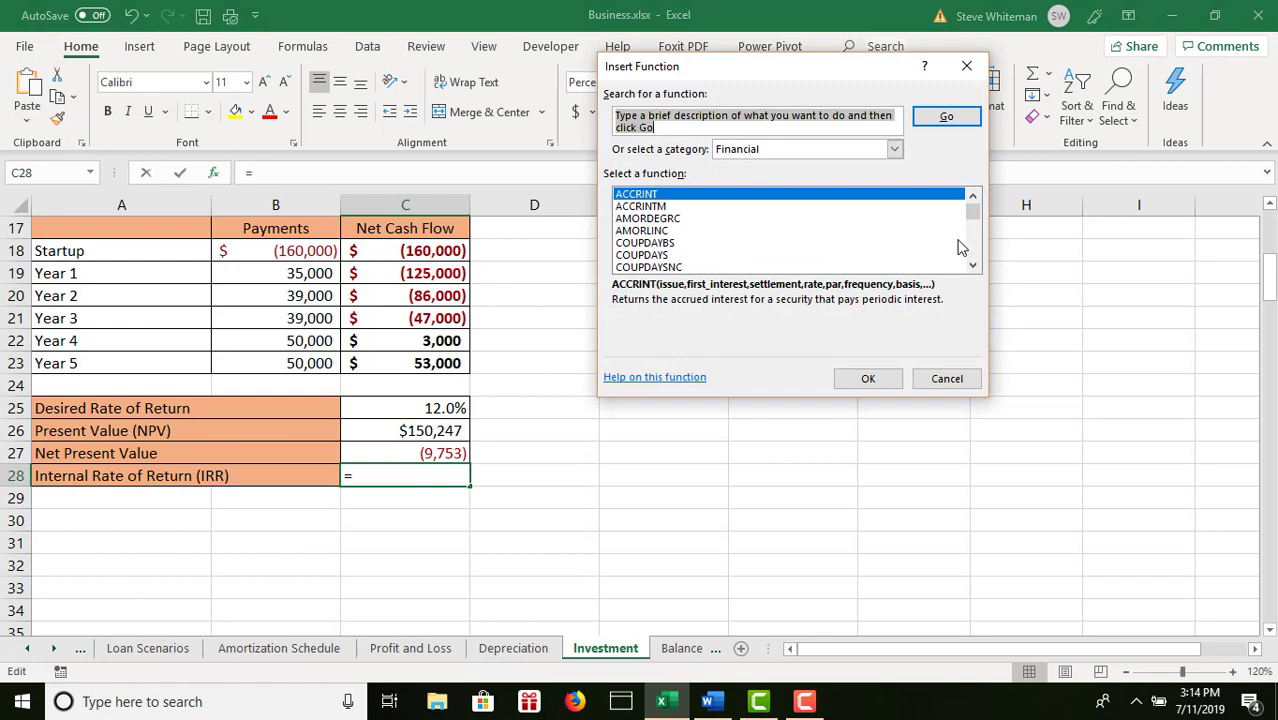
pyautogui.click(974, 252)
pyautogui.click(974, 252)
pyautogui.click(974, 252)
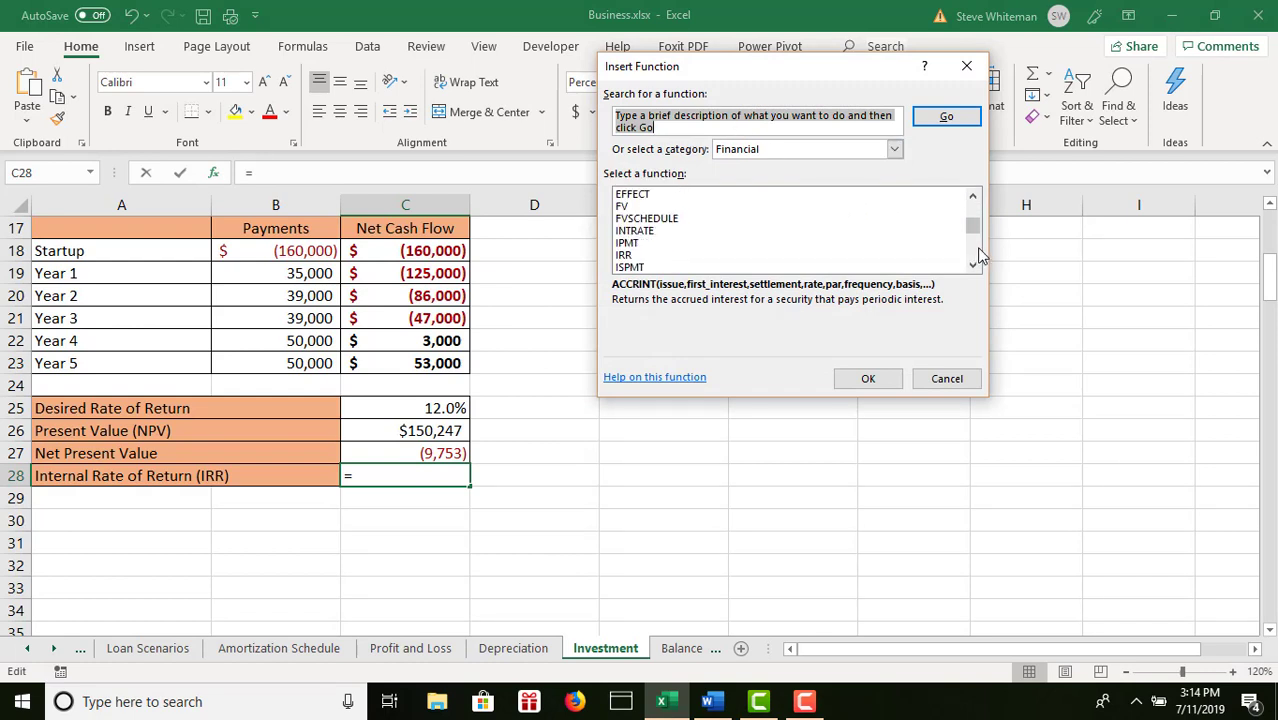
pyautogui.click(638, 256)
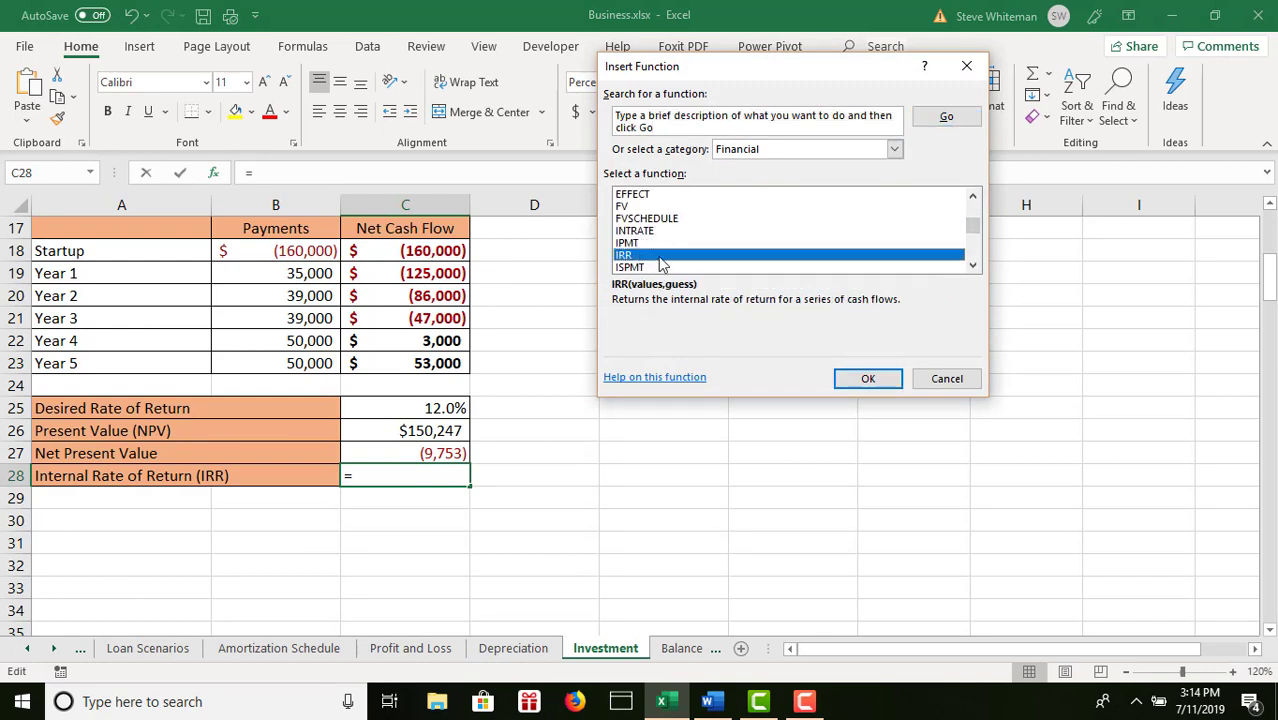
pyautogui.click(868, 380)
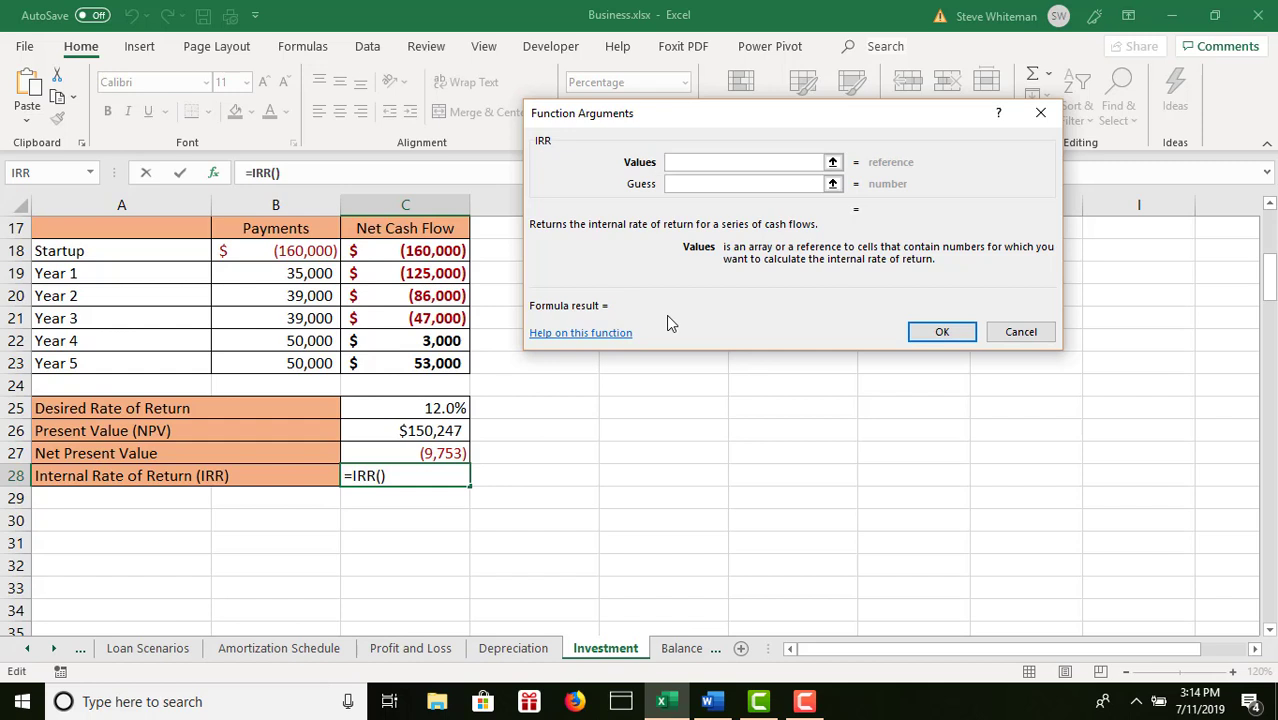
pyautogui.click(305, 251)
pyautogui.moveTo(305, 251); pyautogui.dragTo(314, 362)
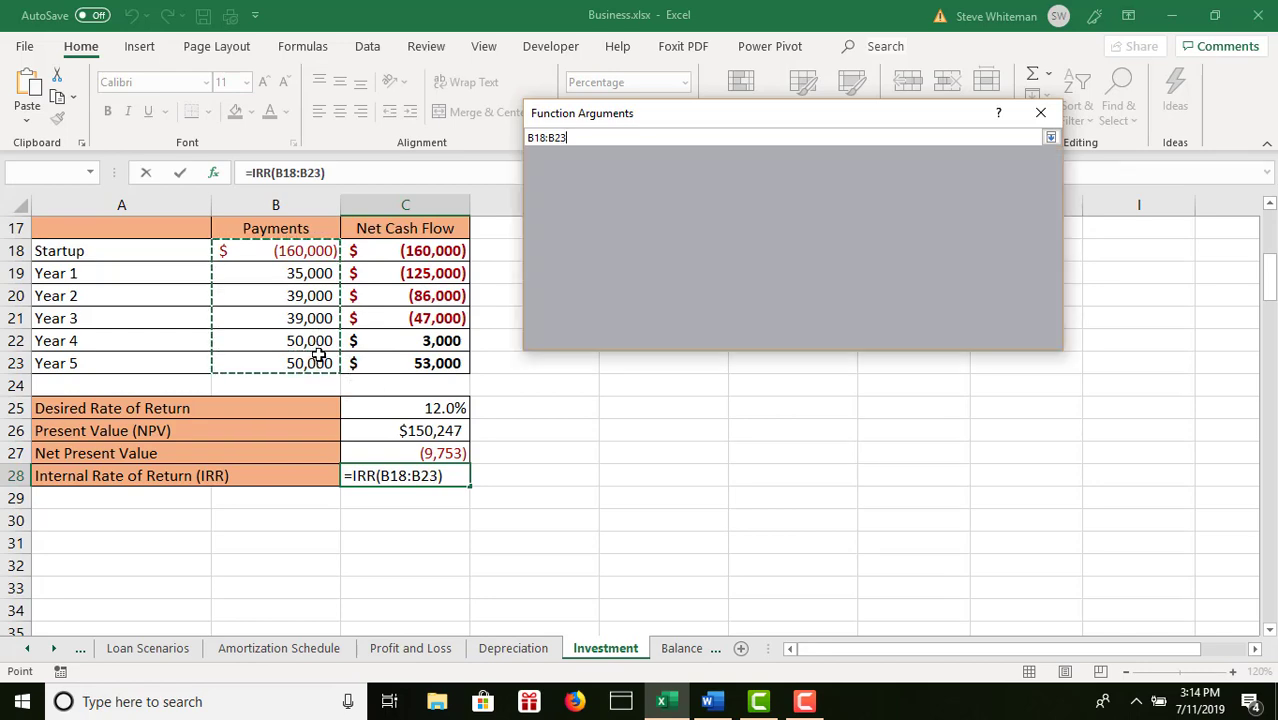
pyautogui.click(965, 336)
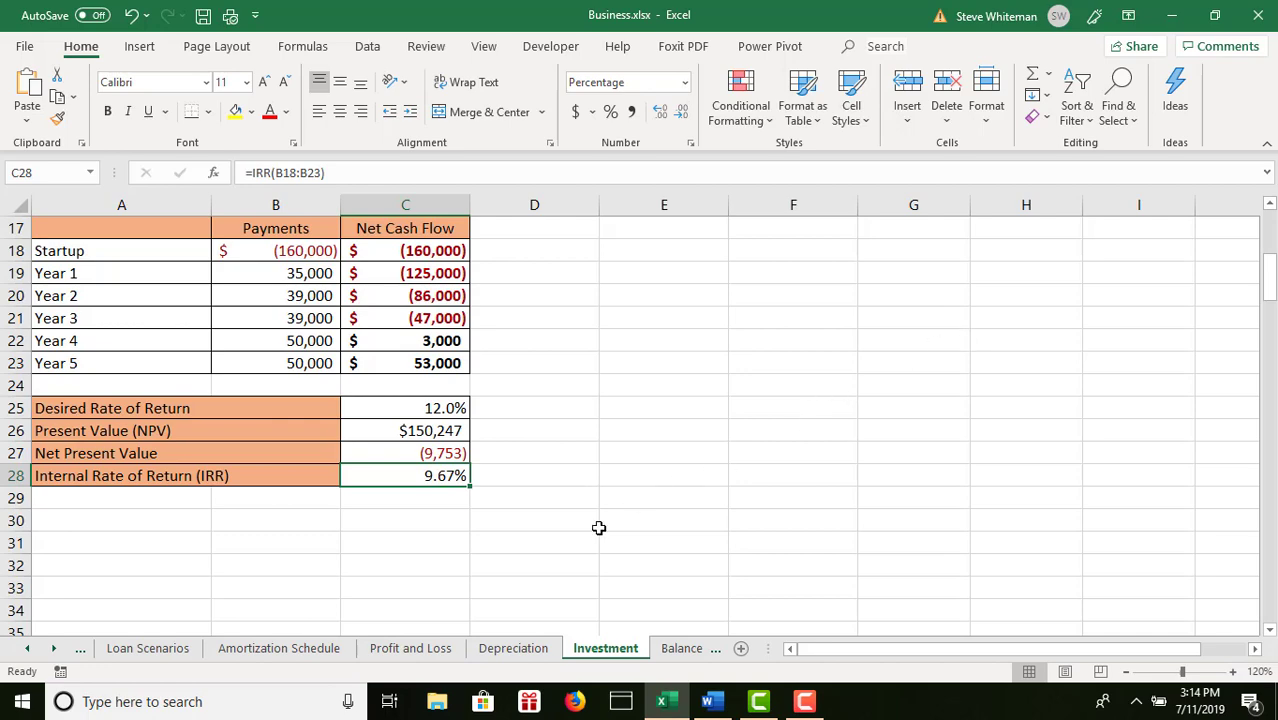
# - Switch to the Profit and Loss sheet
pyautogui.click(418, 651)
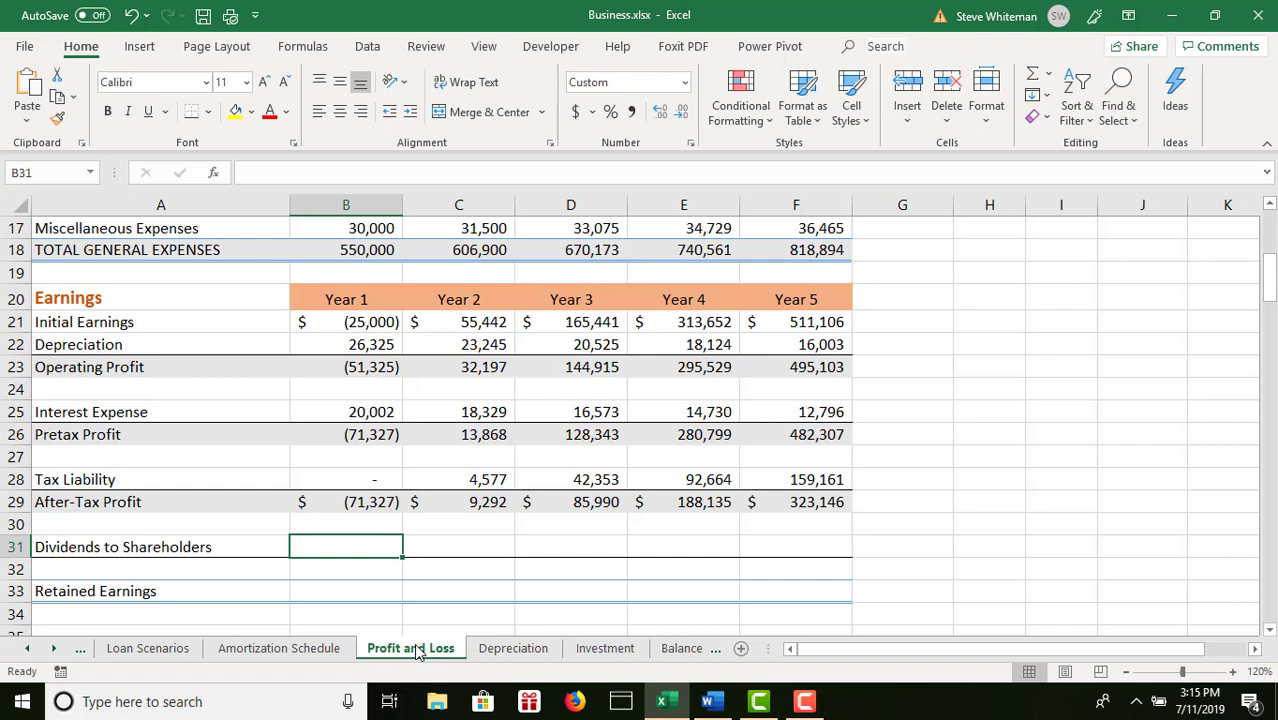
# - Link B31 to Investment!B13 and fill the dividends formula across to F31 for Years 1–5
pyautogui.write('=')
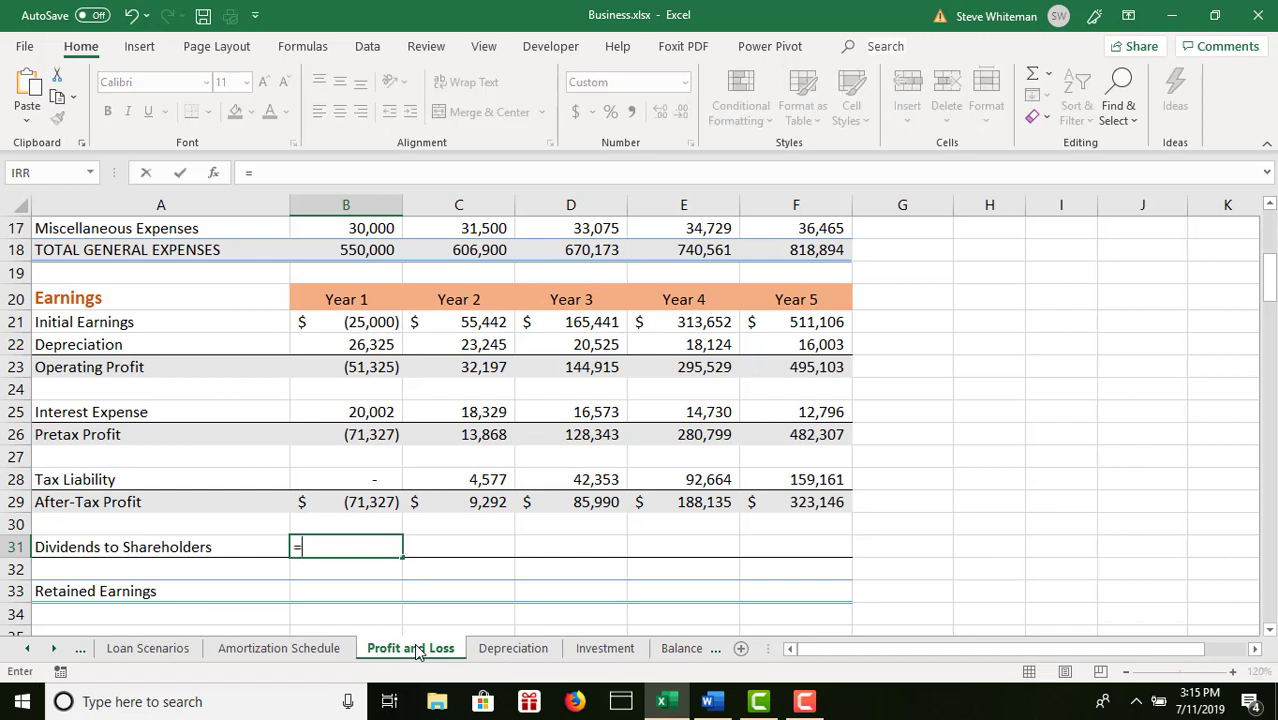
pyautogui.click(606, 649)
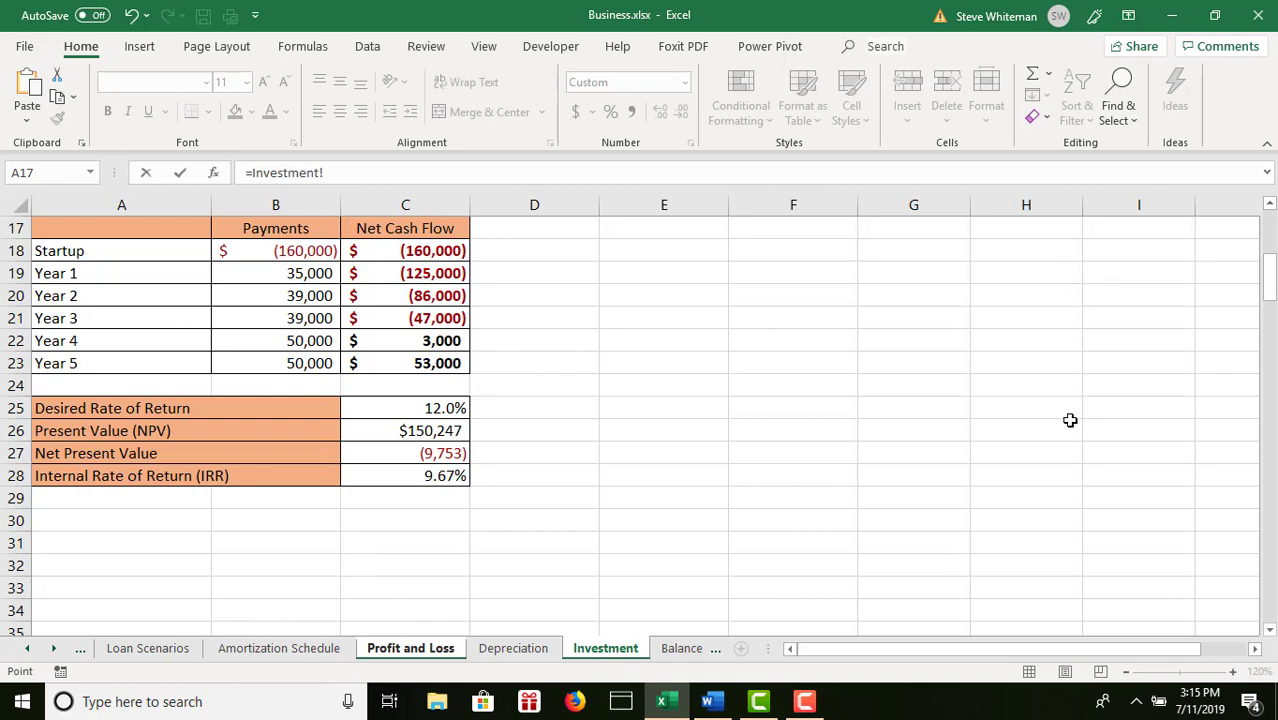
pyautogui.click(1268, 240)
pyautogui.click(1268, 240)
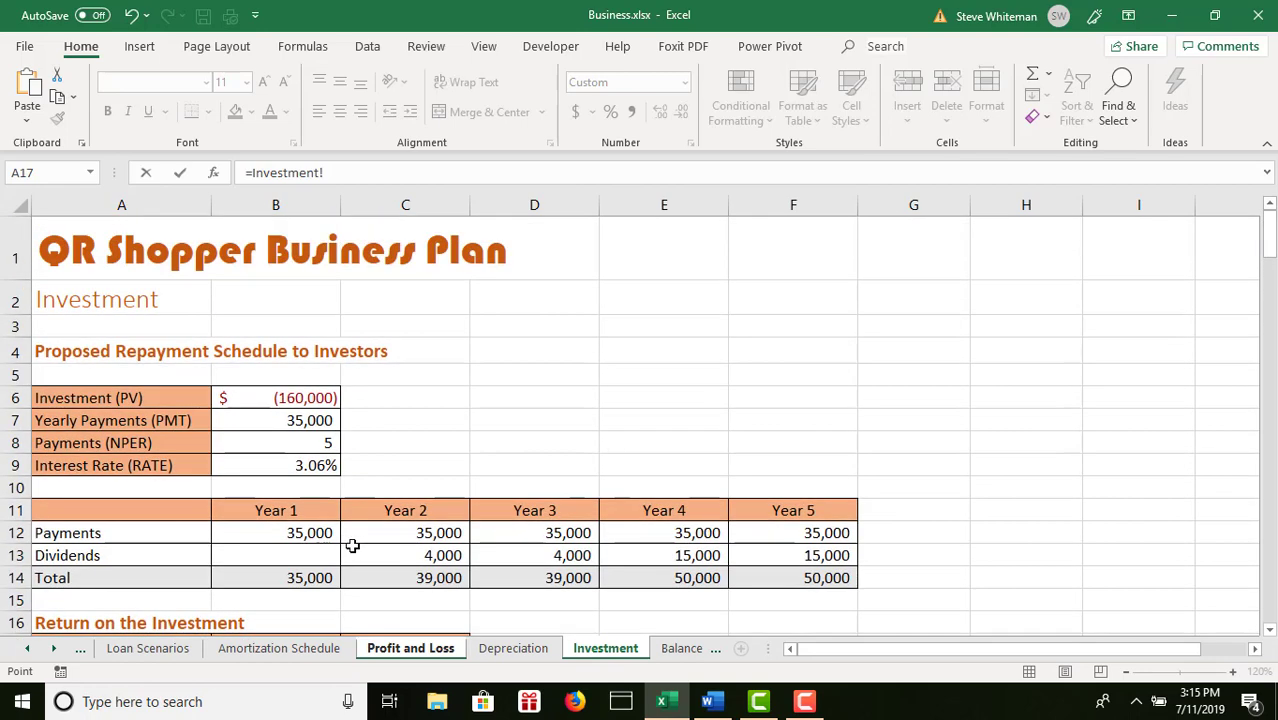
pyautogui.click(296, 554)
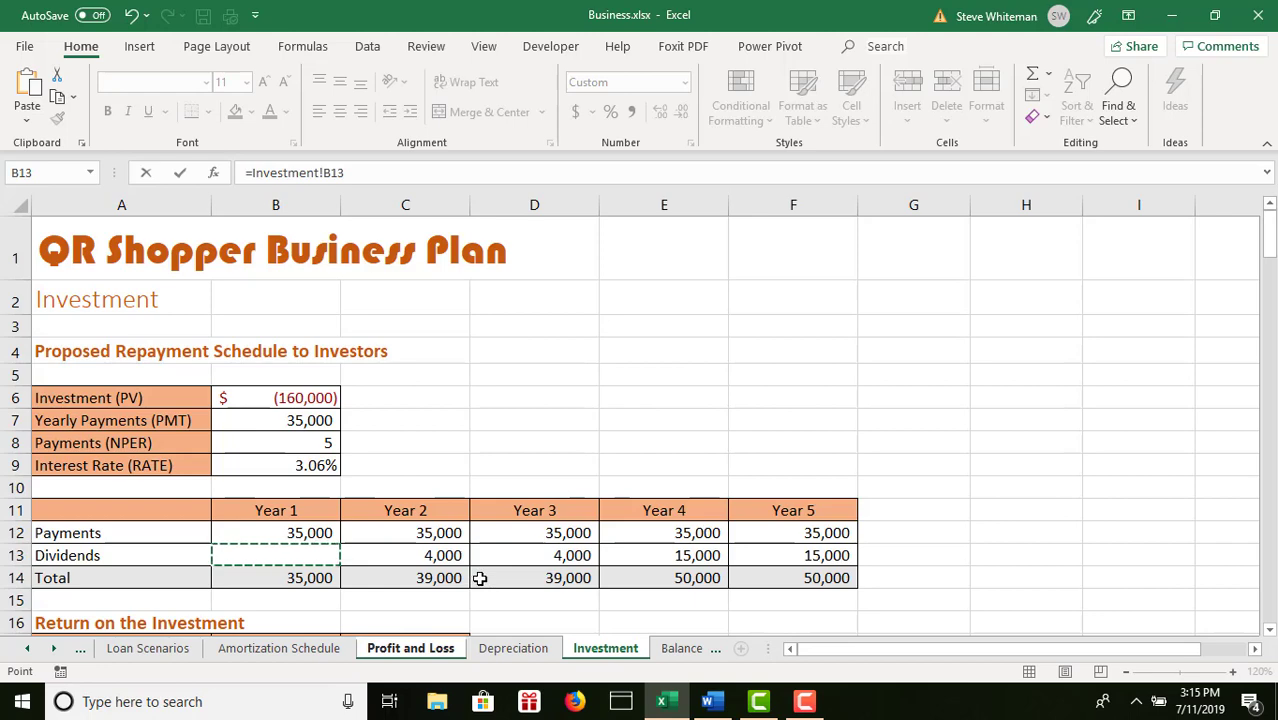
pyautogui.press('Return')
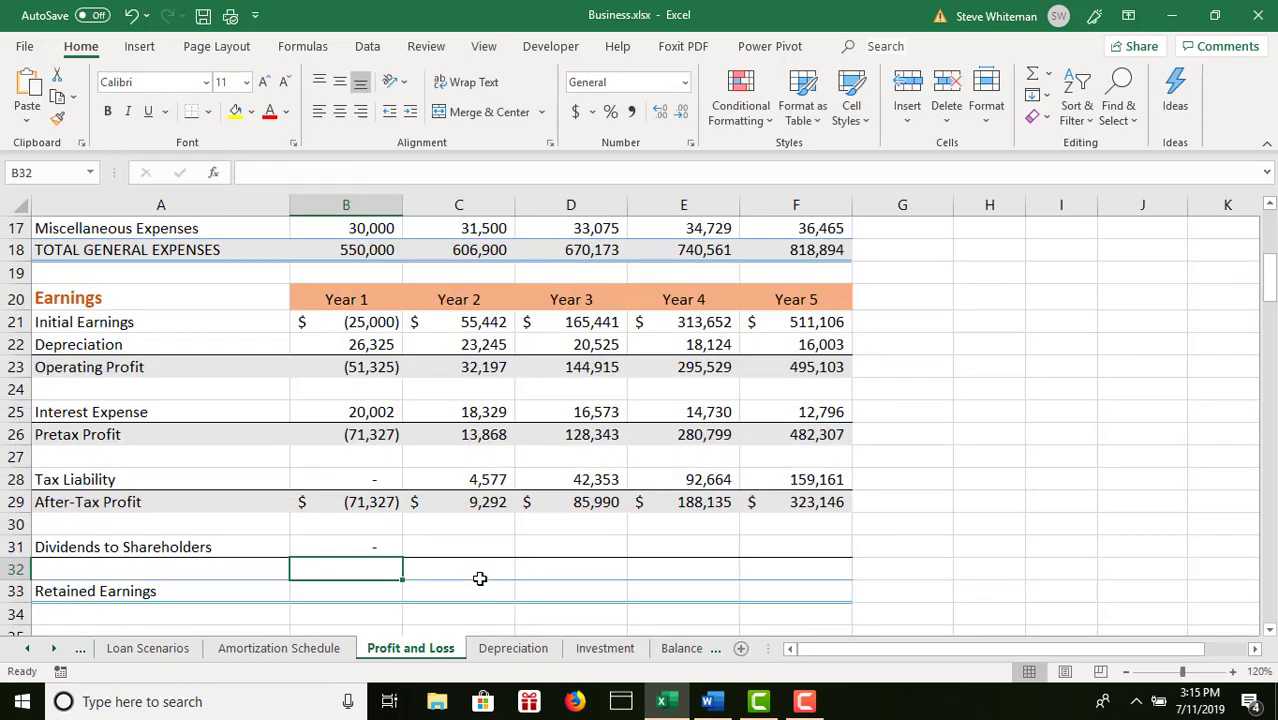
pyautogui.click(344, 549)
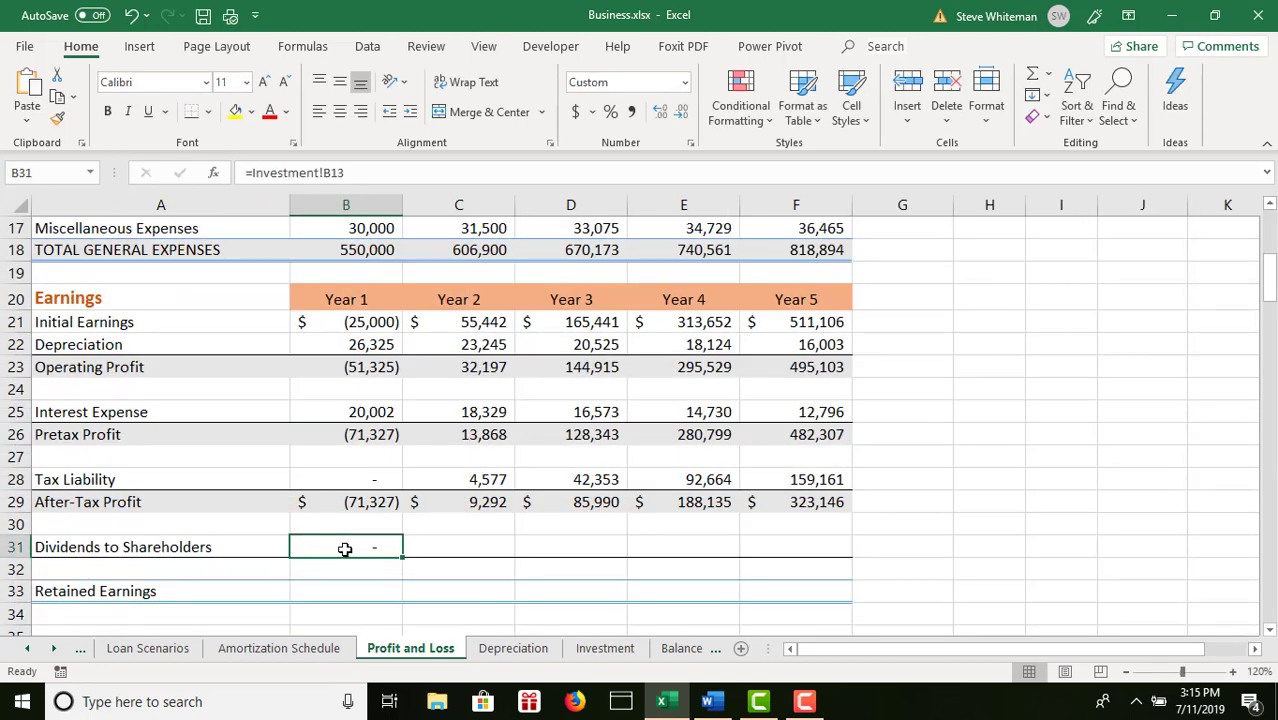
pyautogui.moveTo(403, 557); pyautogui.dragTo(871, 544)
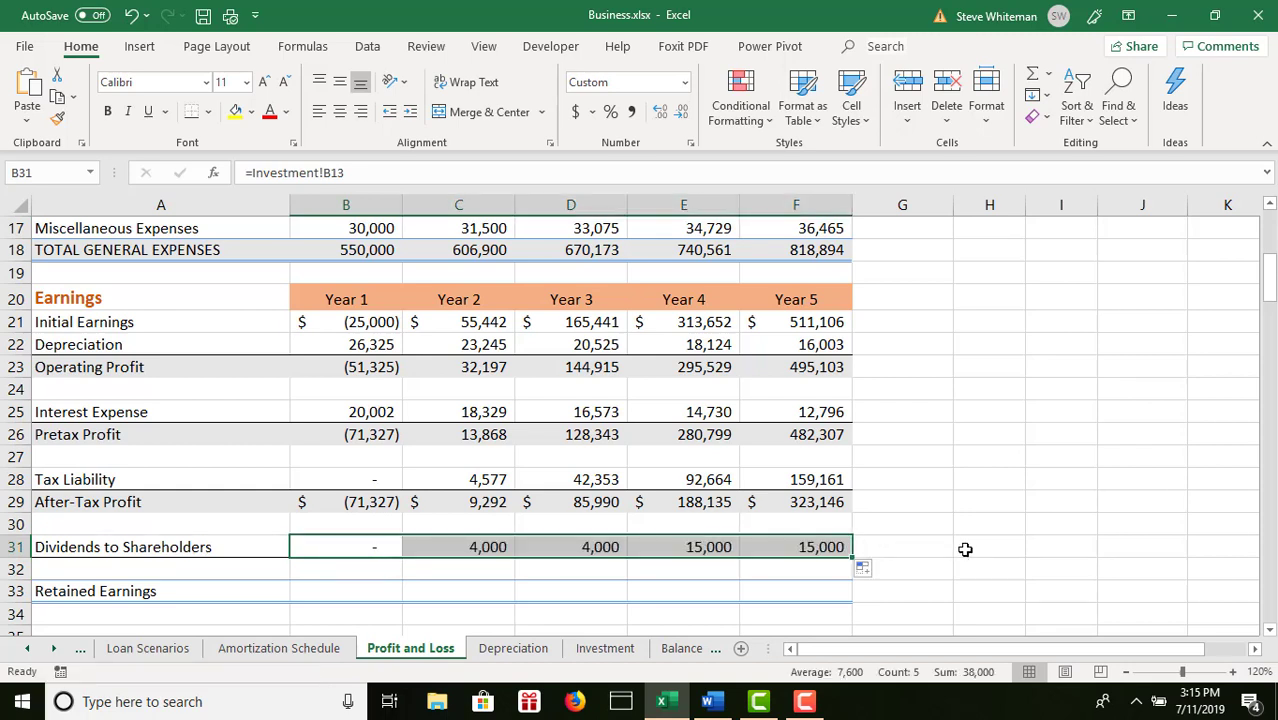
pyautogui.click(320, 589)
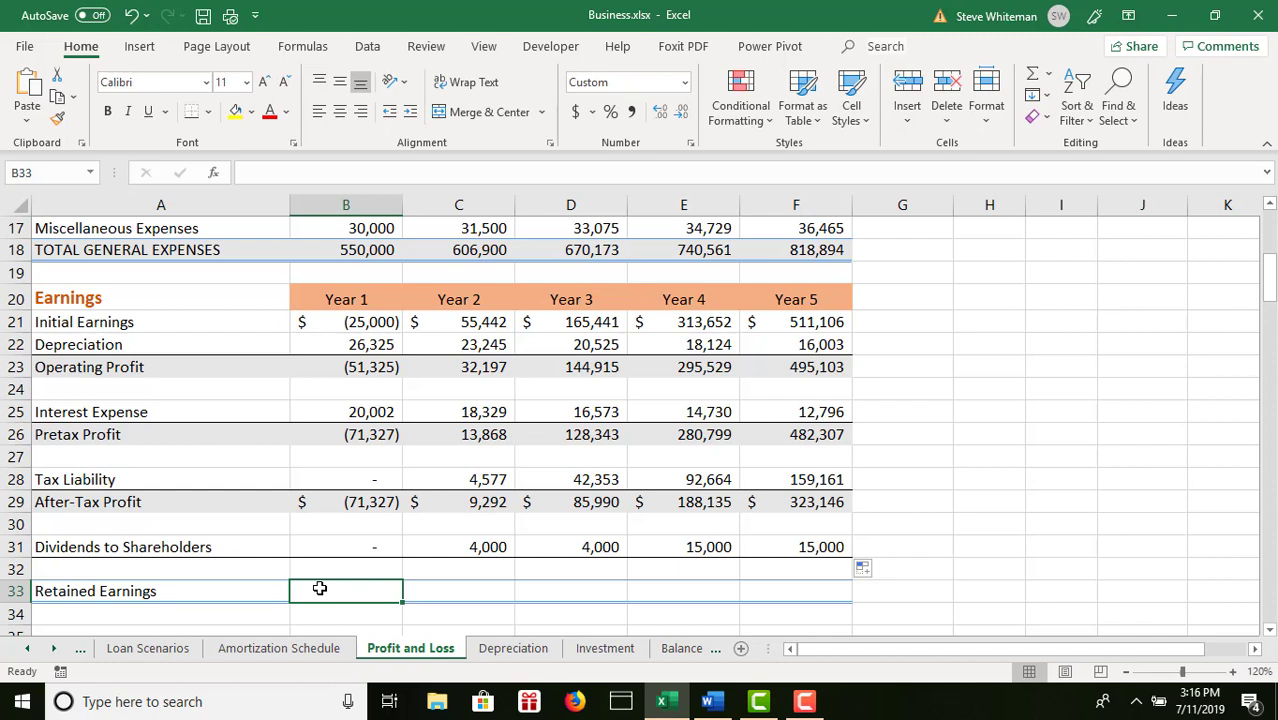
# - Enter =B29-B31 in B33 and fill the retained earnings formula across to F33
pyautogui.write('=')
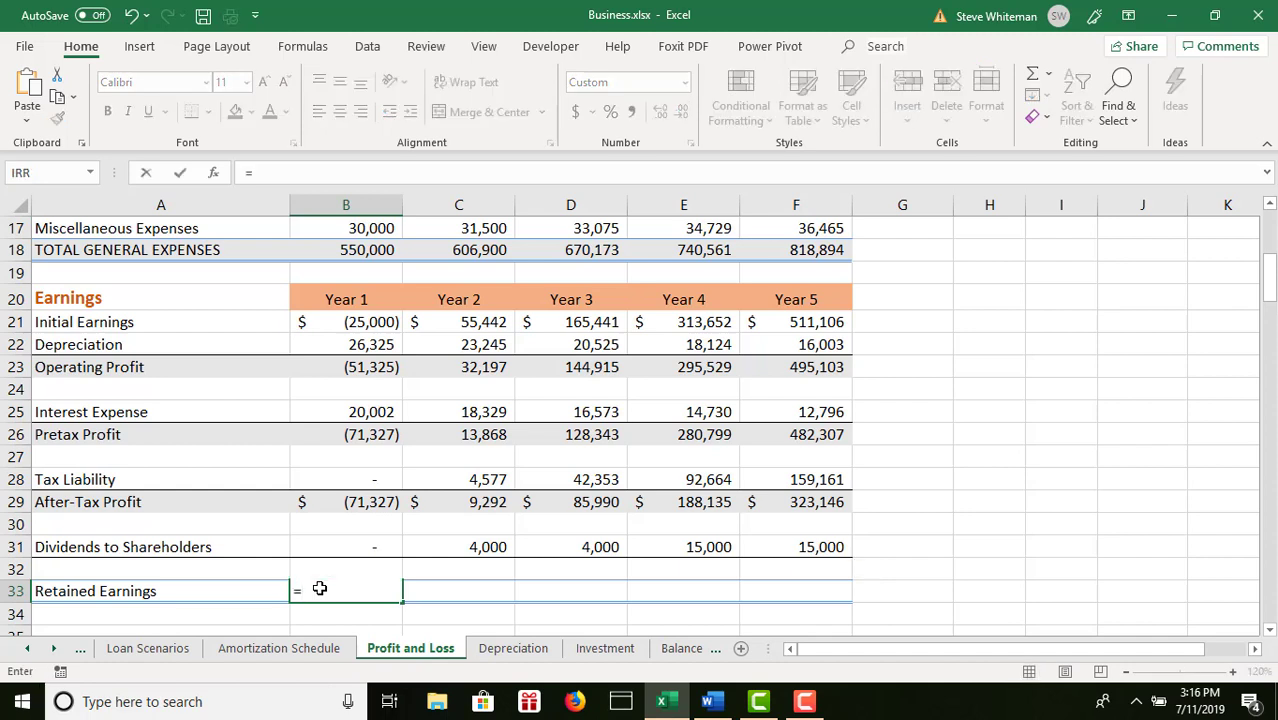
pyautogui.click(307, 503)
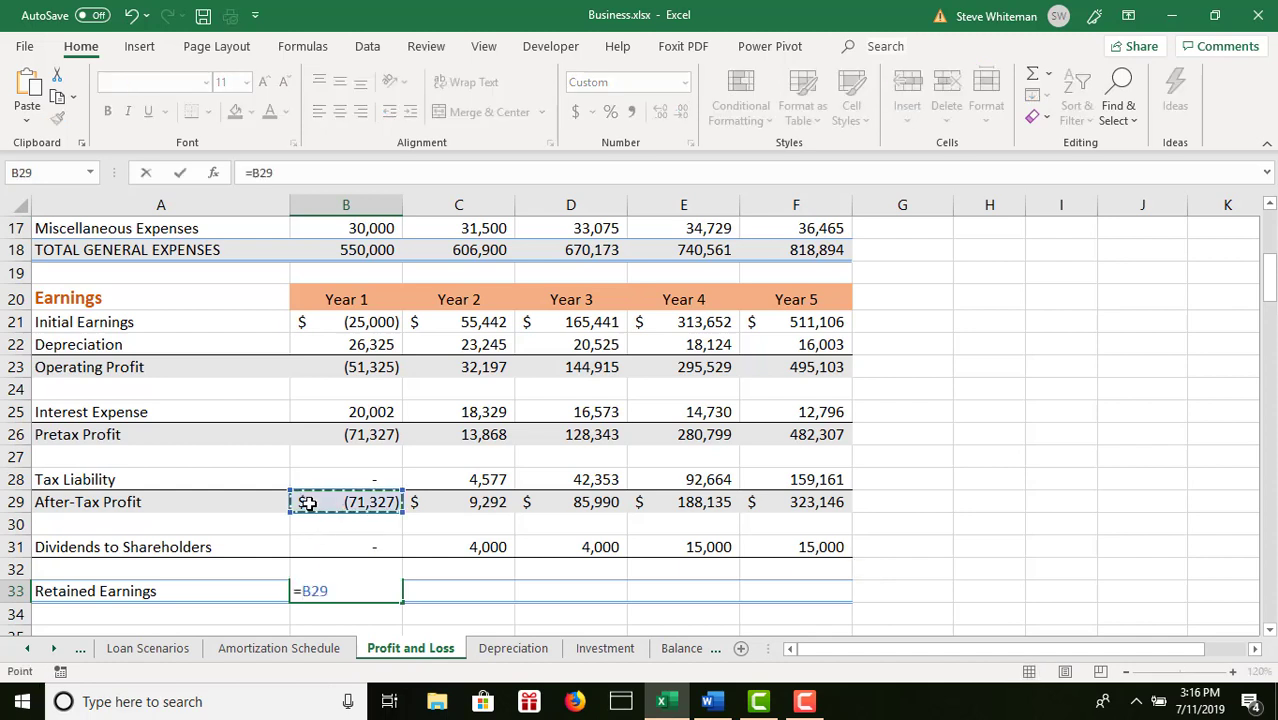
pyautogui.write('-')
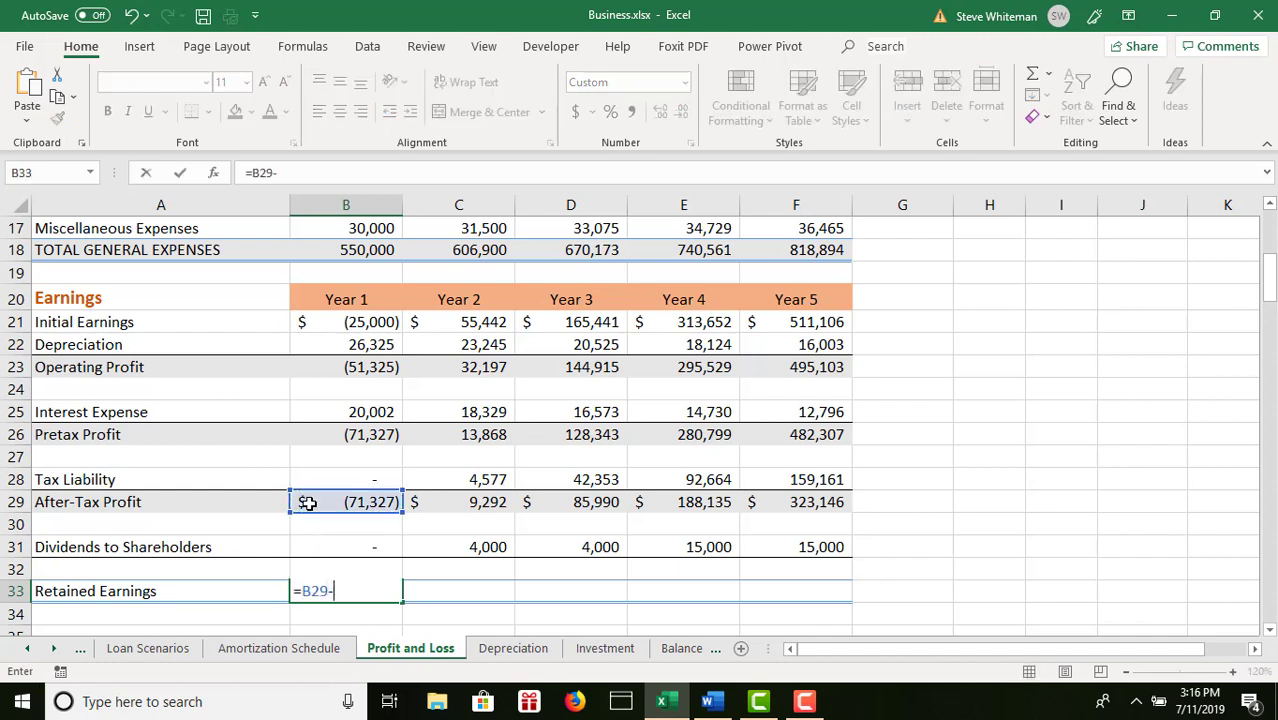
pyautogui.click(338, 545)
pyautogui.press('Return')
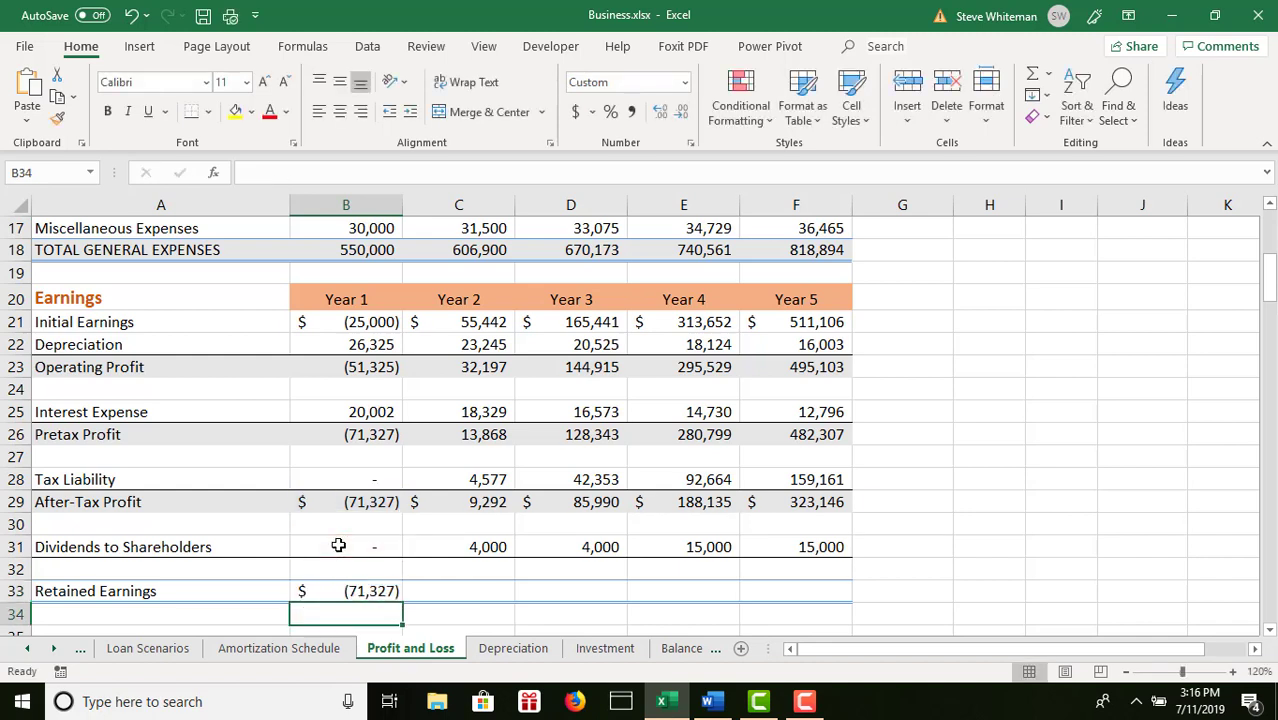
pyautogui.click(389, 591)
pyautogui.moveTo(401, 601); pyautogui.dragTo(863, 589)
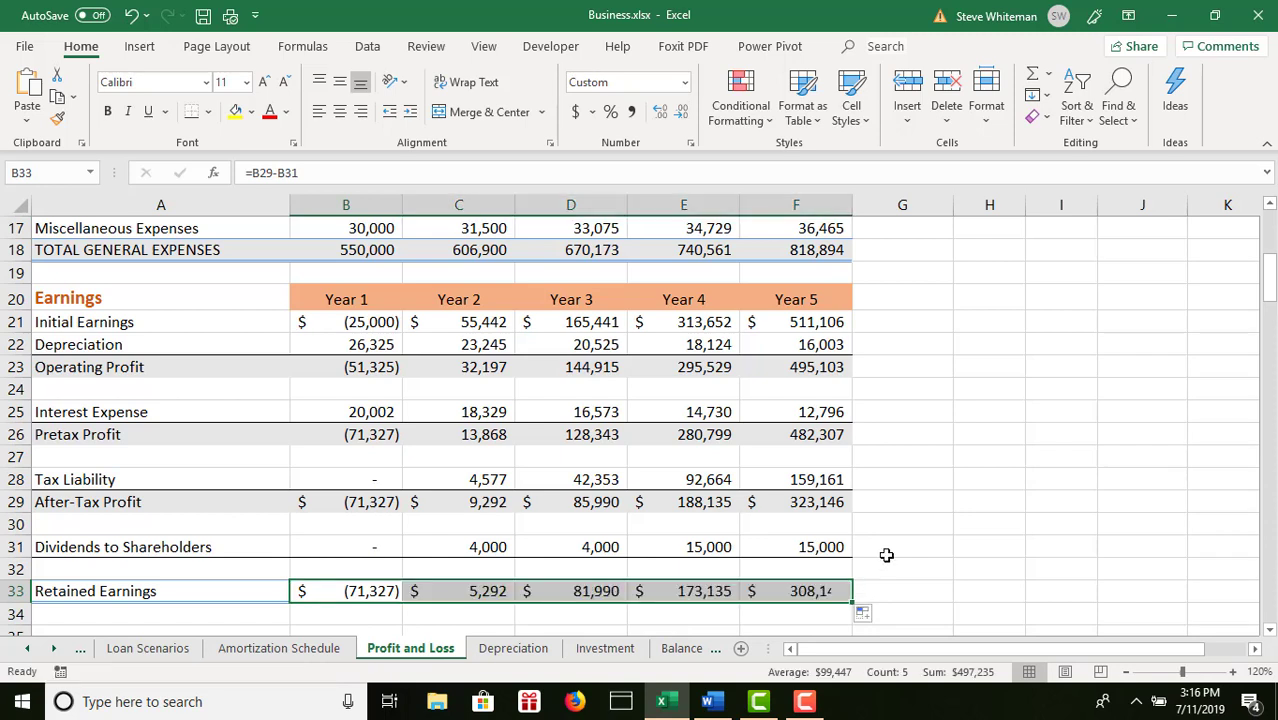
pyautogui.click(920, 476)
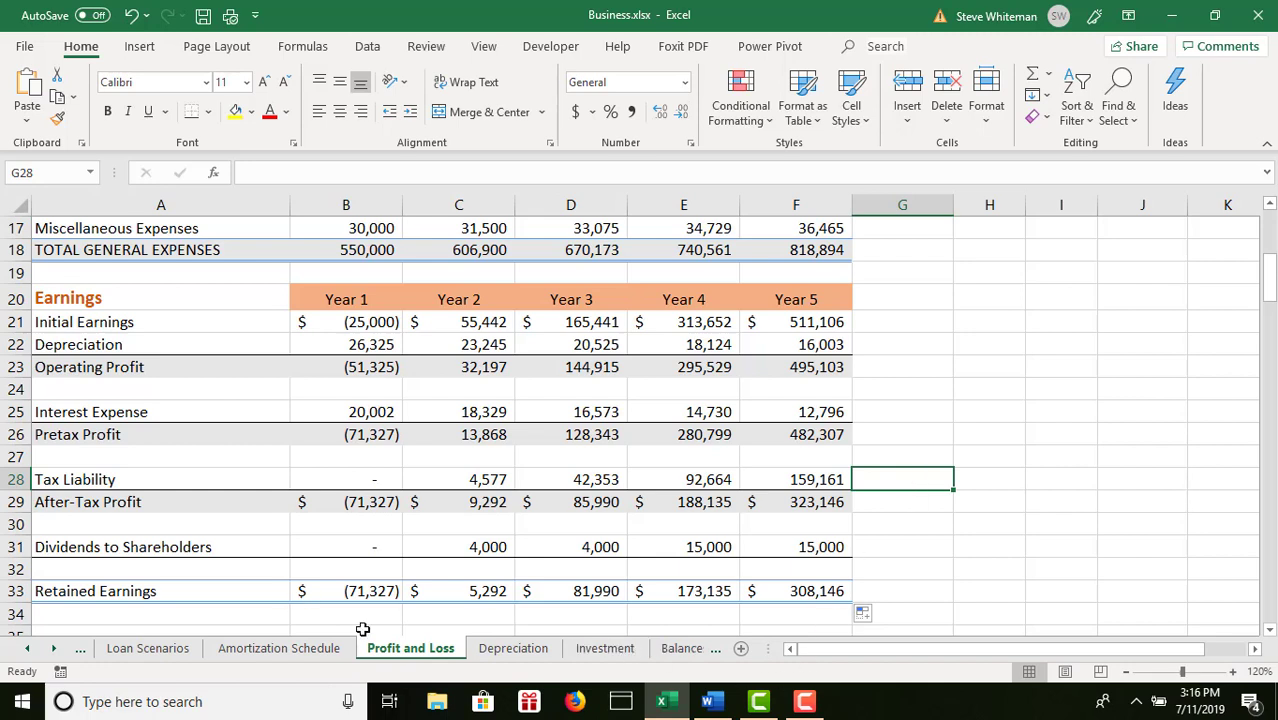
# - On the Balance sheet, select Year 5 TOTAL ASSETS cell F18 and show the Formulas ribbon
pyautogui.click(679, 650)
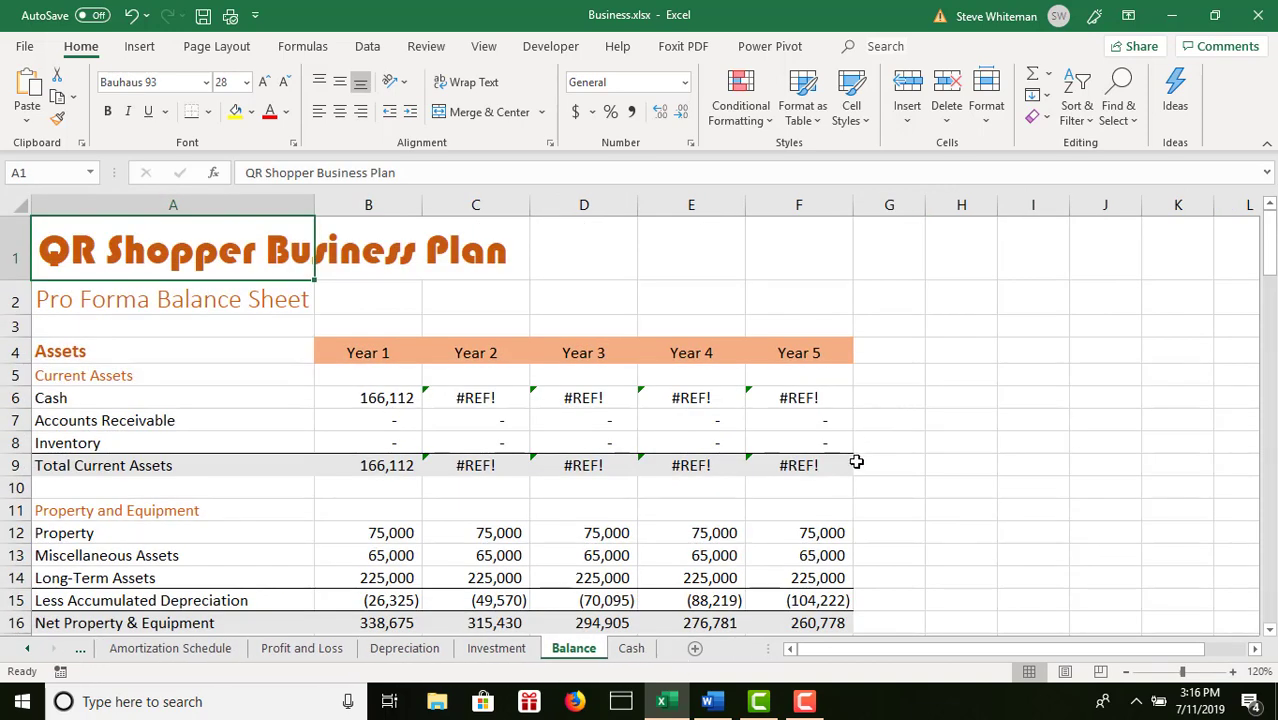
pyautogui.click(1270, 630)
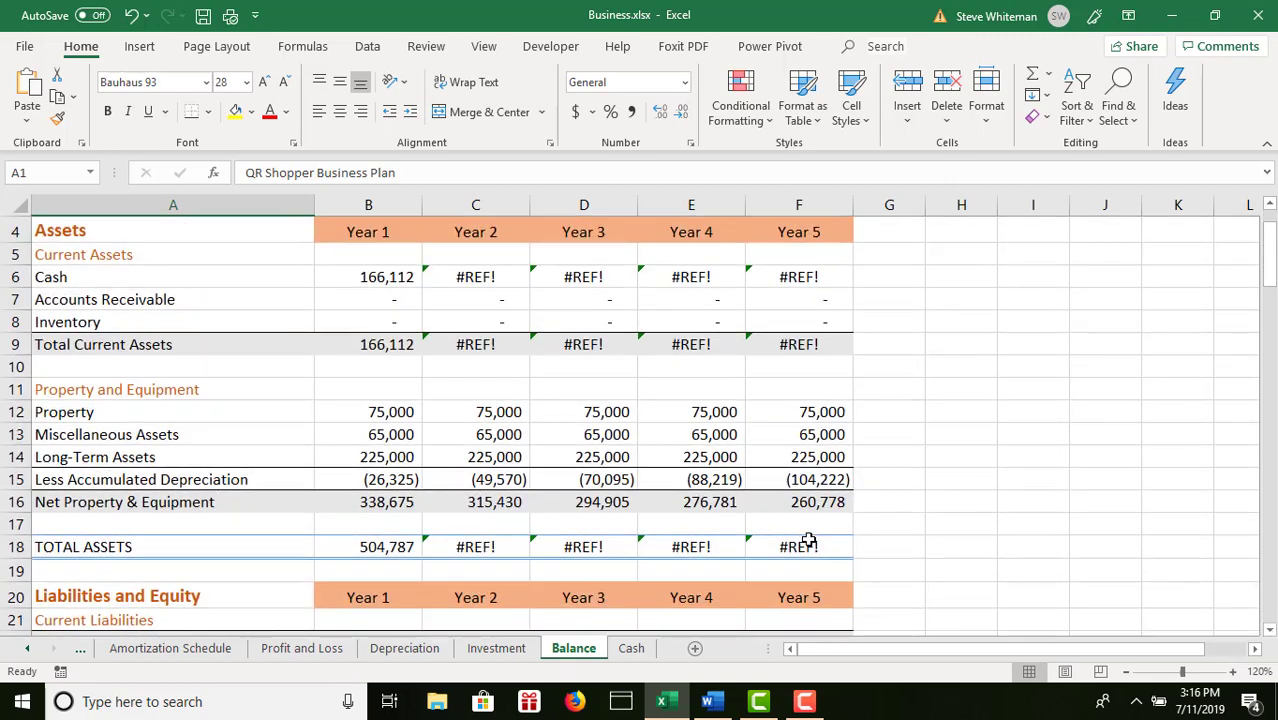
pyautogui.click(810, 545)
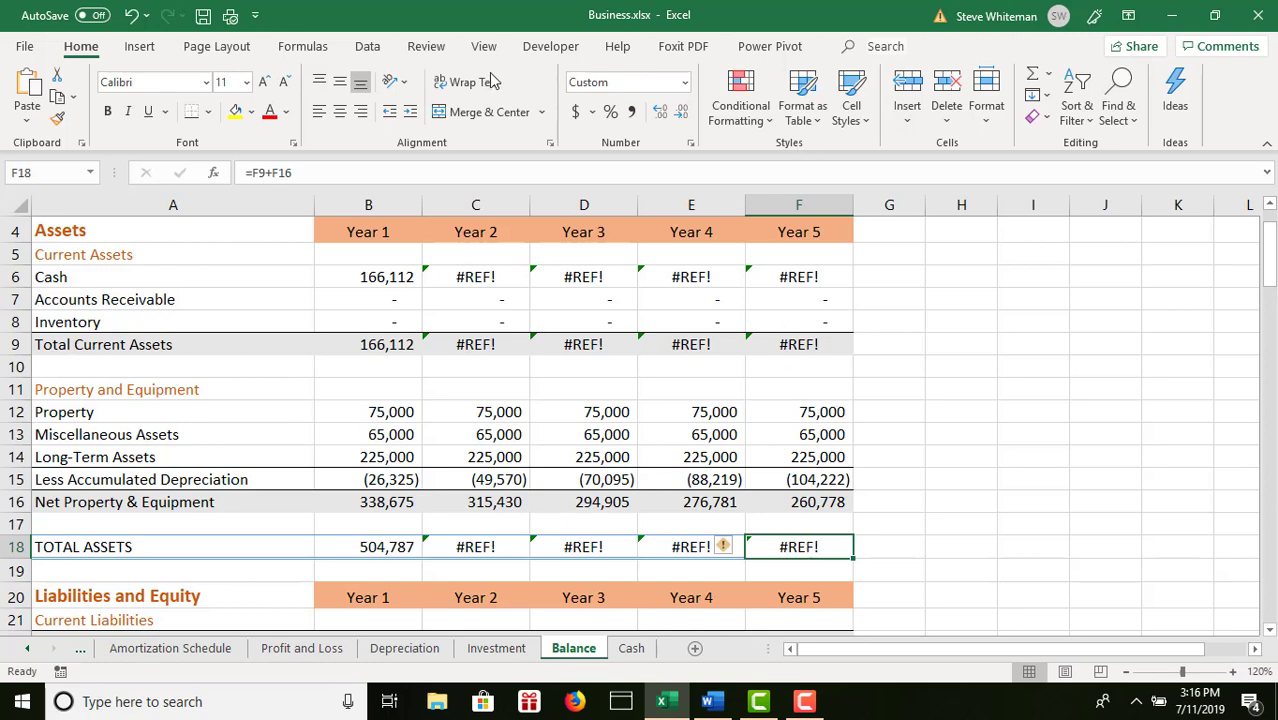
pyautogui.click(289, 47)
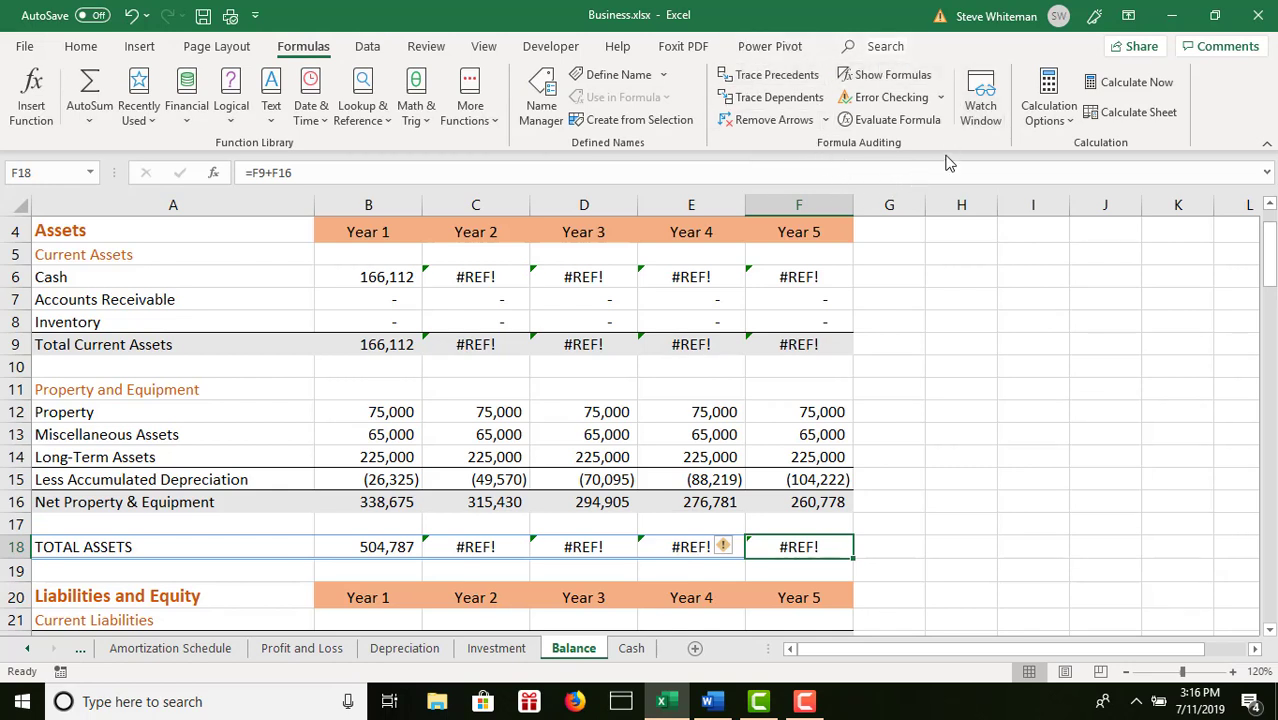
# - Trace F18's #REF! error and follow the tracer arrow to Cash!$F$23
pyautogui.click(941, 98)
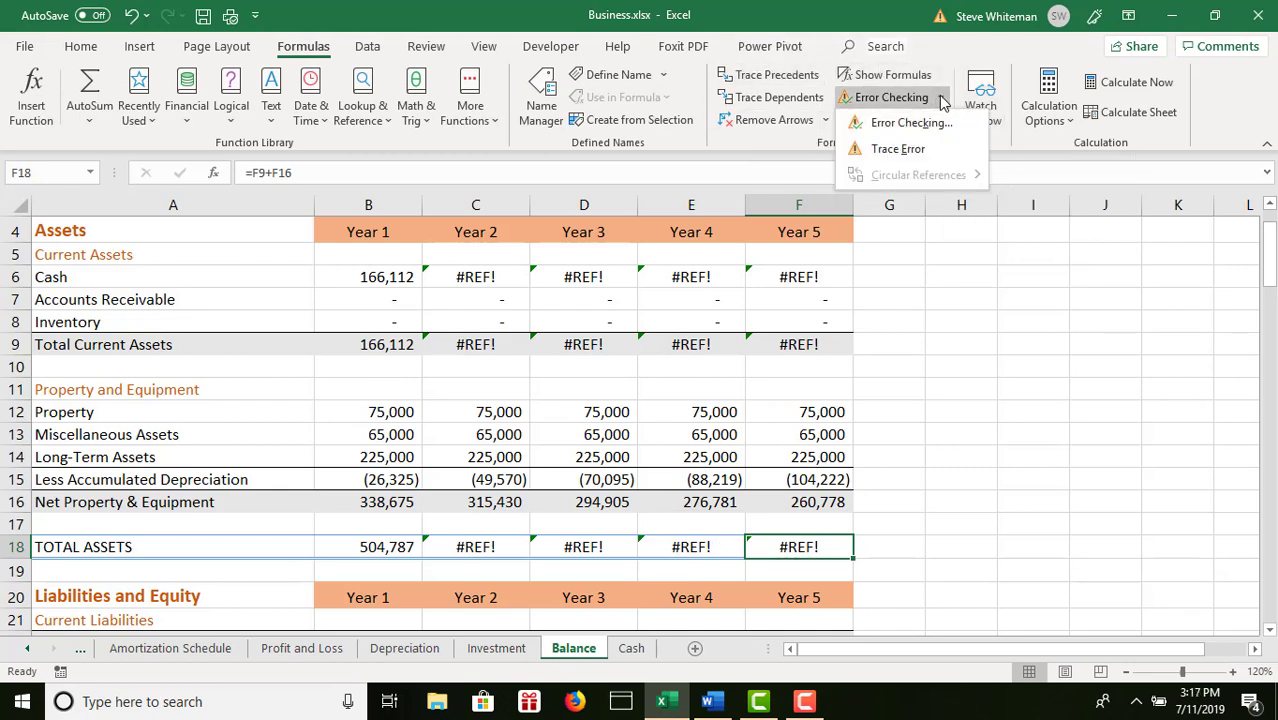
pyautogui.click(917, 151)
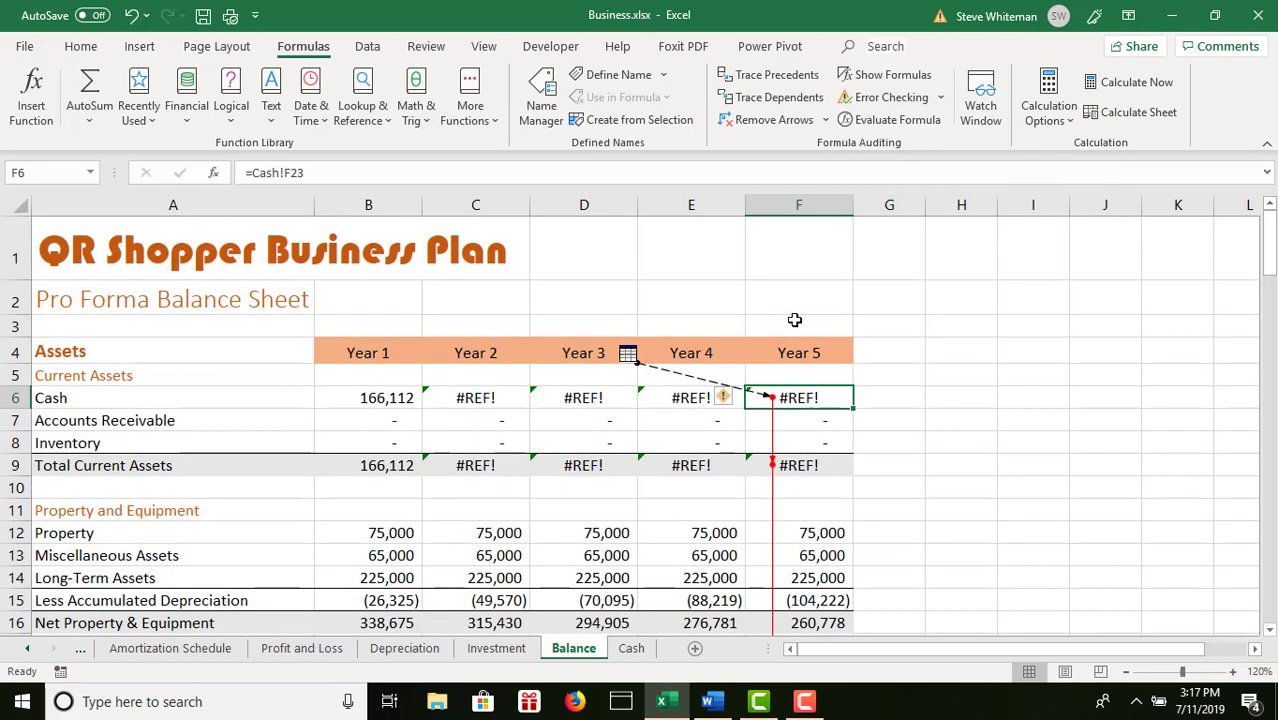
pyautogui.doubleClick(707, 381)
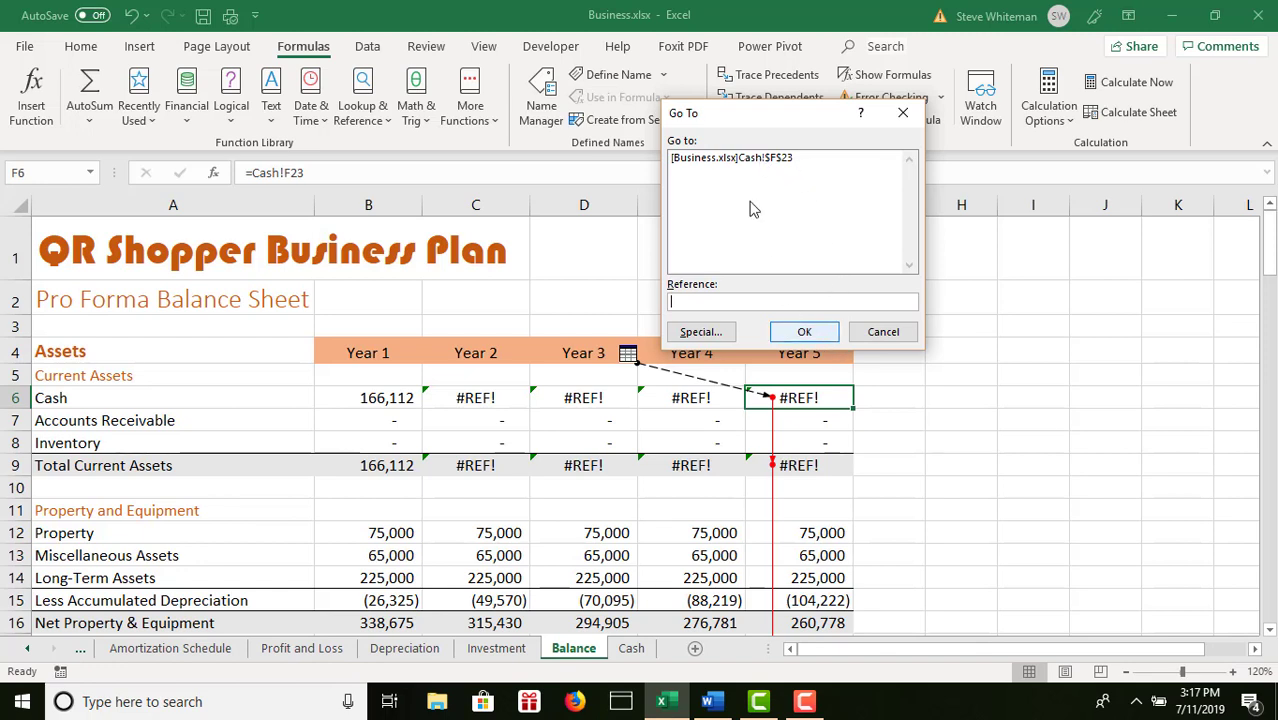
pyautogui.click(742, 163)
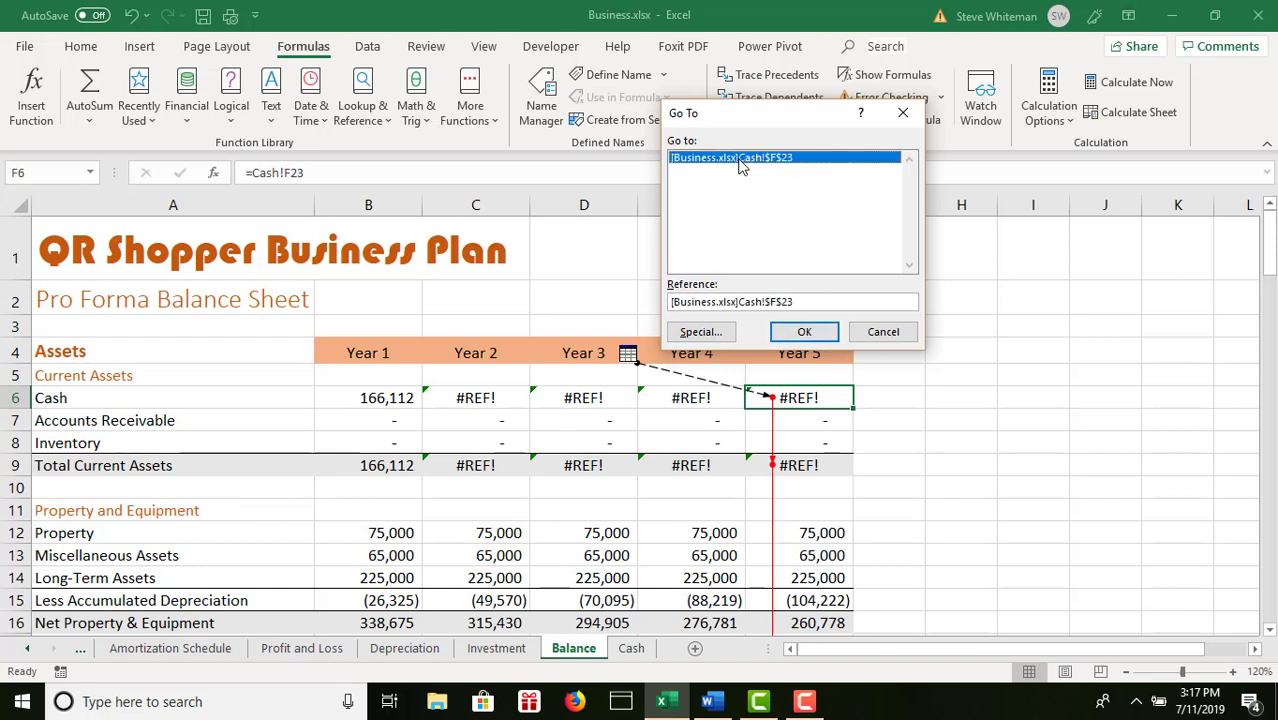
pyautogui.click(831, 335)
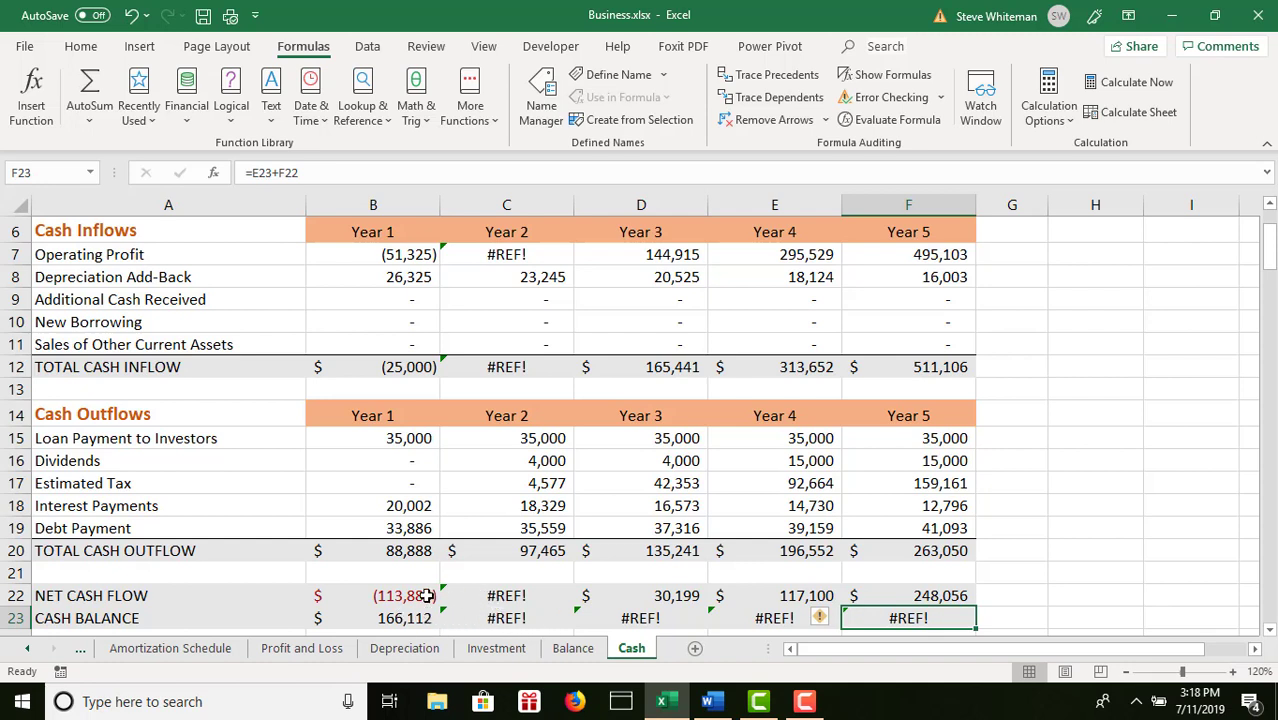
# - Compare the Year 2 (C22) and Year 1 (B22) net cash flow formulas on the Cash sheet
pyautogui.click(528, 598)
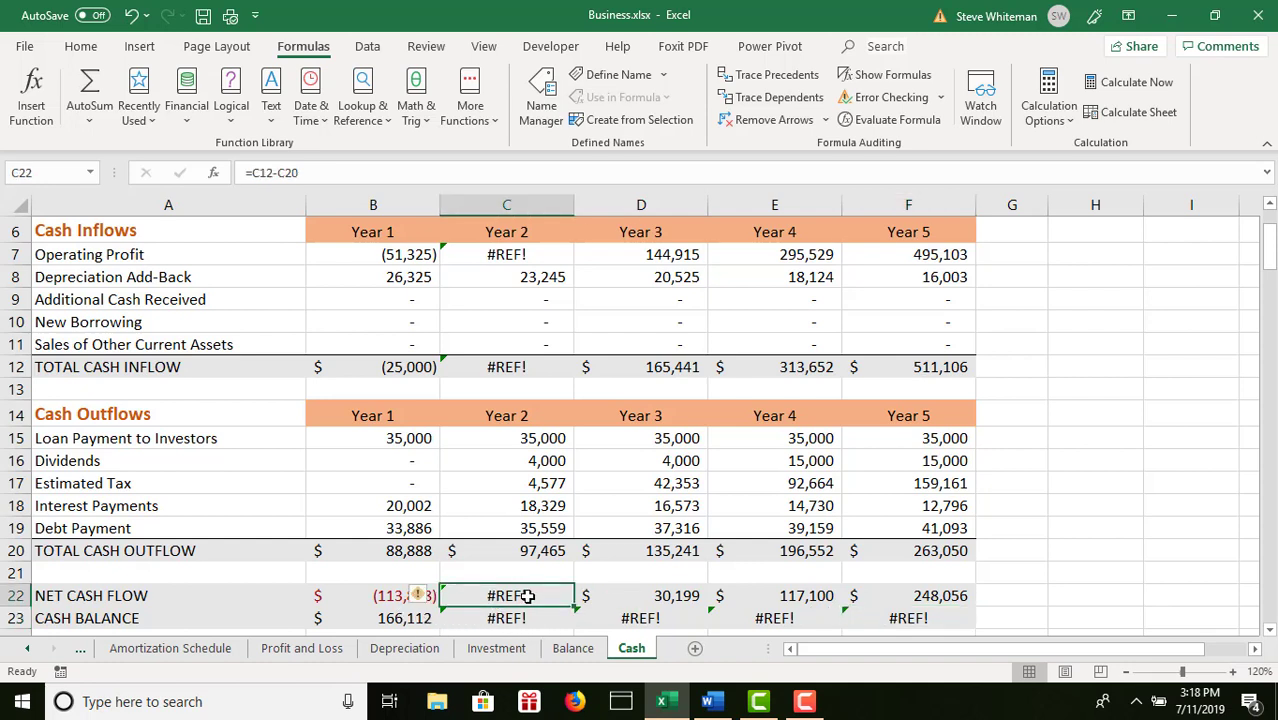
pyautogui.click(400, 597)
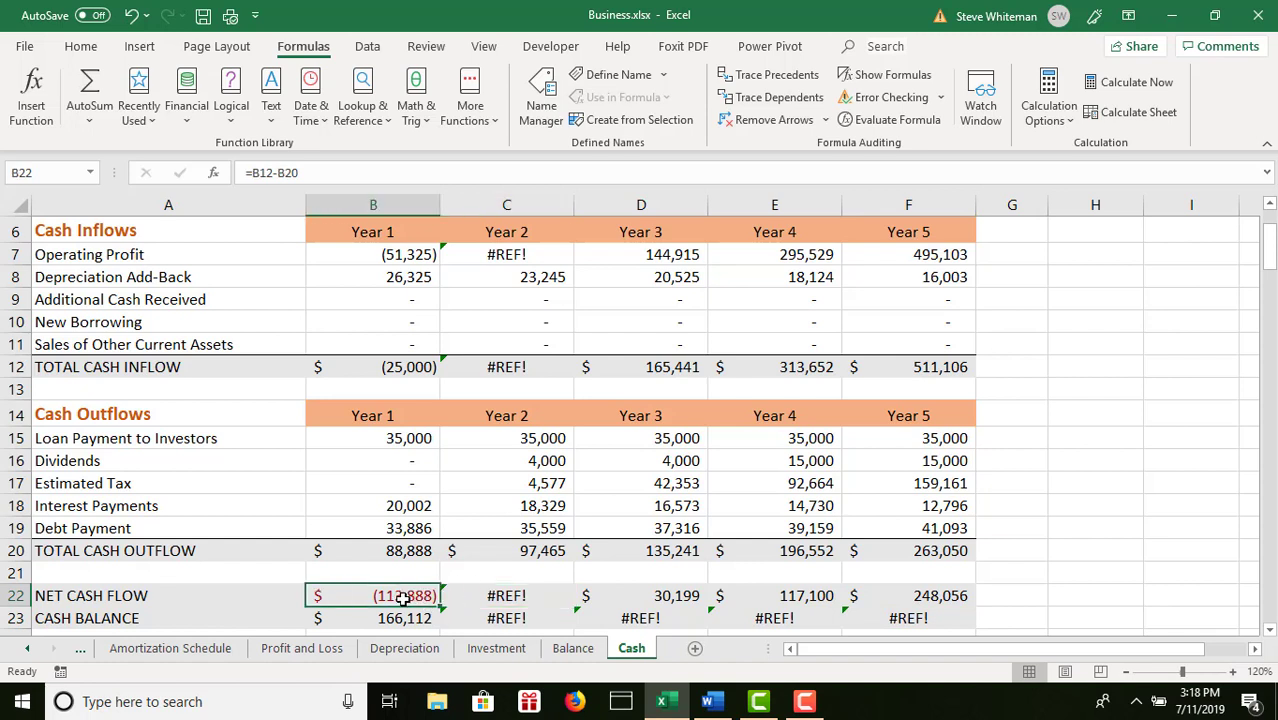
pyautogui.click(494, 596)
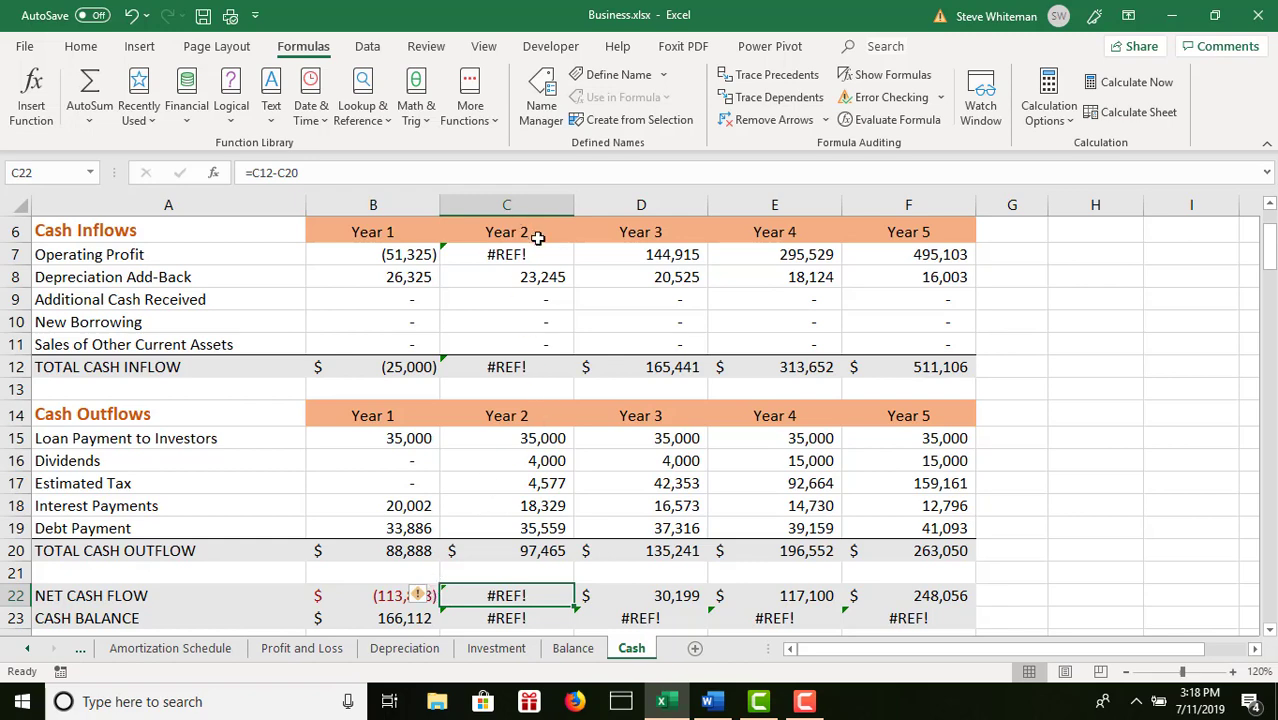
pyautogui.click(1269, 204)
pyautogui.click(1269, 204)
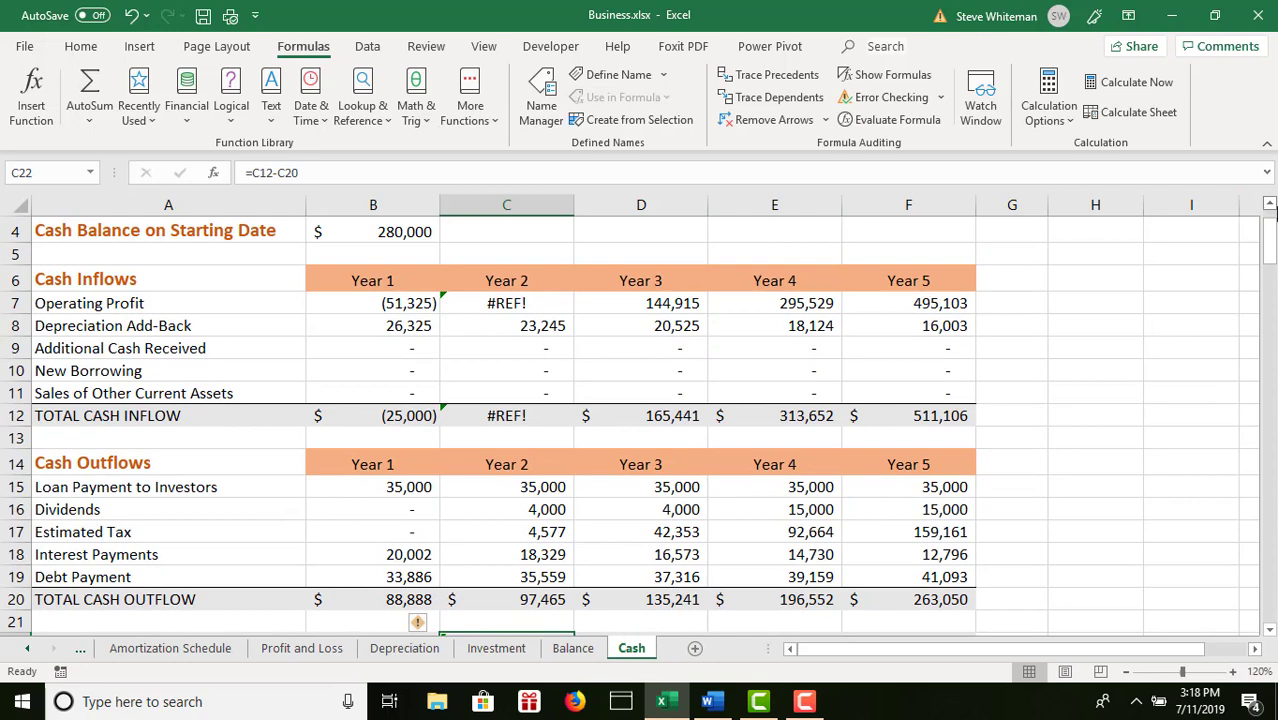
pyautogui.click(1269, 204)
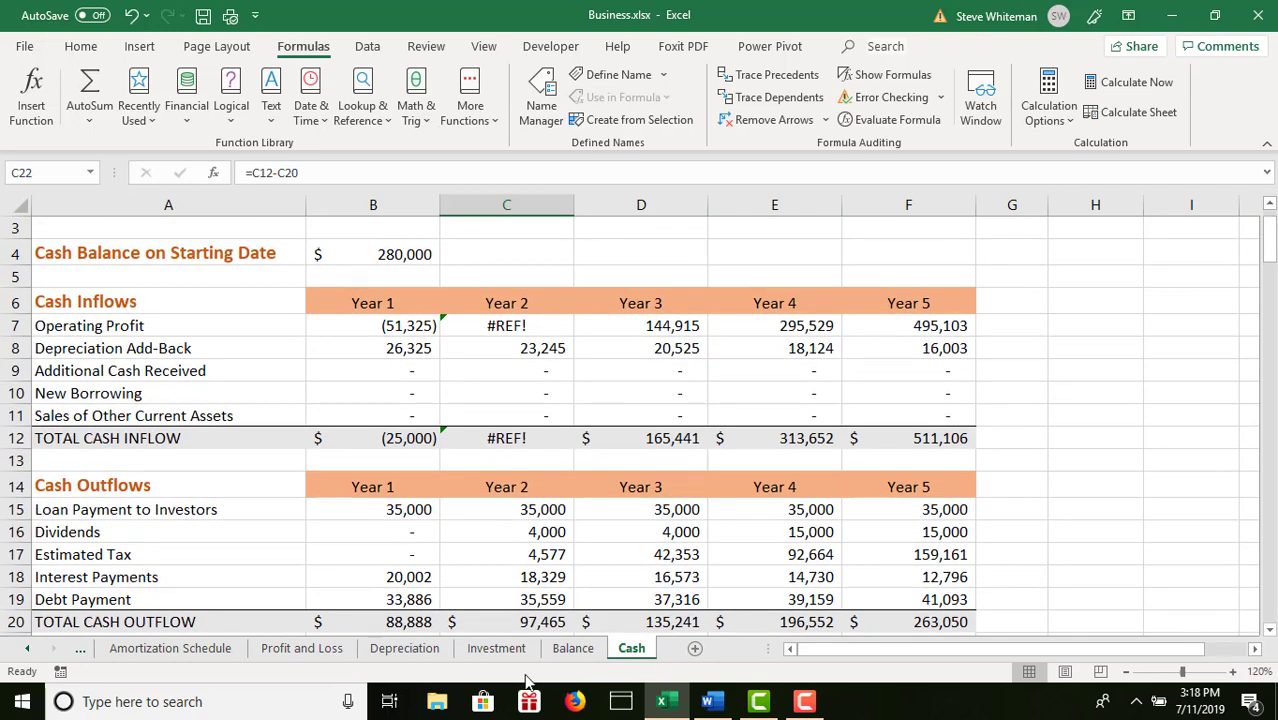
# - Follow the Balance sheet tracer arrow to Cash!F23 again and trace its error further back
pyautogui.click(573, 648)
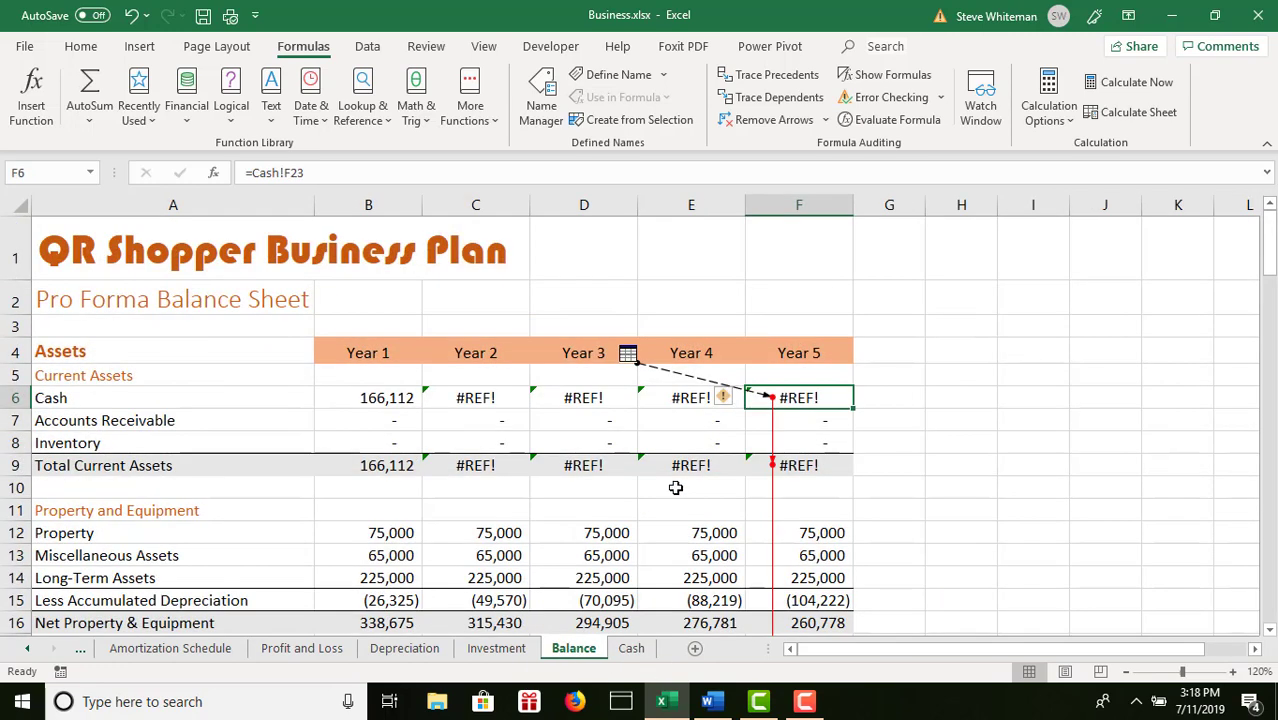
pyautogui.doubleClick(681, 381)
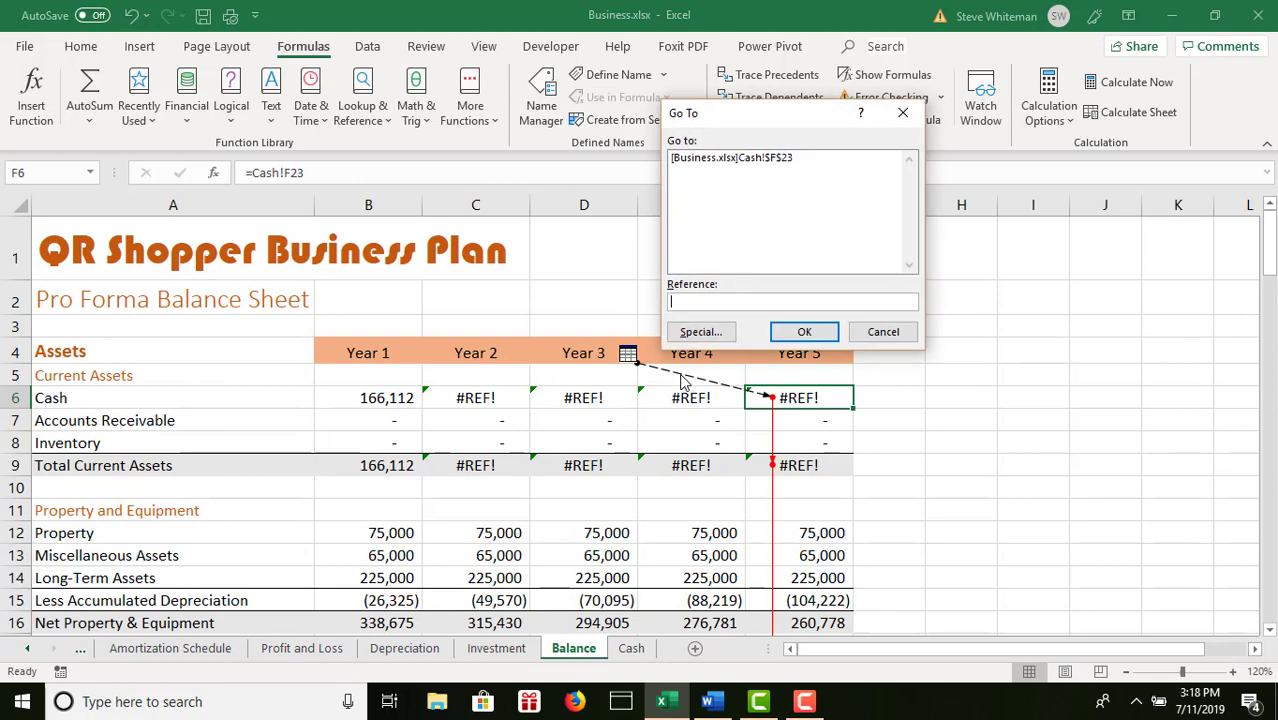
pyautogui.click(709, 158)
pyautogui.click(804, 331)
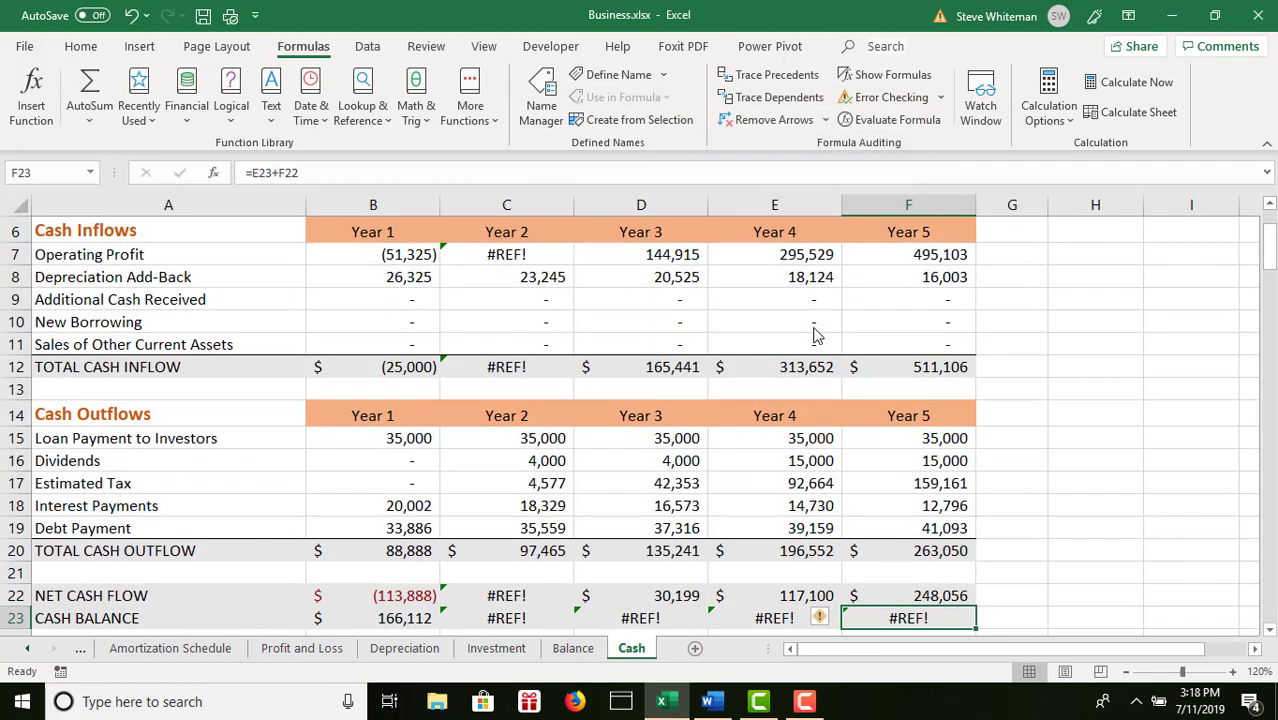
pyautogui.click(940, 97)
pyautogui.click(915, 148)
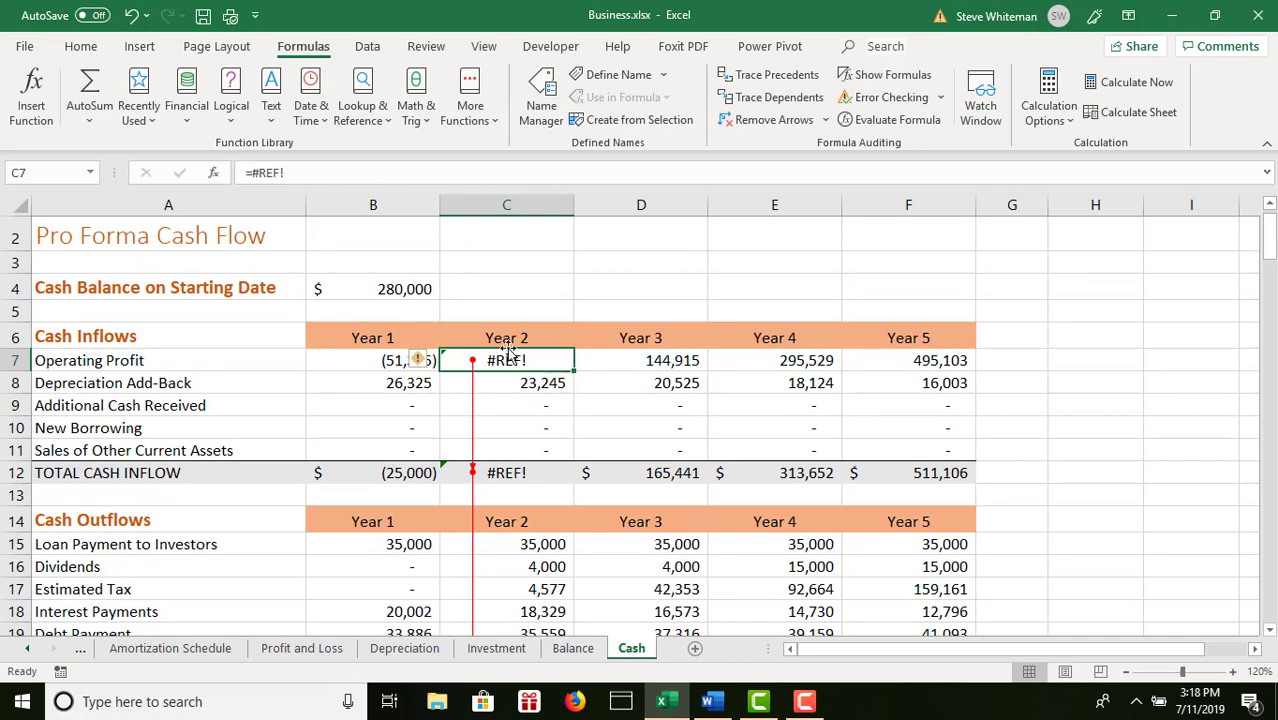
# - Copy B7's Operating Profit formula into C7, then save Business.xlsx and close Excel
pyautogui.click(382, 360)
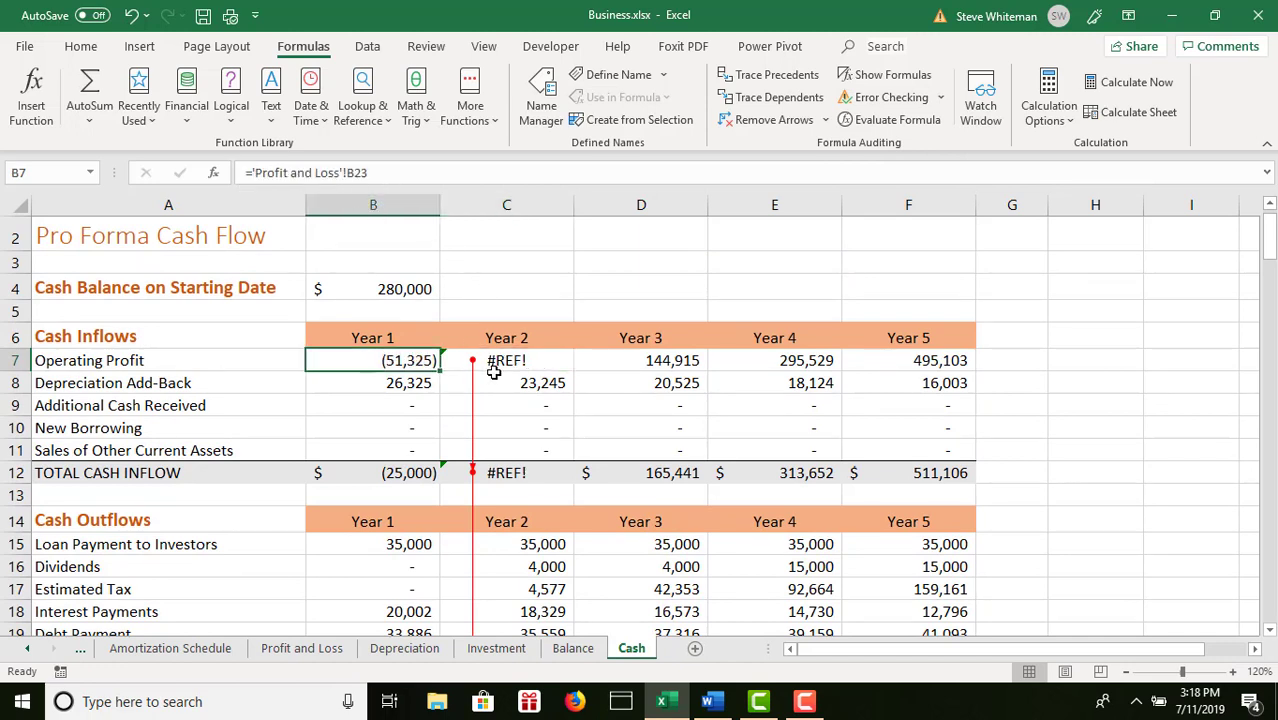
pyautogui.moveTo(442, 369); pyautogui.dragTo(525, 358)
pyautogui.click(524, 358)
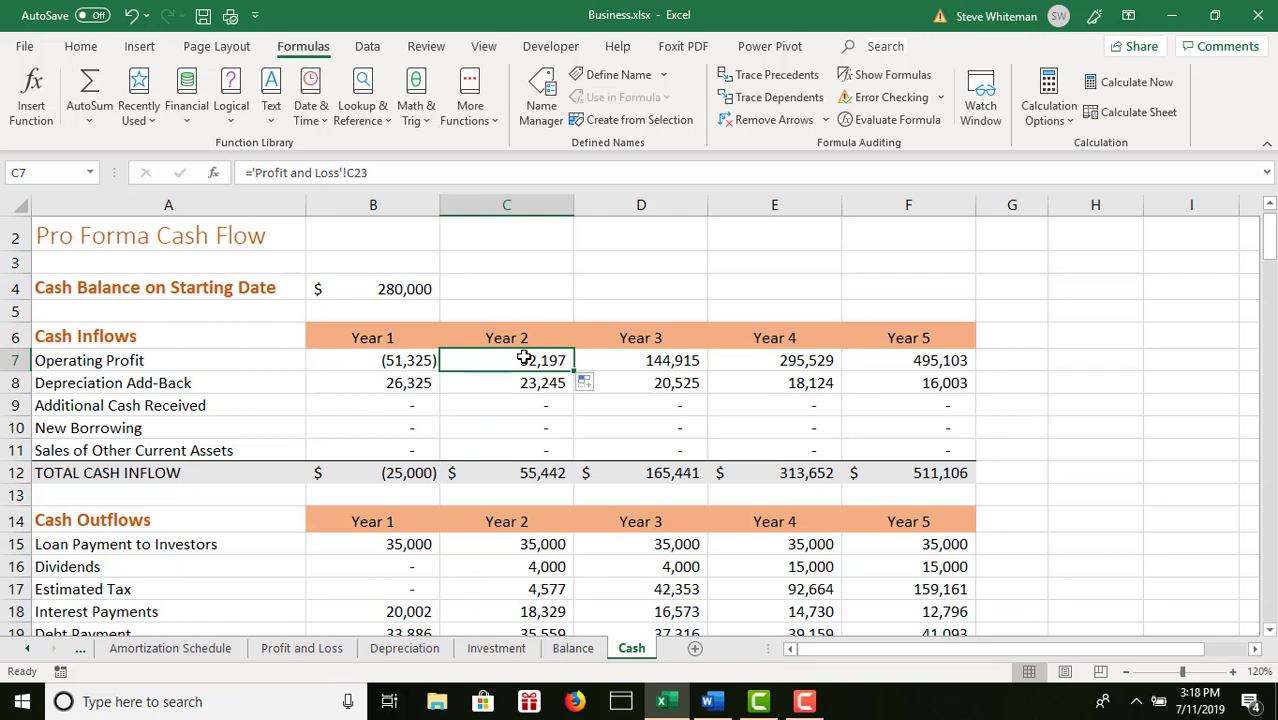
pyautogui.click(203, 17)
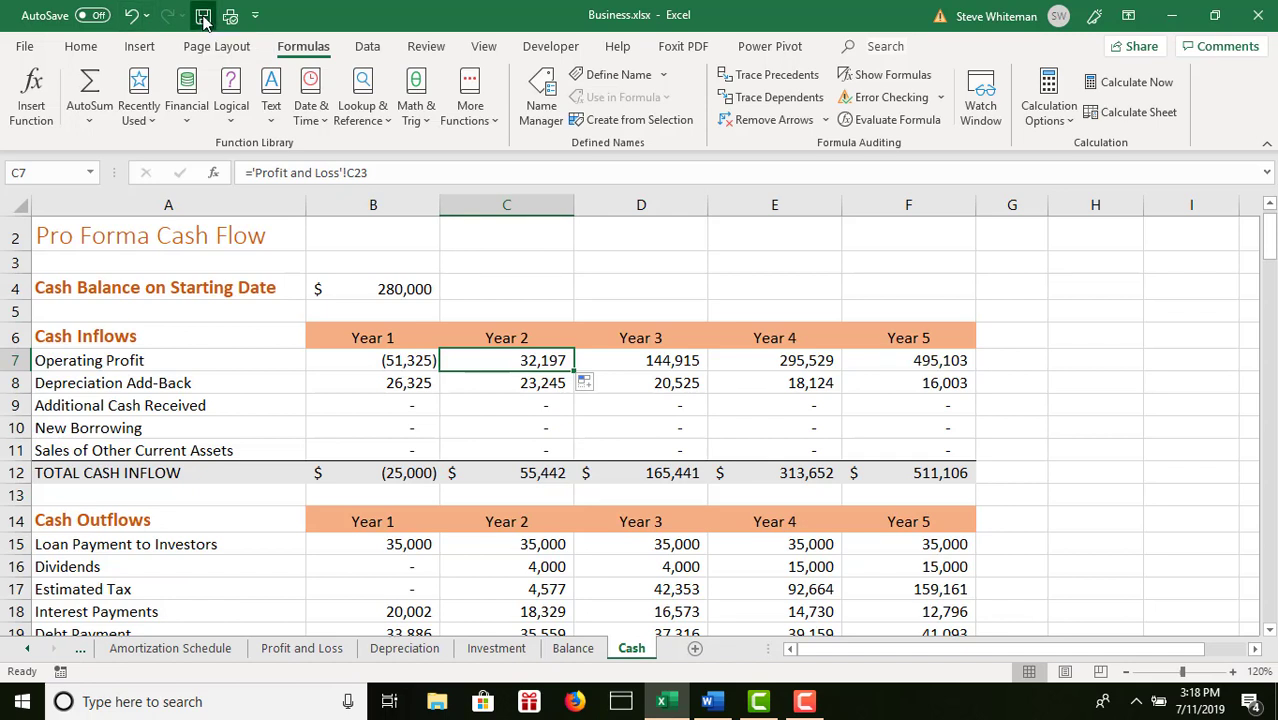
pyautogui.click(1258, 18)
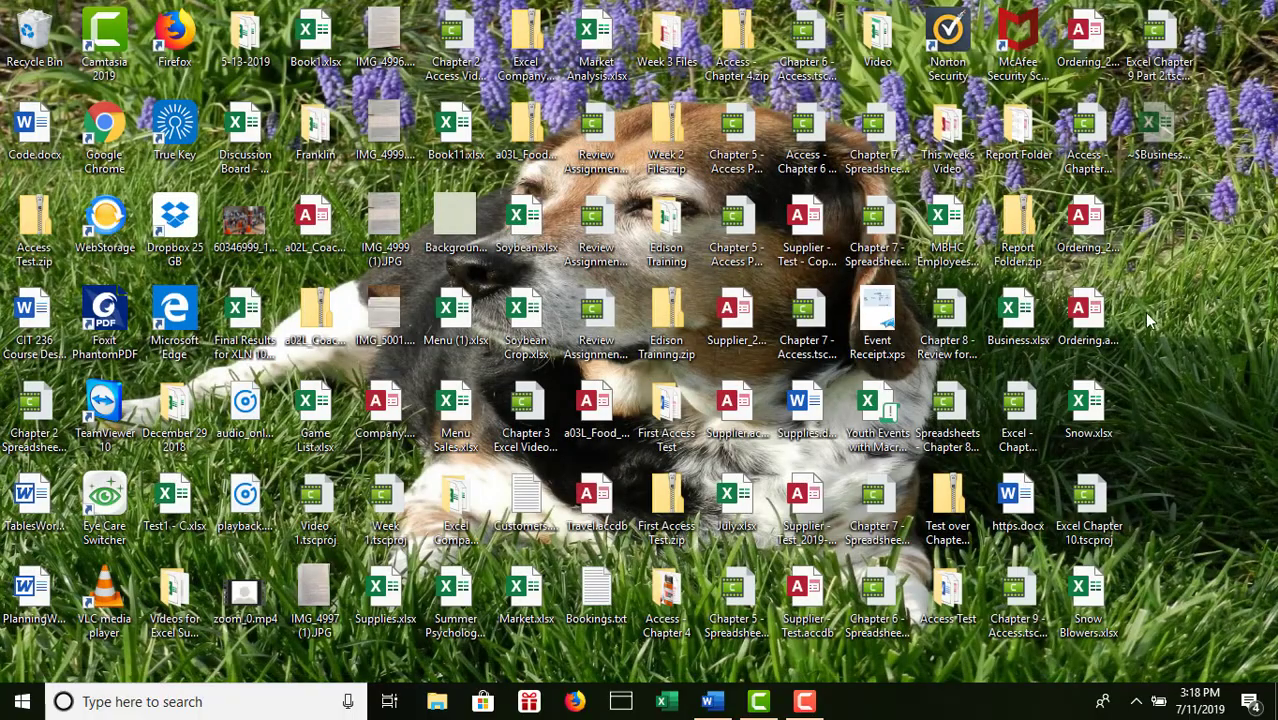